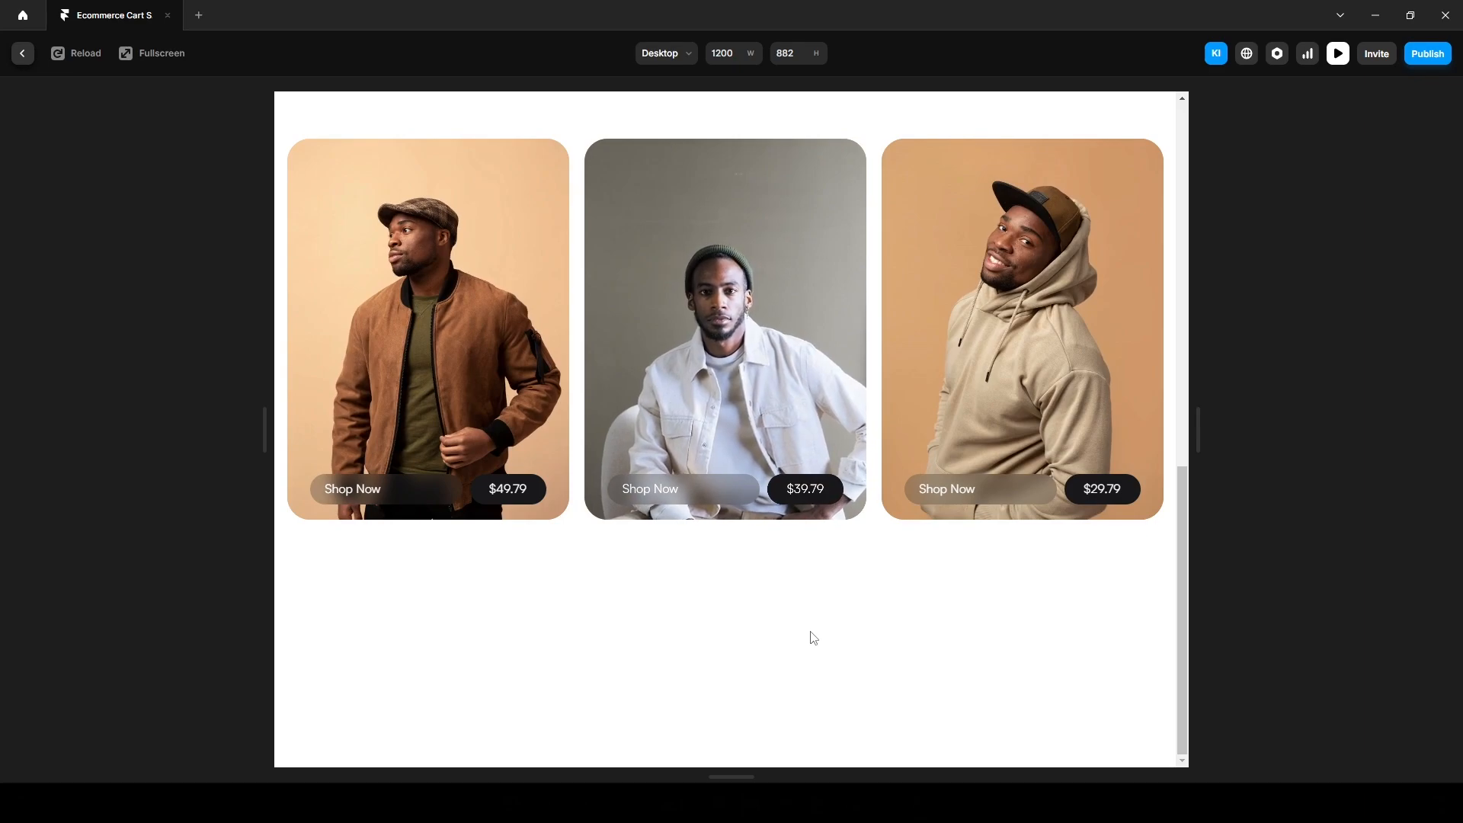
Step: Review the finished cart scroll animation preview, return to the canvas and inspect the layers under the Desktop breakpoint
scroll(812, 632, "up", 10)
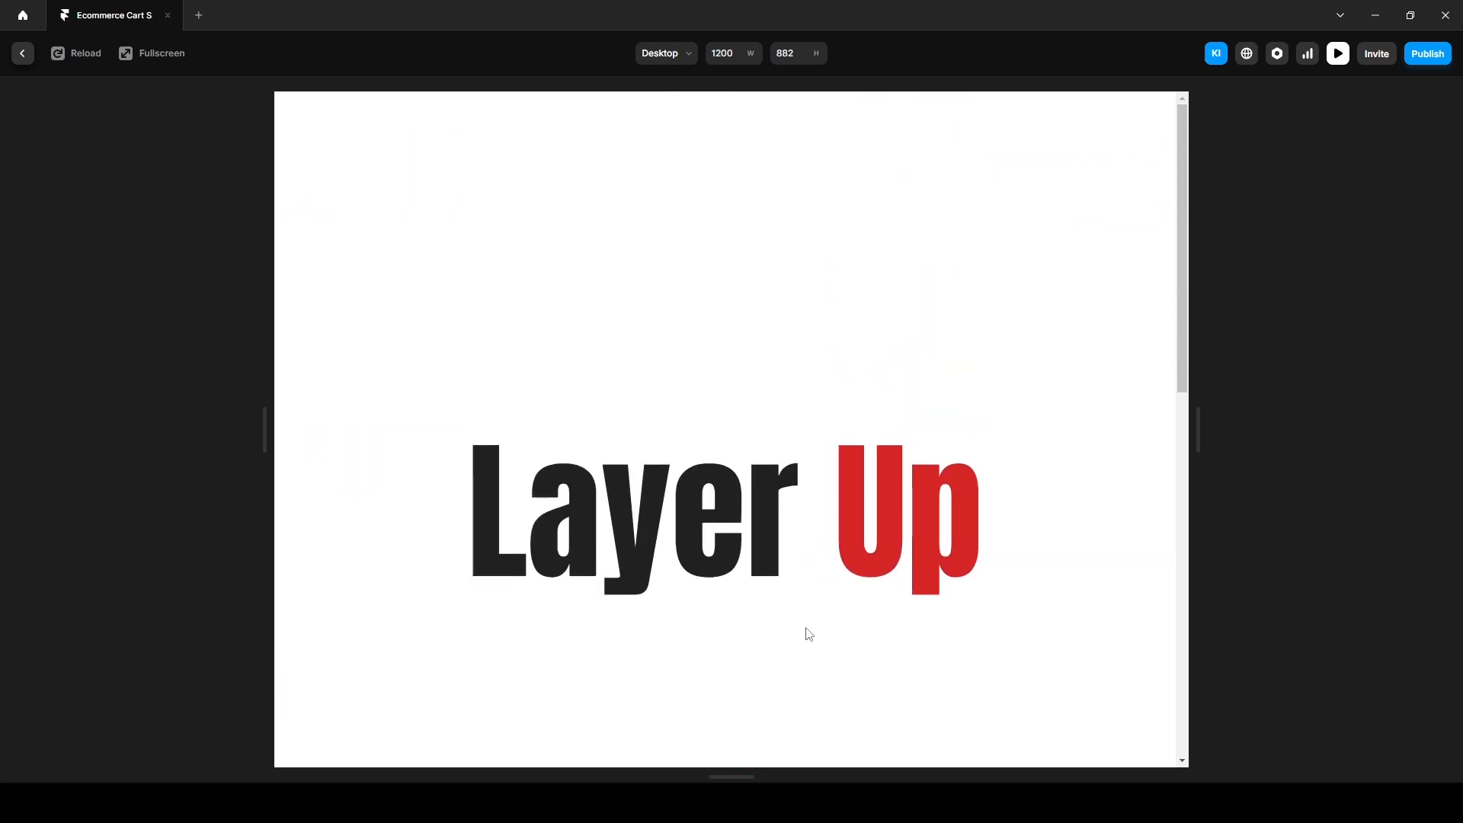
left_click(22, 54)
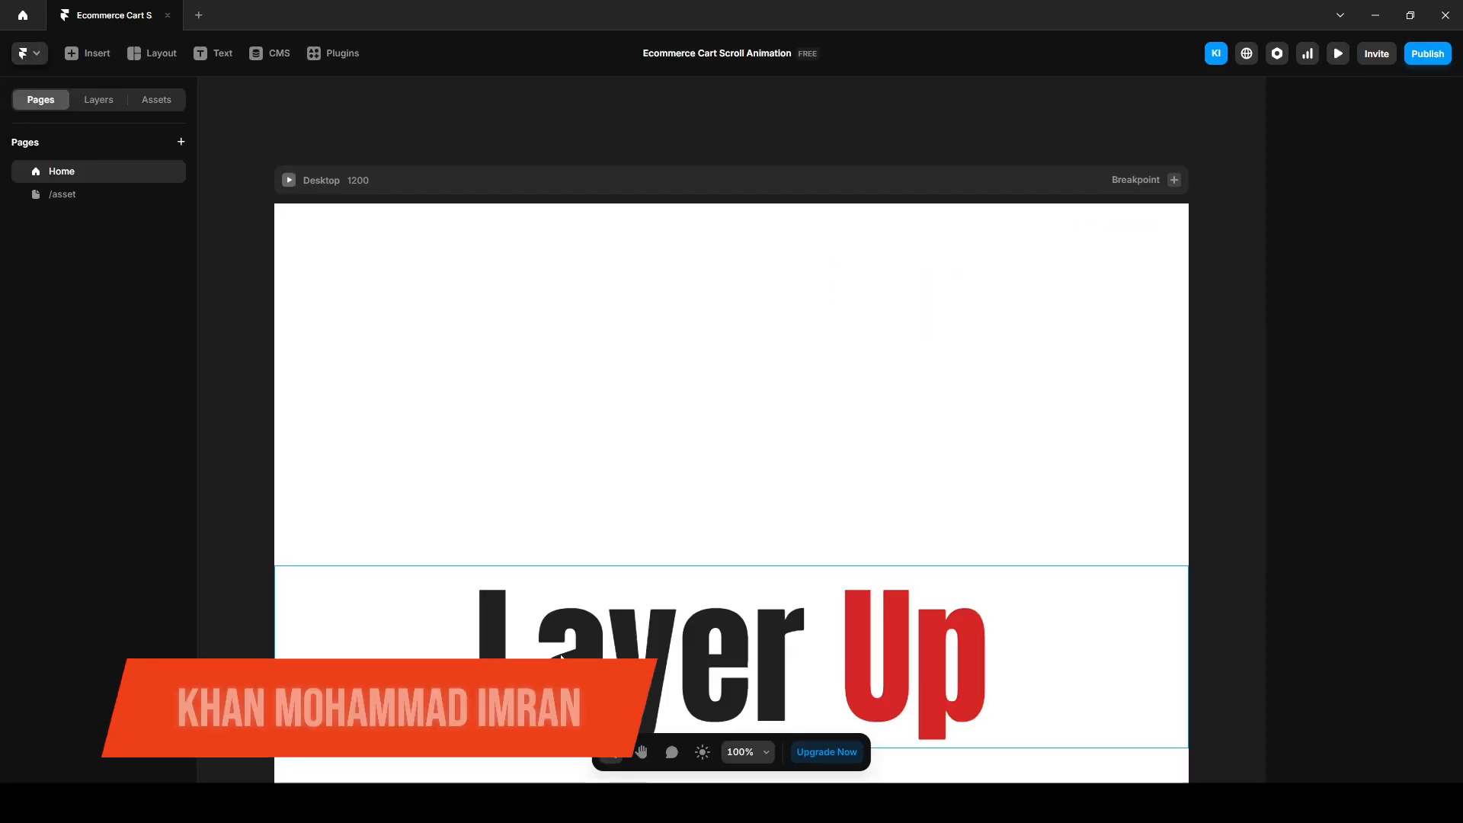
left_click(99, 100)
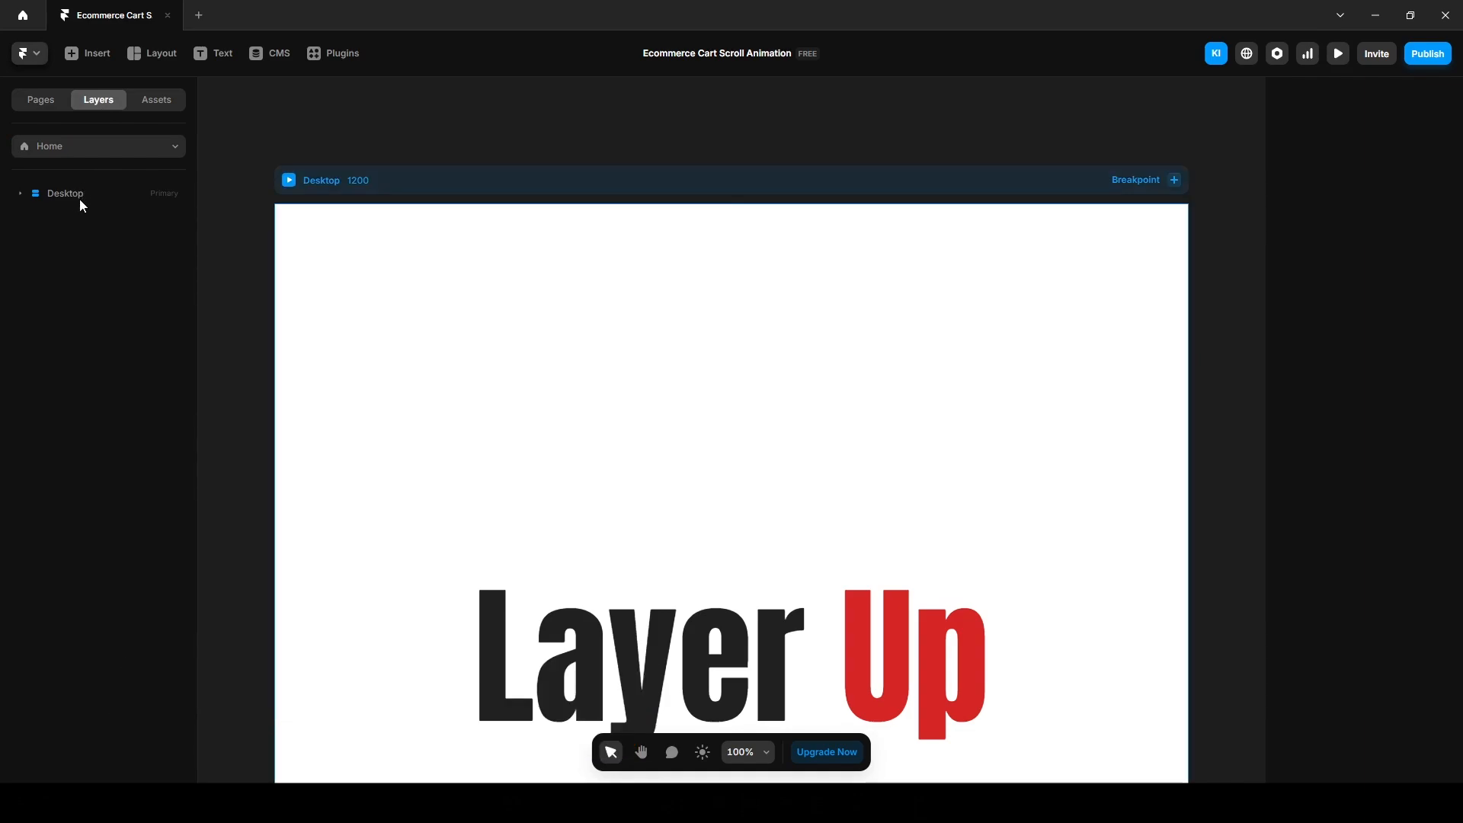
left_click(80, 196)
left_click(80, 219)
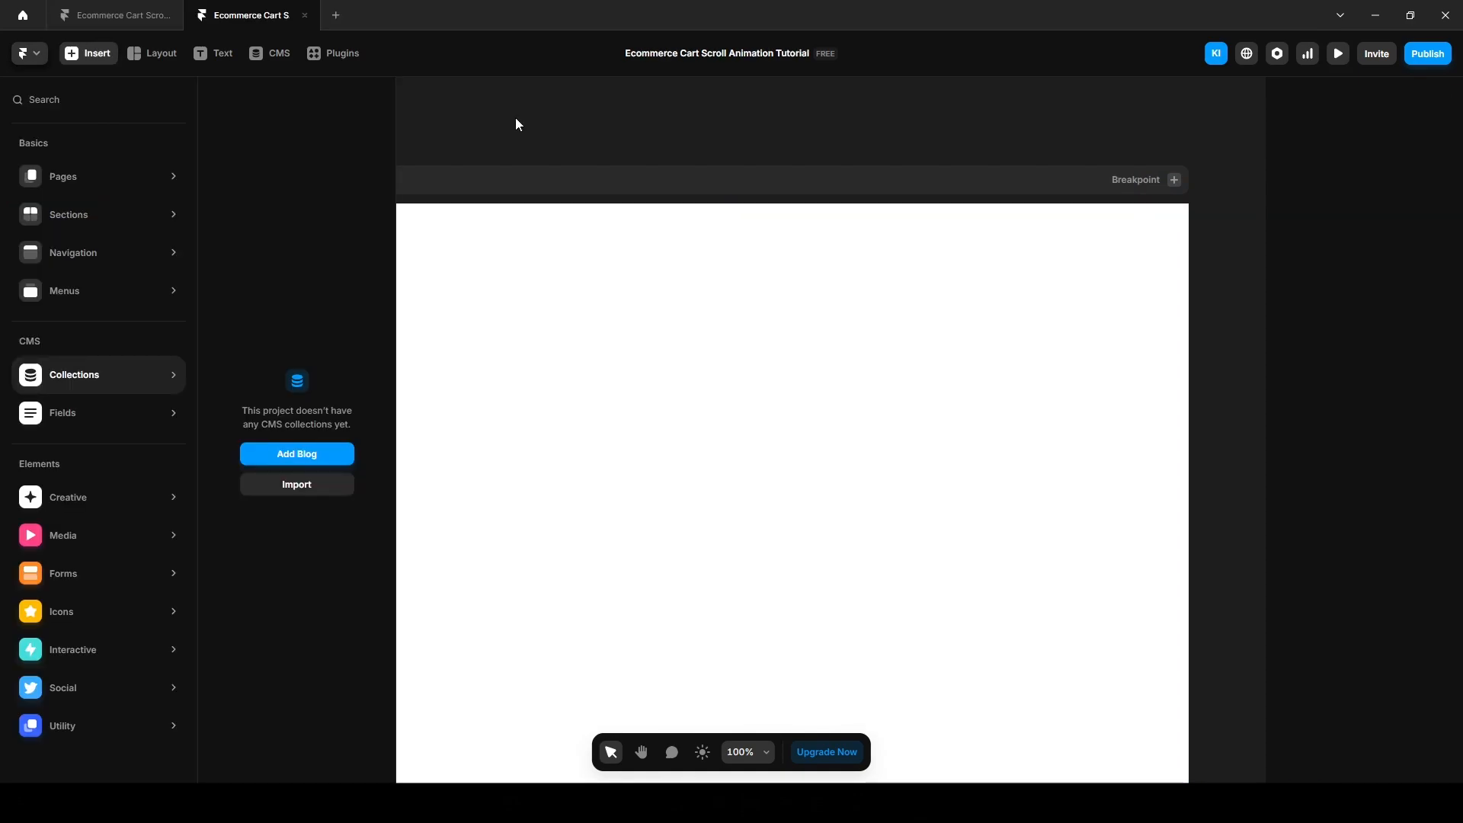
Step: Give the Desktop breakpoint of the tutorial project a vertical stack layout and draw a frame about 679 by 349 inside it
left_click(523, 122)
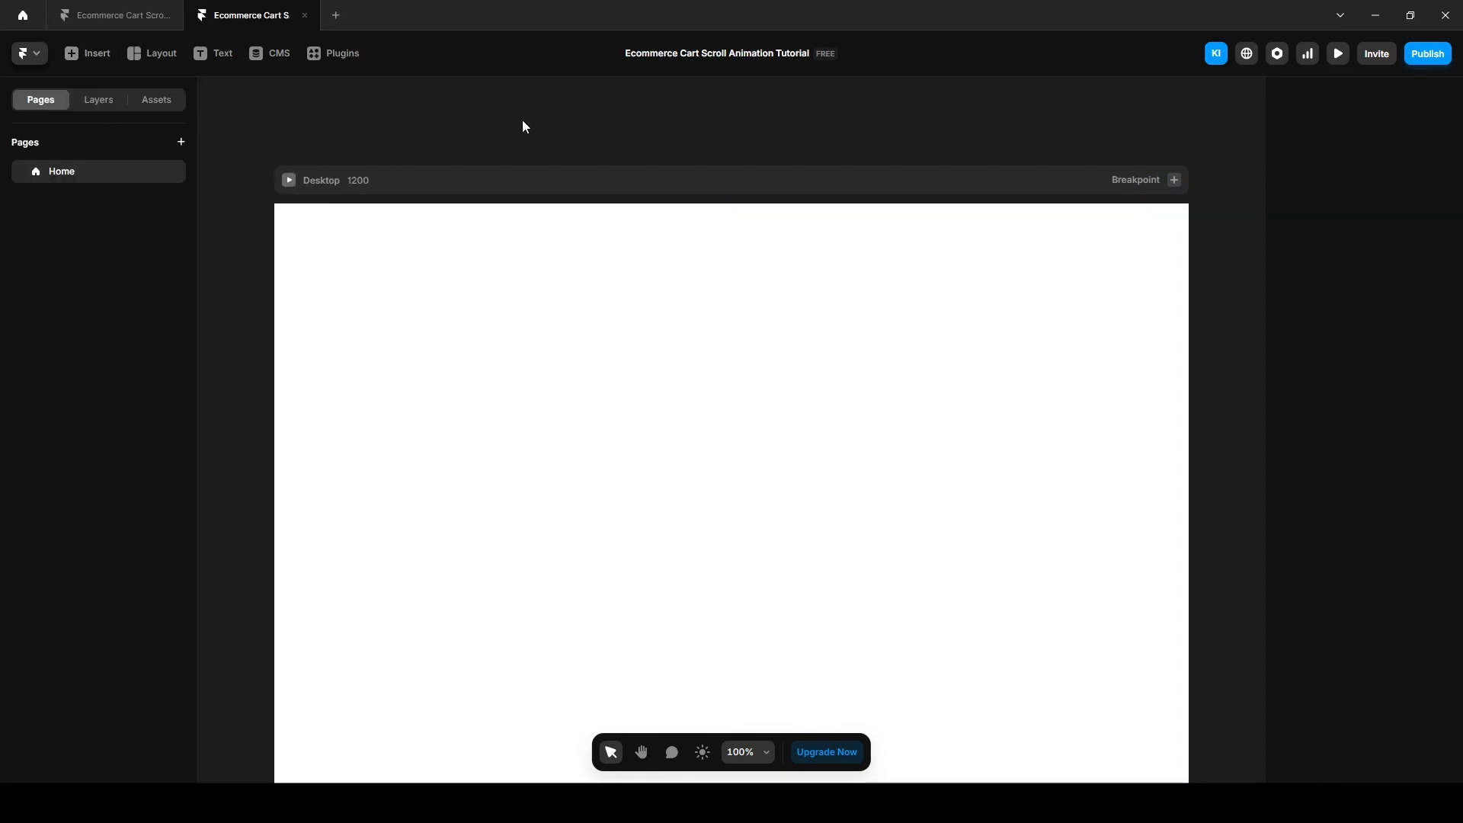
left_click(105, 107)
left_click(95, 192)
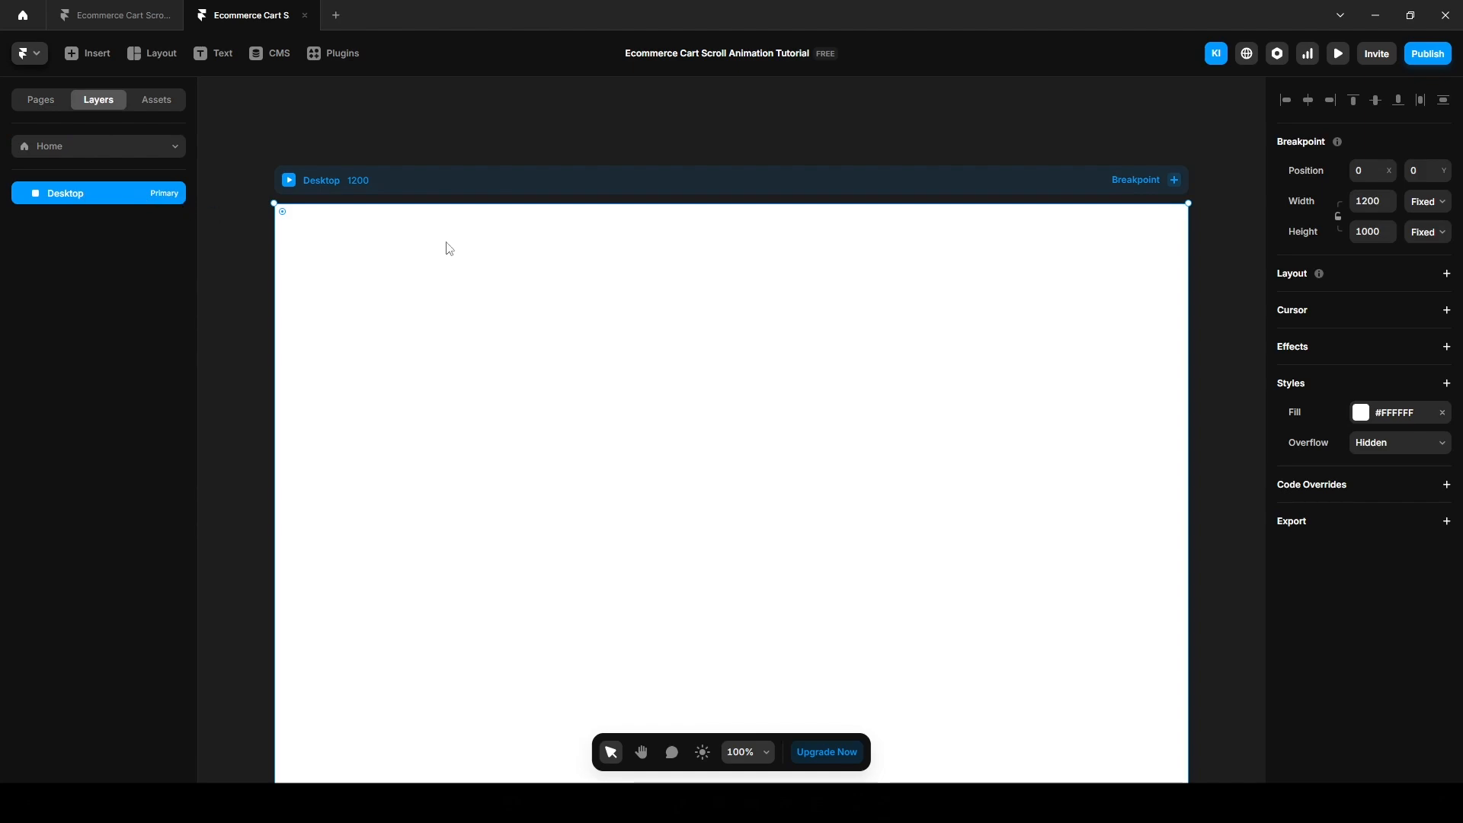
mouse_move(1301, 279)
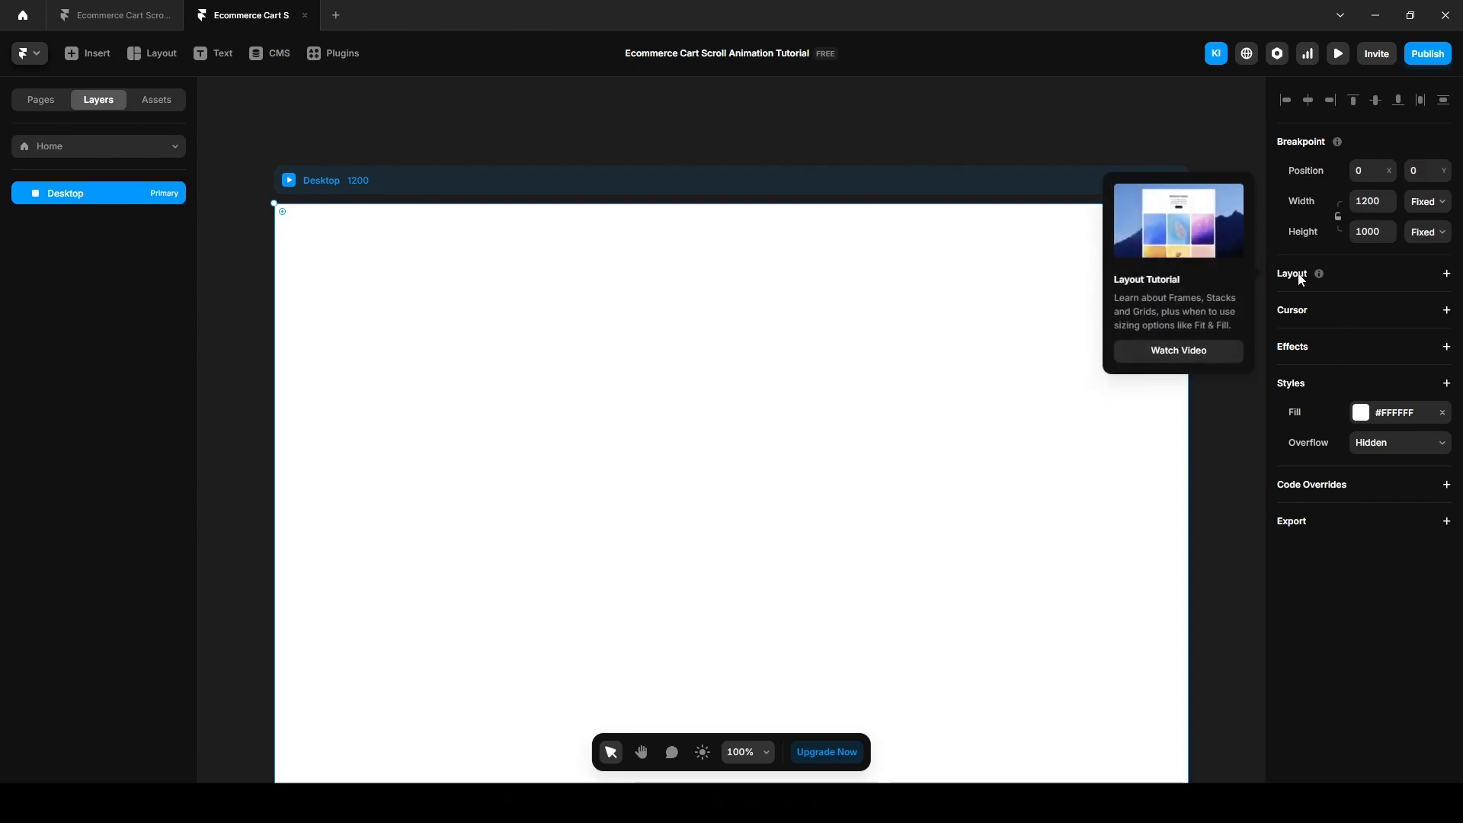
left_click(1300, 279)
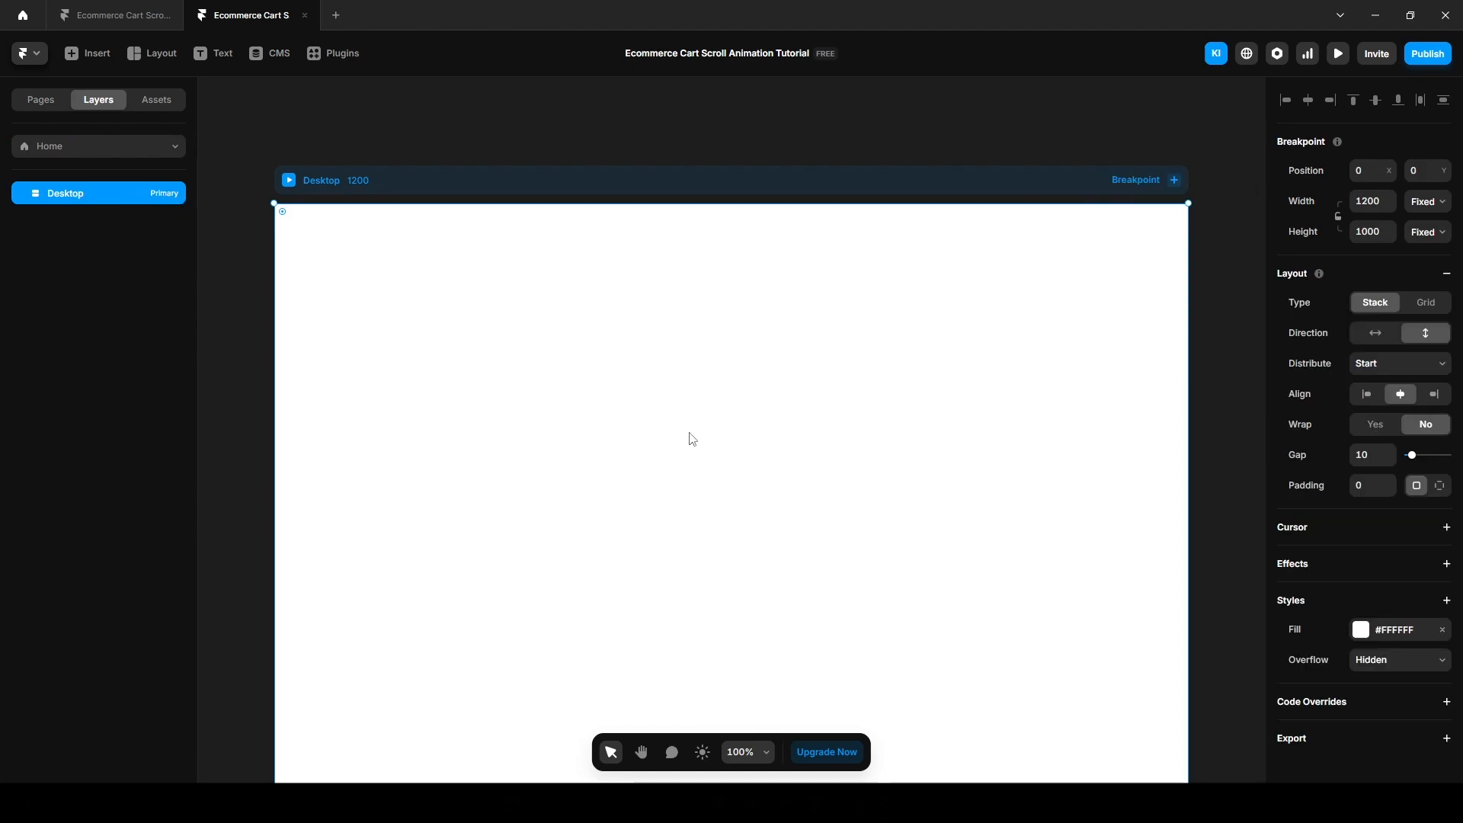
key("f")
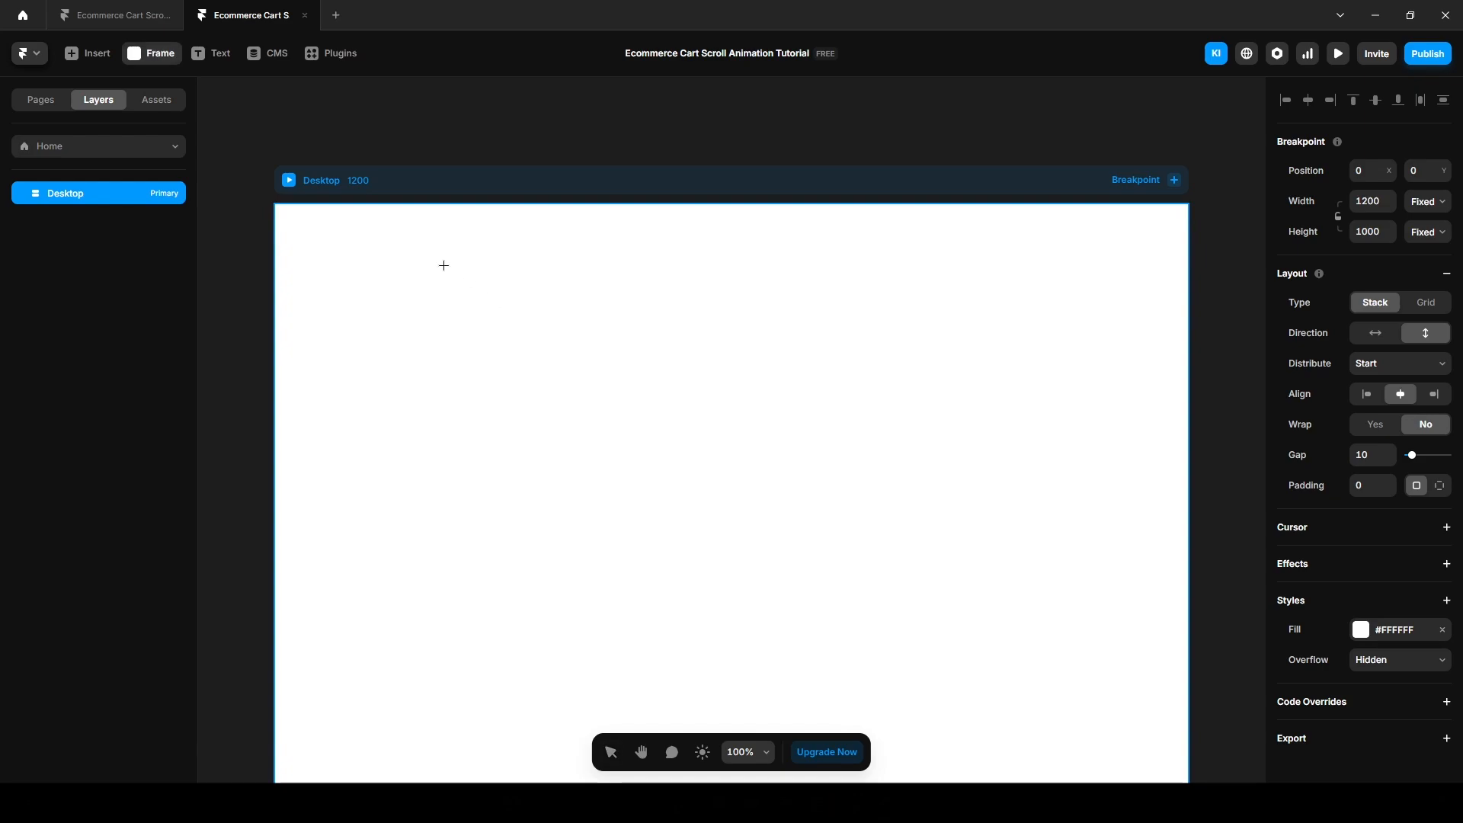
left_click_drag(444, 266, 961, 531)
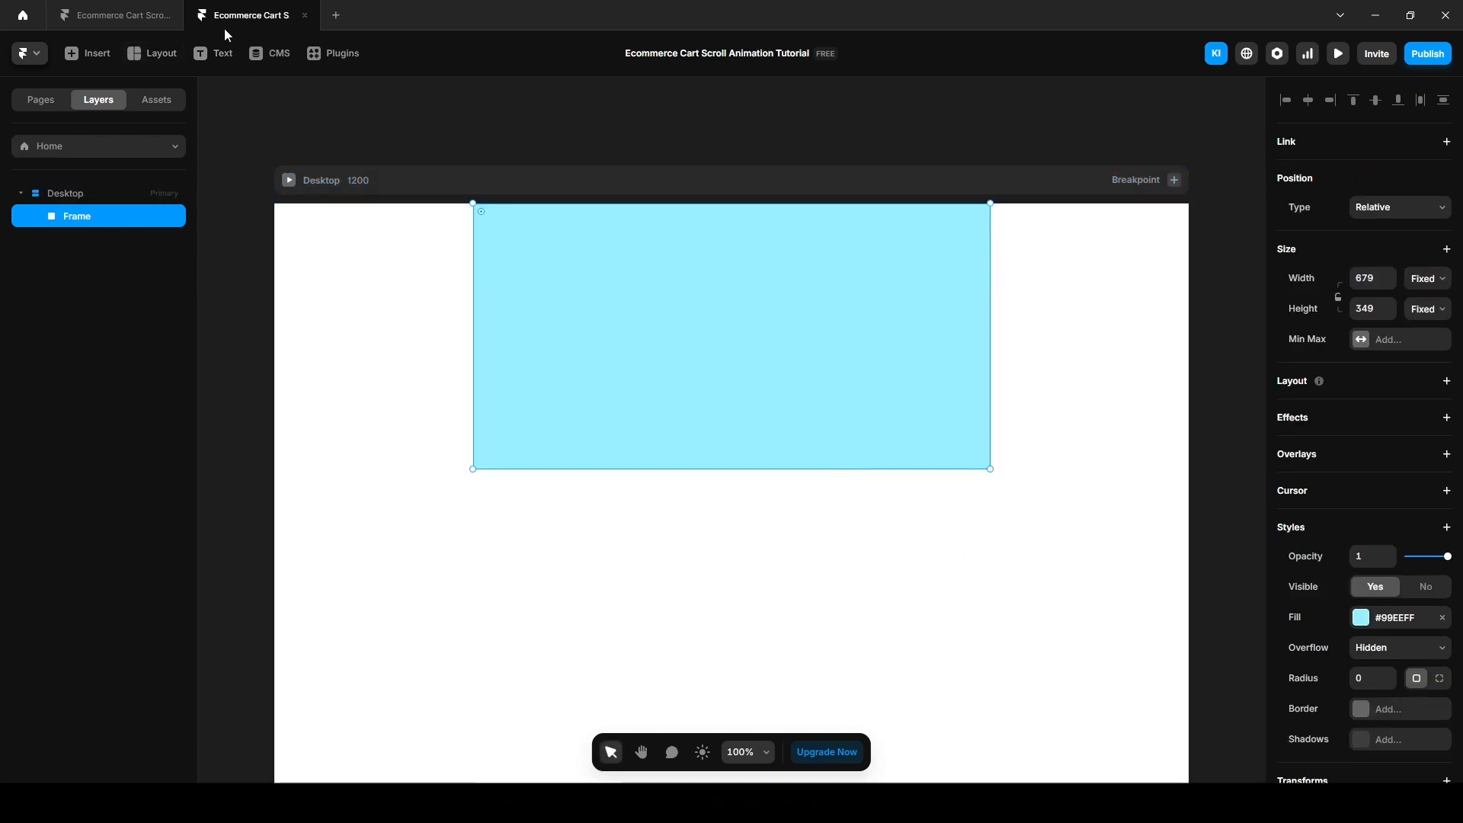
left_click(152, 55)
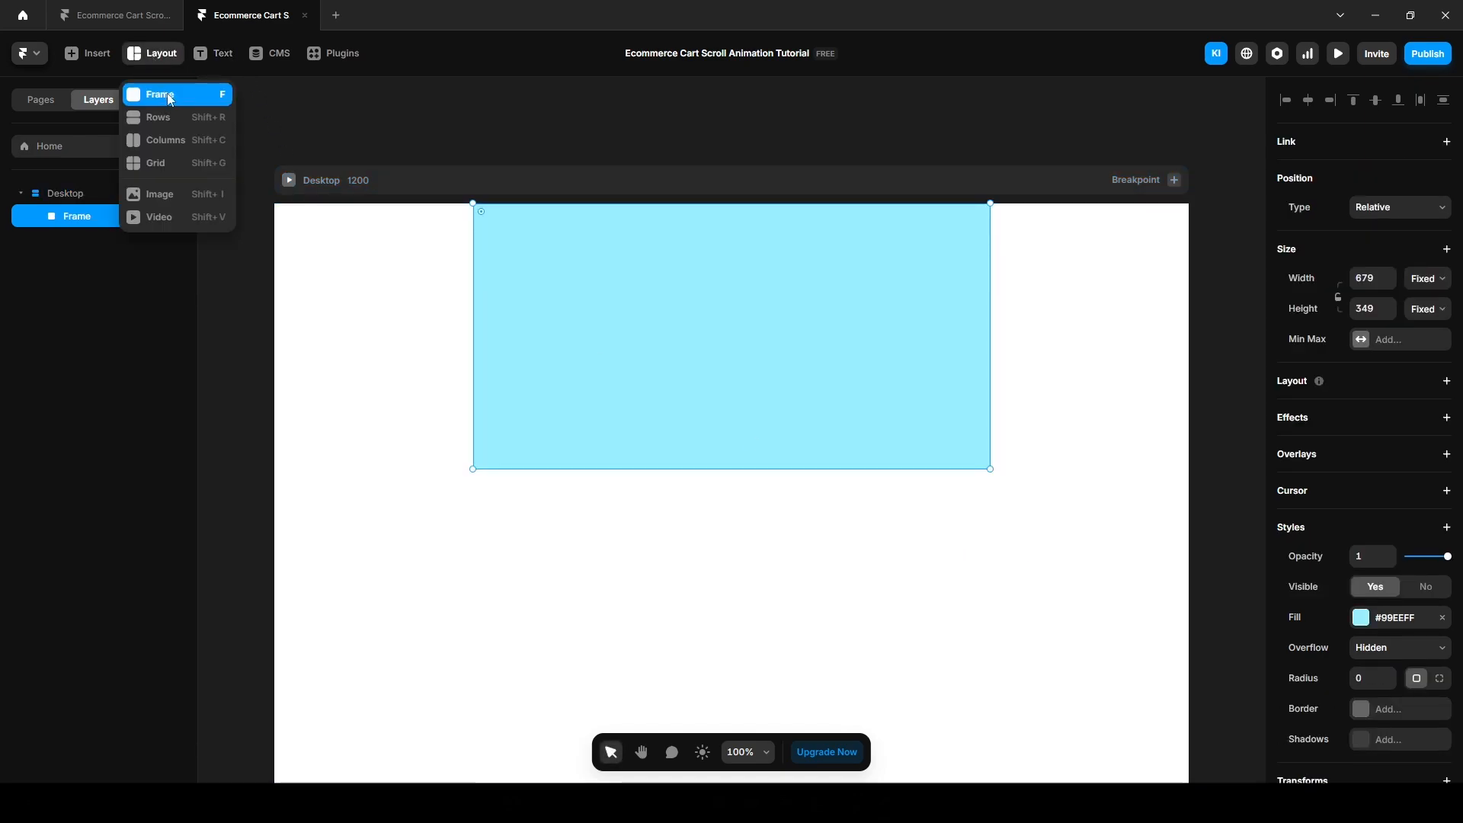
left_click(171, 94)
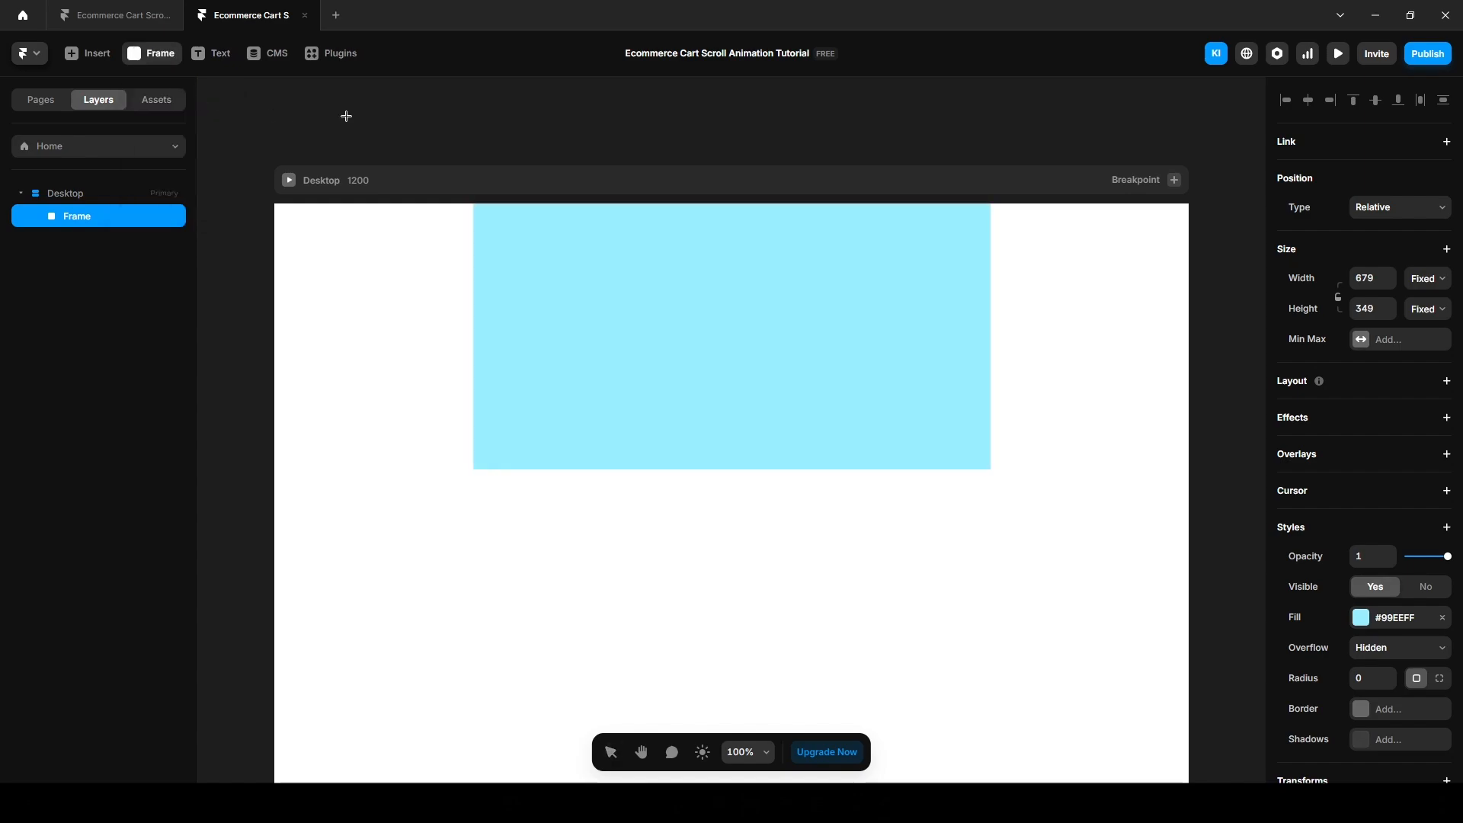
left_click_drag(345, 108, 644, 202)
key("ctrl+z")
Step: Rename the new frame as Container and set its width to Fill
left_click(86, 219)
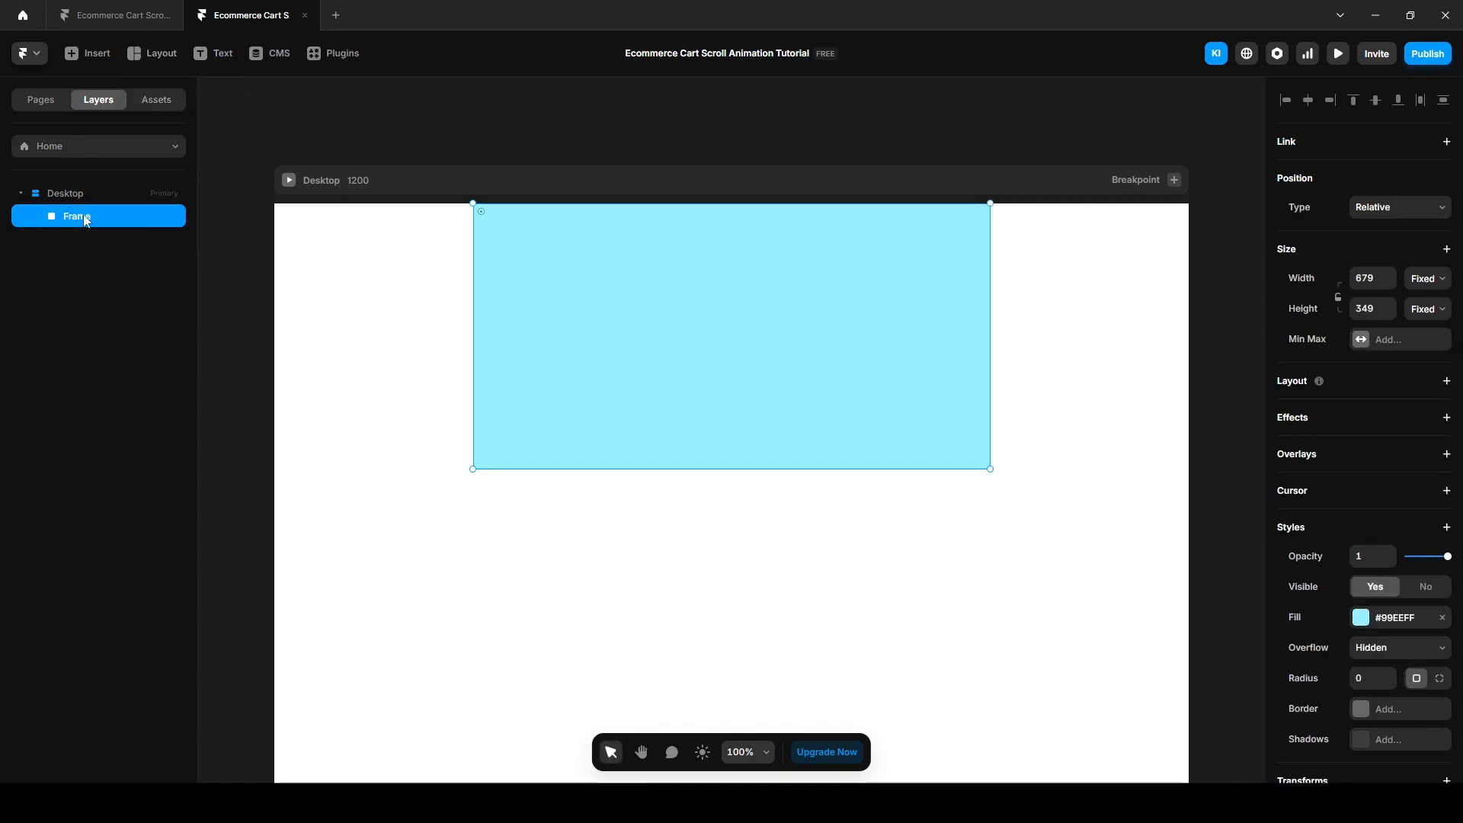
double_click(85, 219)
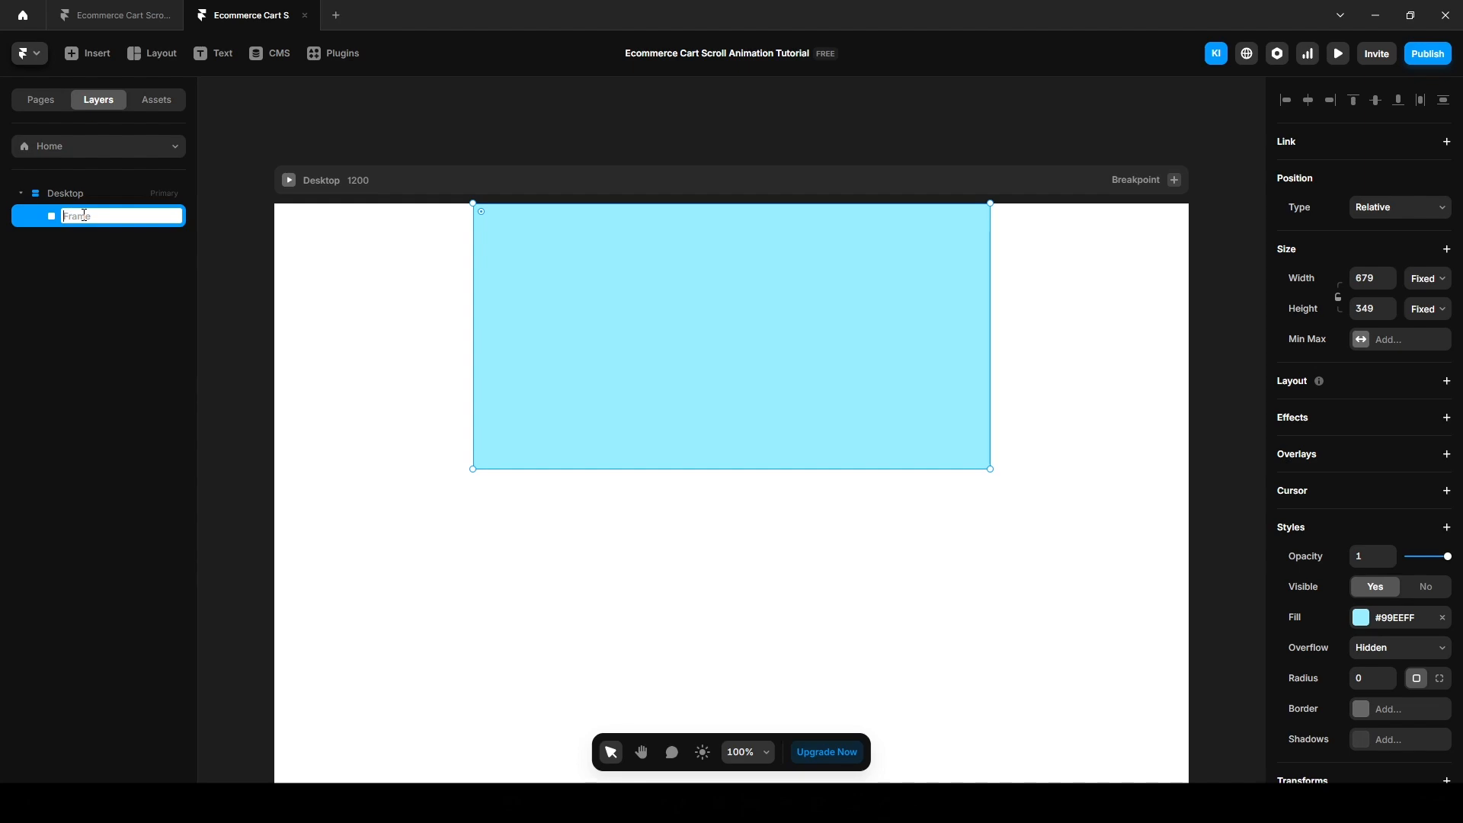
type("Container")
key("Return")
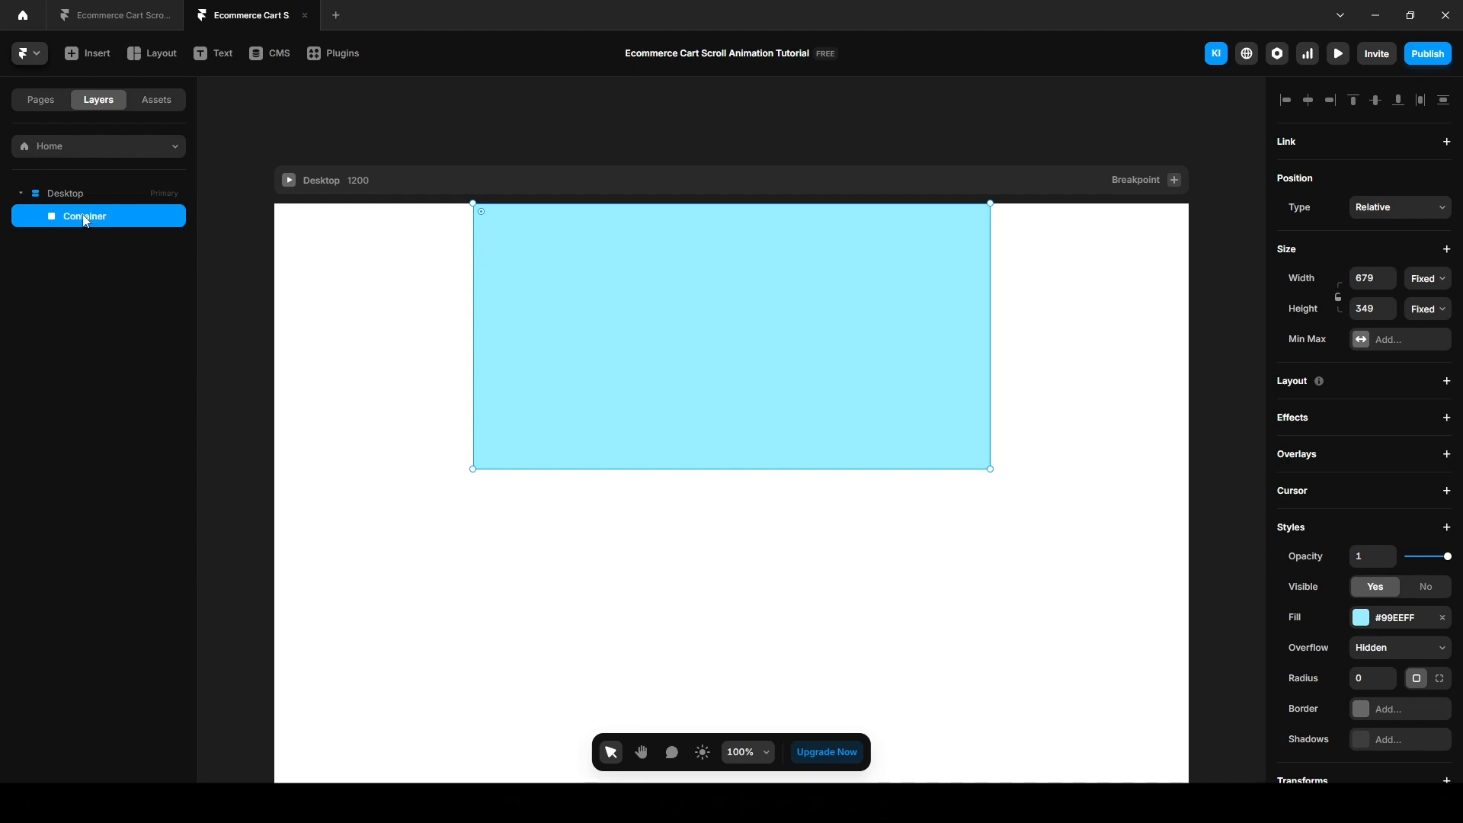
left_click(1427, 279)
left_click(1419, 336)
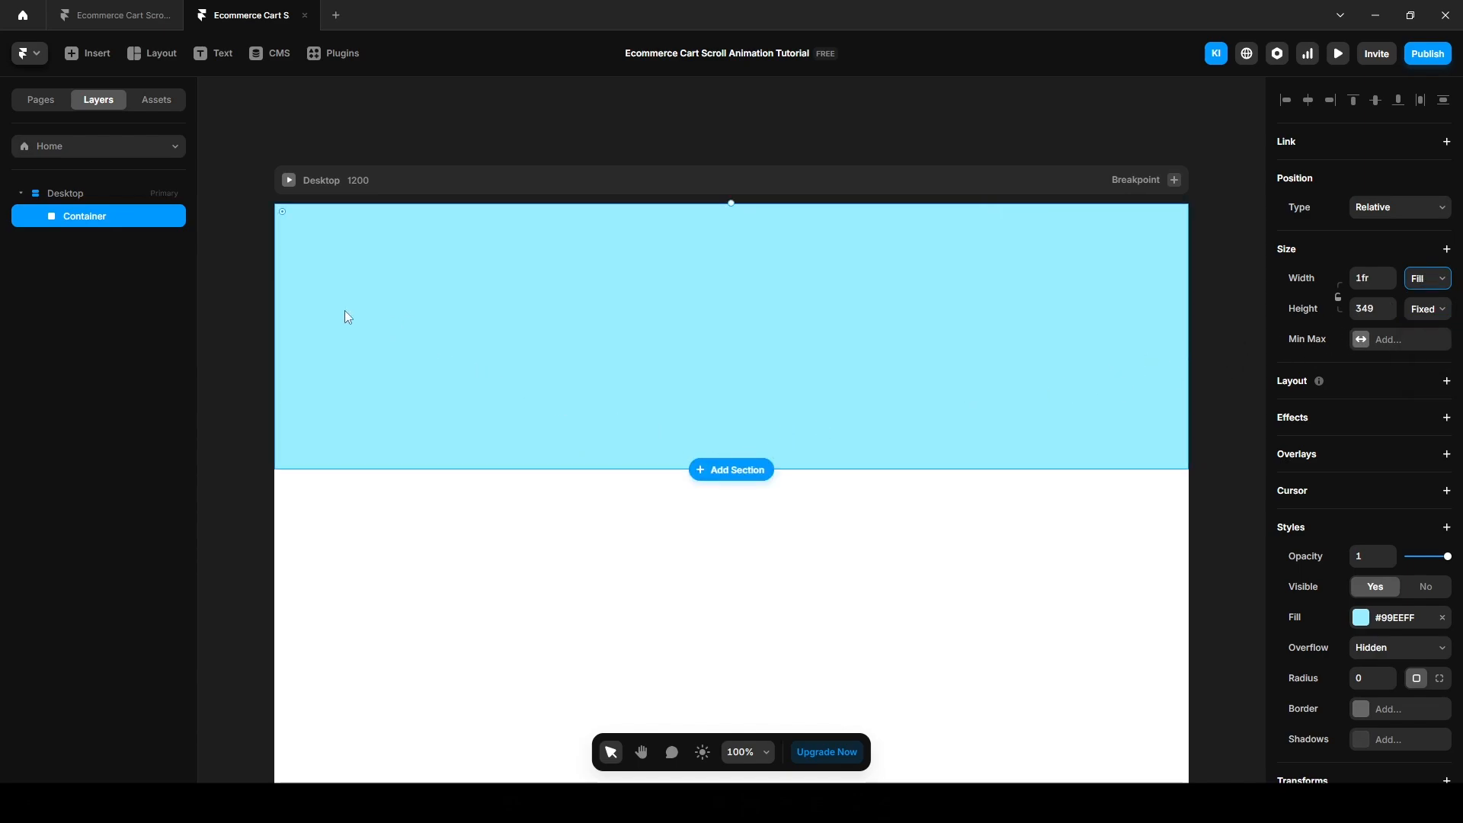
Step: Examine the Container section and its product cards in the finished Ecommerce Cart Scroll Animation project
left_click(90, 20)
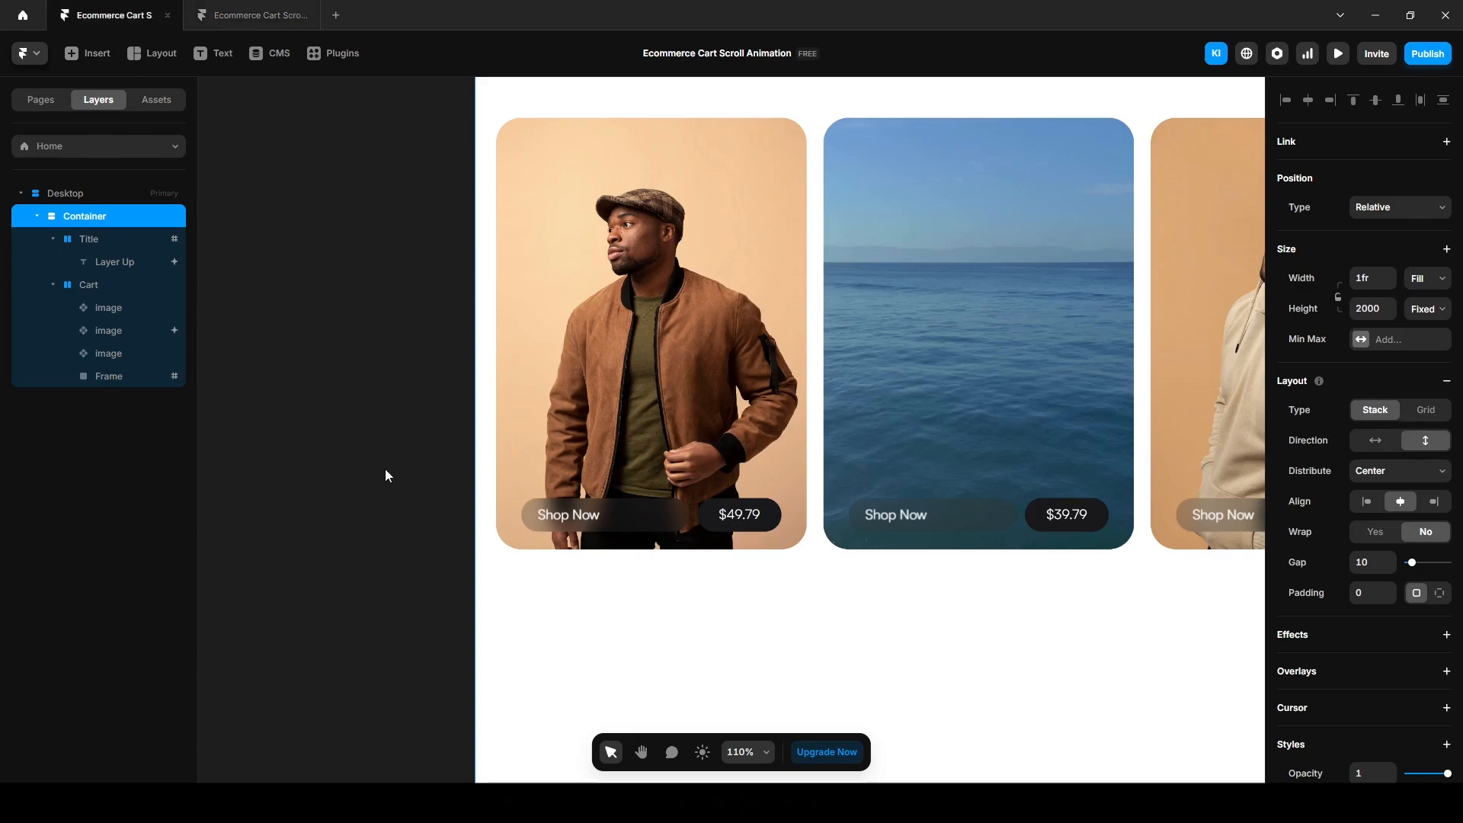
scroll(386, 469, "up", 1)
left_click(437, 436)
left_click_drag(430, 438, 278, 440)
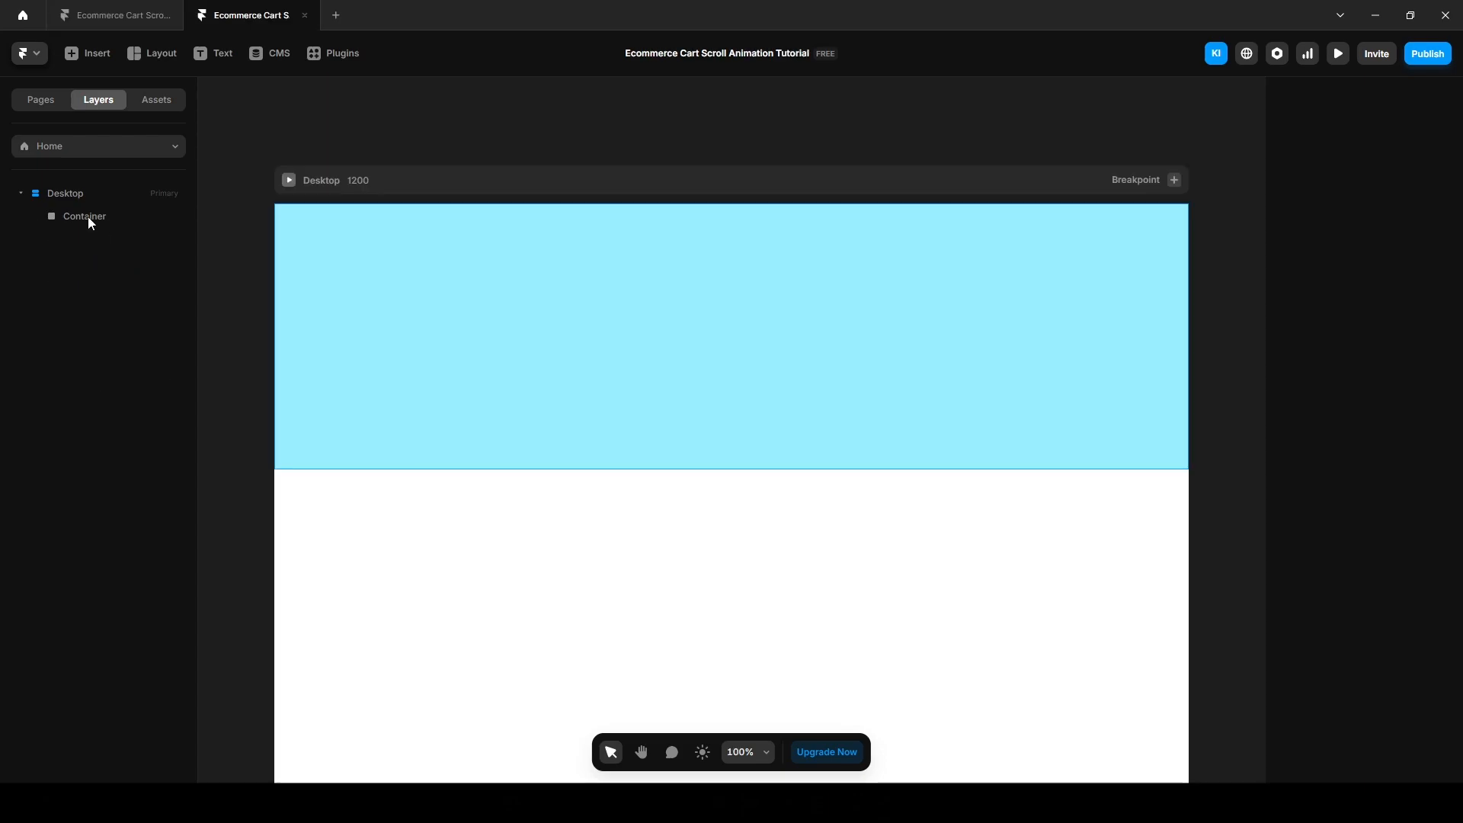
Step: In the tutorial project, add a stack layout to Container and draw a frame about 438 by 272 inside it
left_click(88, 217)
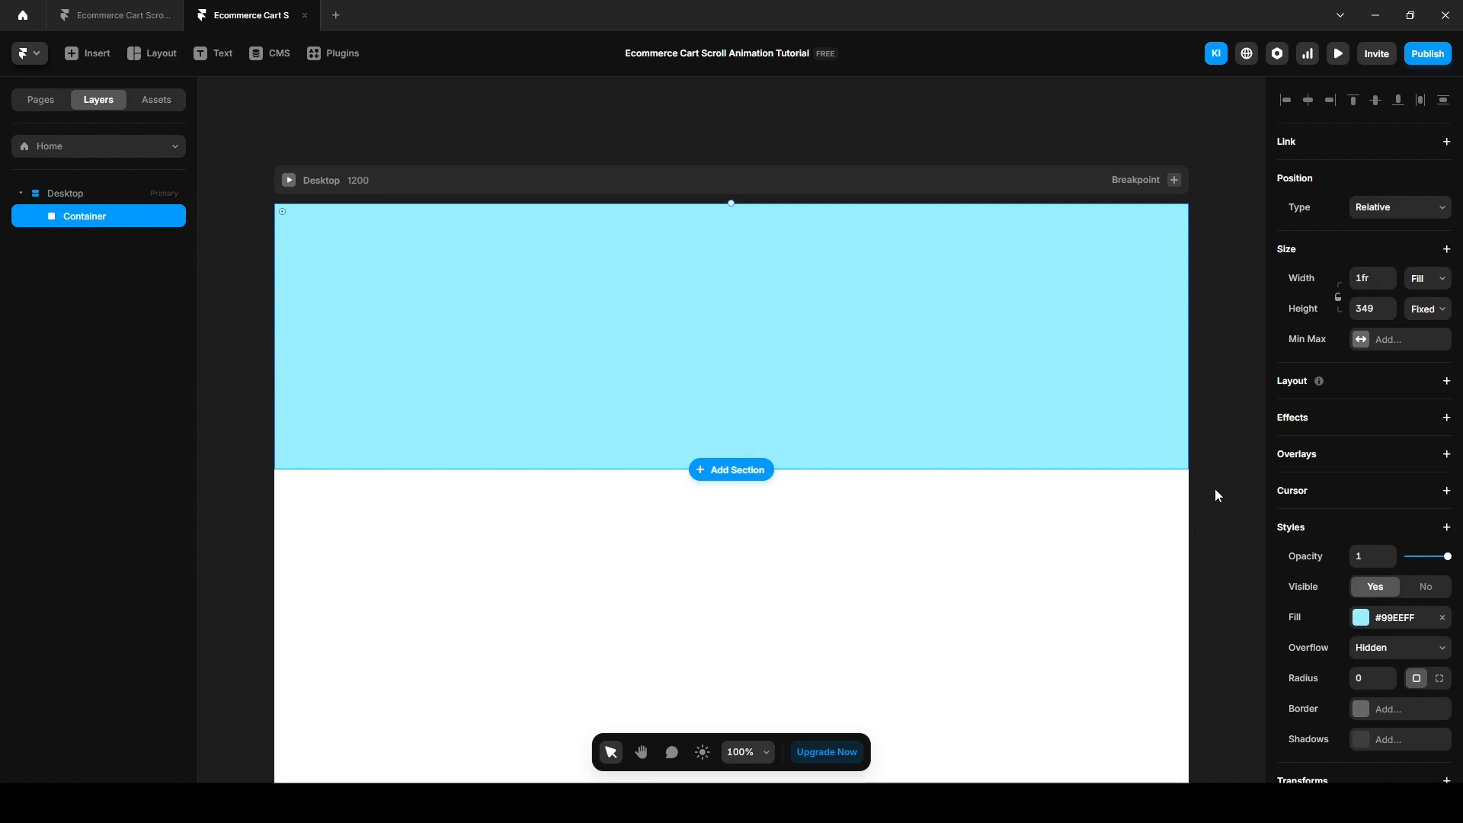
left_click(1295, 389)
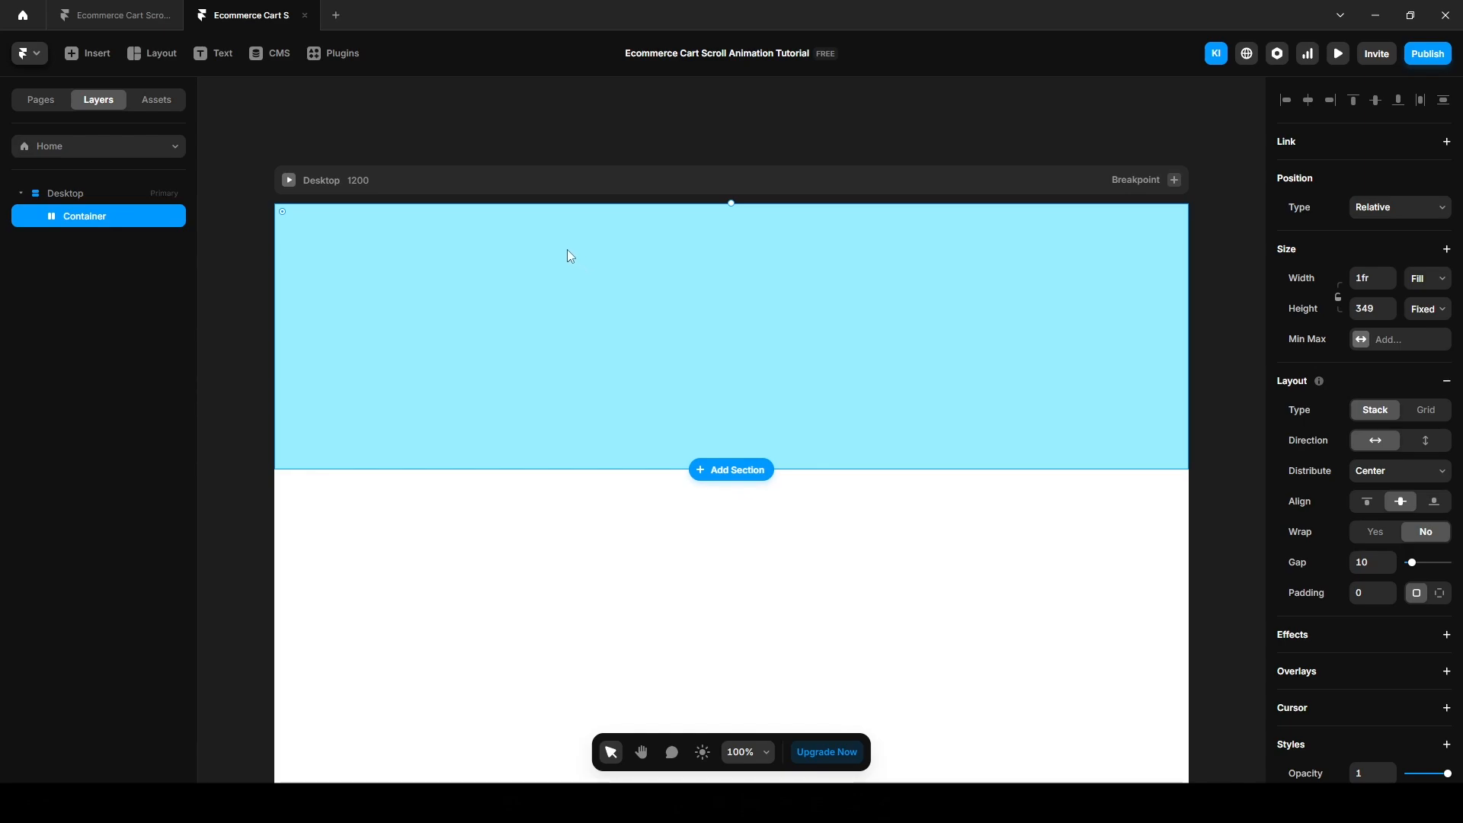
key("f")
left_click_drag(555, 241, 889, 449)
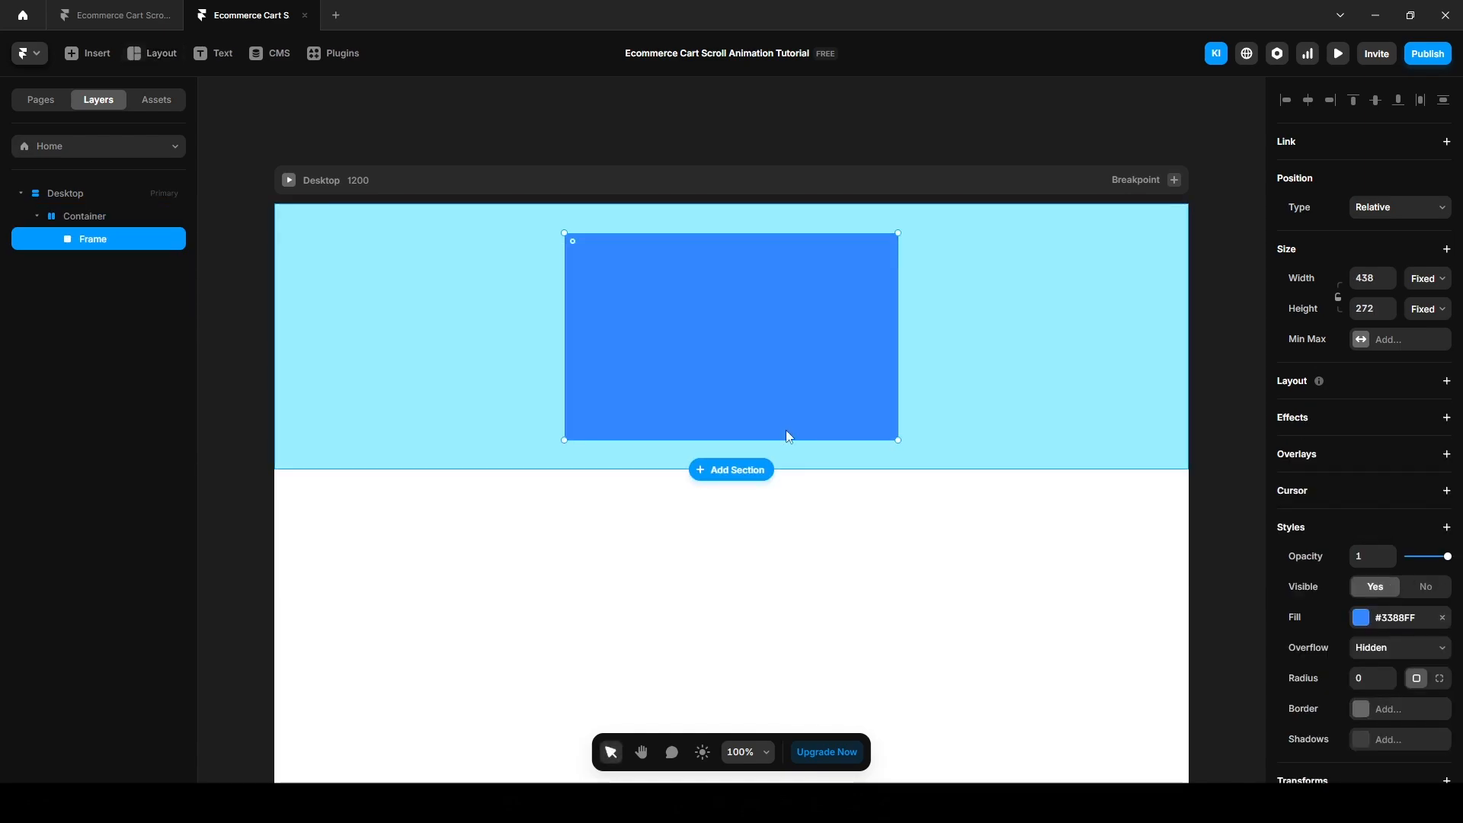
Step: Turn the frame inside Container into a component named Images
right_click(105, 242)
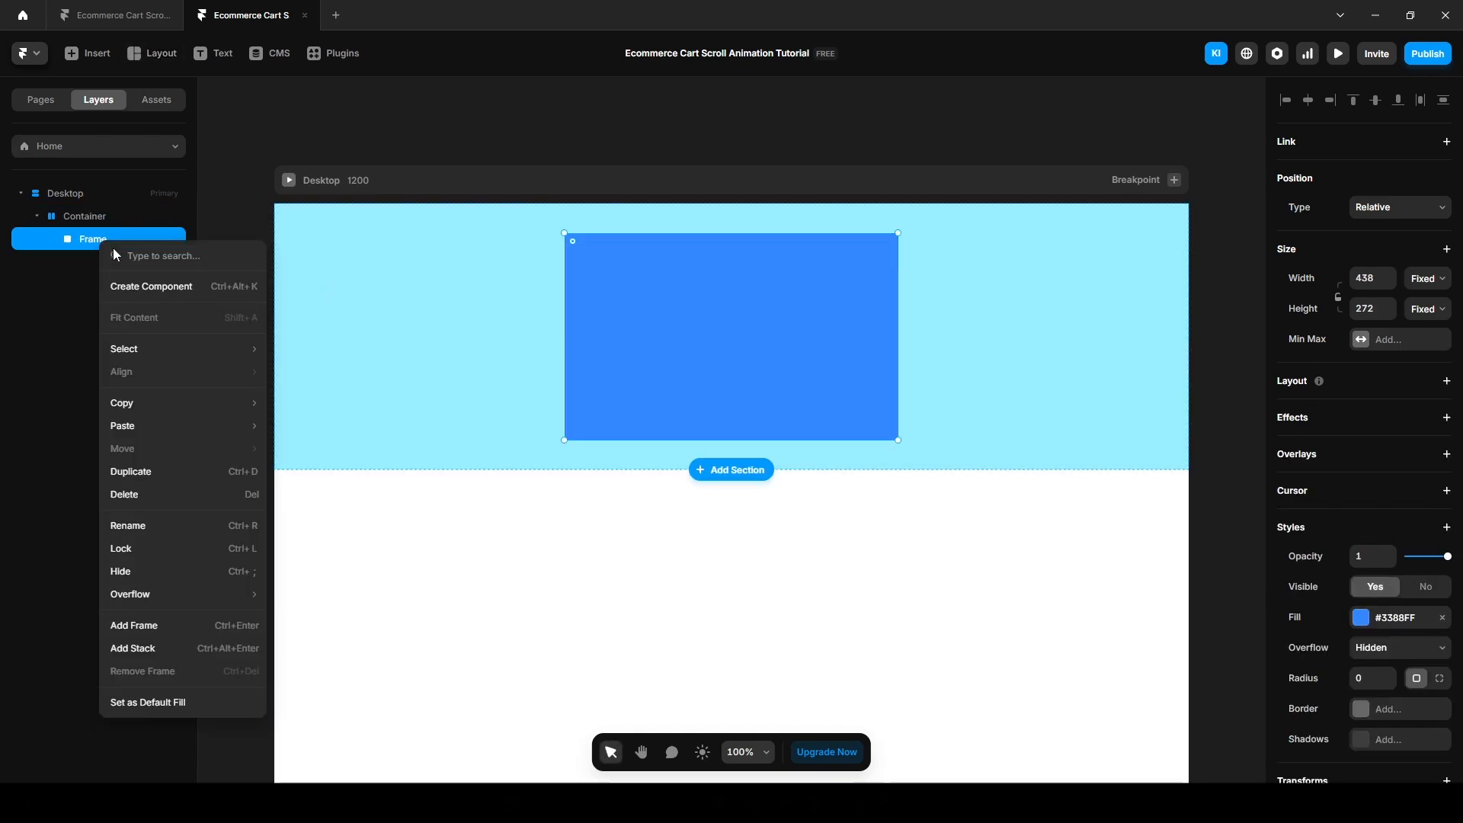
left_click(163, 286)
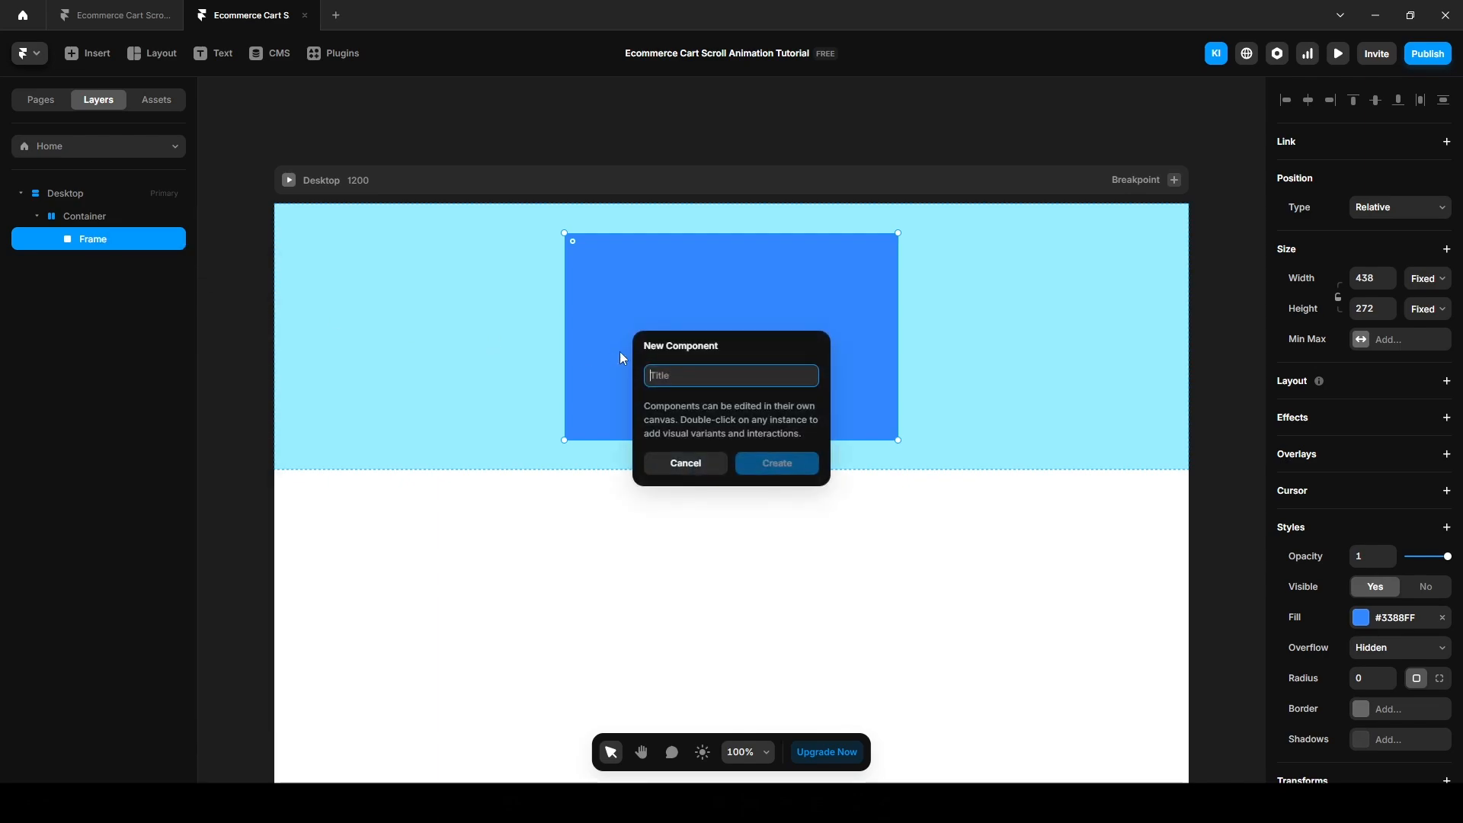
type("I")
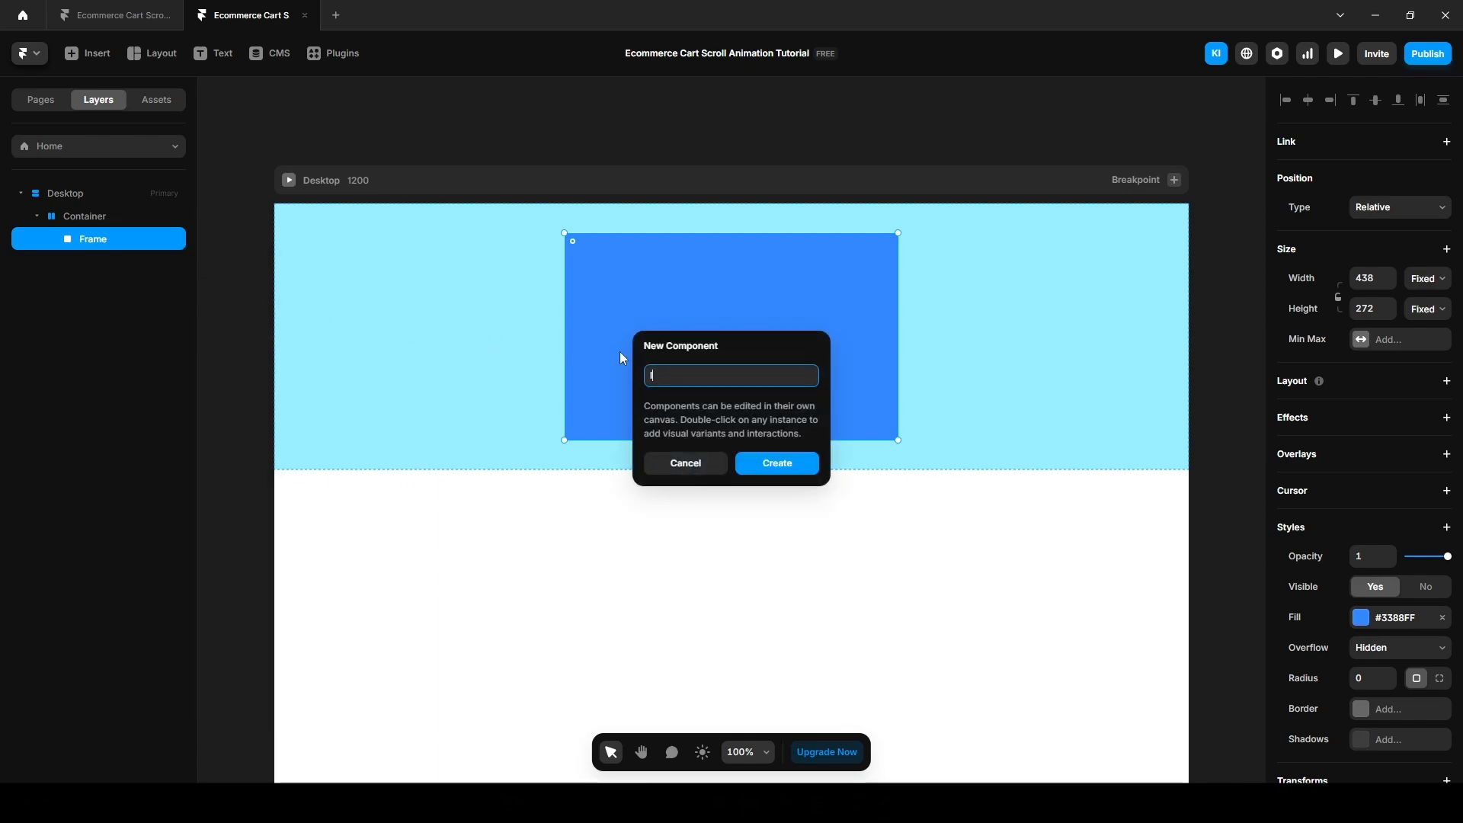
type("mages")
left_click(777, 463)
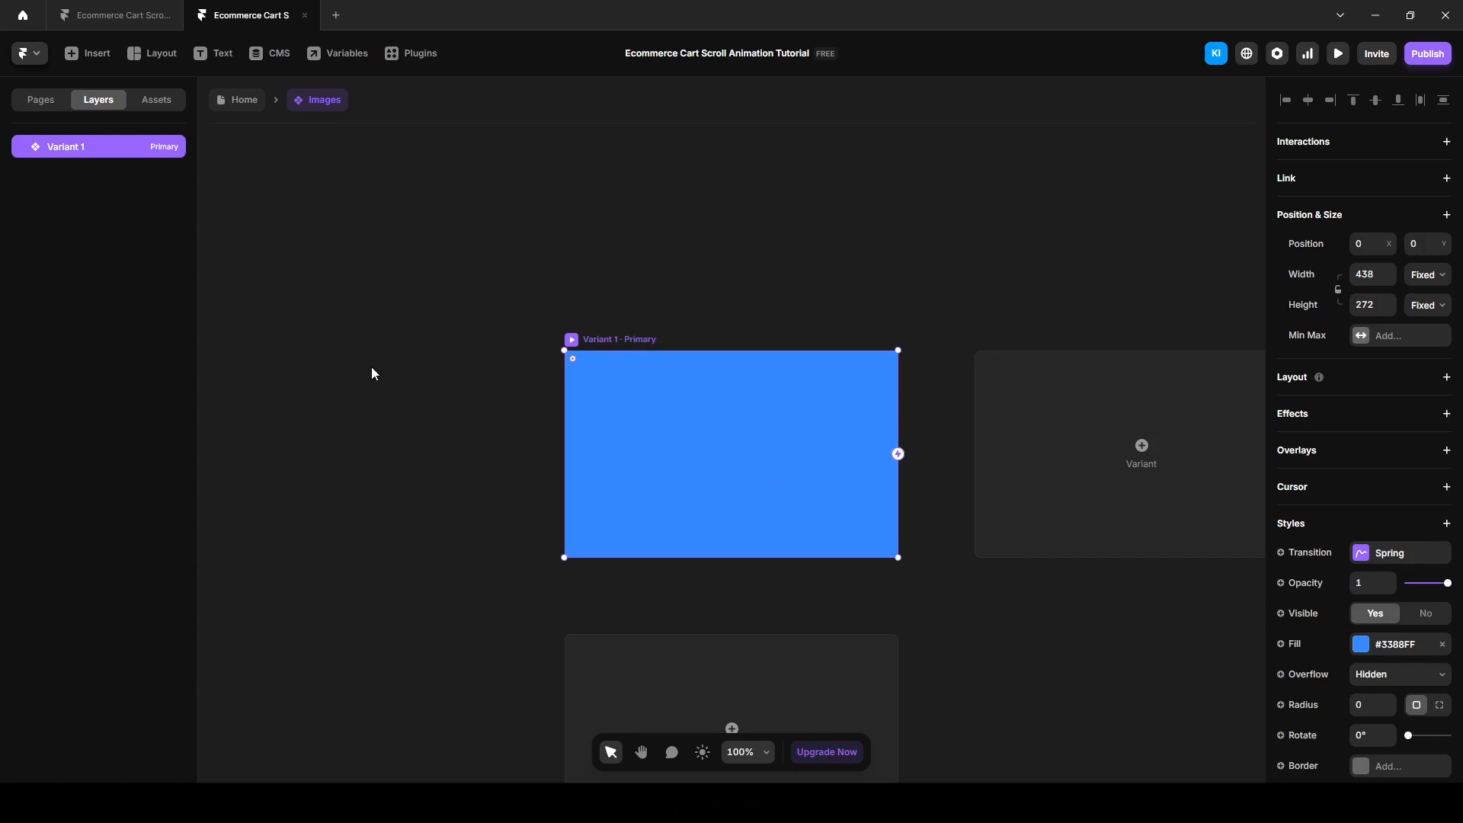
Step: Rename the component's primary variant as Image 1
double_click(74, 150)
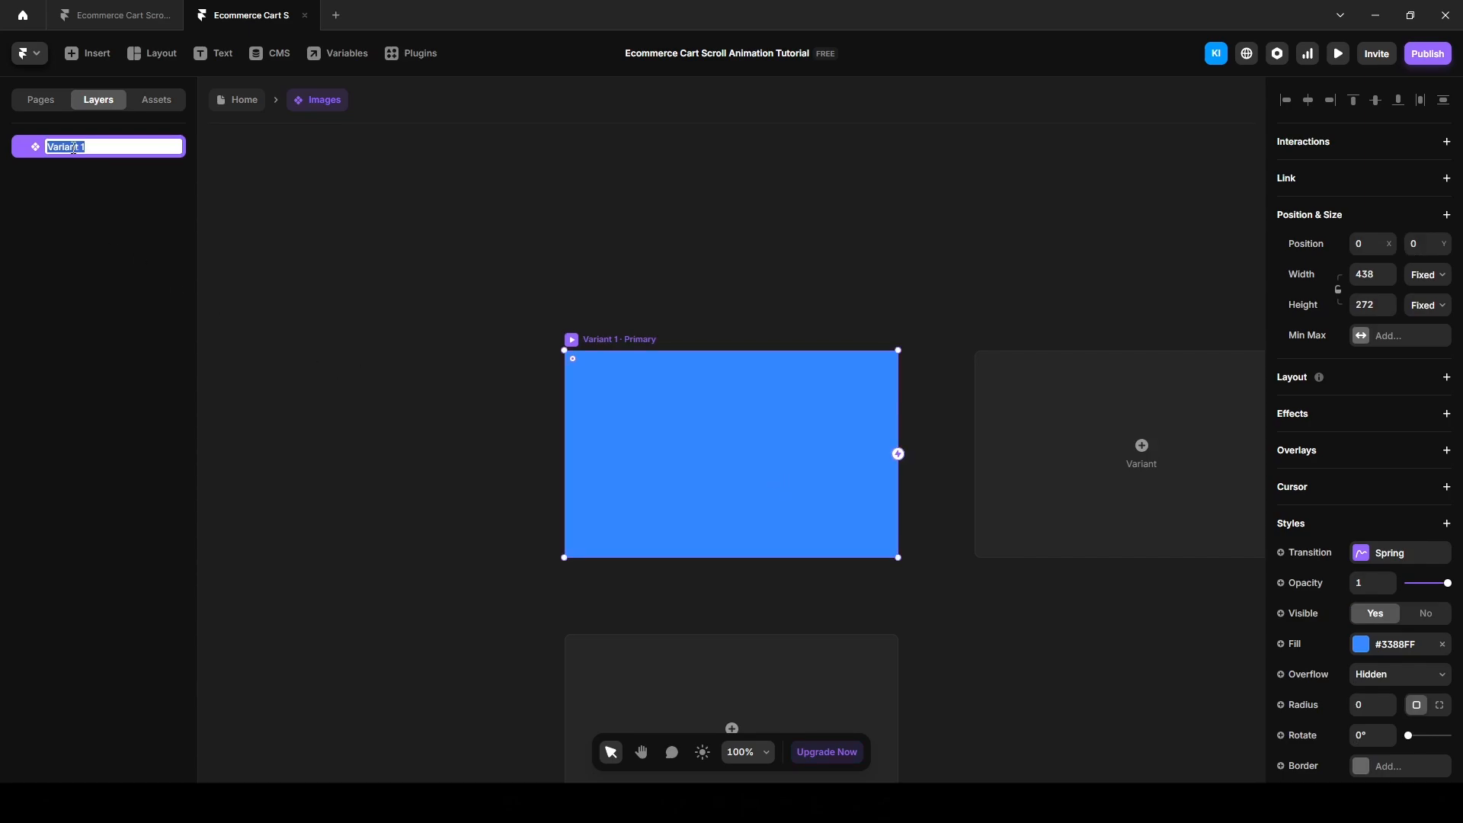
key("BackSpace")
type("Image 1")
key("Return")
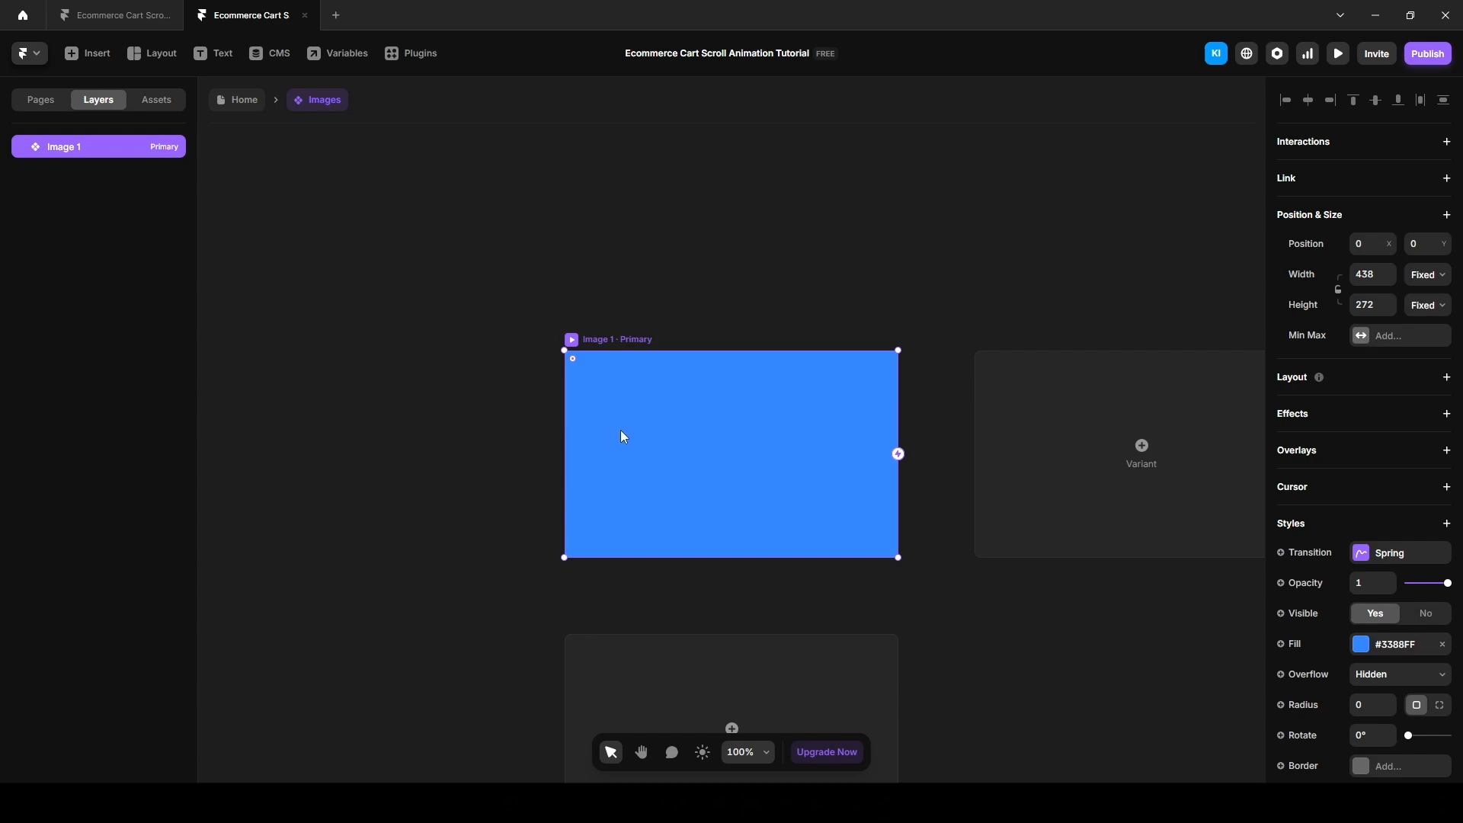
Step: Set the Image 1 variant's width to 370 and its height to 500
left_click(1364, 275)
type("370")
key("Return")
left_click(1371, 308)
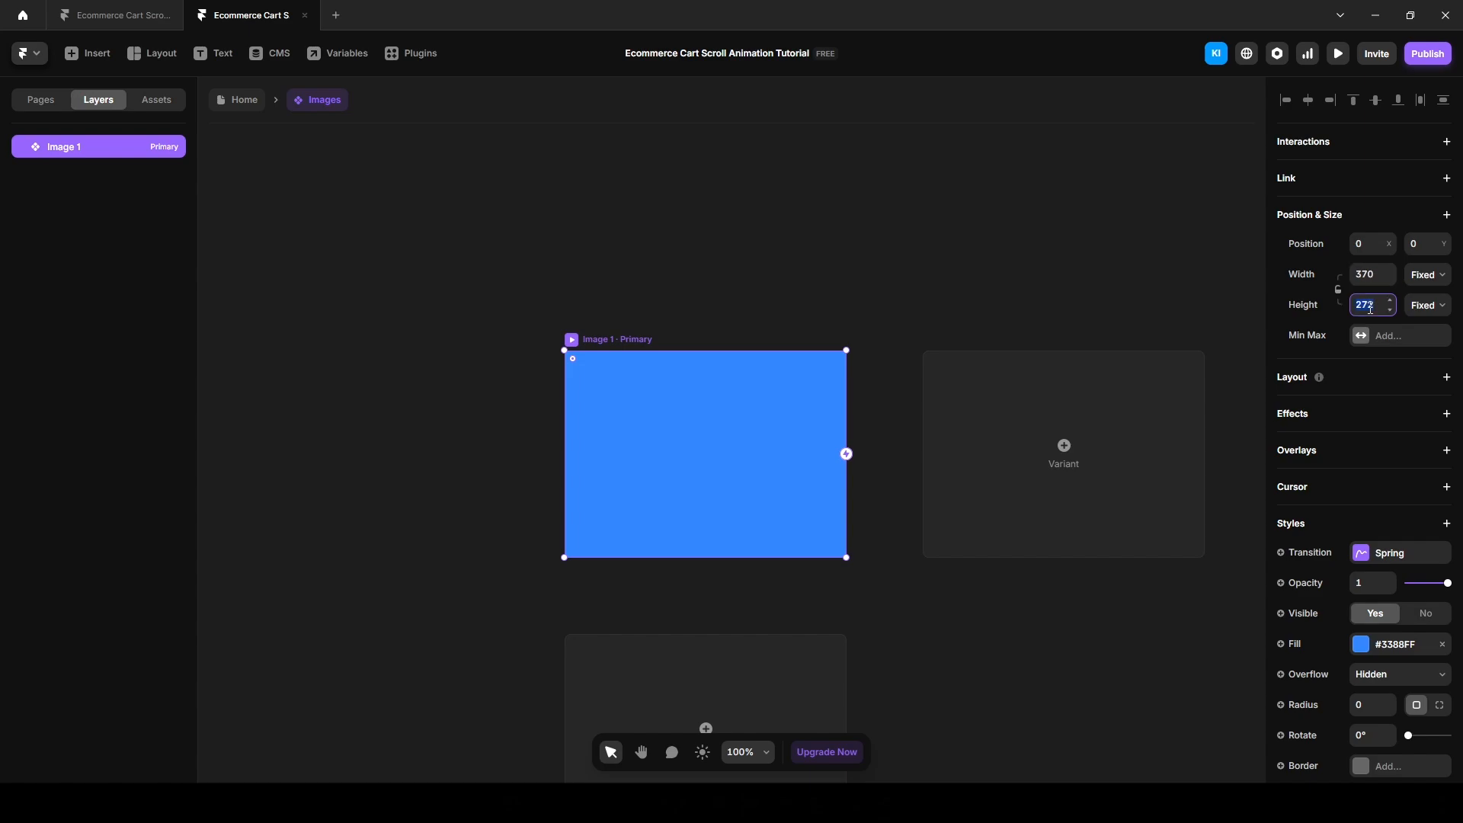
type("500")
key("Return")
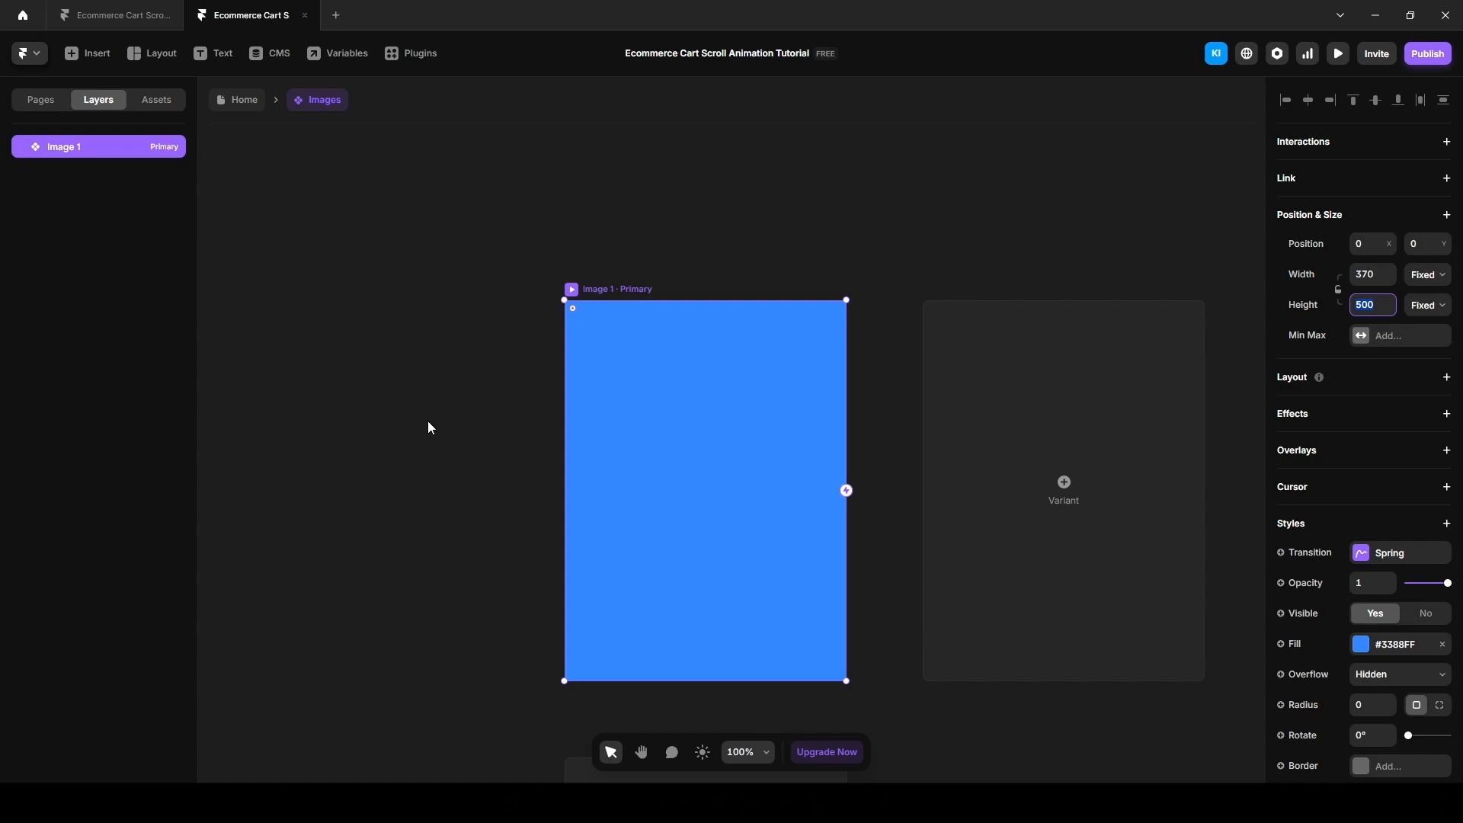
Step: Look at the product card design in the finished Ecommerce Cart Scroll Animation project, and return to the tutorial project
left_click(121, 21)
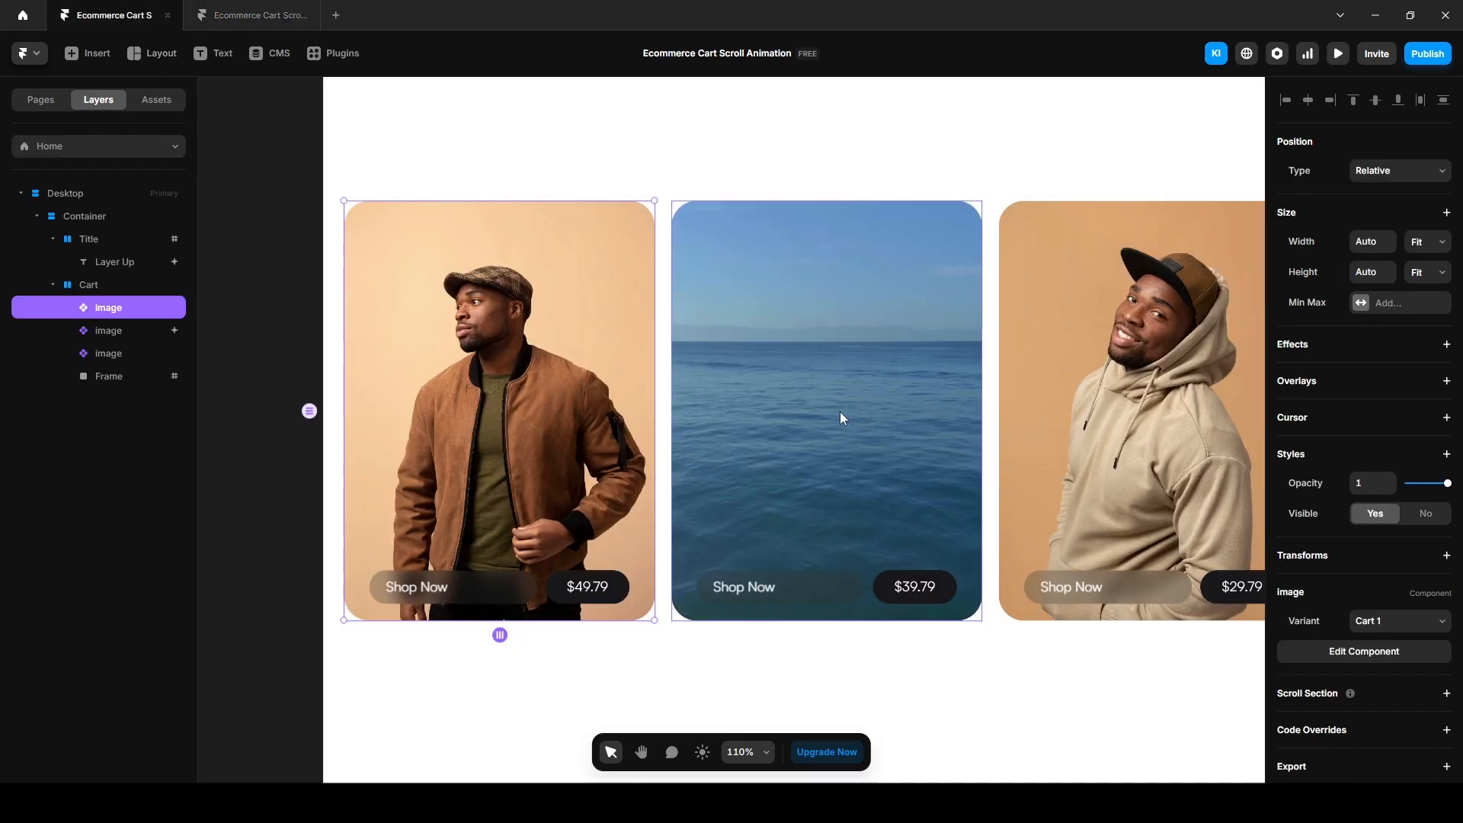
left_click(276, 16)
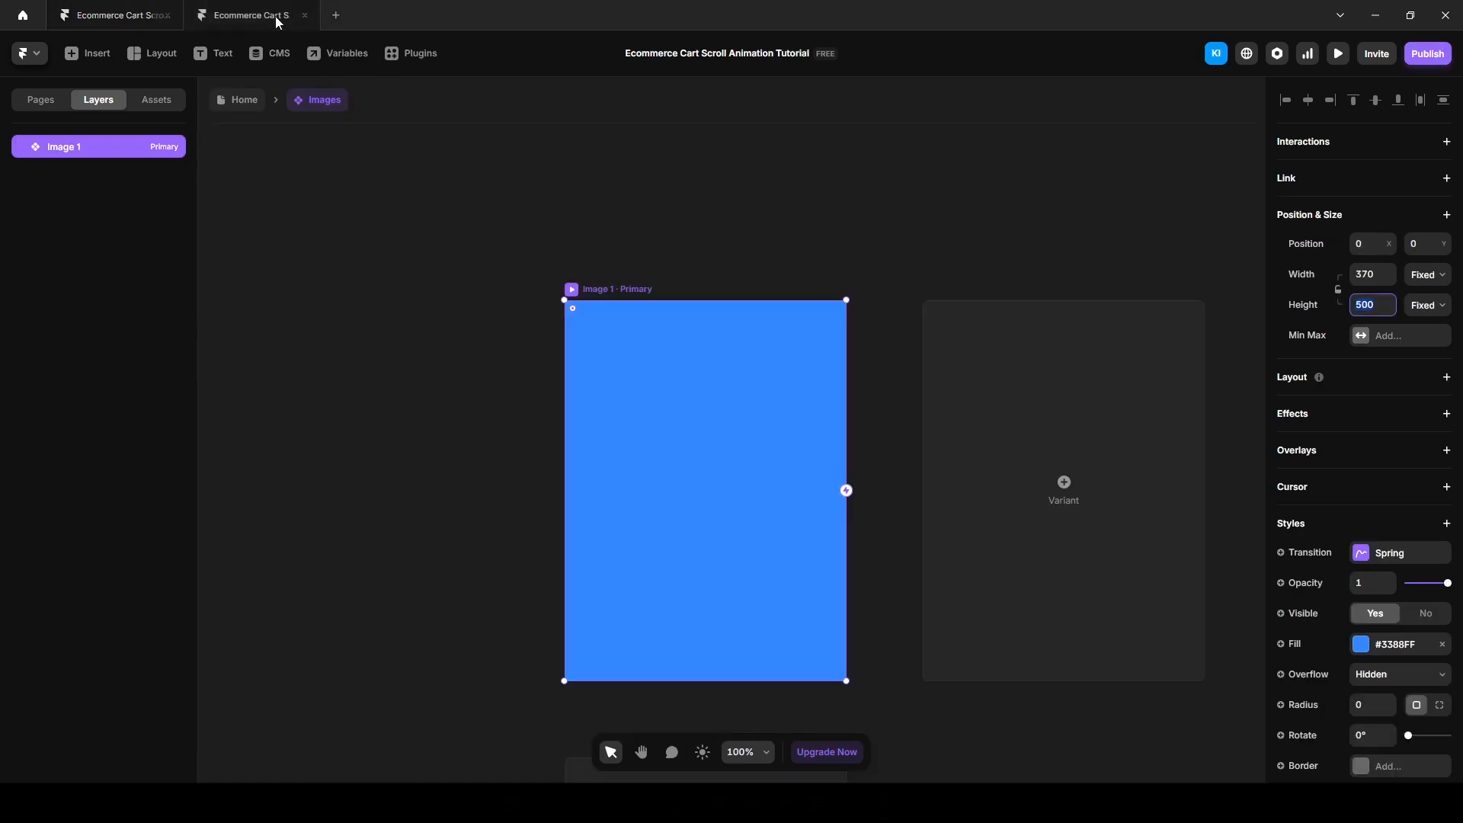
Step: Add a stack layout to the Image 1 variant and draw a frame about 250 by 275 inside it
key("shift+a")
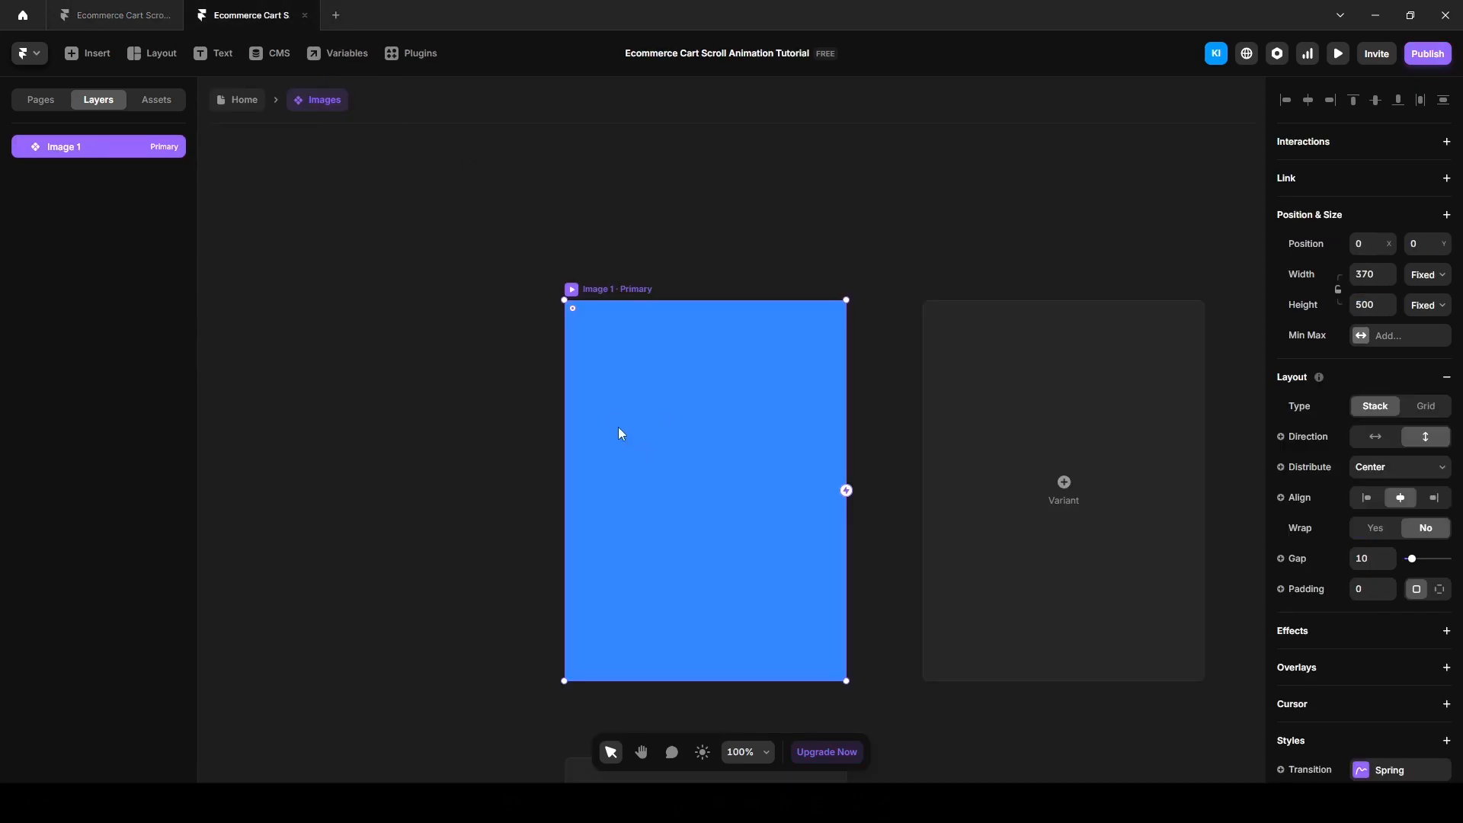
key("f")
left_click_drag(611, 384, 800, 595)
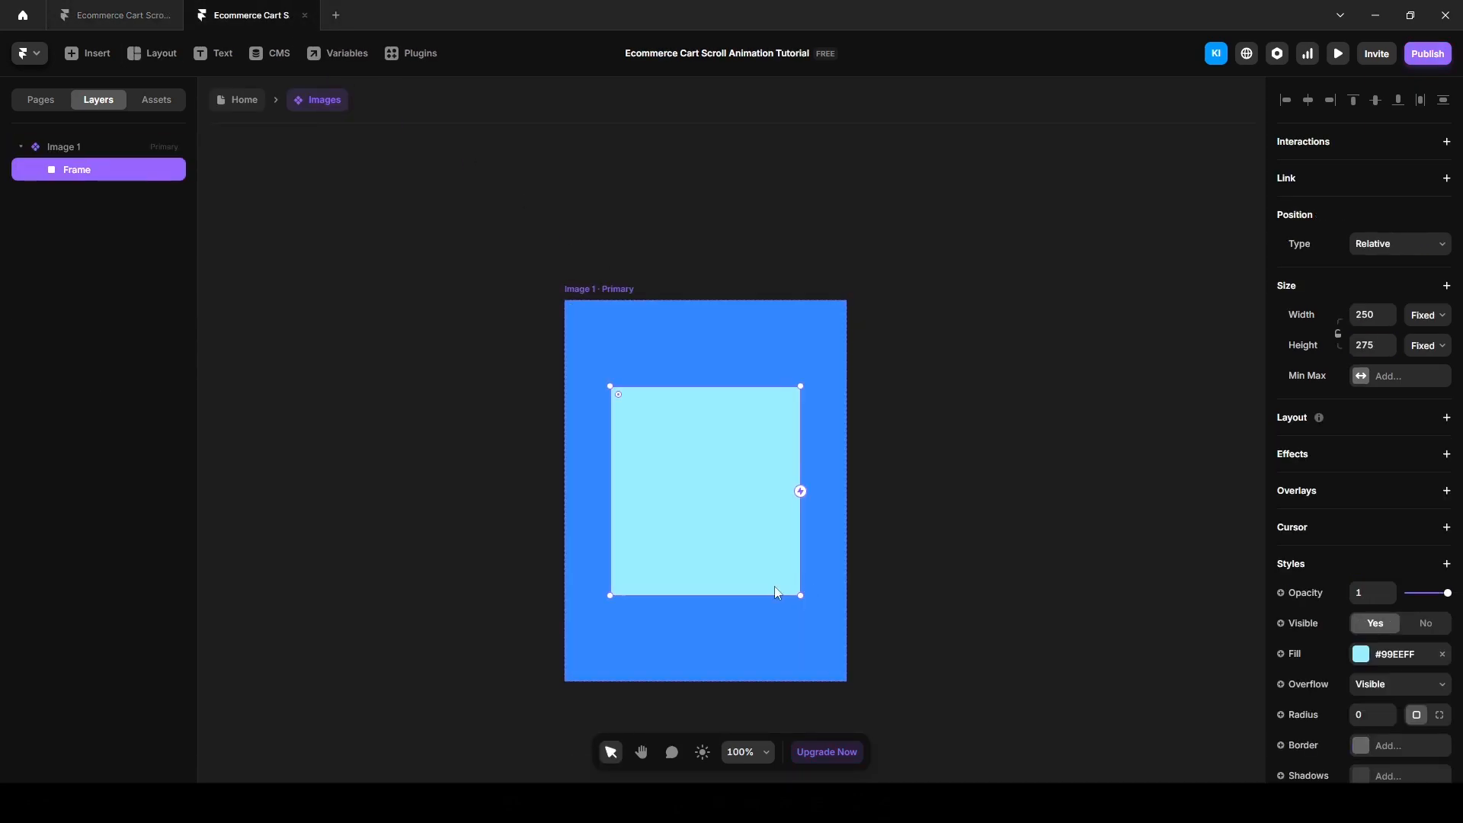
Step: Set the inner frame's width and height to relative sizing at 100% each
left_click(1422, 316)
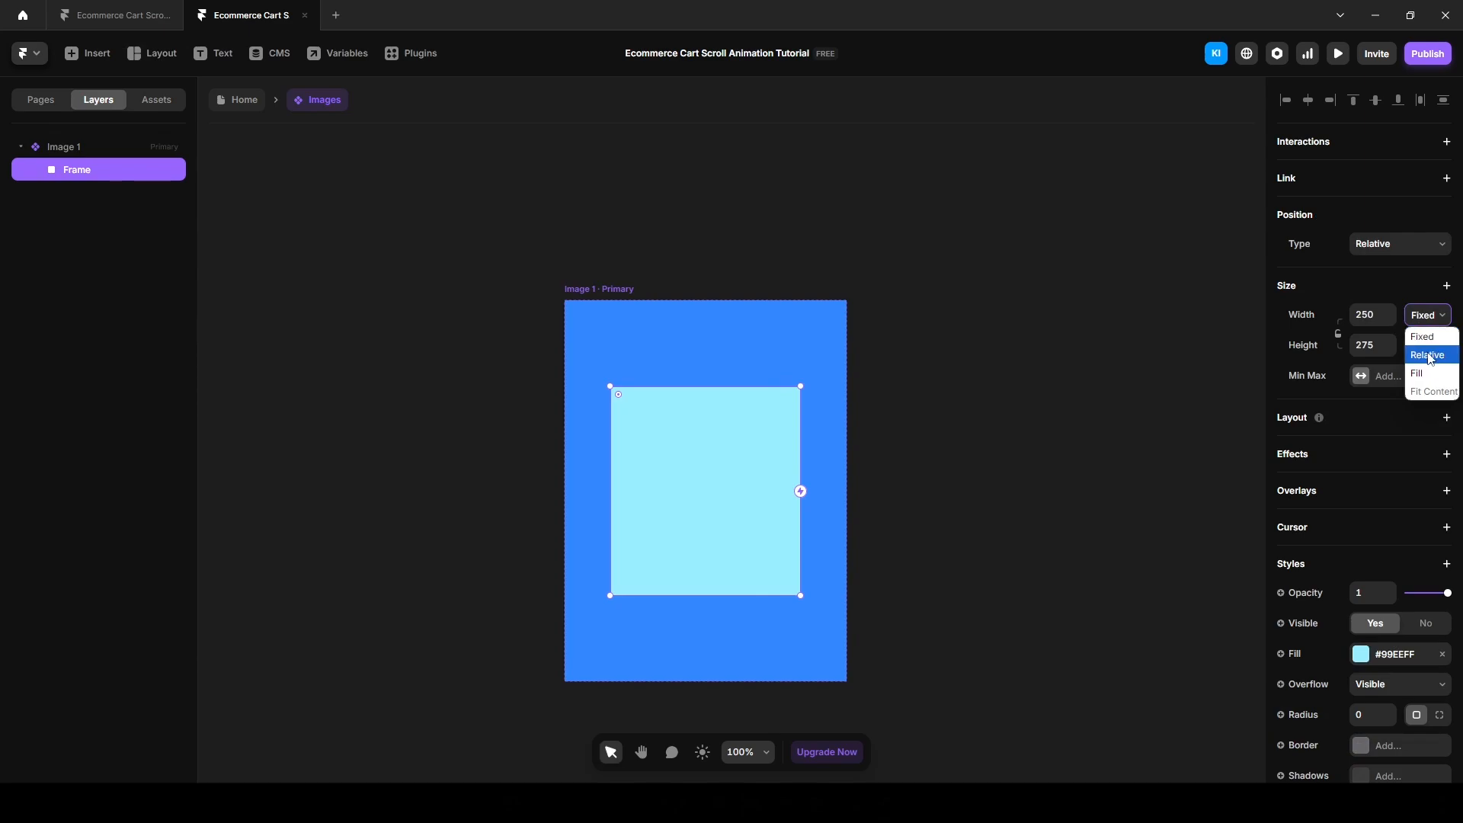
left_click(1429, 356)
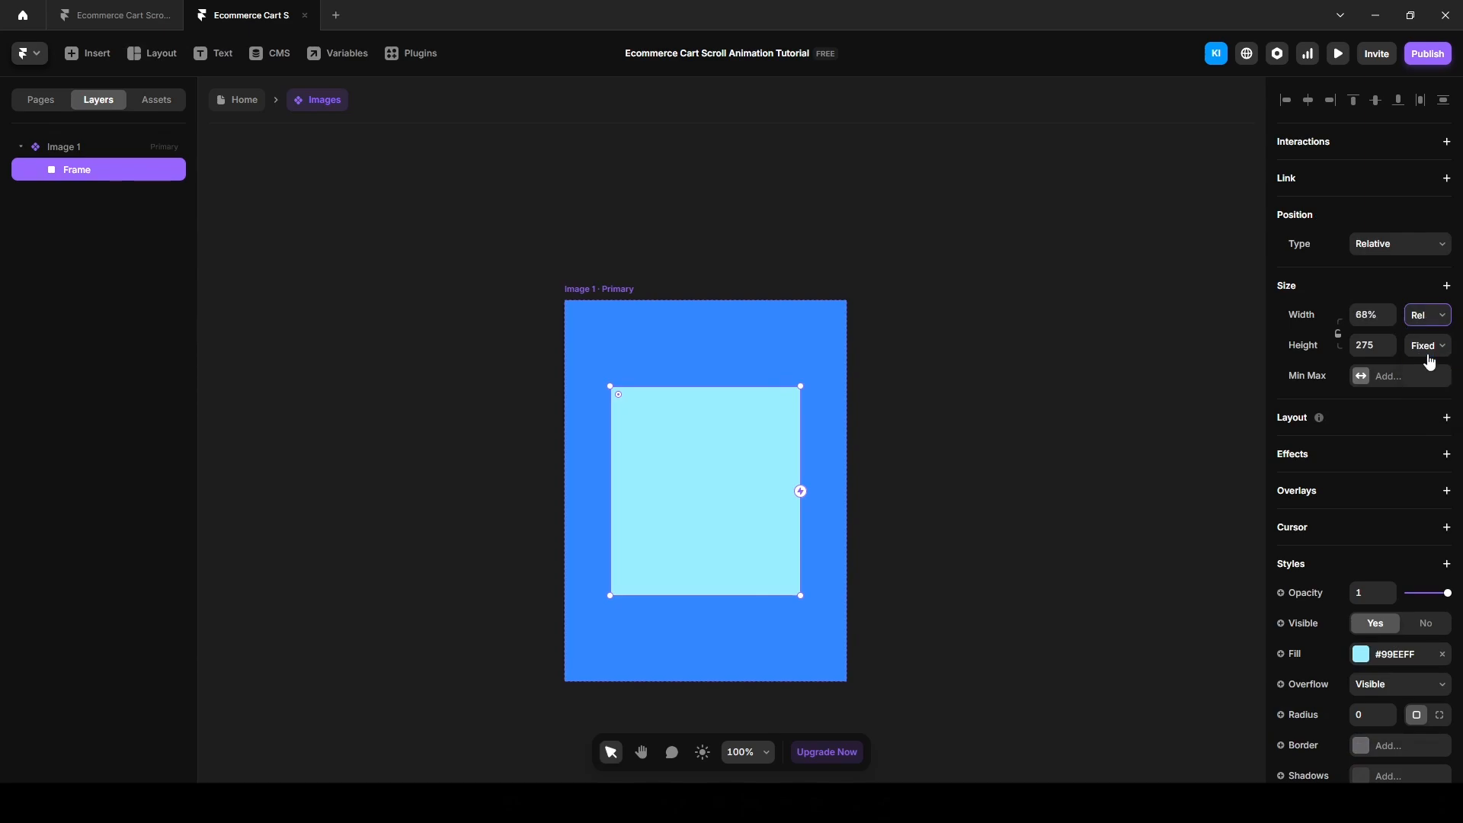
left_click(1363, 314)
type("100")
key("Return")
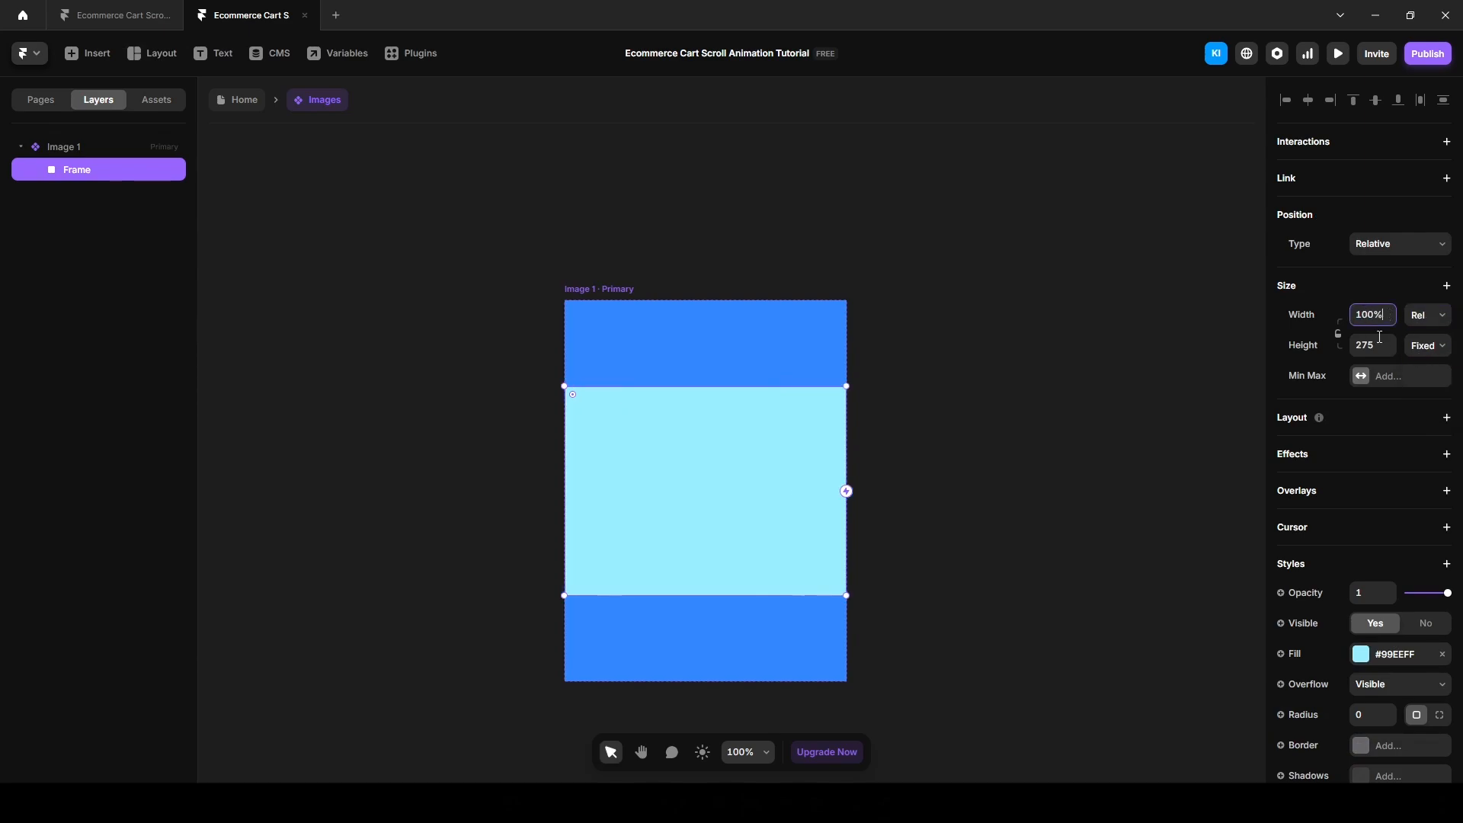
left_click(1421, 347)
left_click(1427, 385)
left_click(1364, 345)
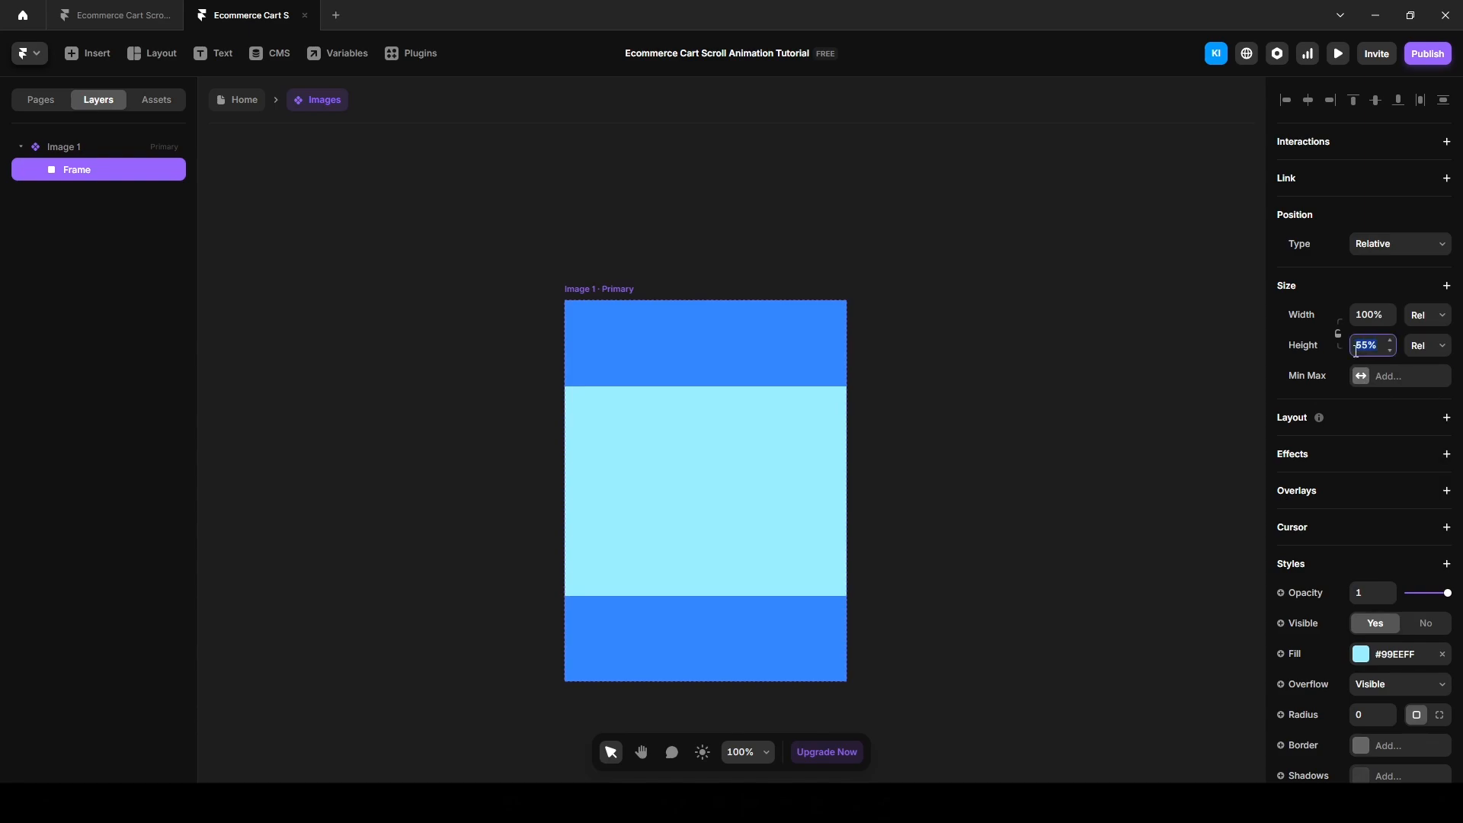
type("100")
key("Return")
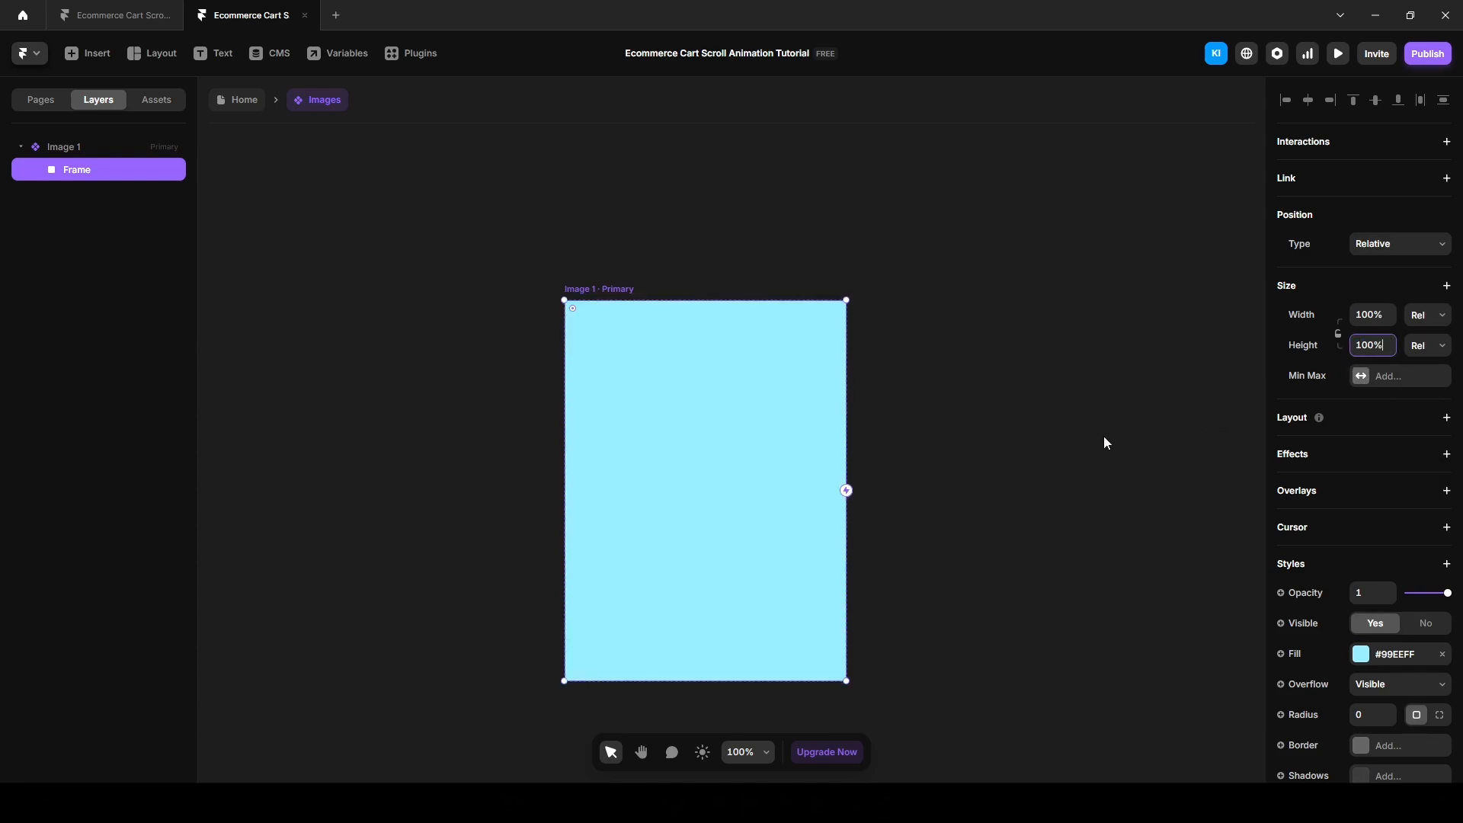
Step: Rename the Image 1 variant as Cart 1
left_click(361, 333)
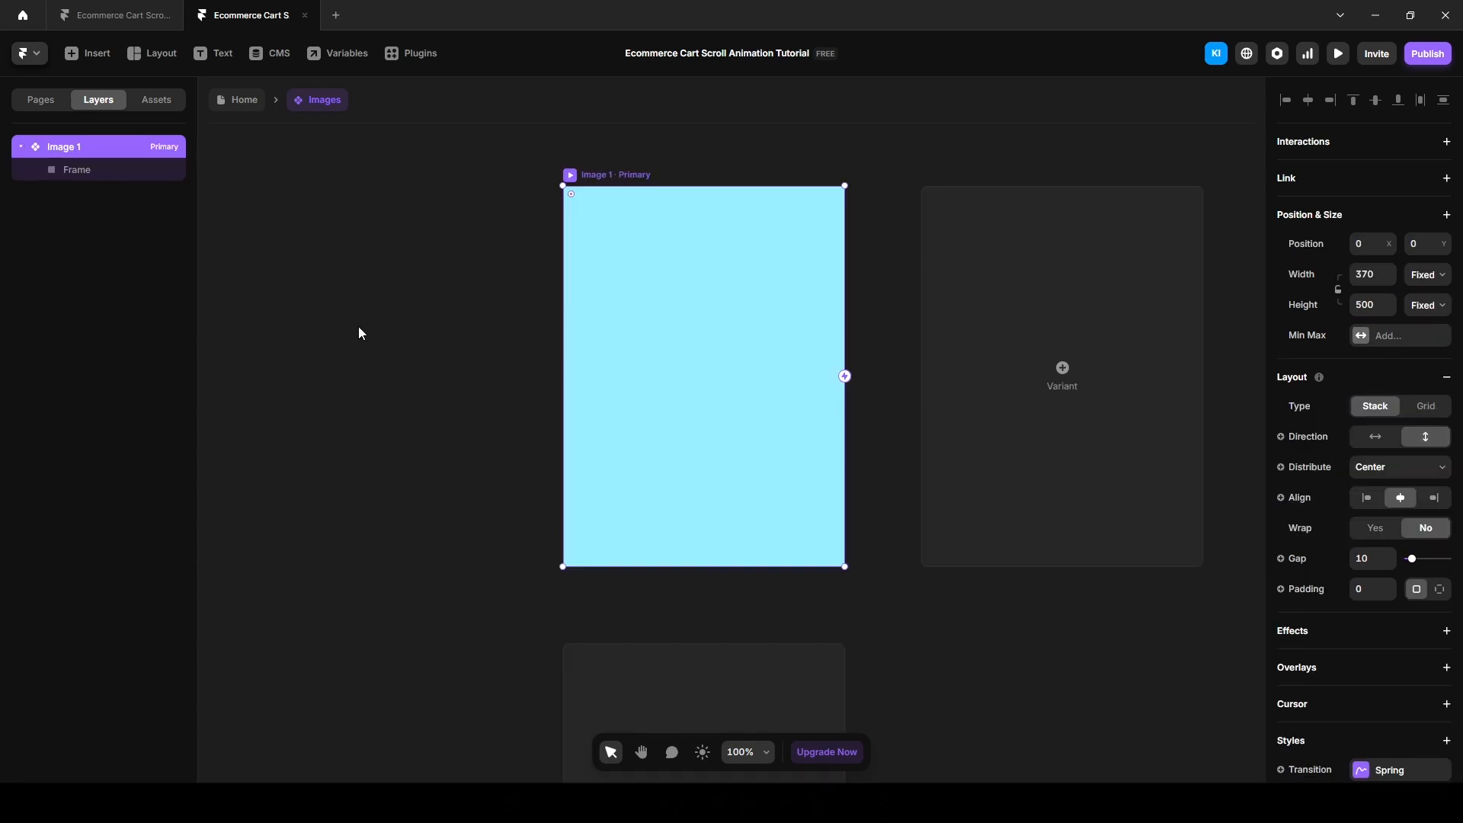
double_click(80, 146)
type("Ca")
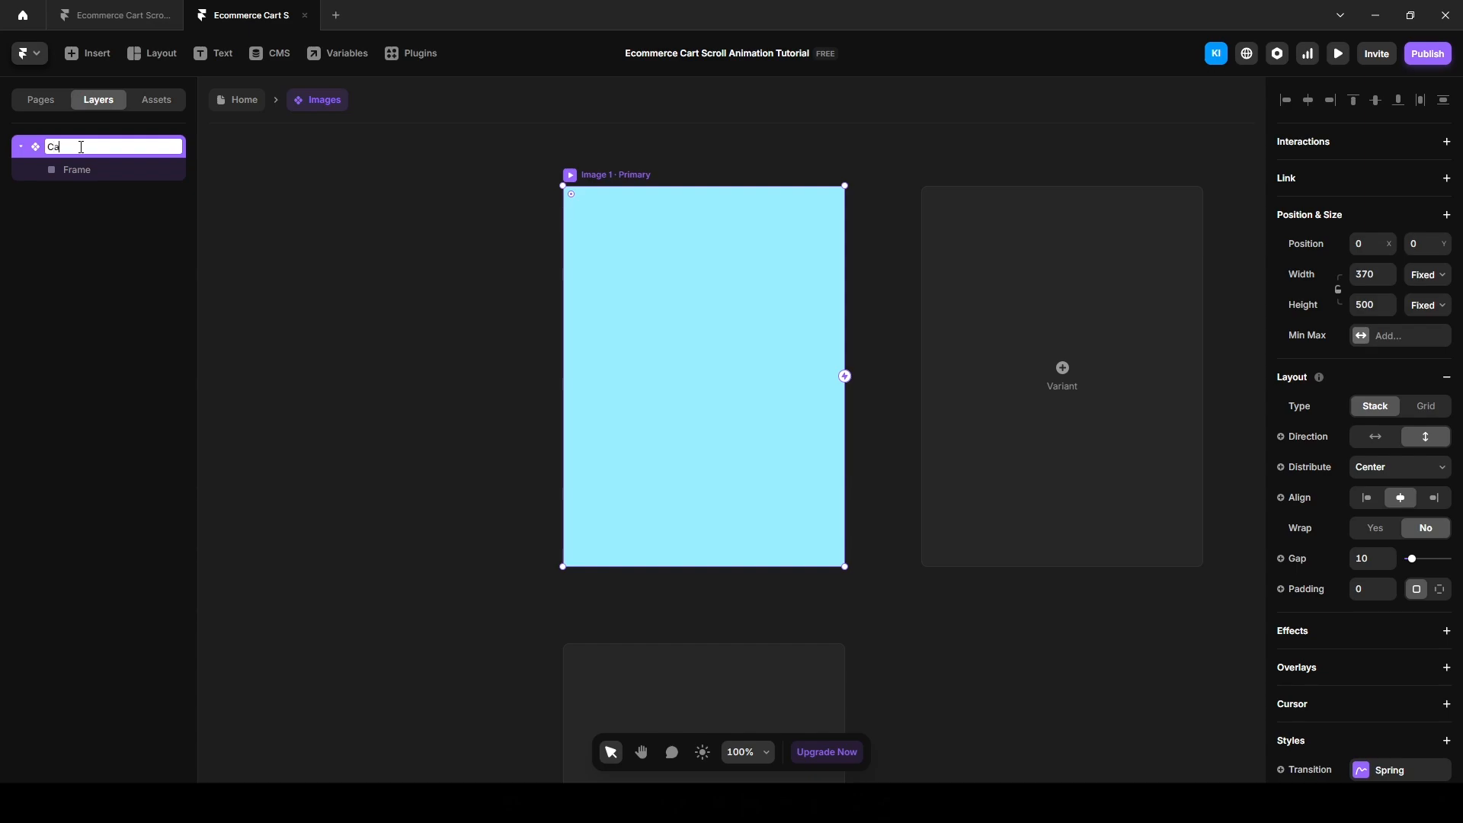
type("rt 1")
key("Return")
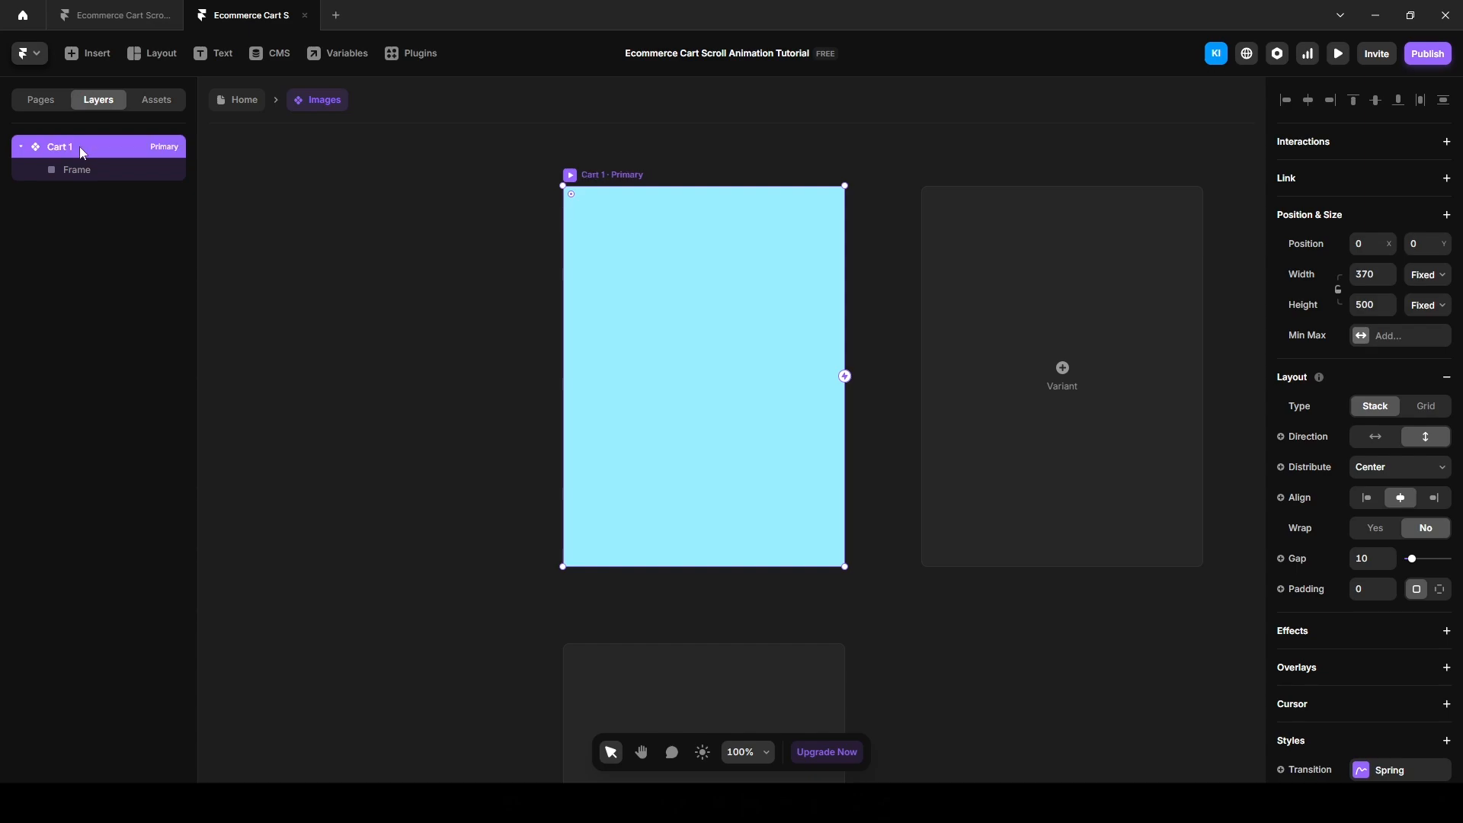
left_click(350, 328)
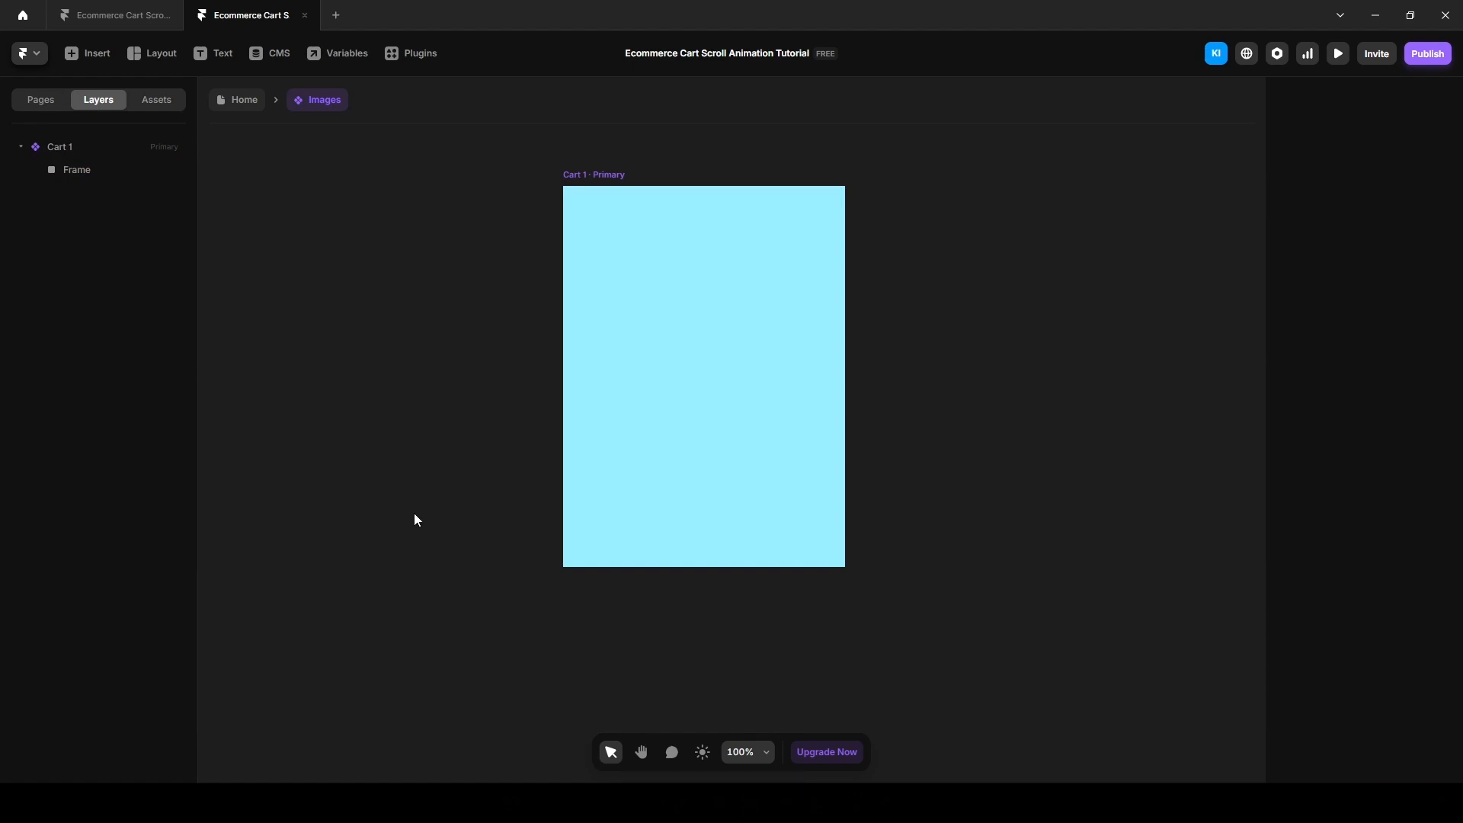
Step: Change the inner frame's fill to an image and upload 1.png for it
left_click(72, 172)
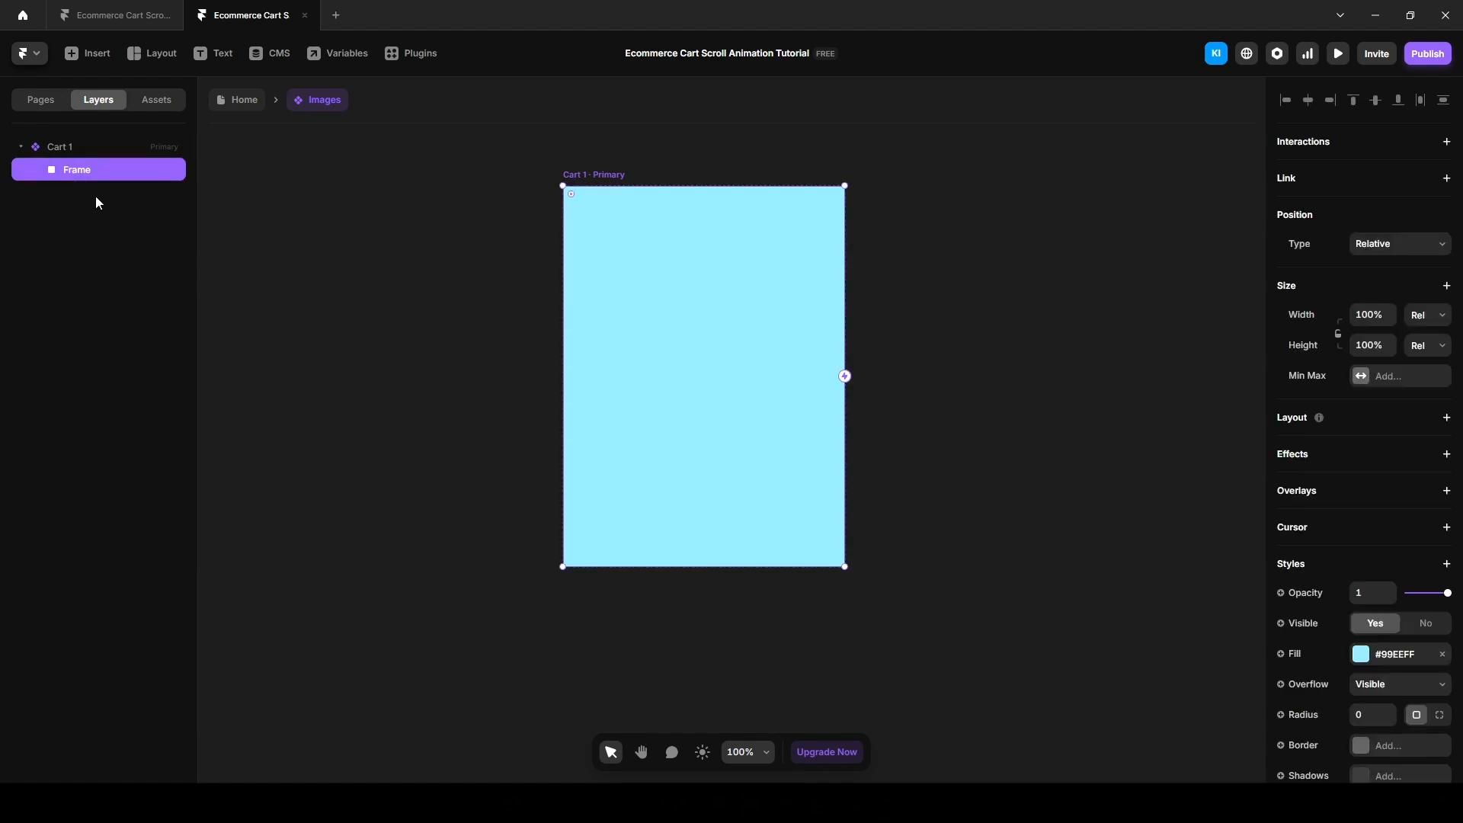
scroll(1368, 496, "down", 3)
left_click(1373, 494)
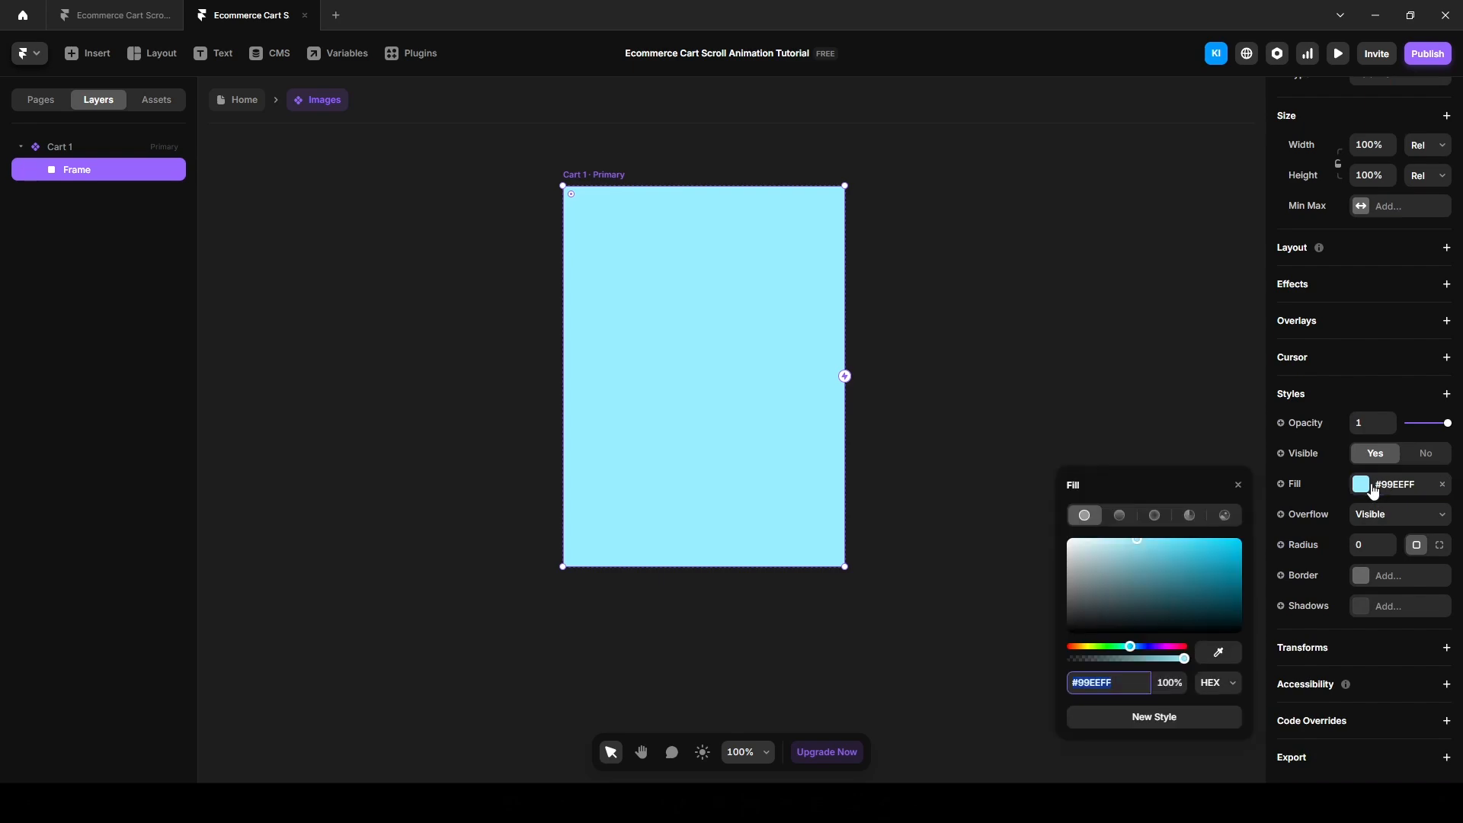
left_click(1224, 519)
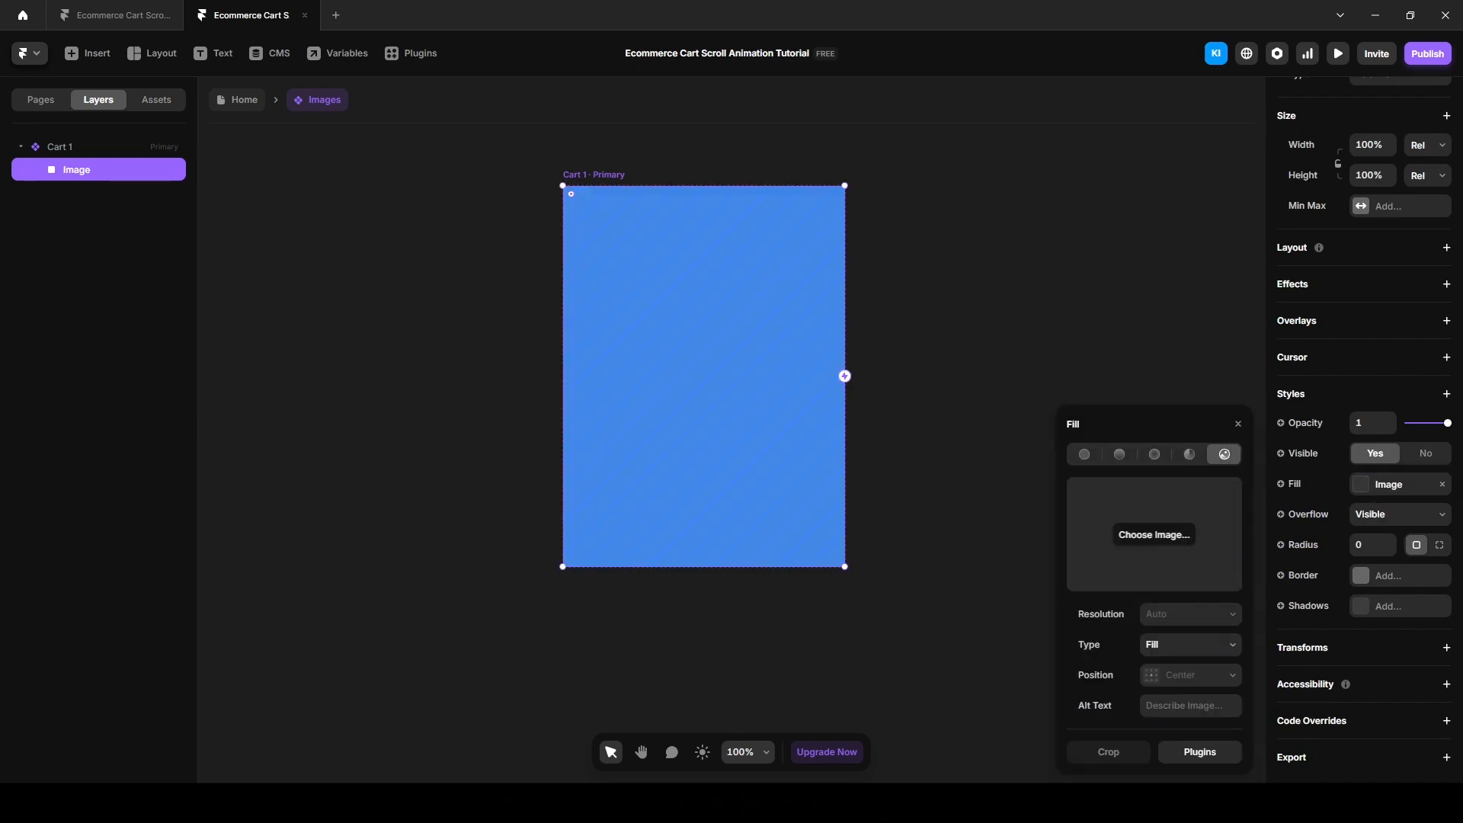
left_click_drag(1462, 575, 1163, 569)
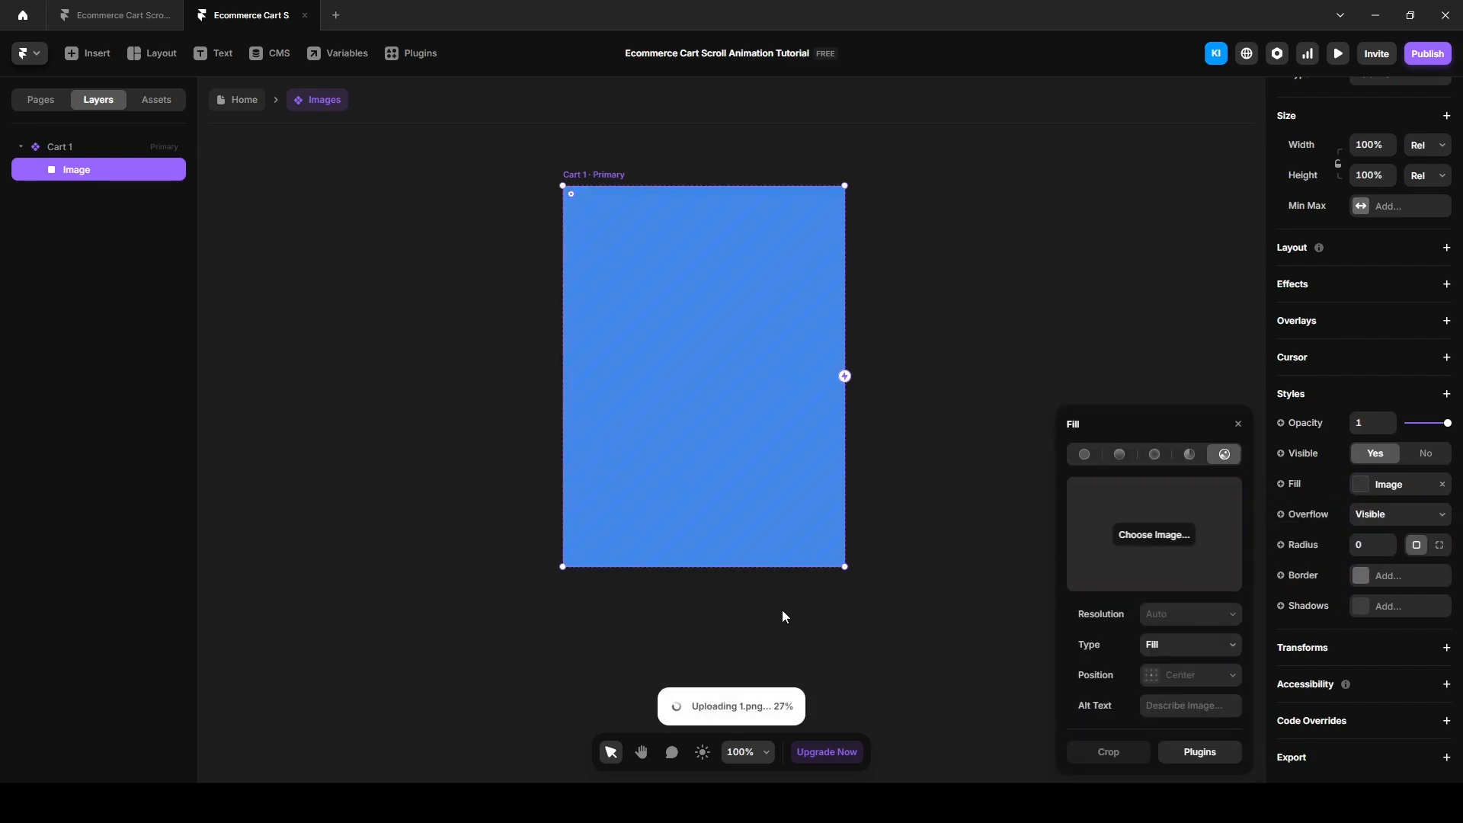
Step: Look at the asset page and card design in the finished Ecommerce Cart Scroll Animation project, and return to the tutorial project
left_click(100, 12)
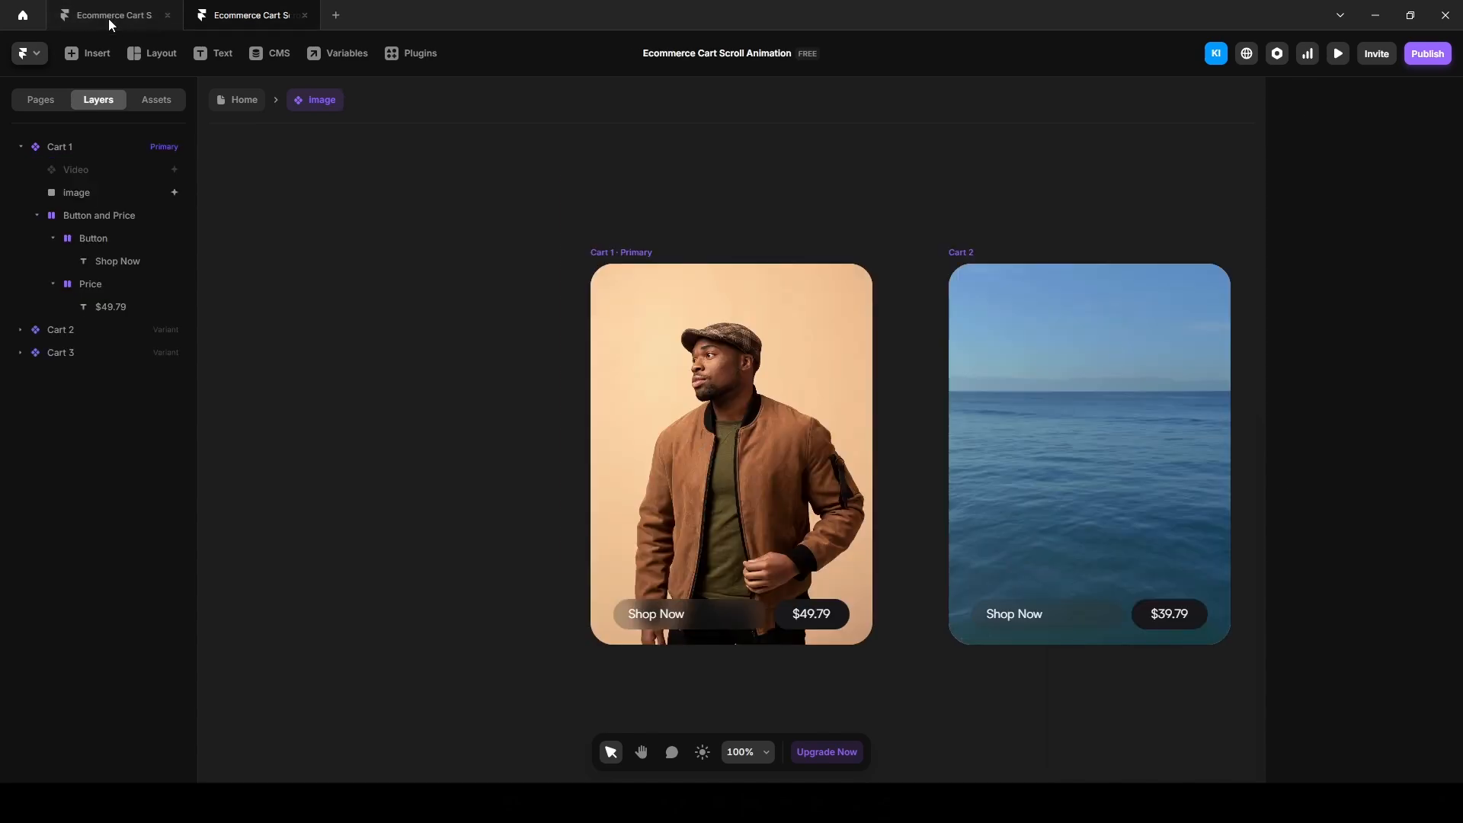
left_click(33, 102)
left_click(55, 195)
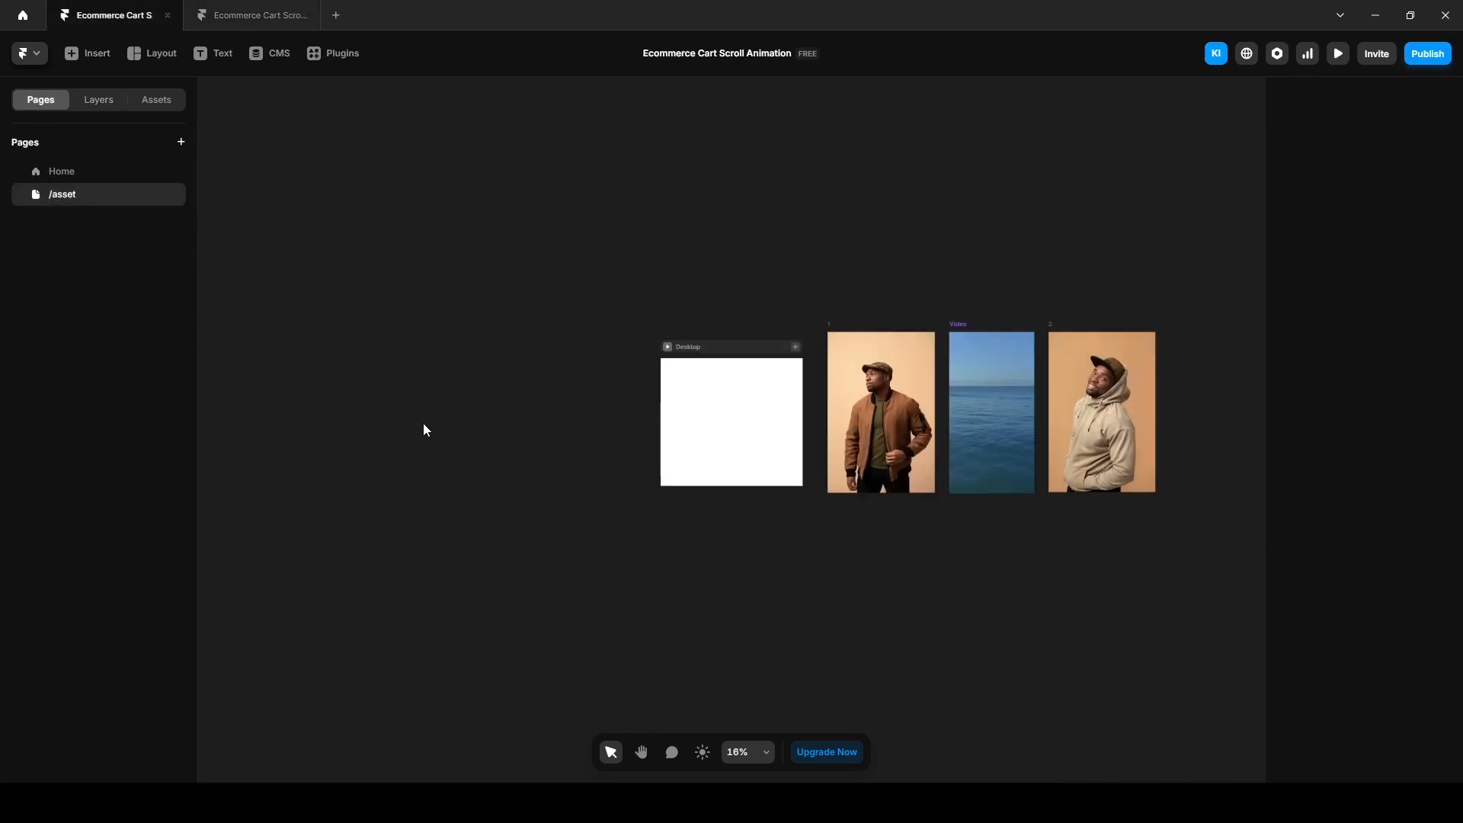
left_click(229, 14)
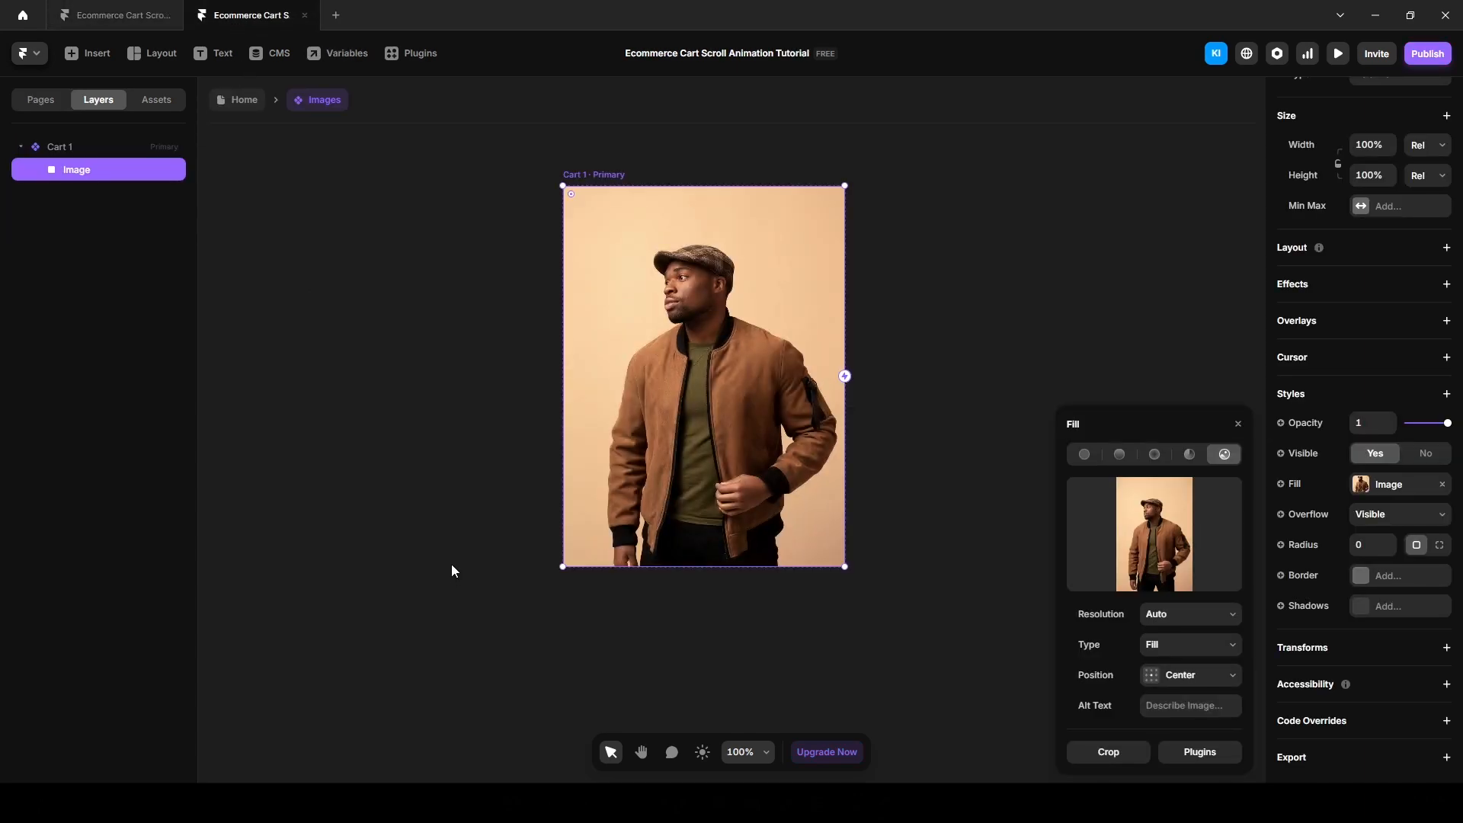
left_click(114, 15)
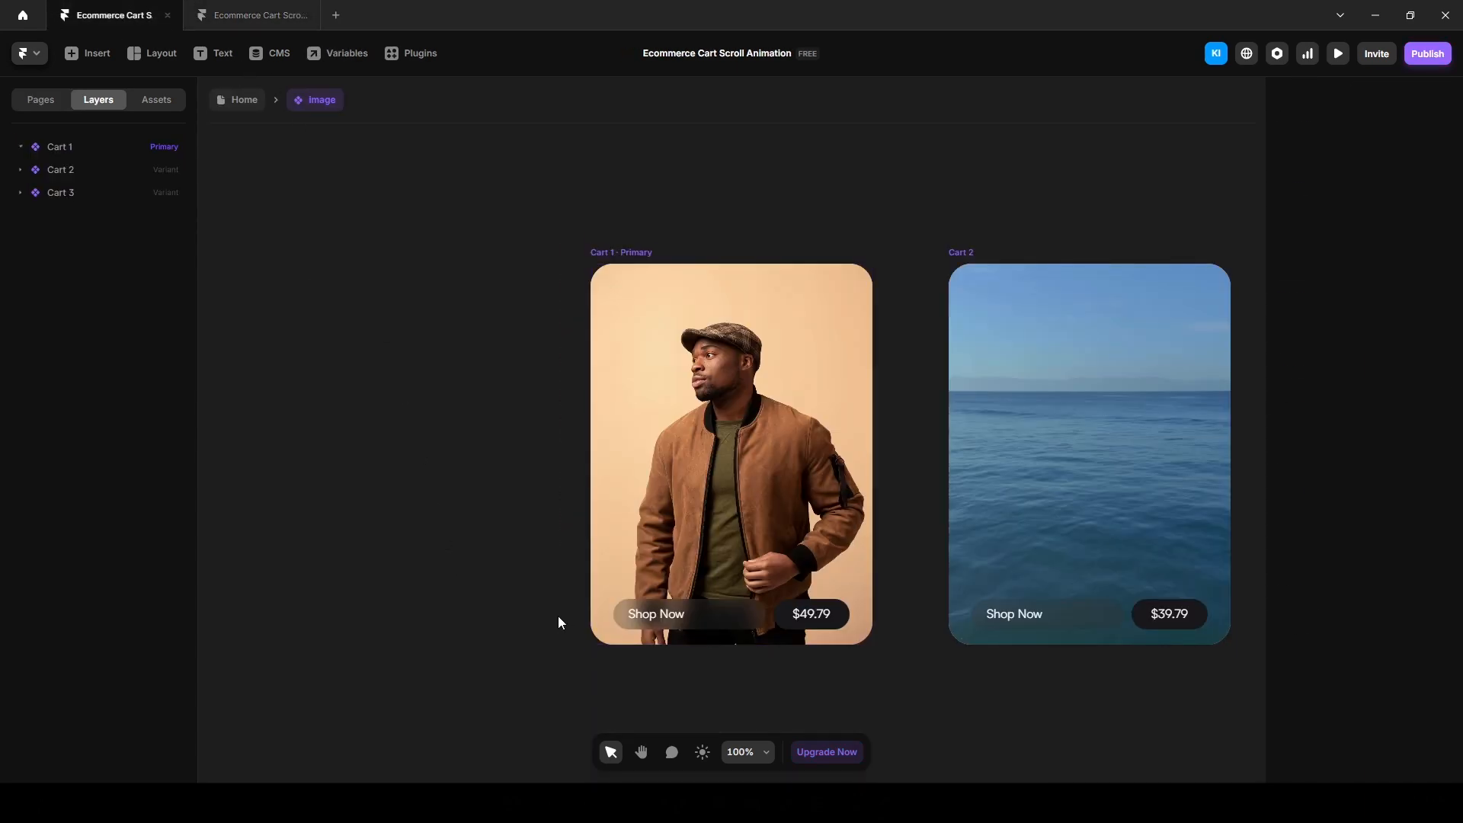
left_click(230, 17)
left_click(345, 480)
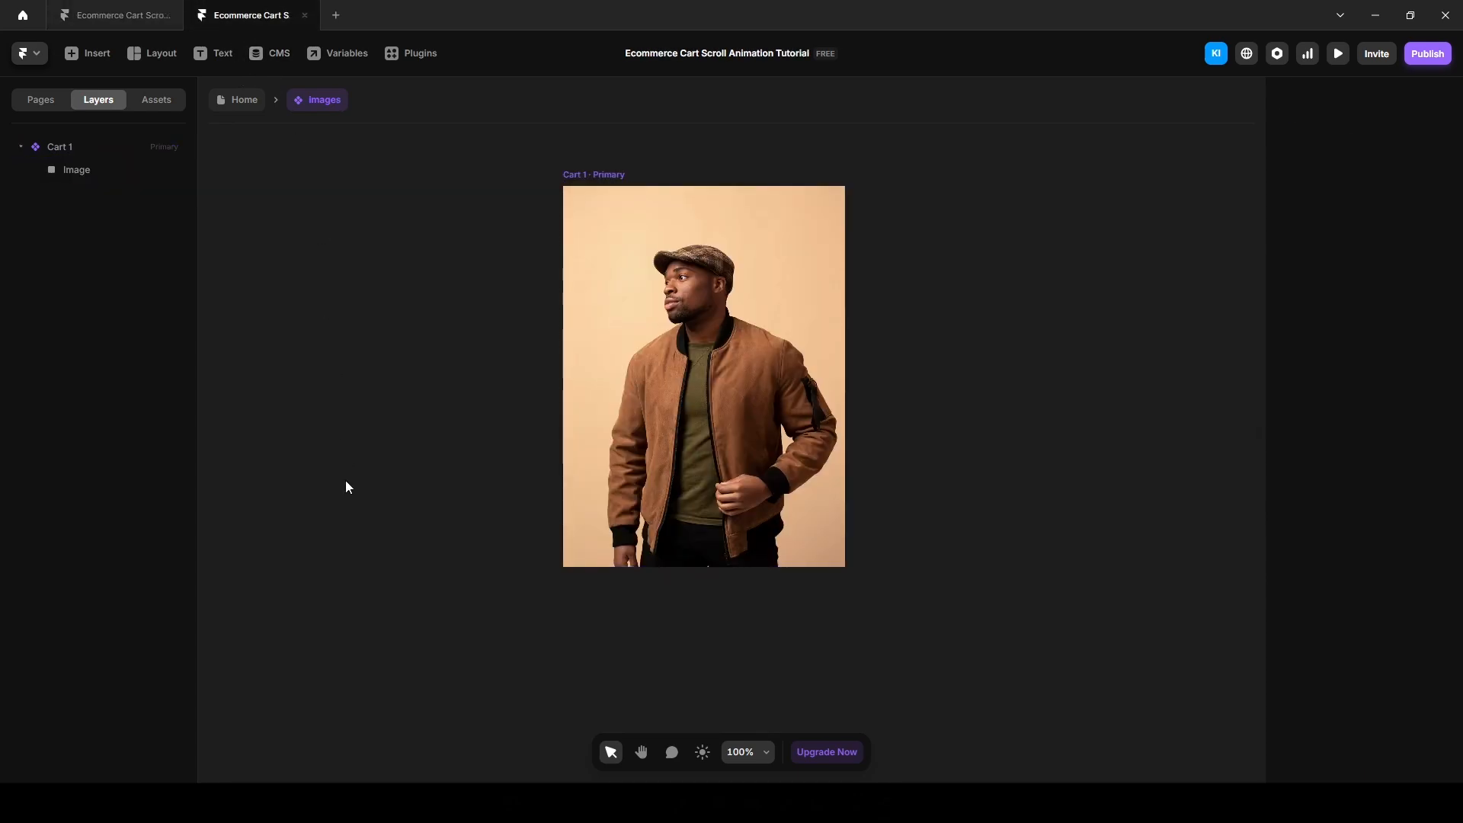
Step: Draw a frame about 348 by 99 across the card's lower part, nest it directly under Cart 1, and name it Button and Price
key("f")
left_click_drag(569, 484, 832, 558)
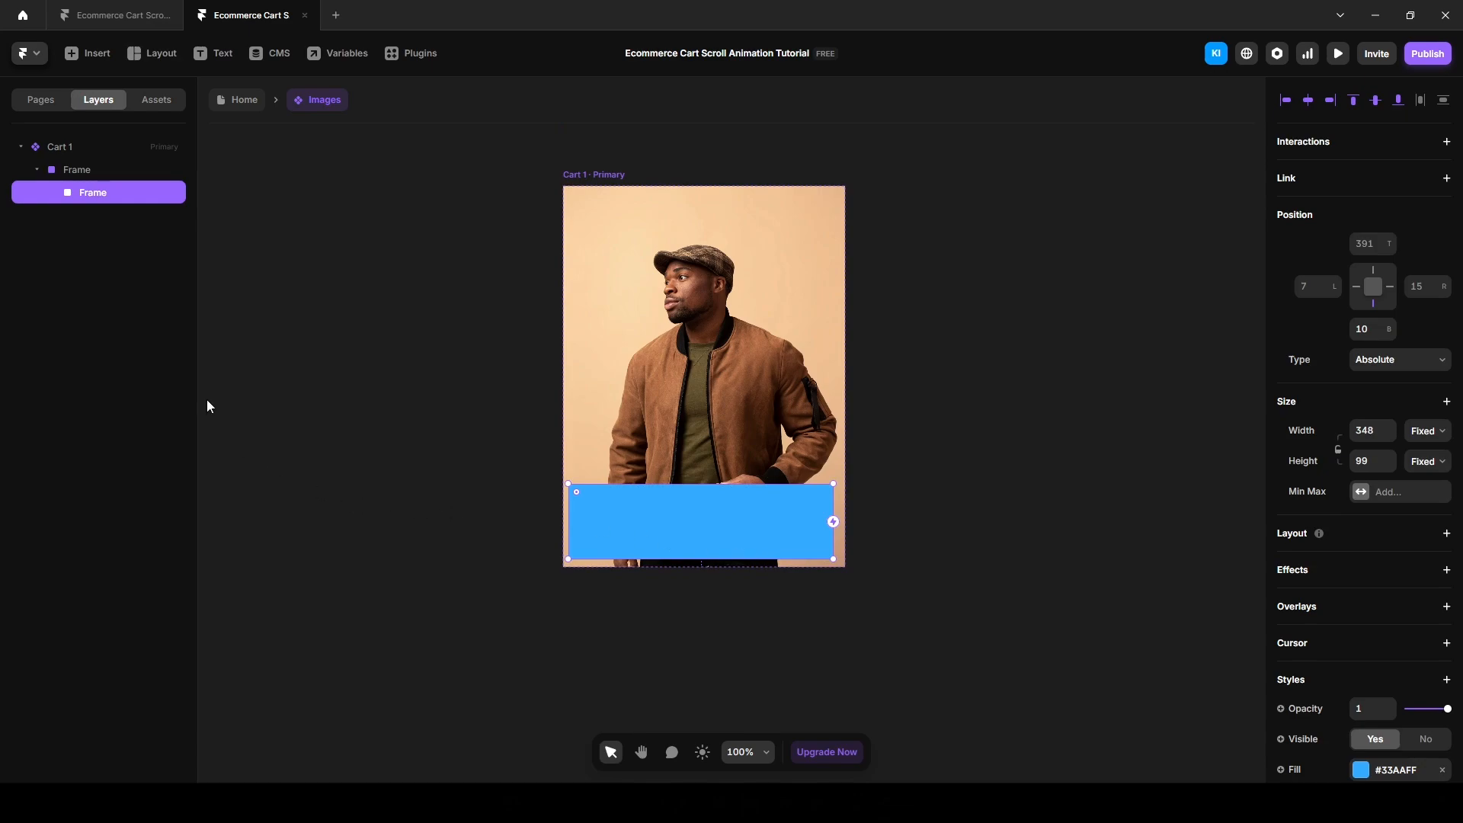
left_click_drag(80, 192, 64, 147)
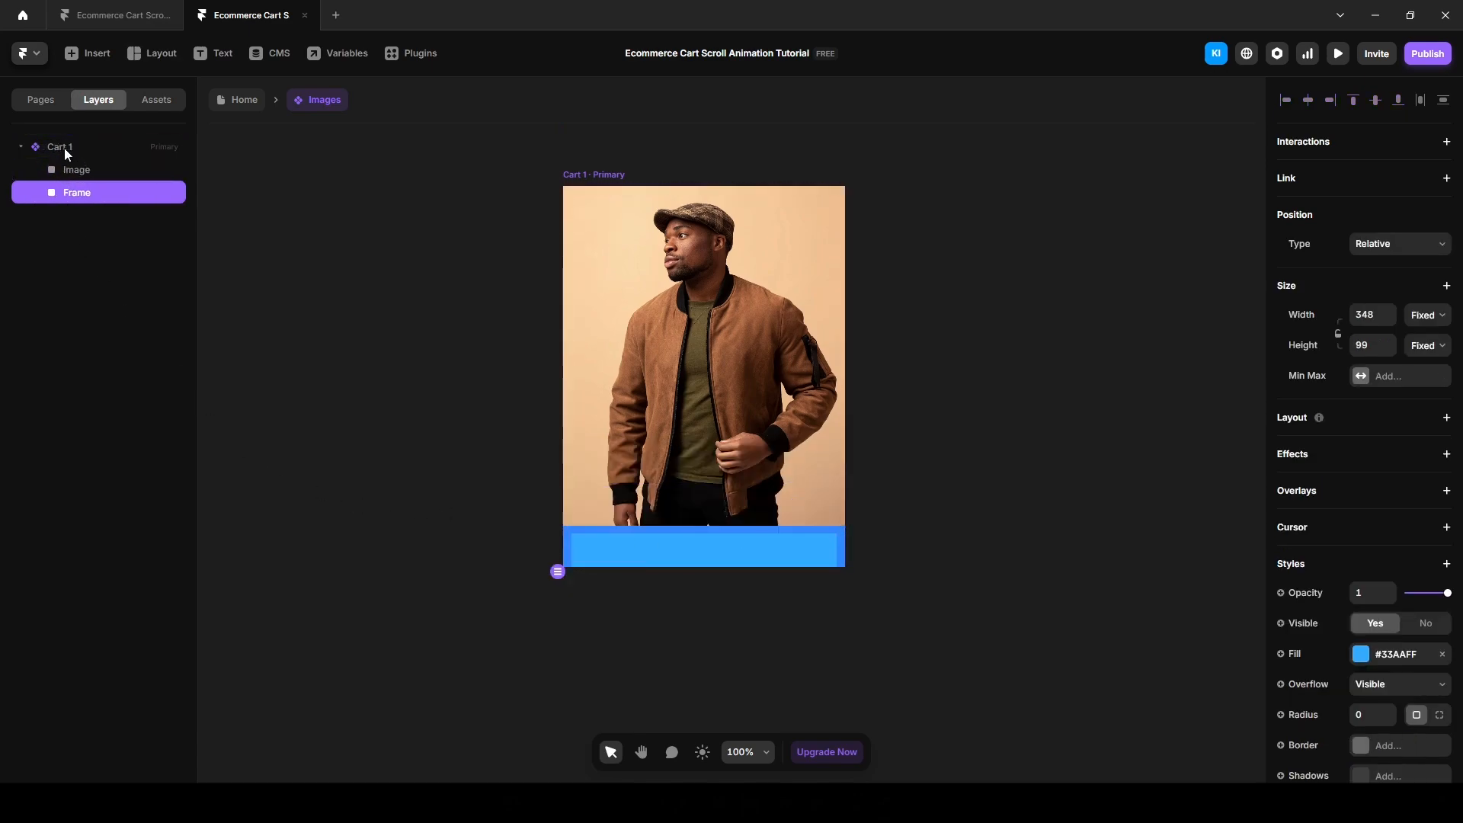
double_click(73, 193)
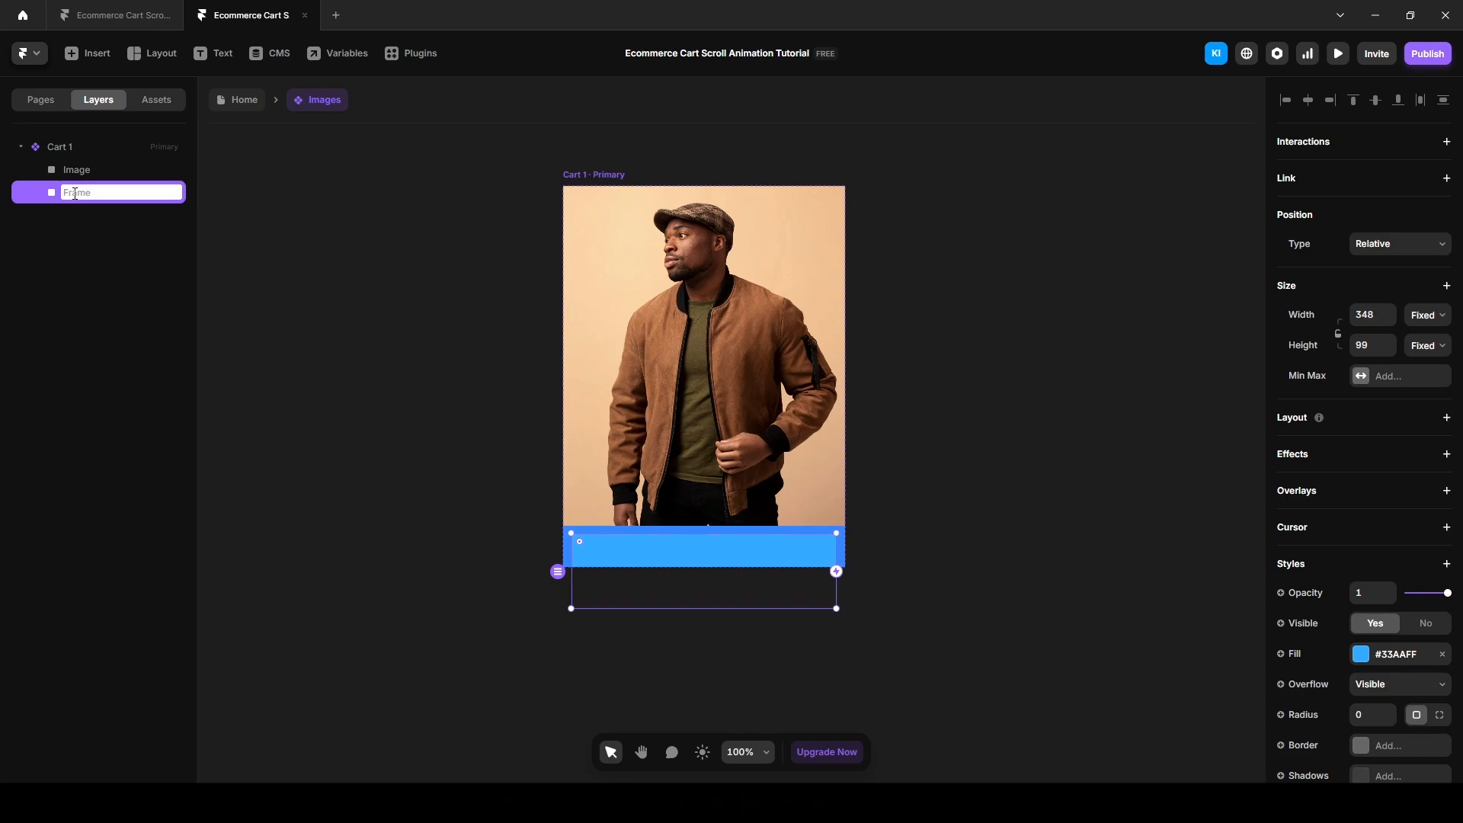
type("Button and Price")
key("Return")
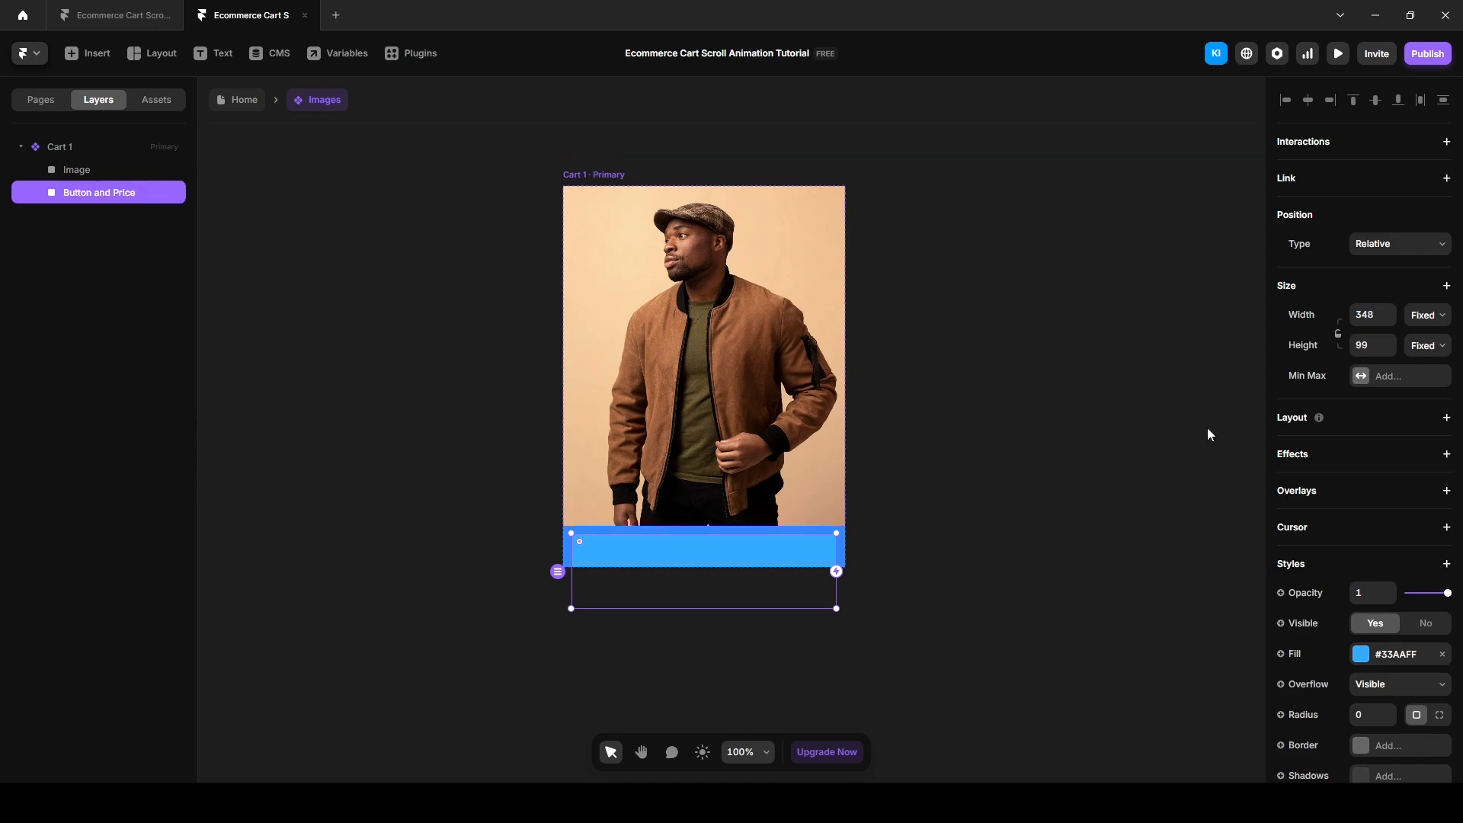
Step: Add a stack layout to the Button and Price frame and set its position type to Absolute
left_click(1293, 421)
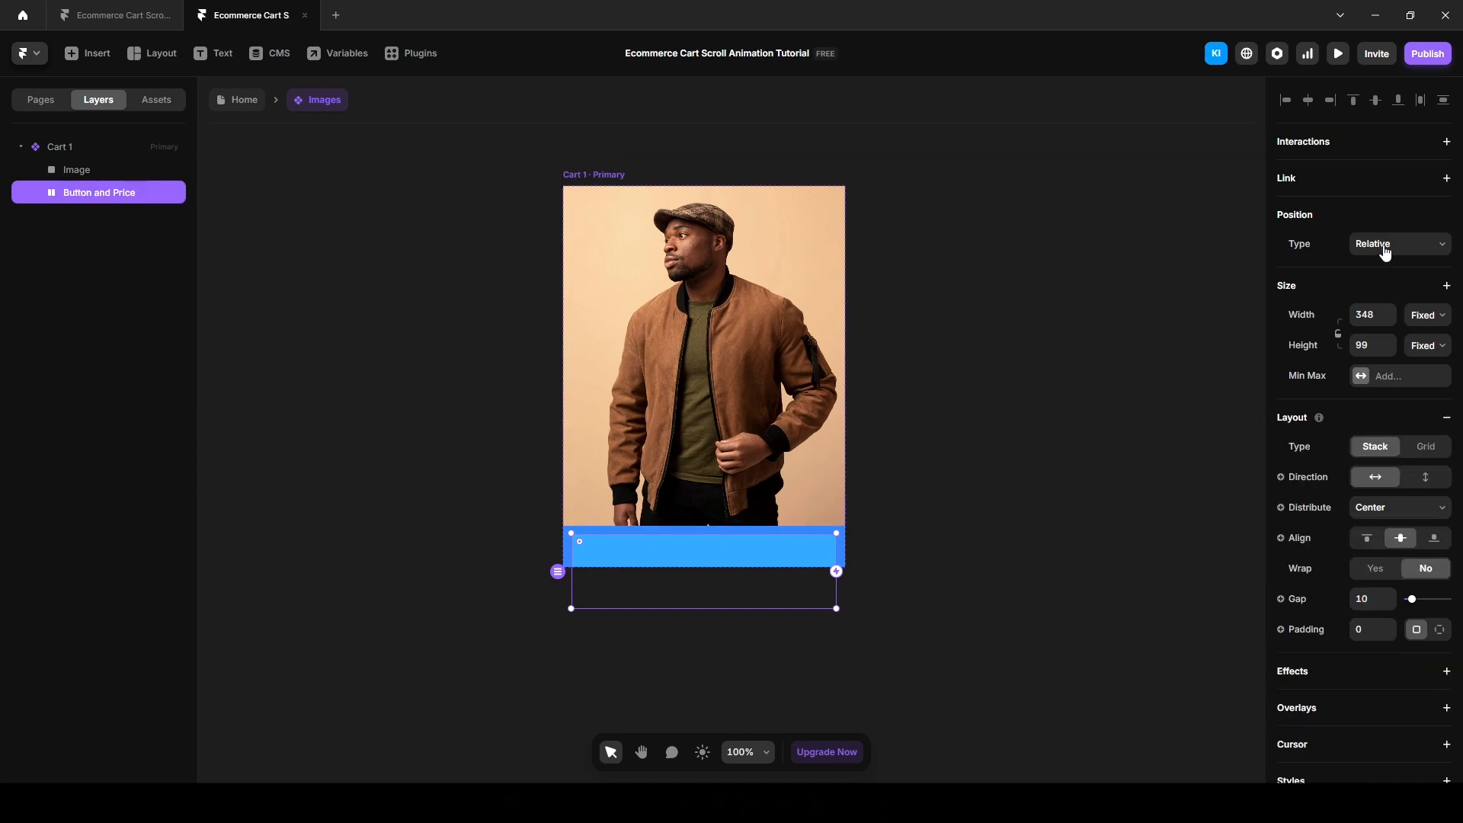
left_click(1384, 252)
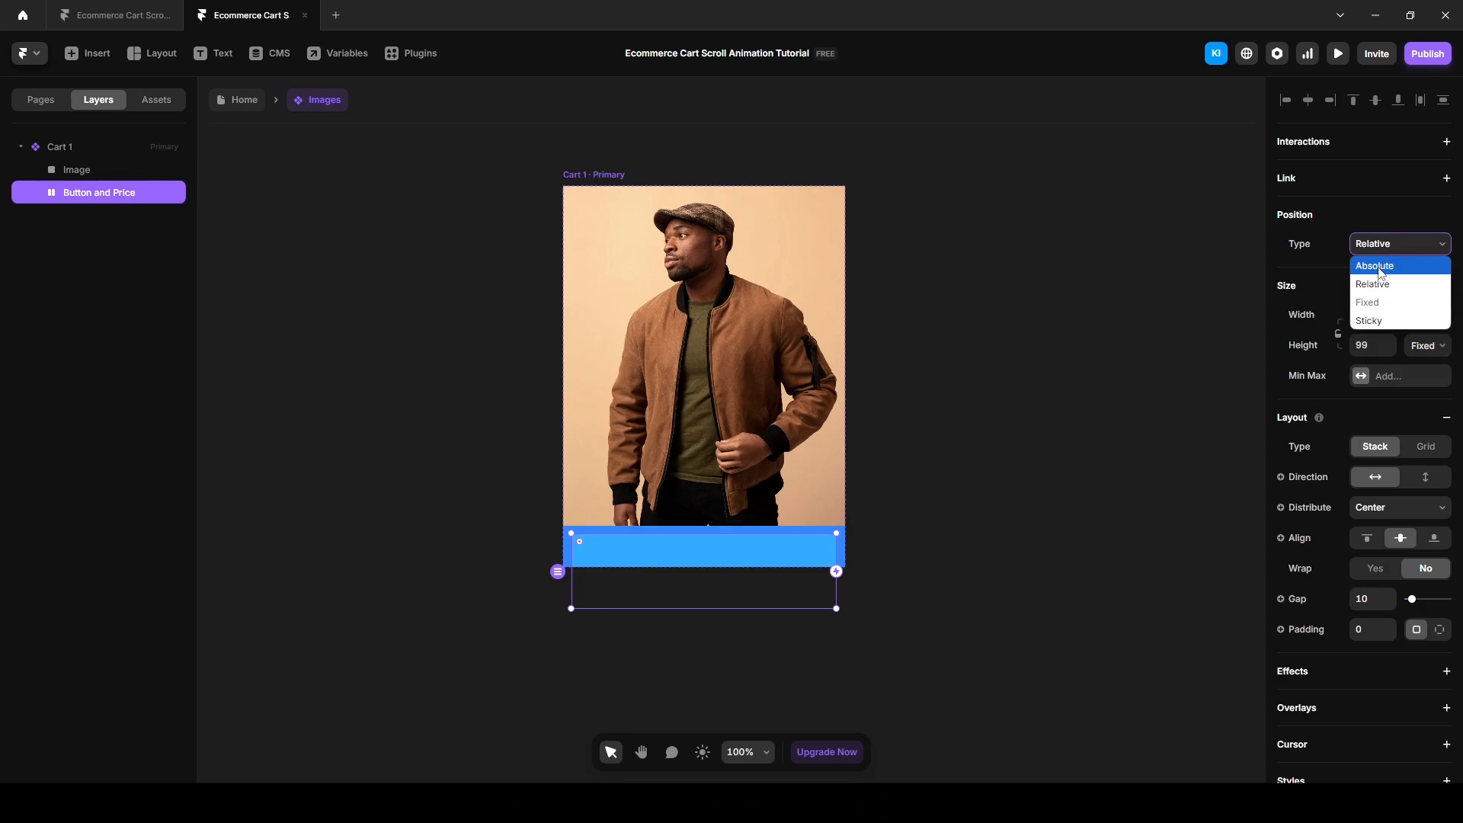
left_click(1375, 266)
Step: Set the Button and Price stack's width to 370 and check it against the Cart 1 variant's width
left_click(1362, 430)
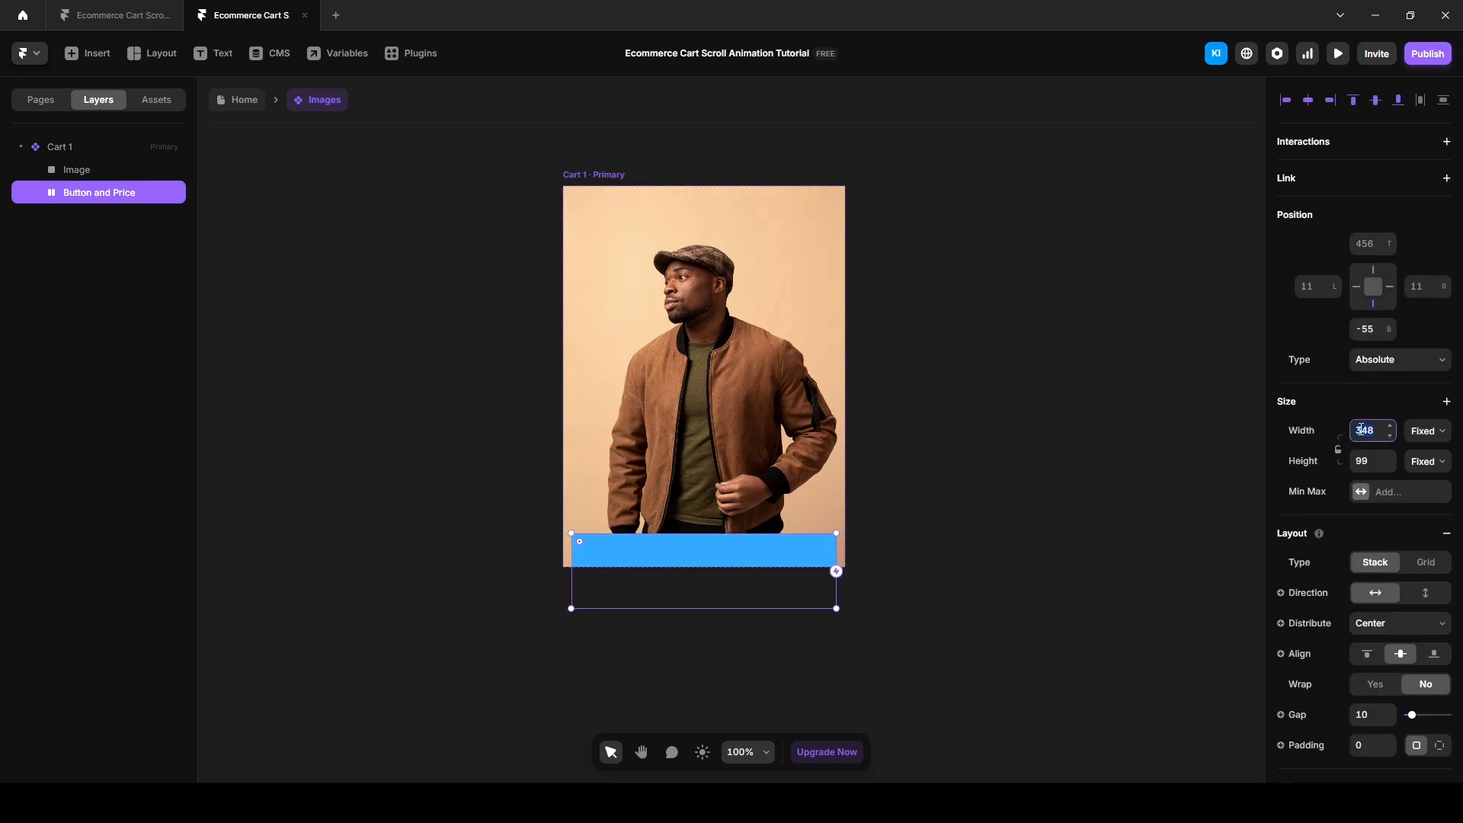
type("370")
key("Return")
left_click(114, 148)
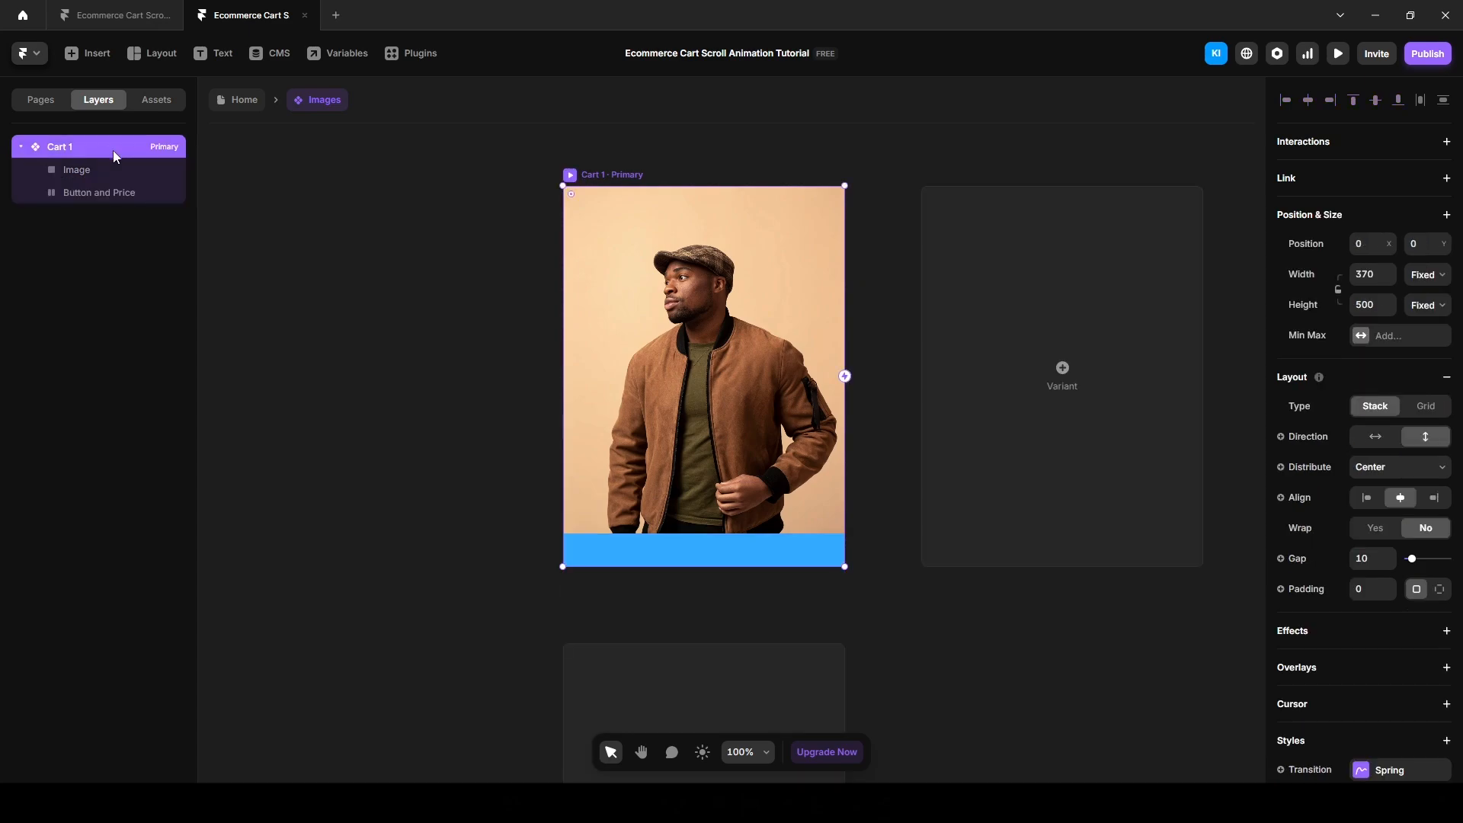
Step: Move the Button and Price stack flush with the card's bottom edge and remove its fill
left_click(94, 192)
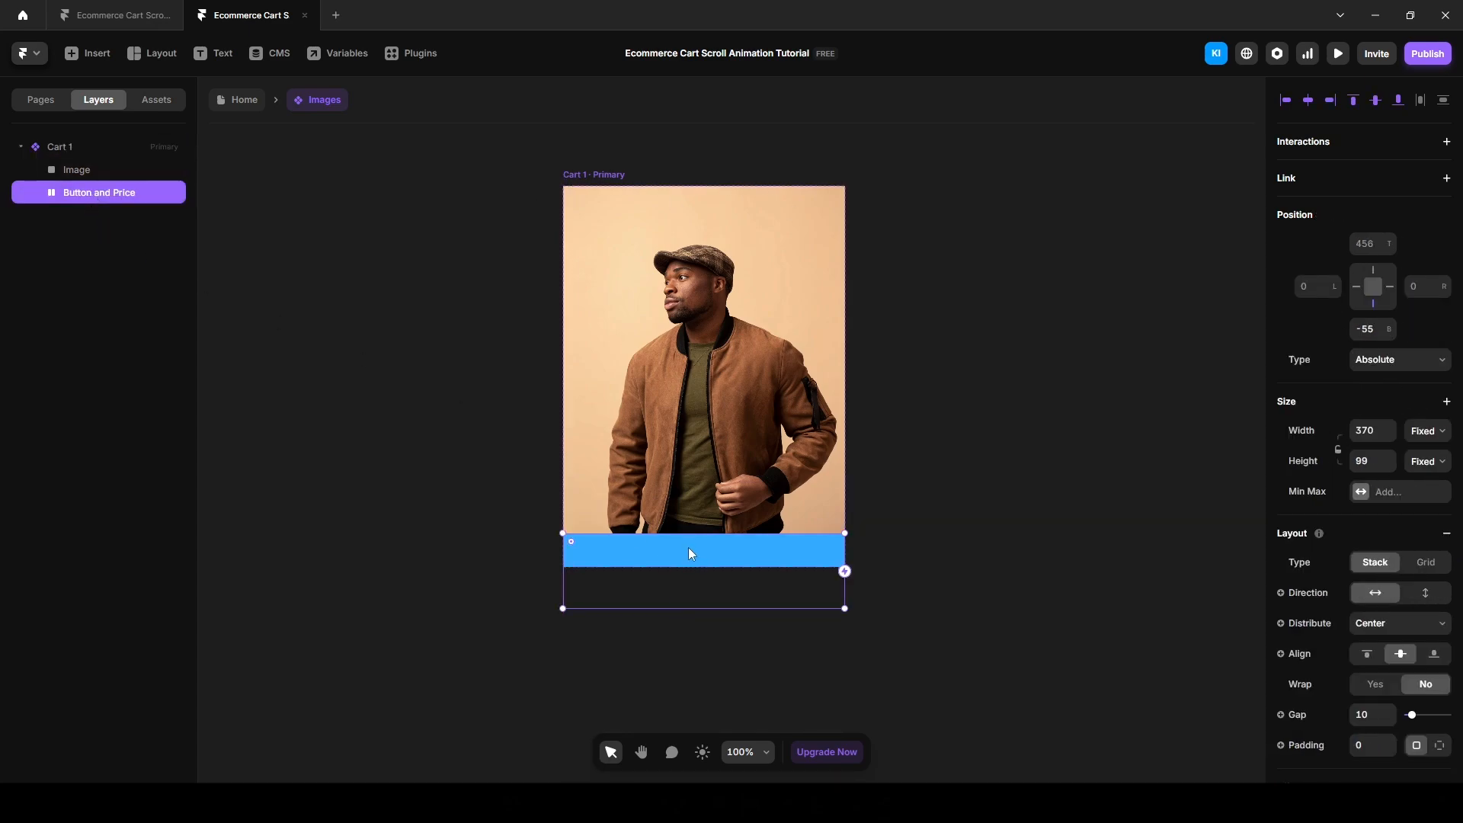
left_click_drag(688, 545, 689, 506)
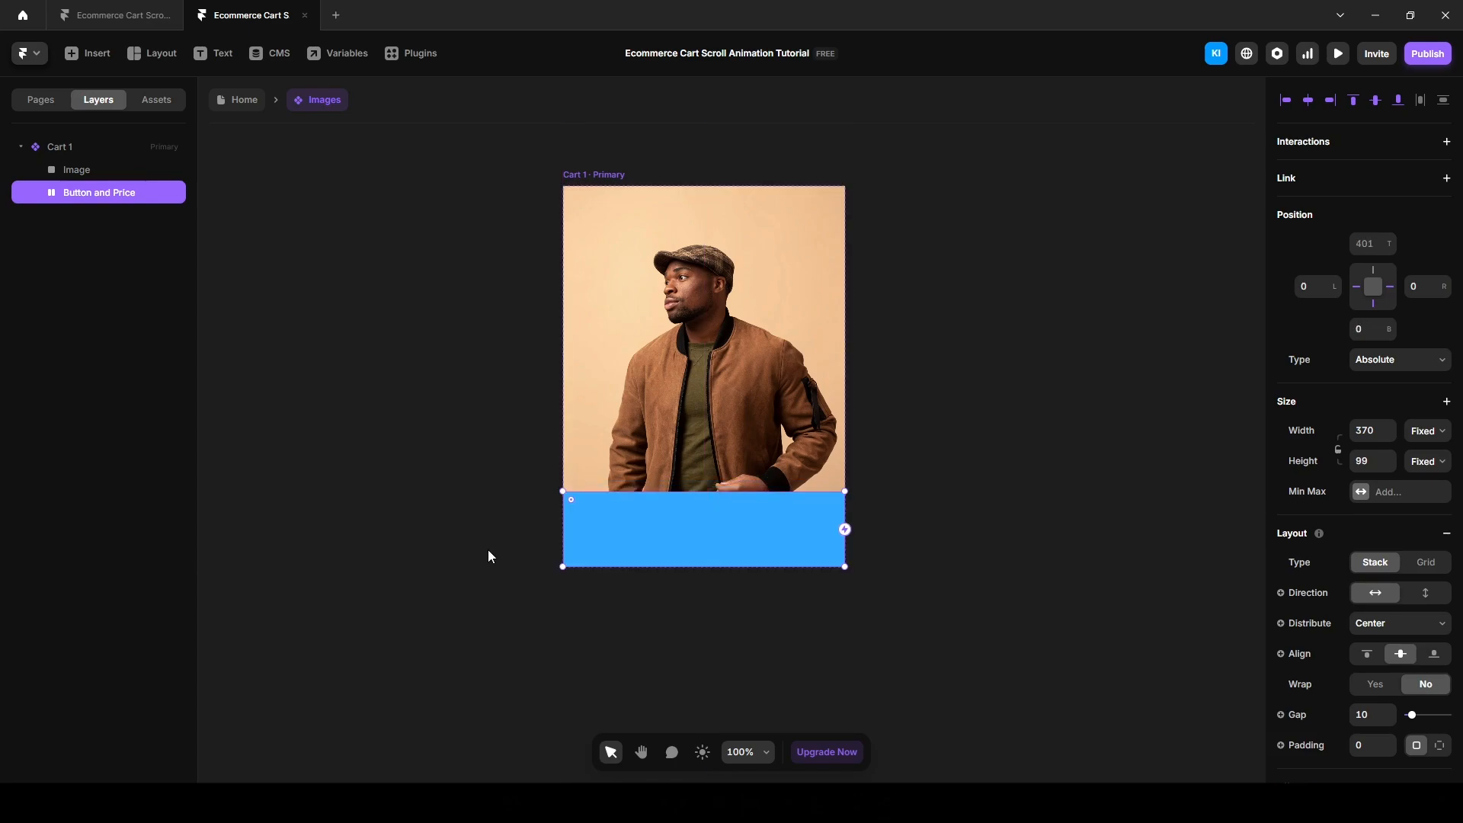
scroll(1446, 601, "down", 5)
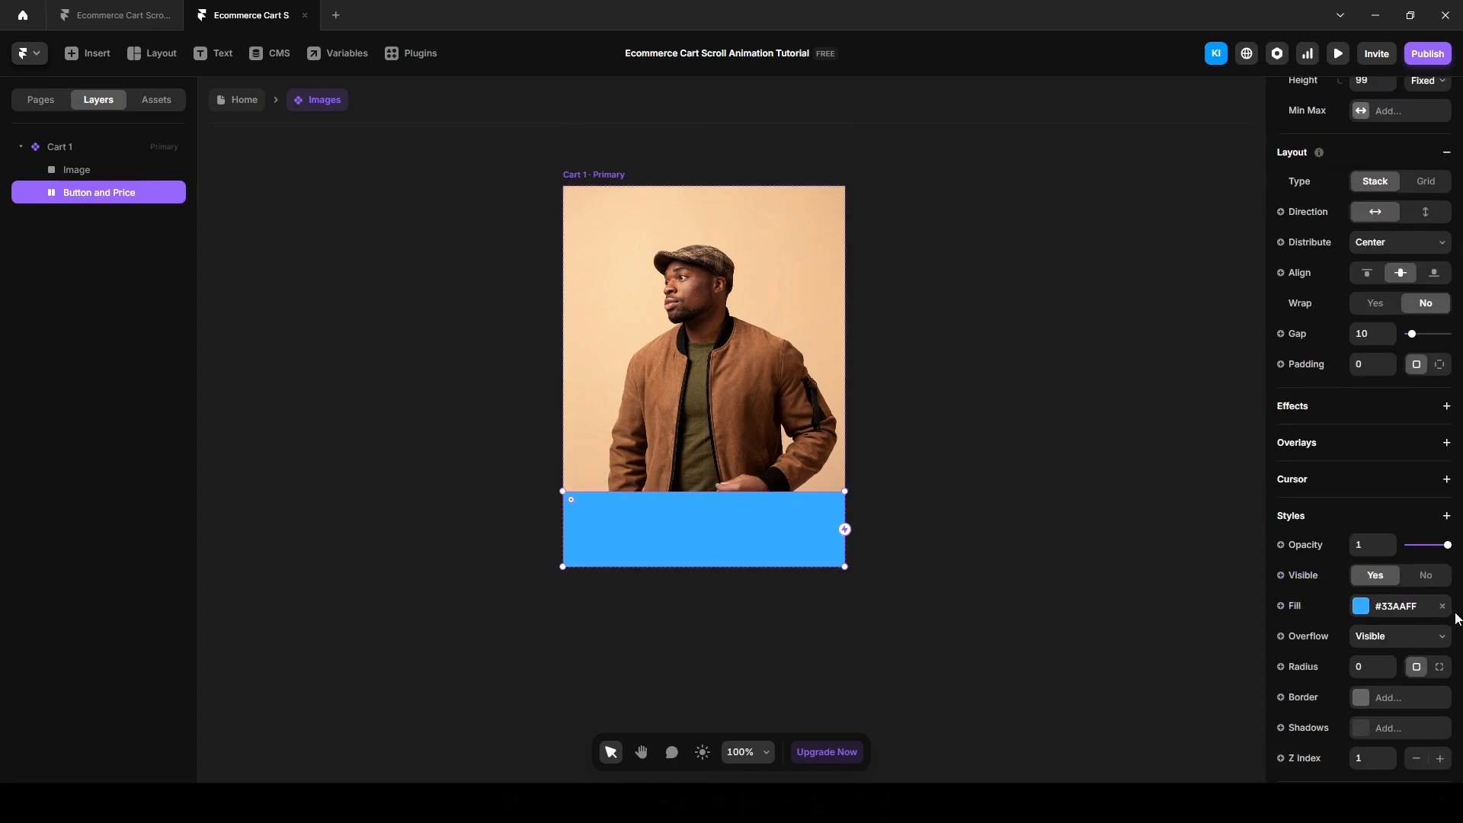
left_click(1442, 606)
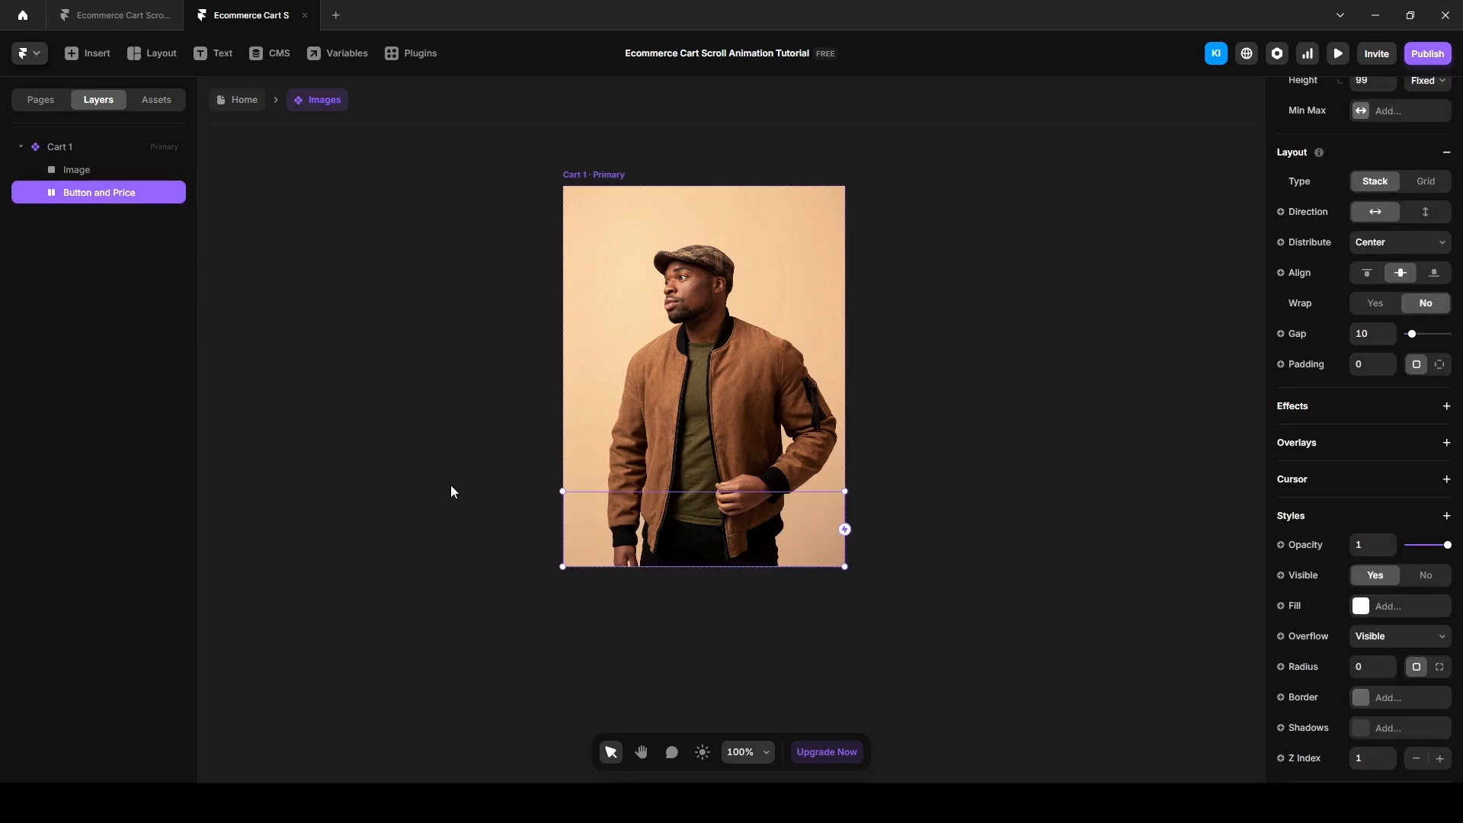
Step: Draw a frame about 150 by 42 inside the Button and Price stack and name it Button
key("f")
left_click_drag(579, 510, 693, 542)
double_click(87, 215)
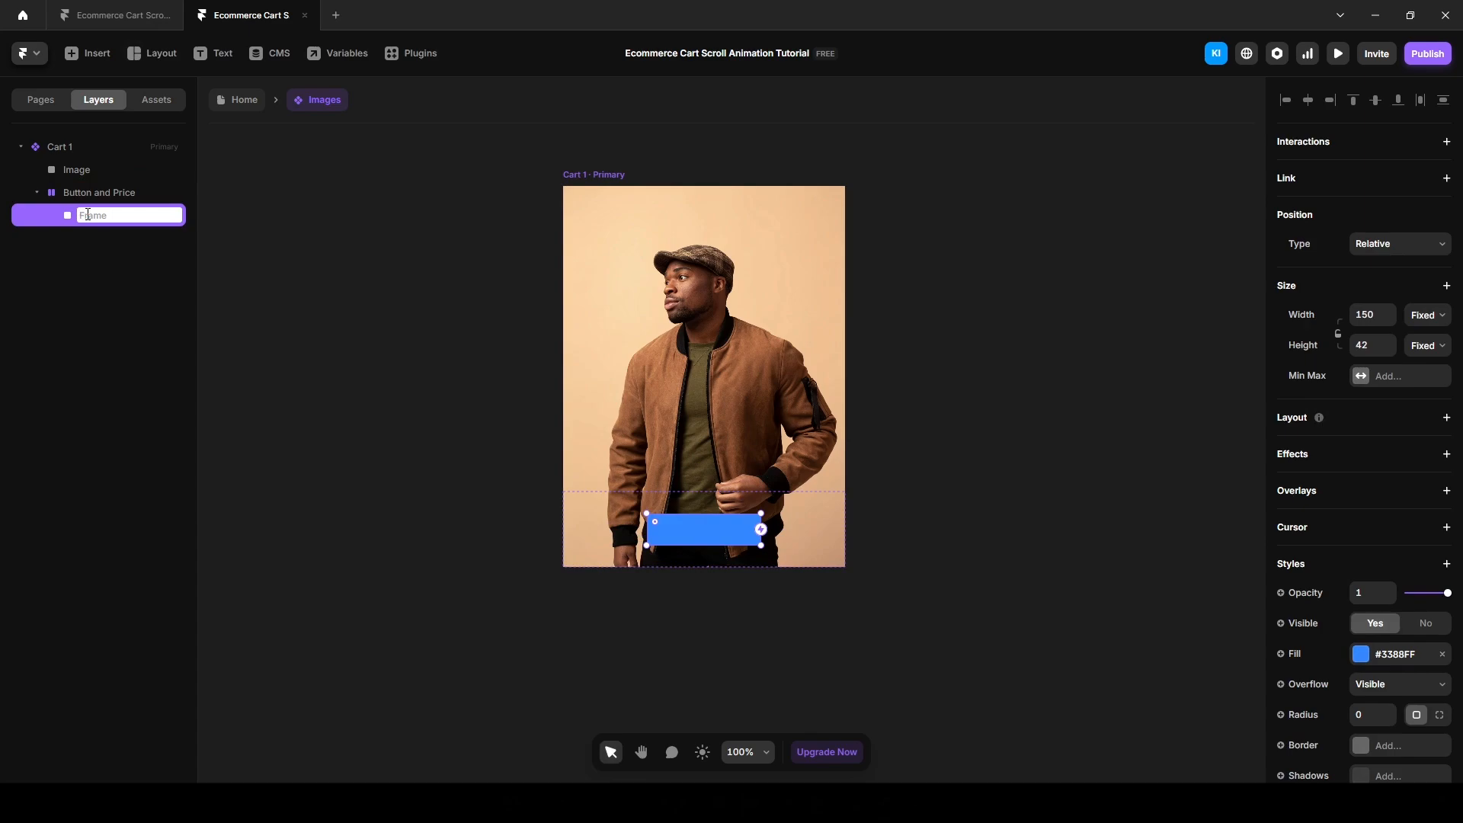
type("Button")
key("Return")
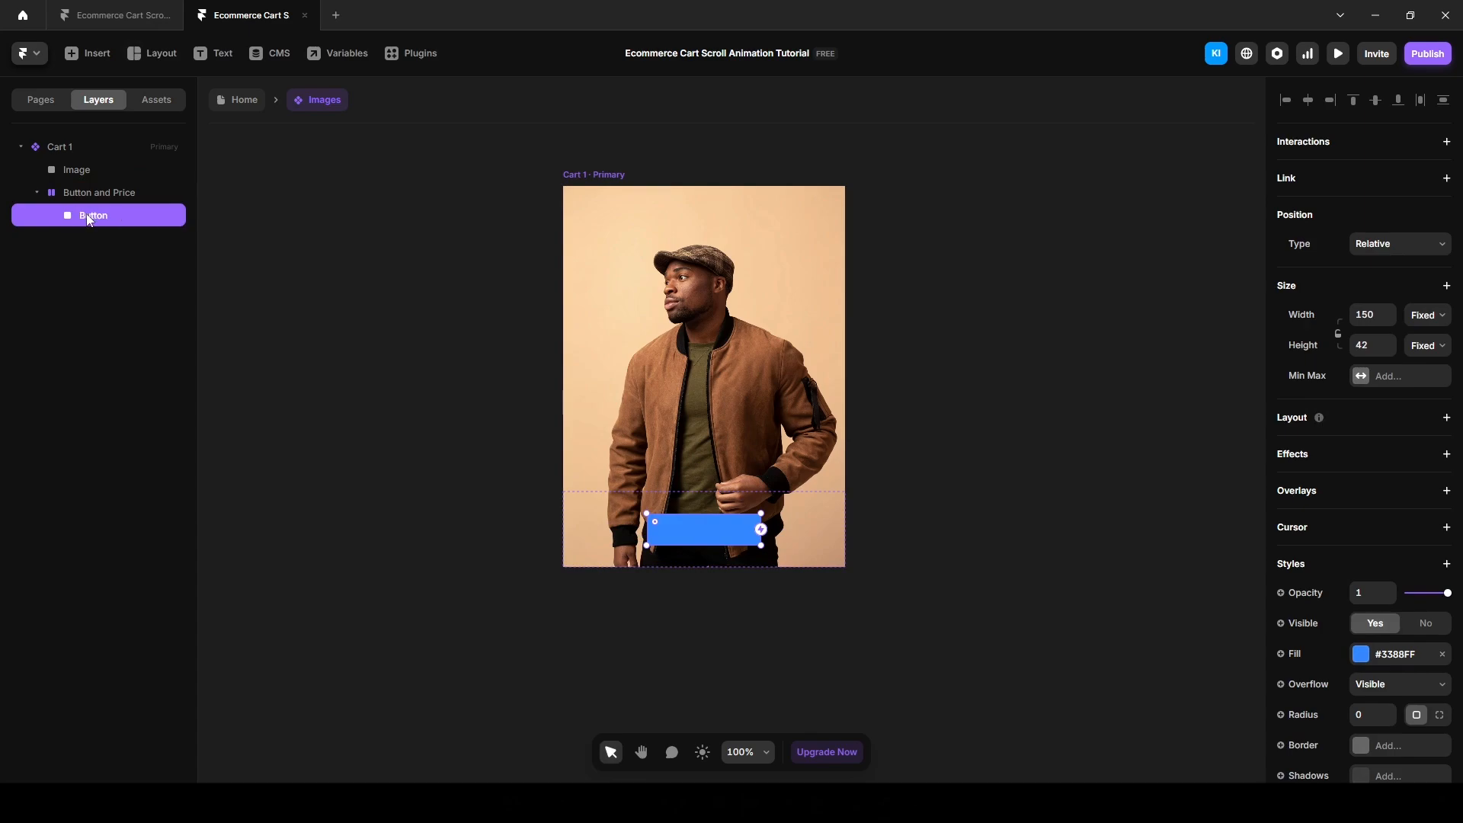
Step: Add a stack layout to the Button frame and set its width to 200 and height to 40
left_click(1289, 419)
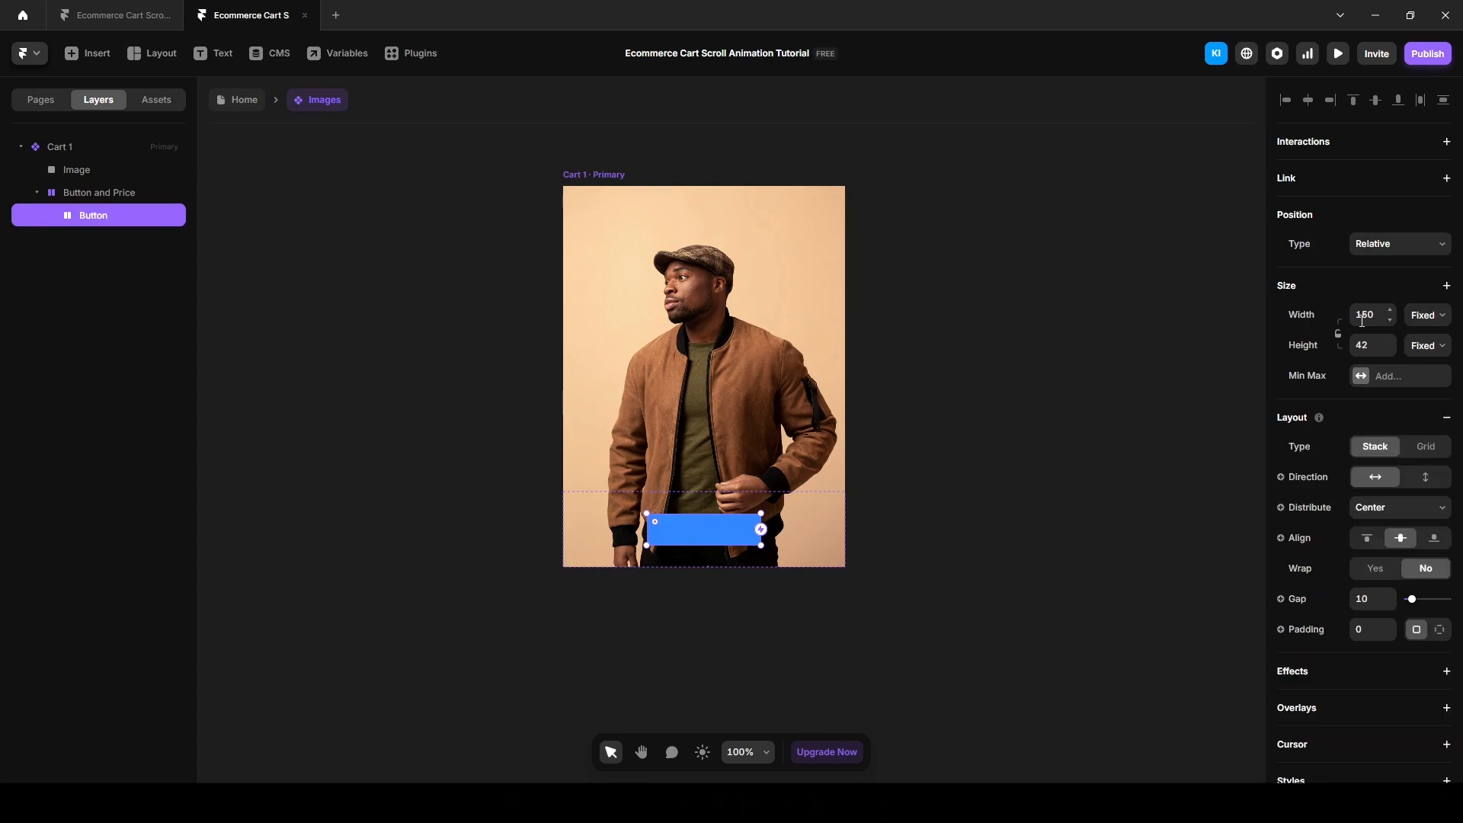
left_click(1364, 316)
type("200")
key("Return")
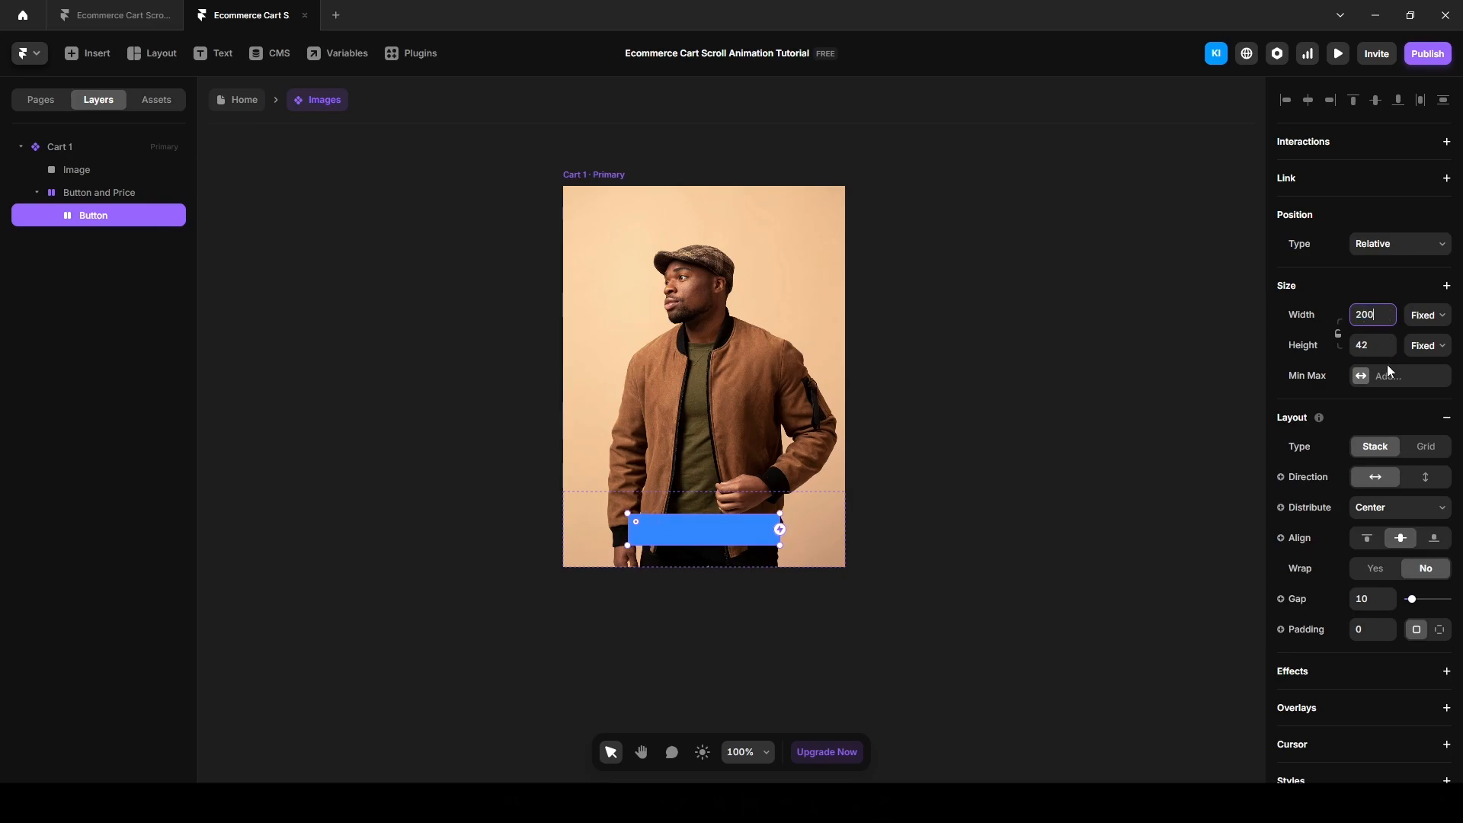
left_click(1362, 347)
type("40")
scroll(1364, 609, "down", 3)
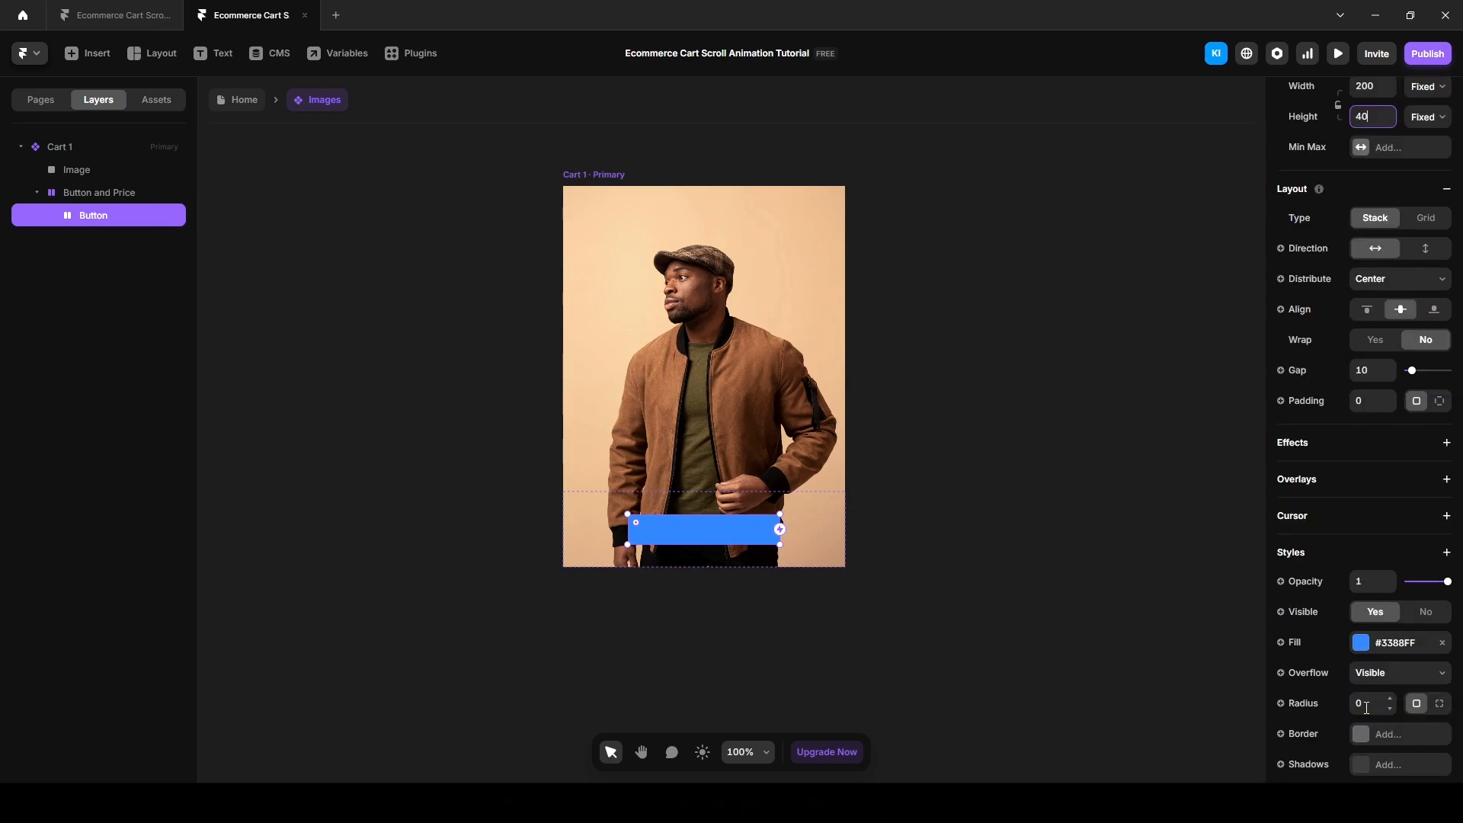
Step: Set the Button frame's corner radius to 30
left_click(1366, 708)
type("30")
key("Return")
Step: Set the Button frame's fill colour to #333131 at 30% opacity
left_click(1359, 645)
type("#333131")
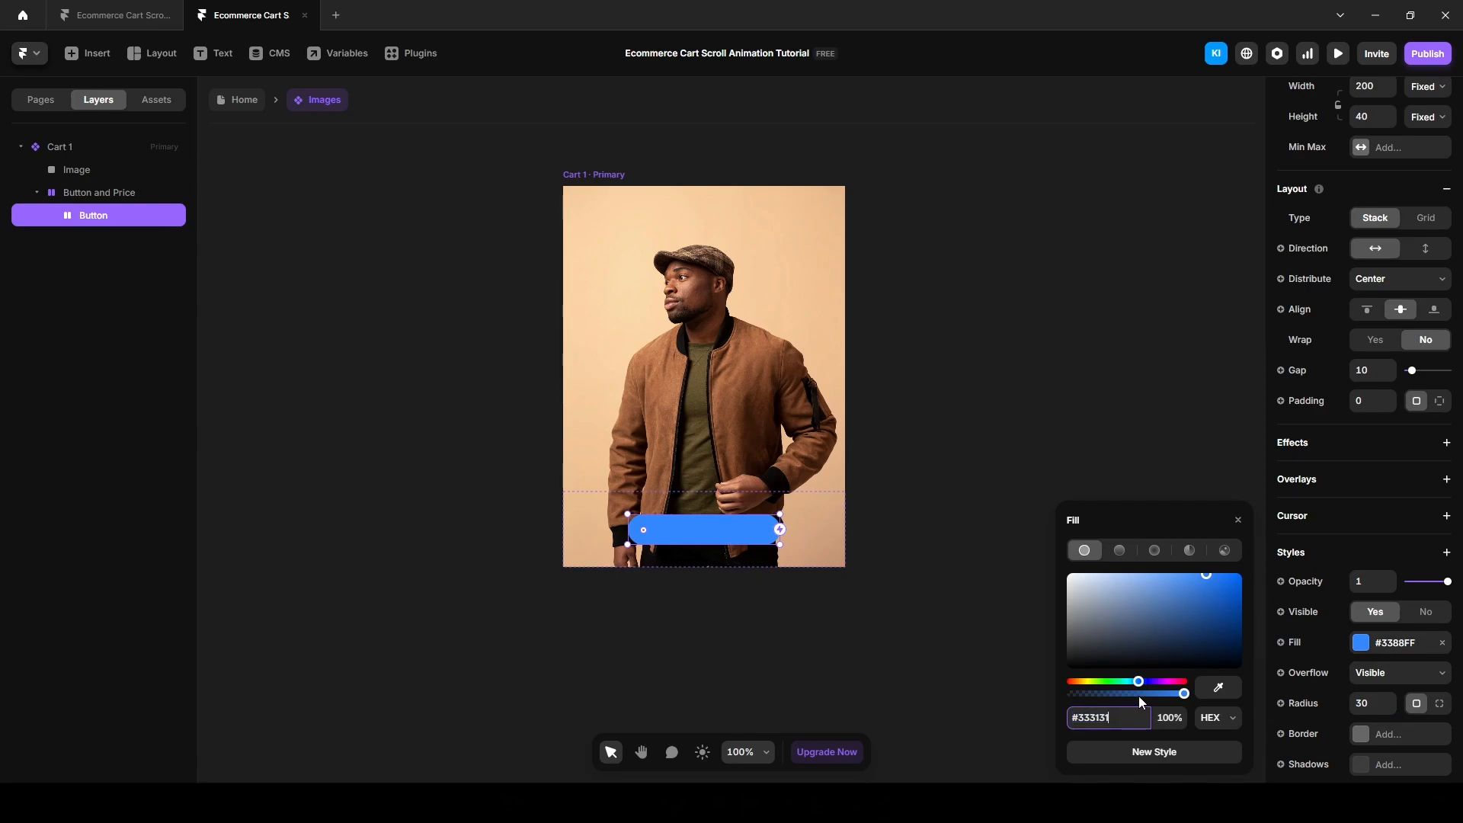
key("Return")
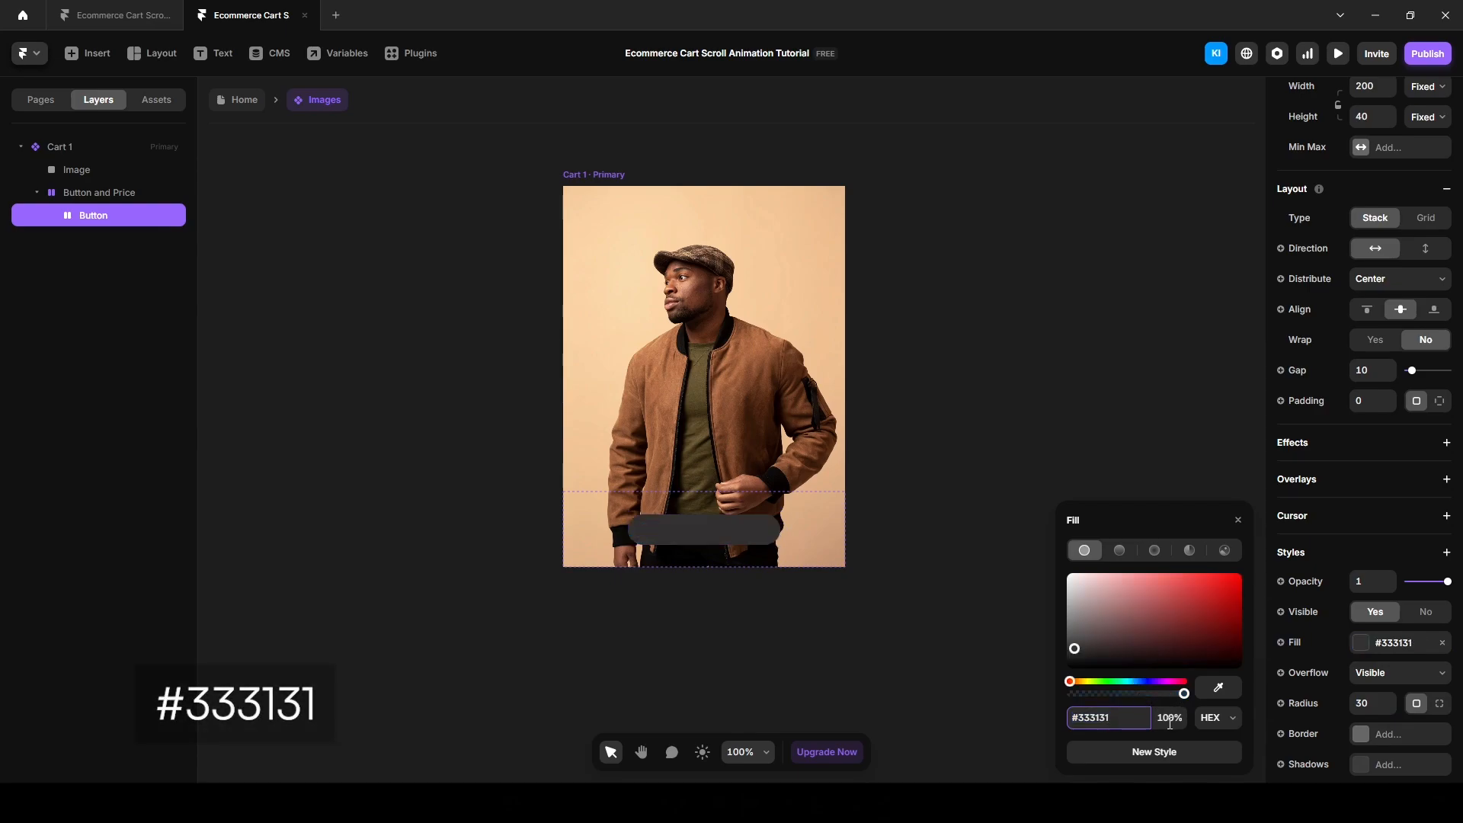
left_click(1170, 720)
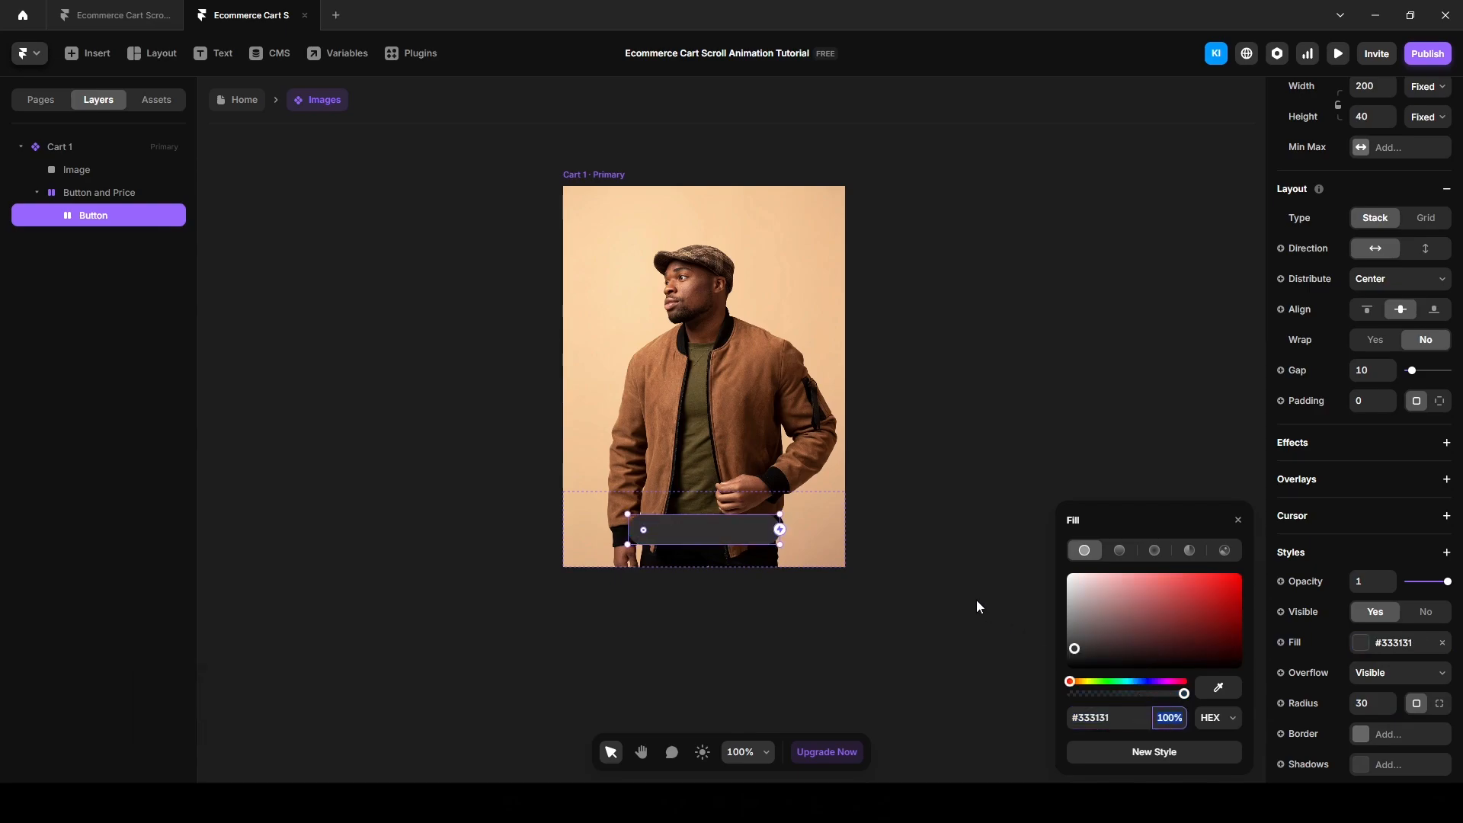
type("30")
key("Return")
left_click(977, 603)
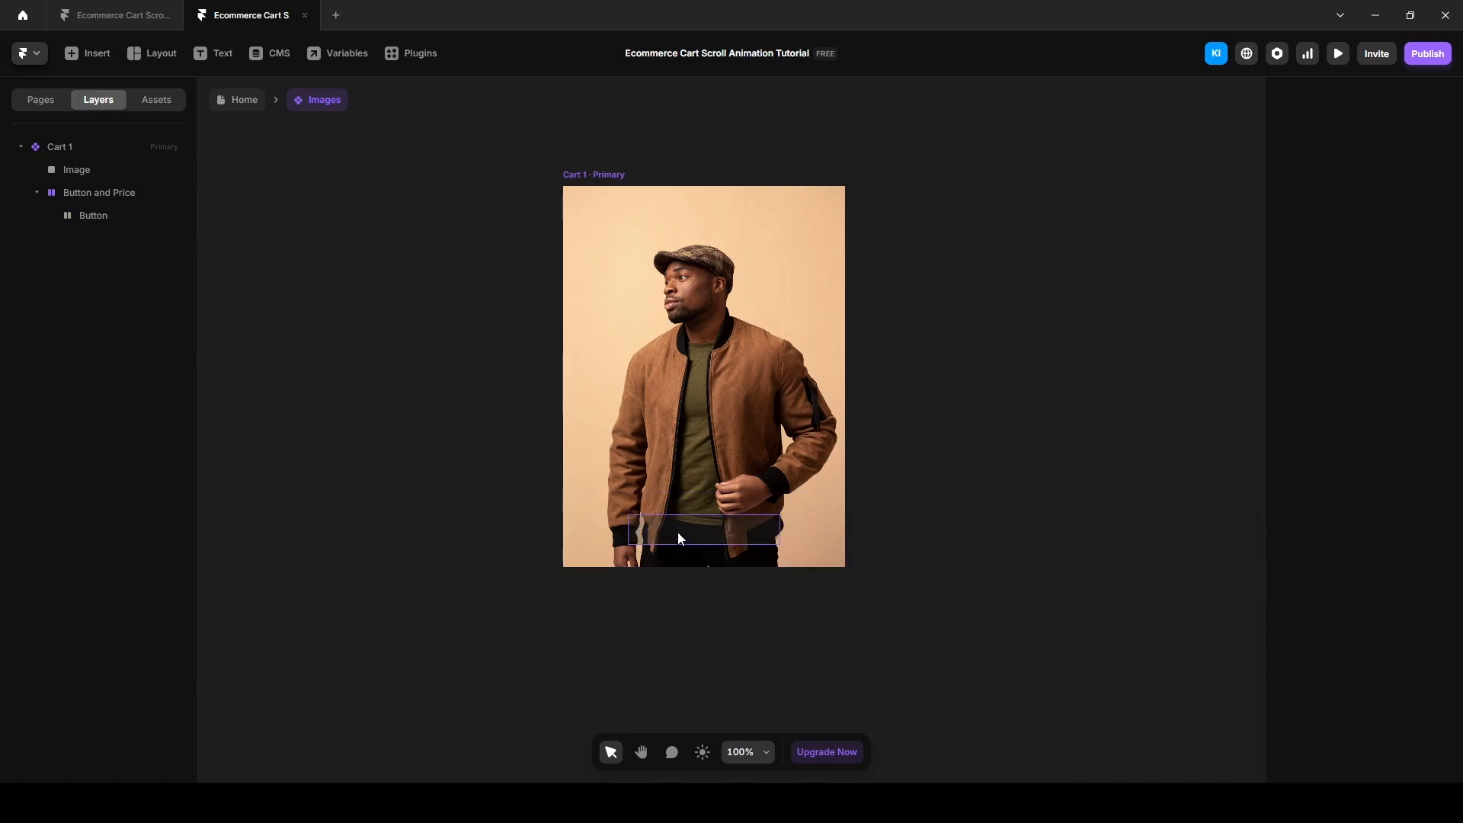
Step: Add the text "Shop Now" inside the Button frame and set the text layer's width to Fill
left_click(680, 538)
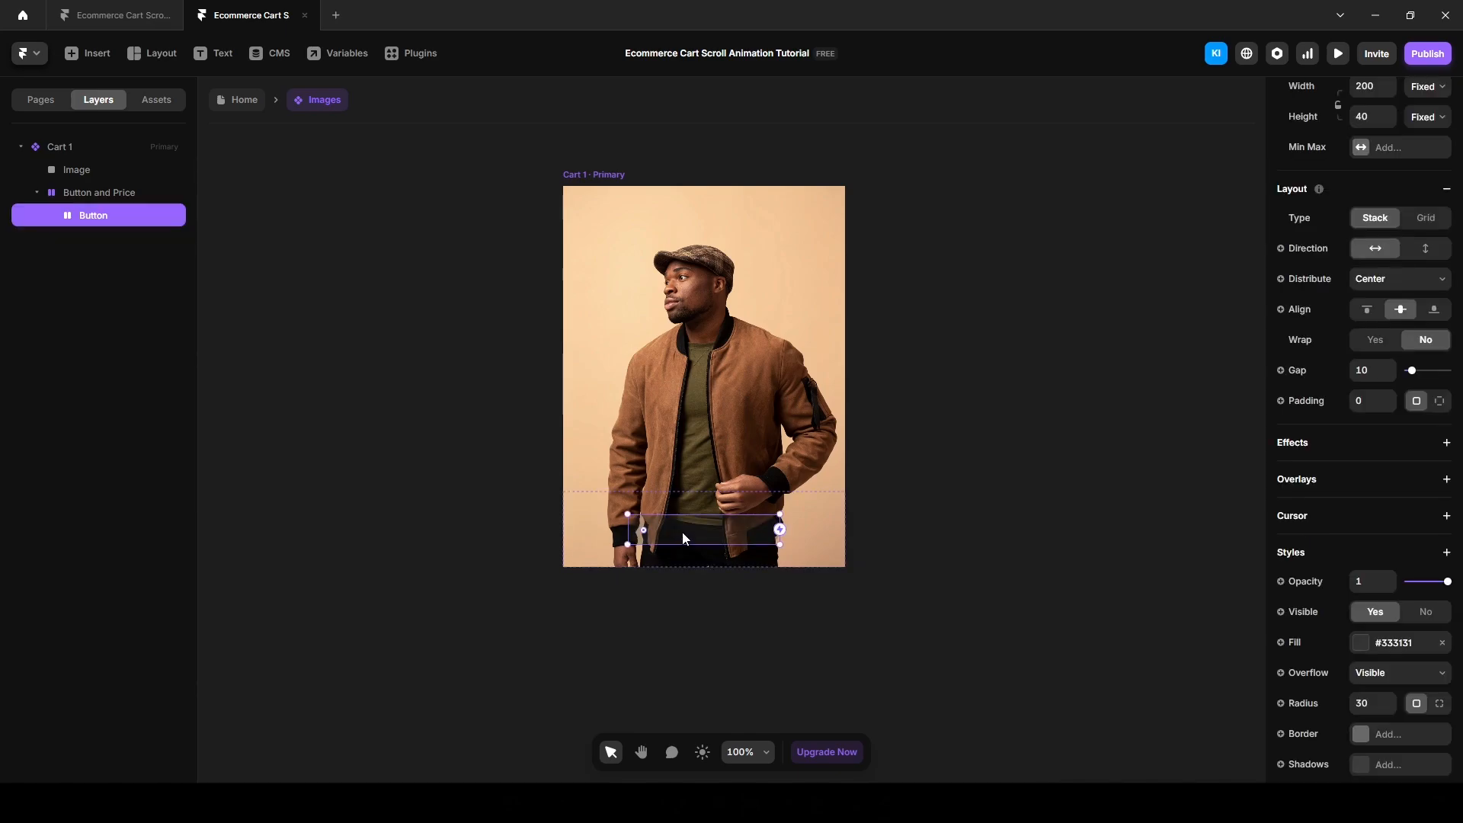
key("t")
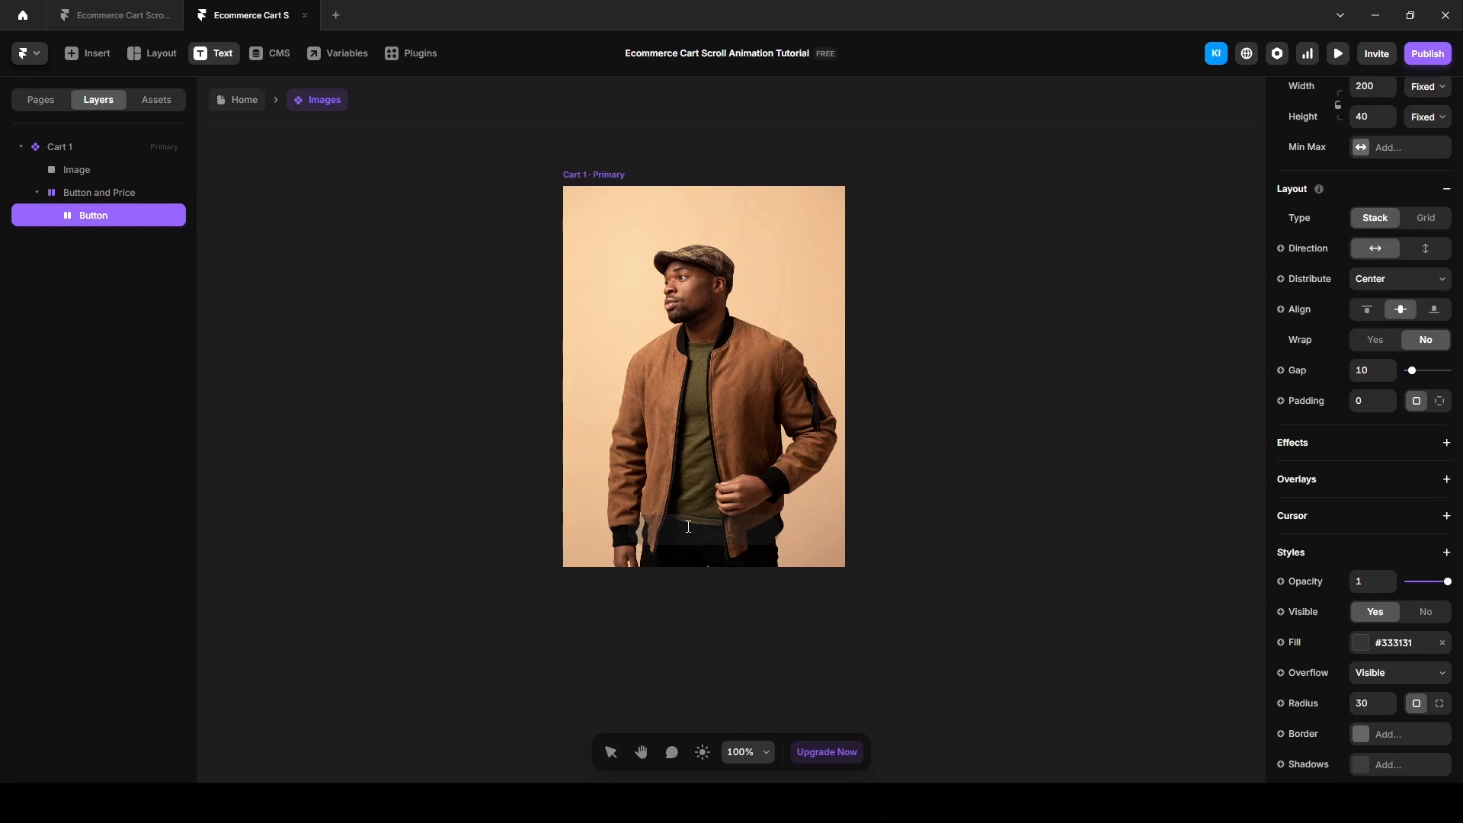
left_click(688, 527)
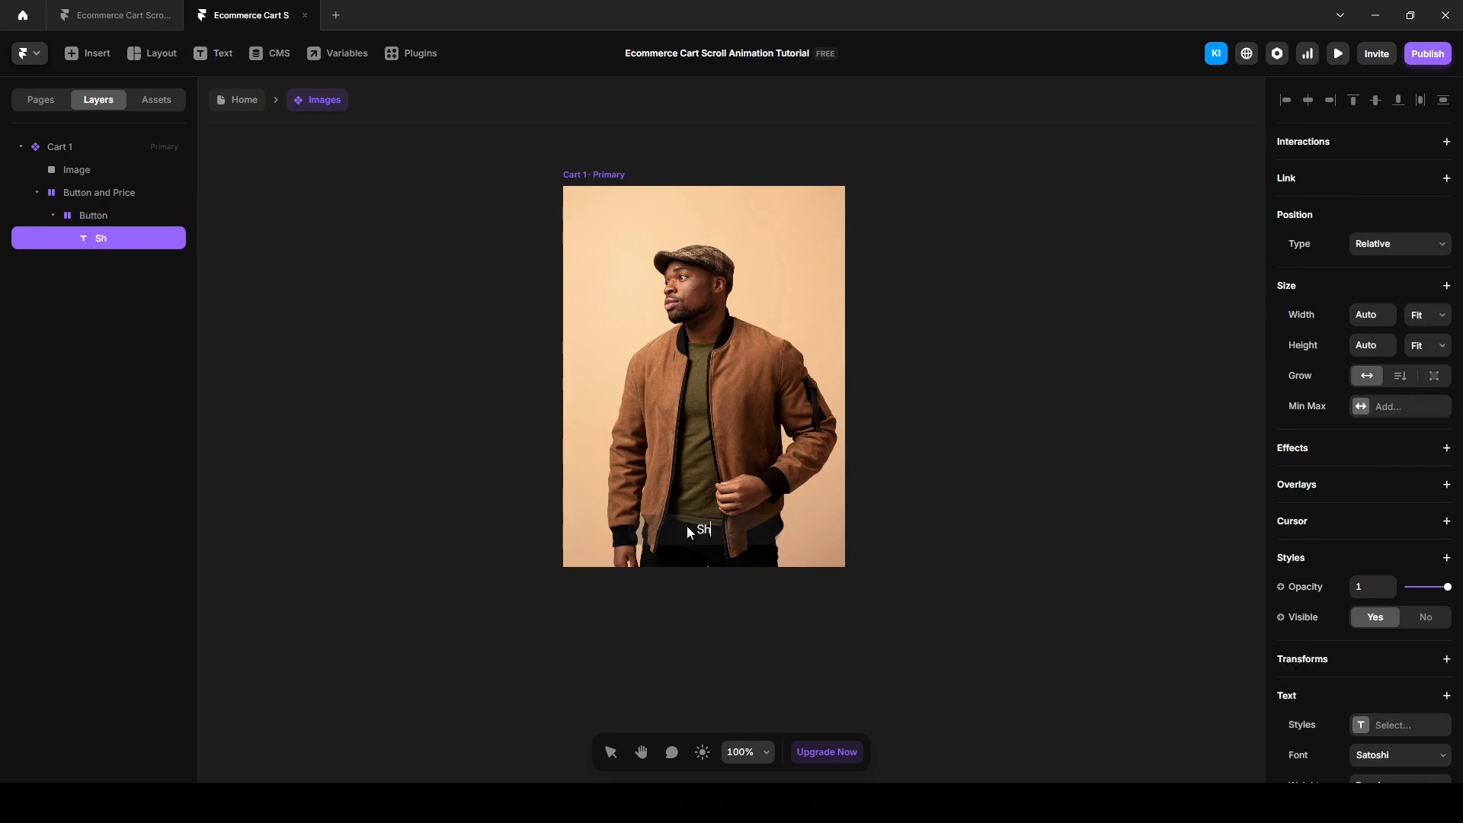
type("Shop Now")
key("Escape")
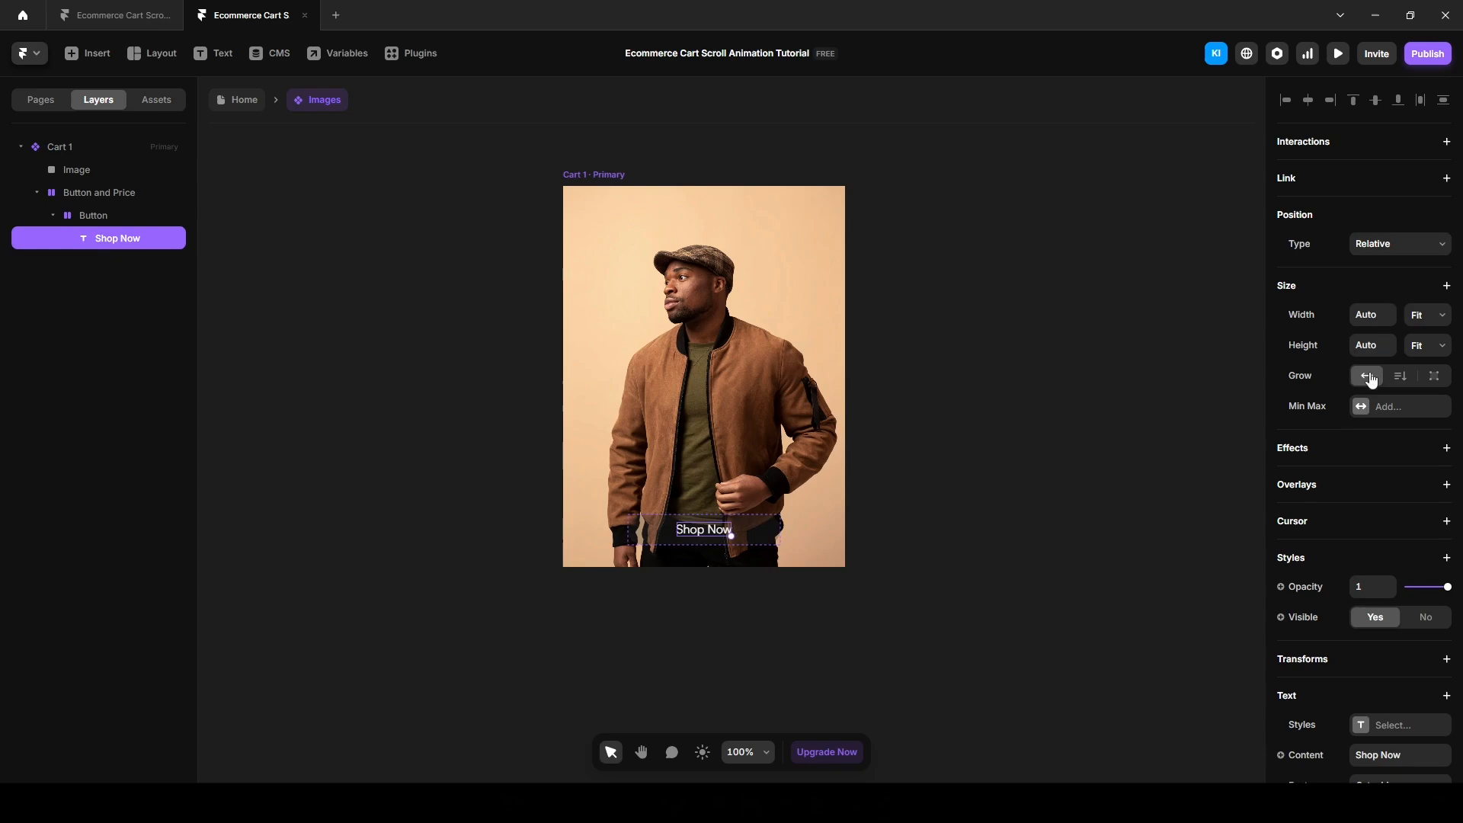
left_click(1417, 326)
left_click(1426, 379)
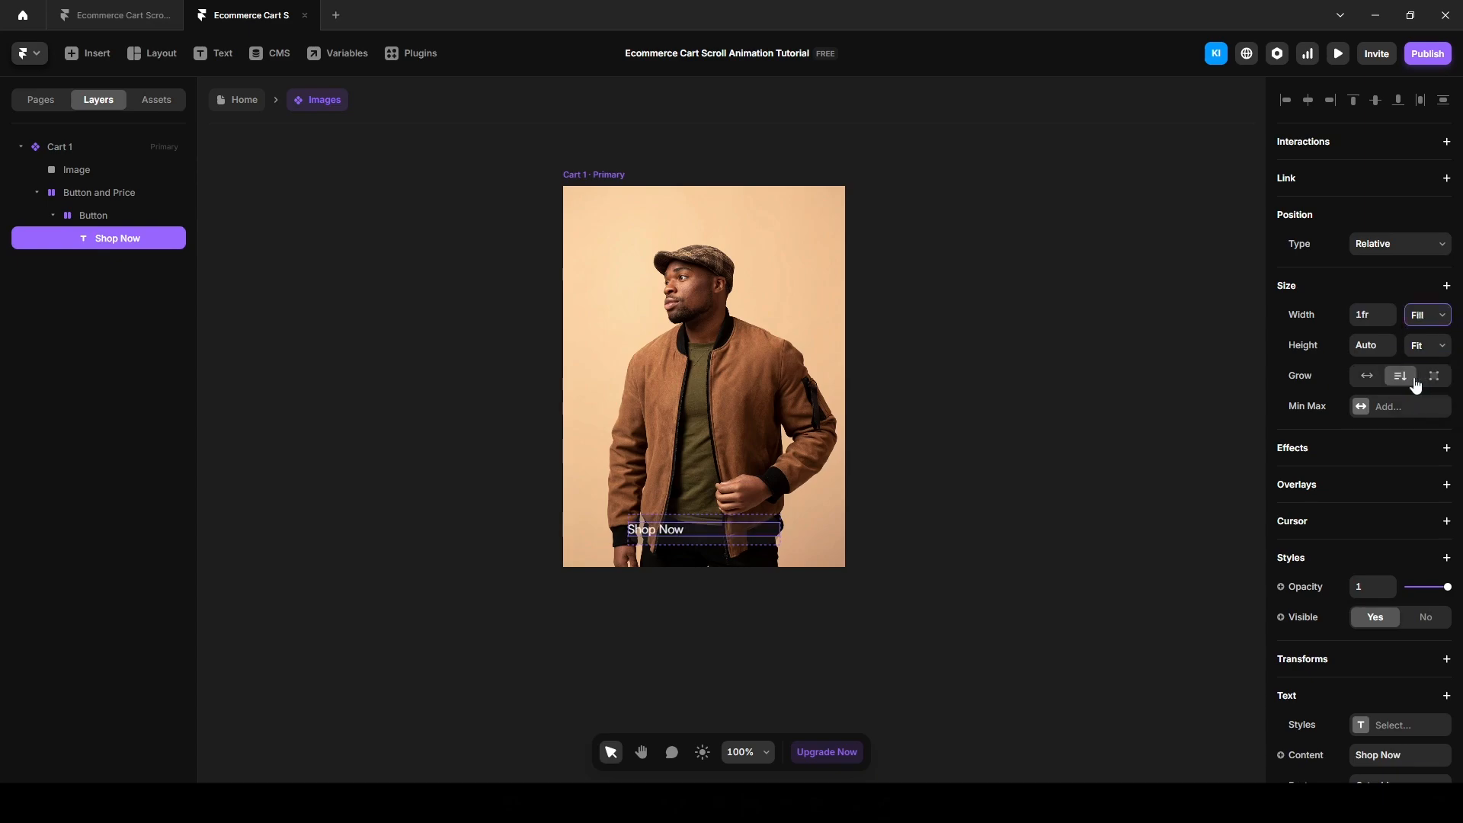
Step: Set the Button stack's padding to 20
left_click(95, 215)
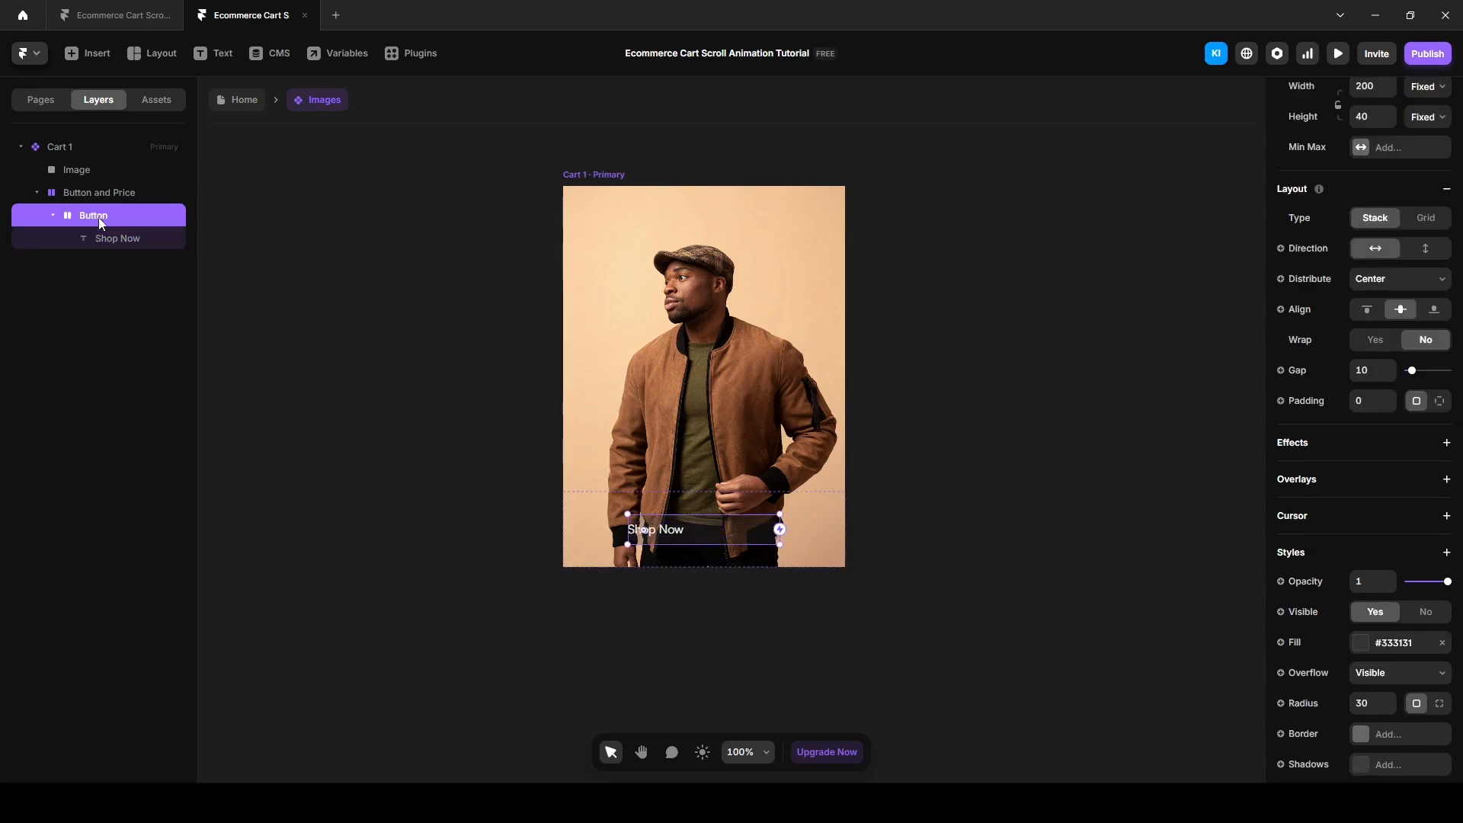
left_click(1375, 406)
type("20")
key("Return")
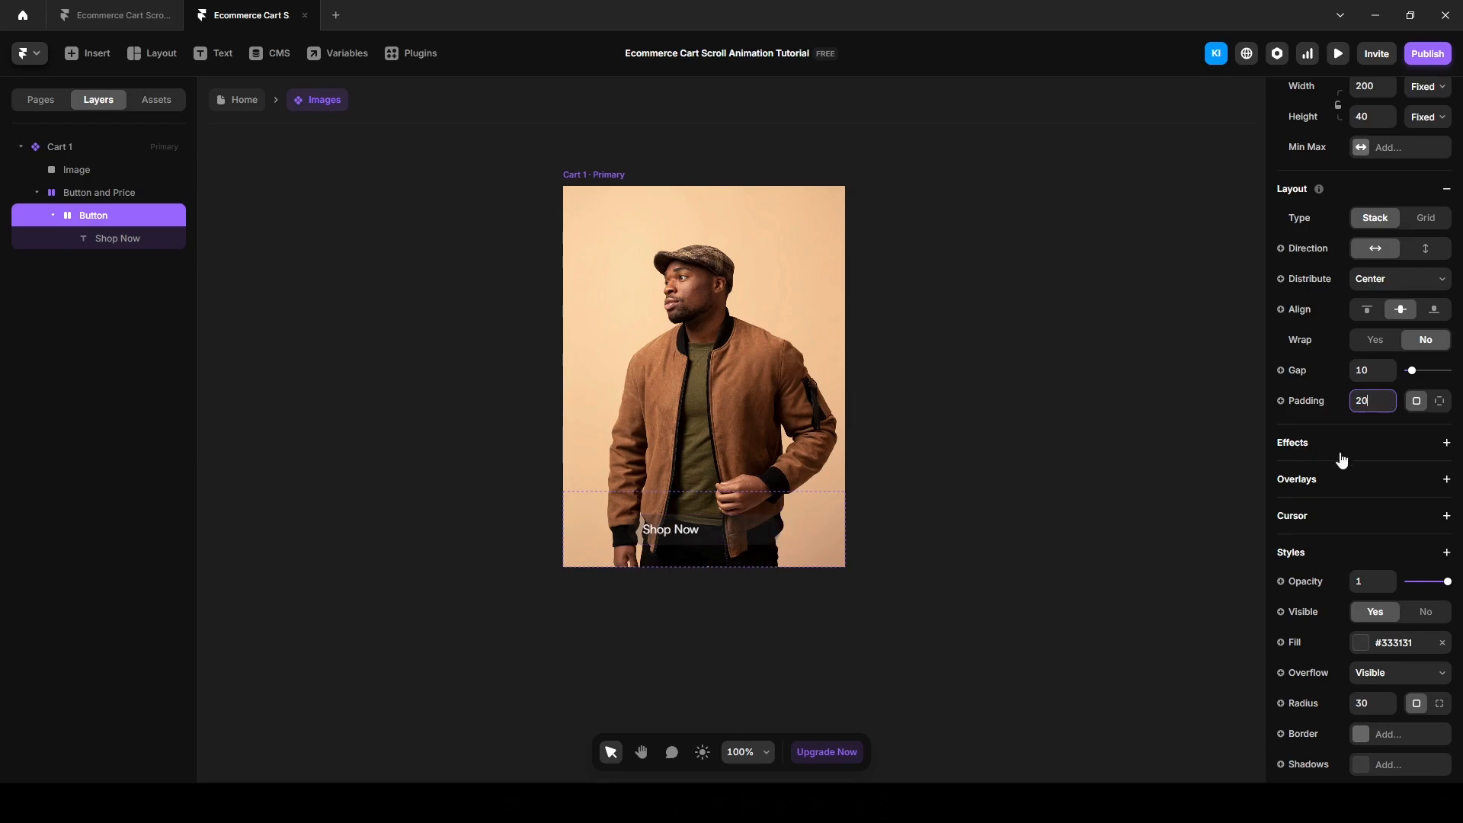
Step: Check the finished product cards' button styling in the reference project and return to the tutorial project
left_click(126, 15)
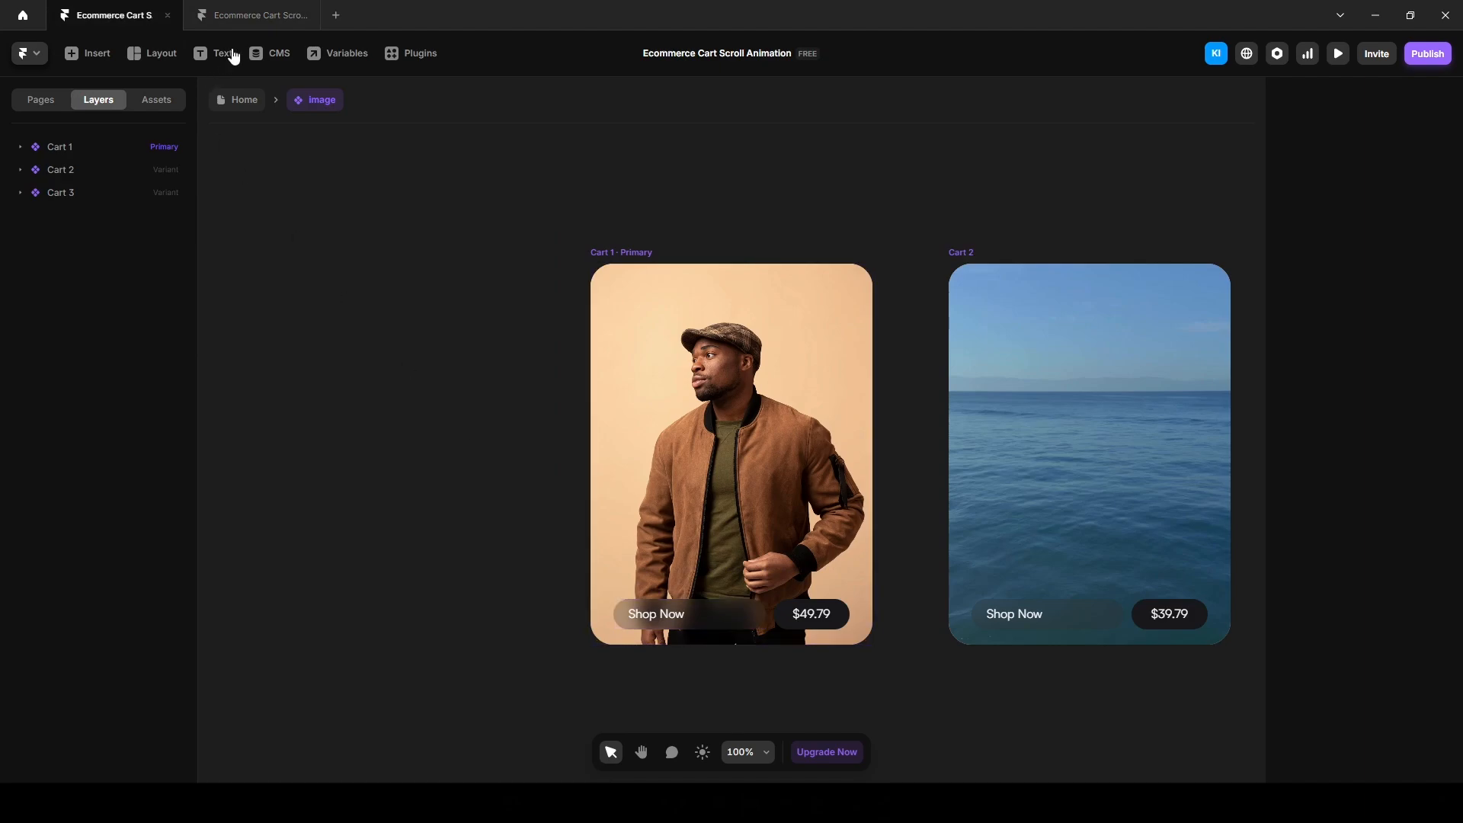
left_click(245, 21)
left_click(421, 590)
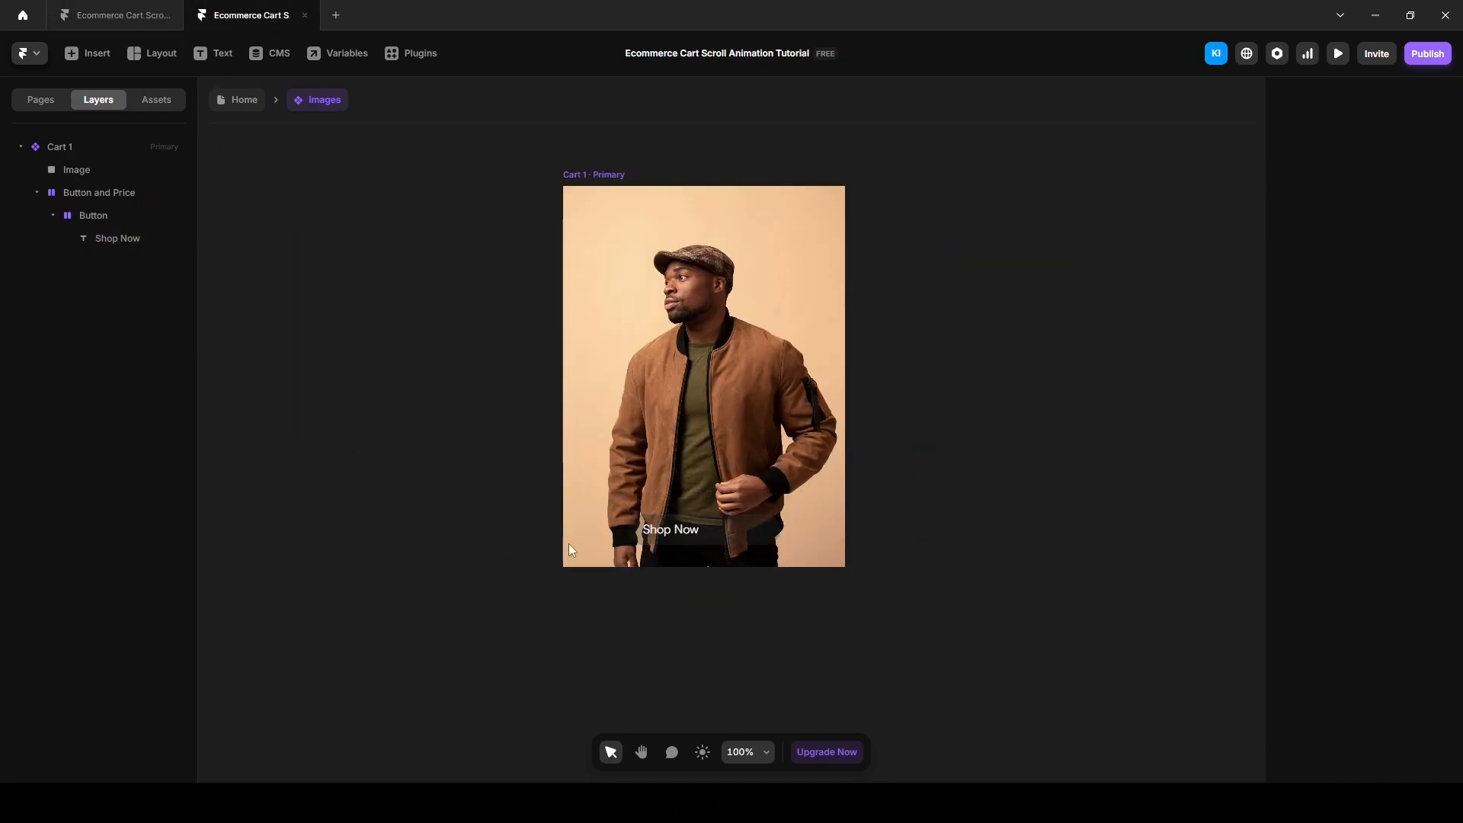
Step: Add a background blur filter to the Button frame and set its value to 10
left_click(724, 540)
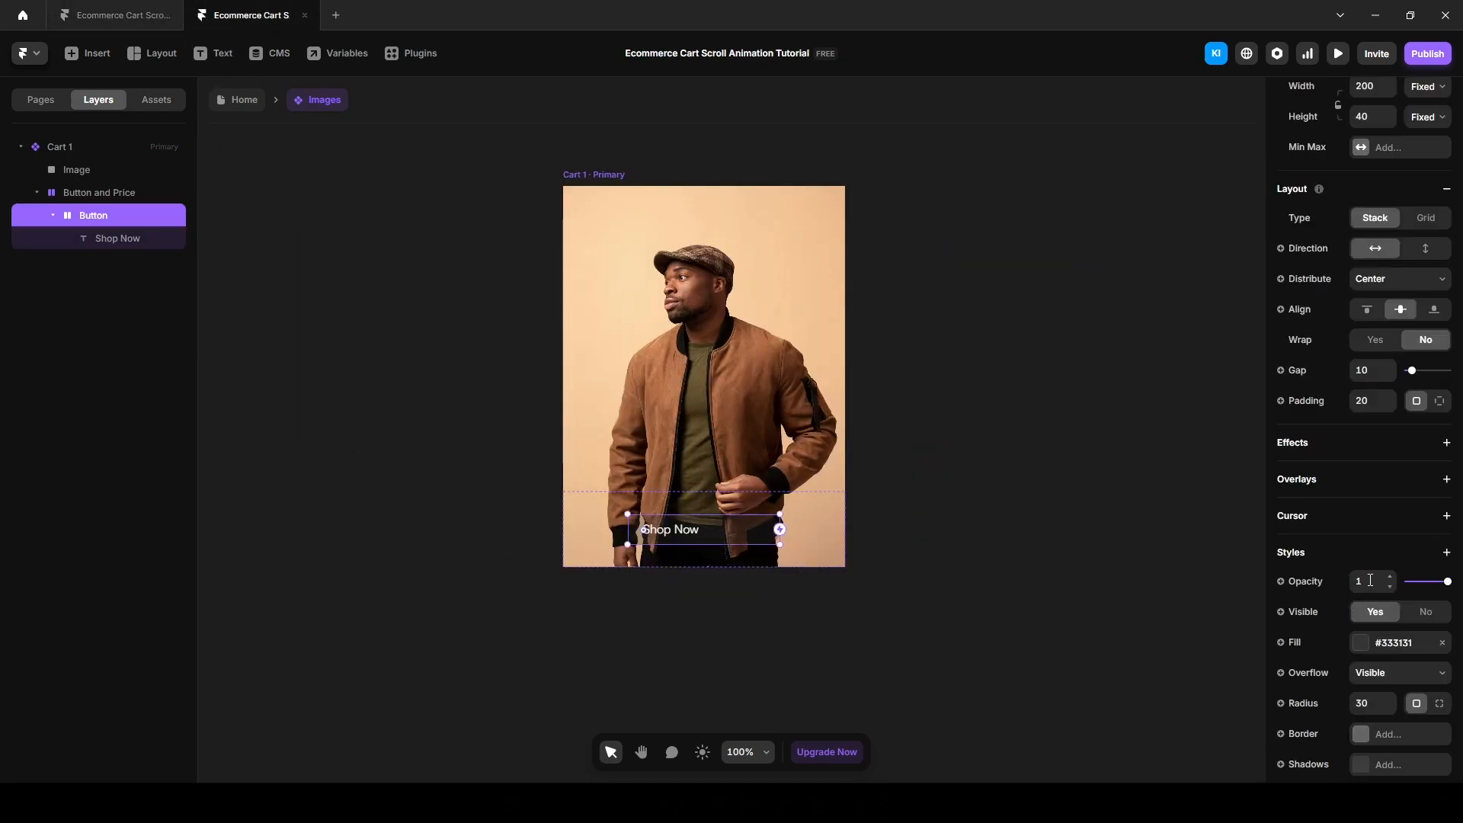
left_click(1446, 553)
mouse_move(1334, 308)
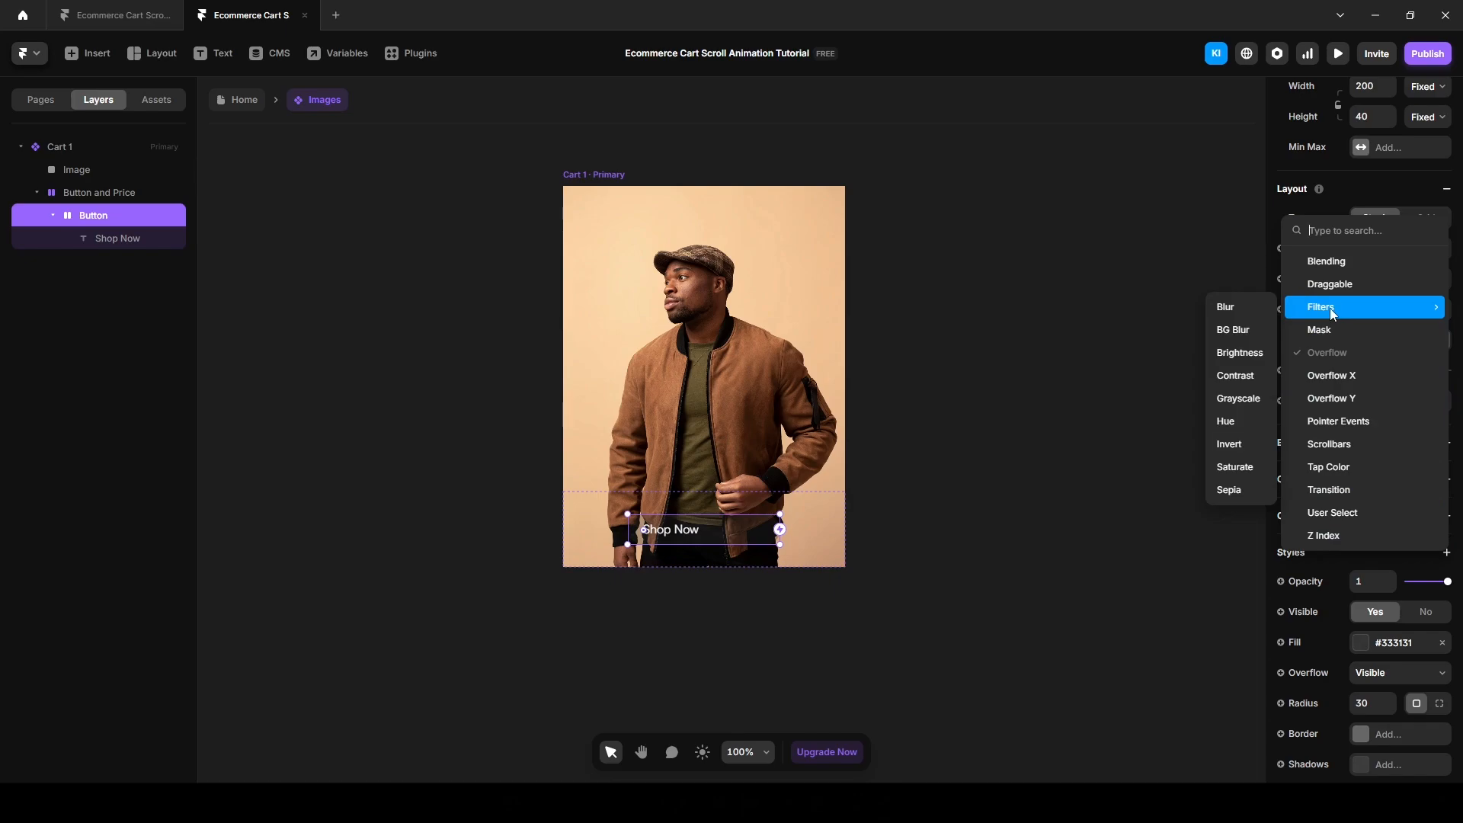
left_click(1232, 333)
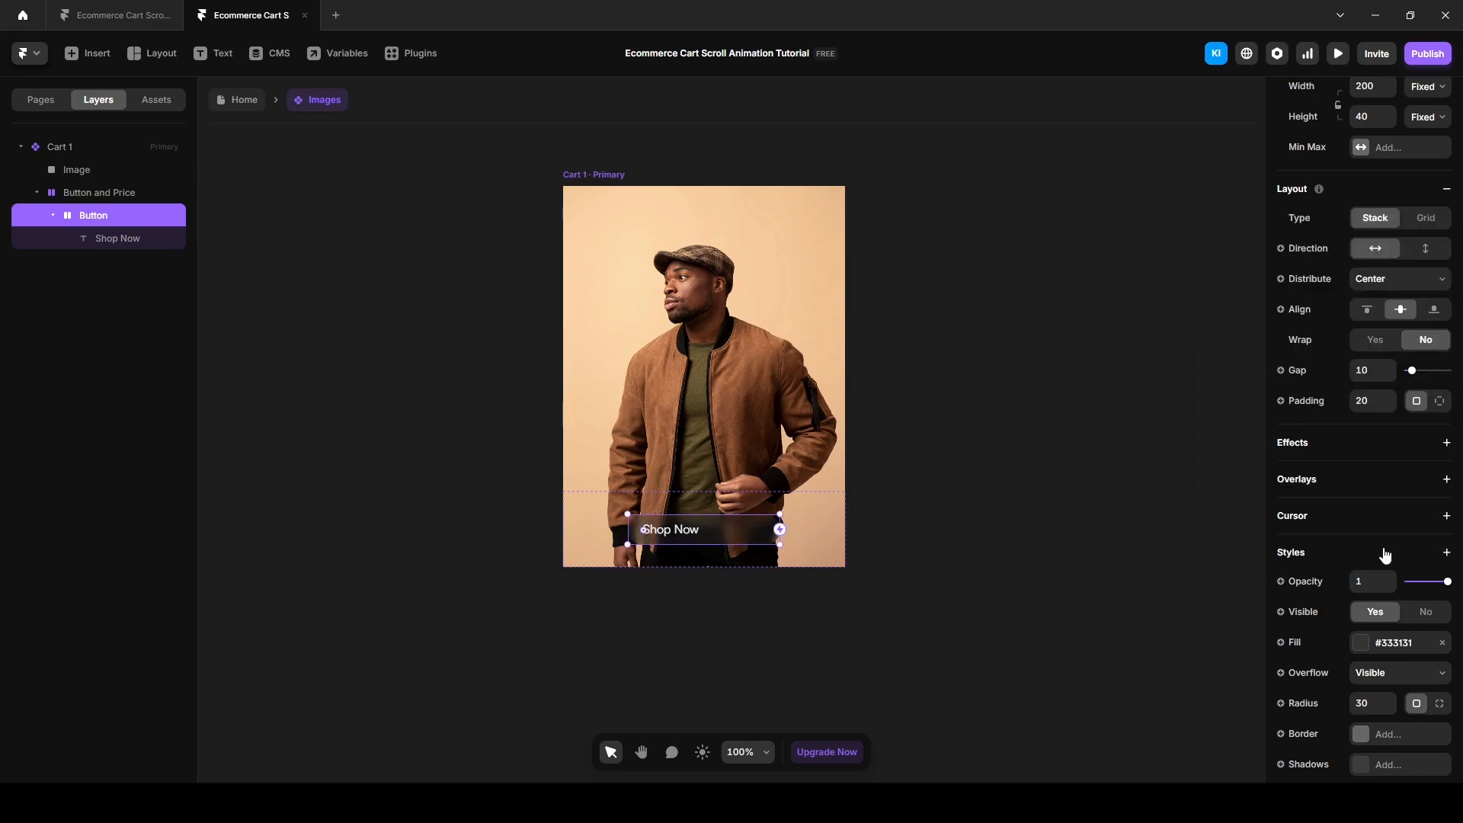
scroll(1381, 555, "down", 2)
left_click(1362, 642)
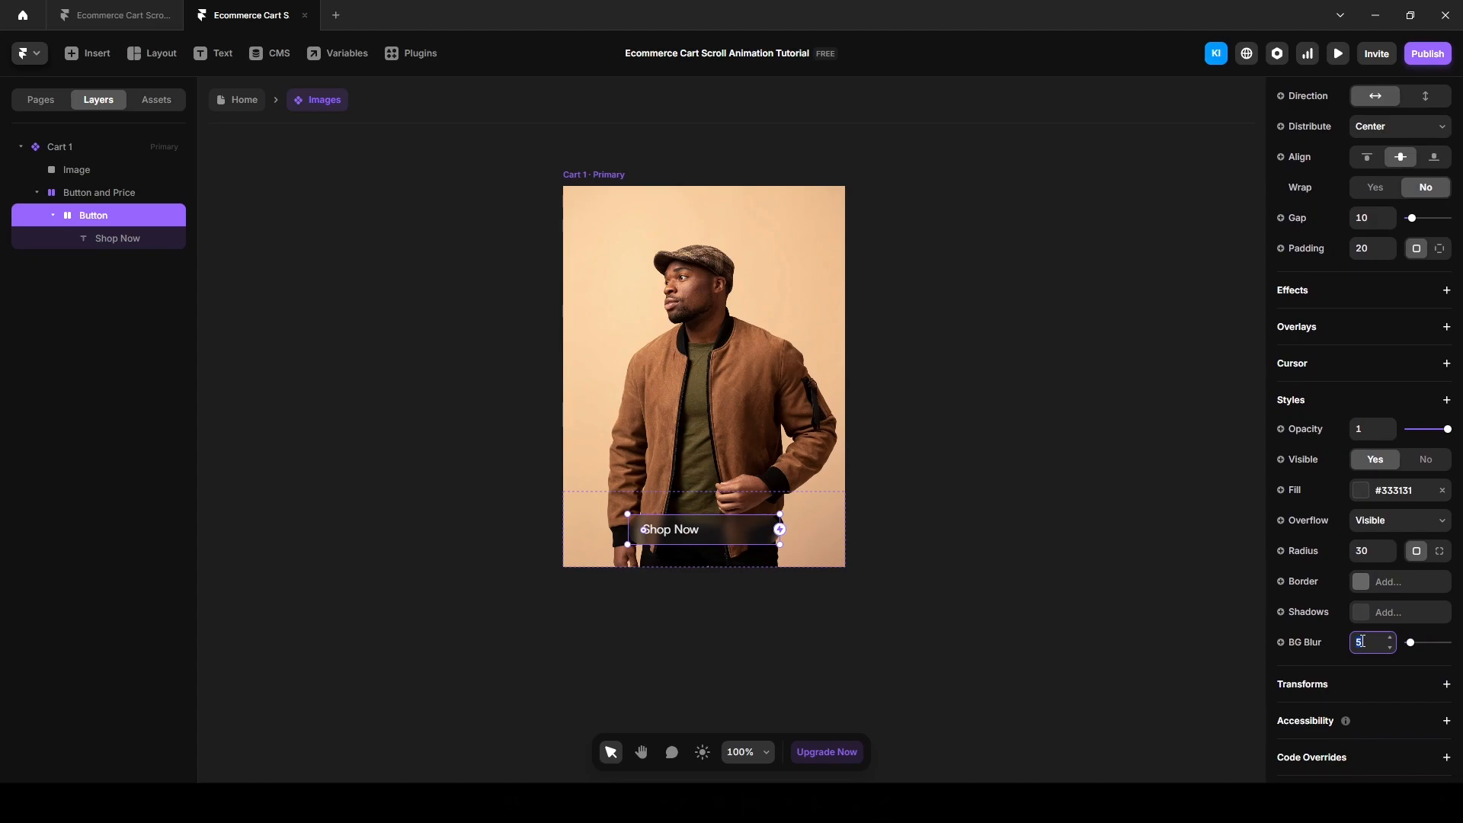
type("10")
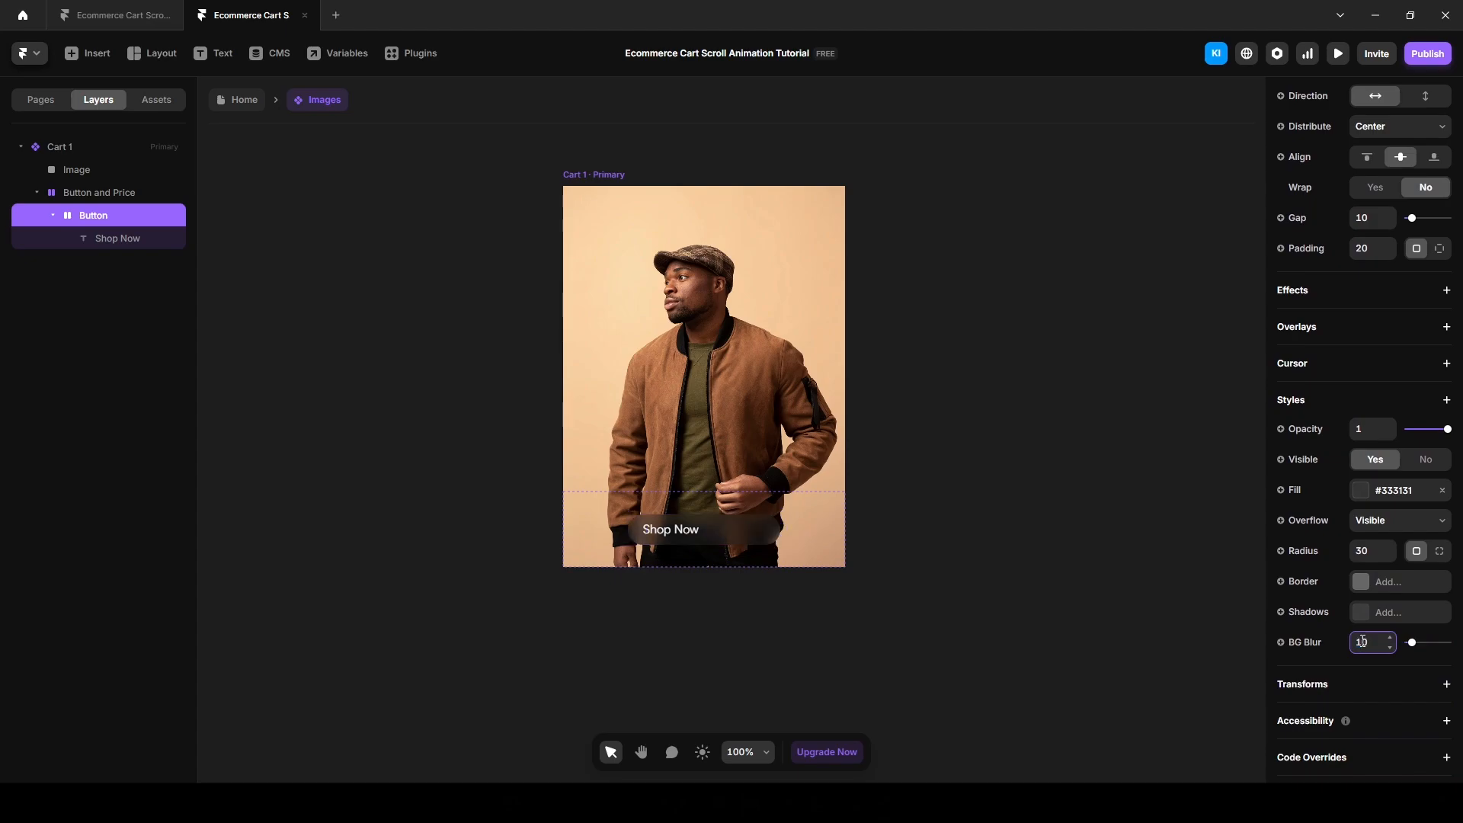
left_click(1078, 610)
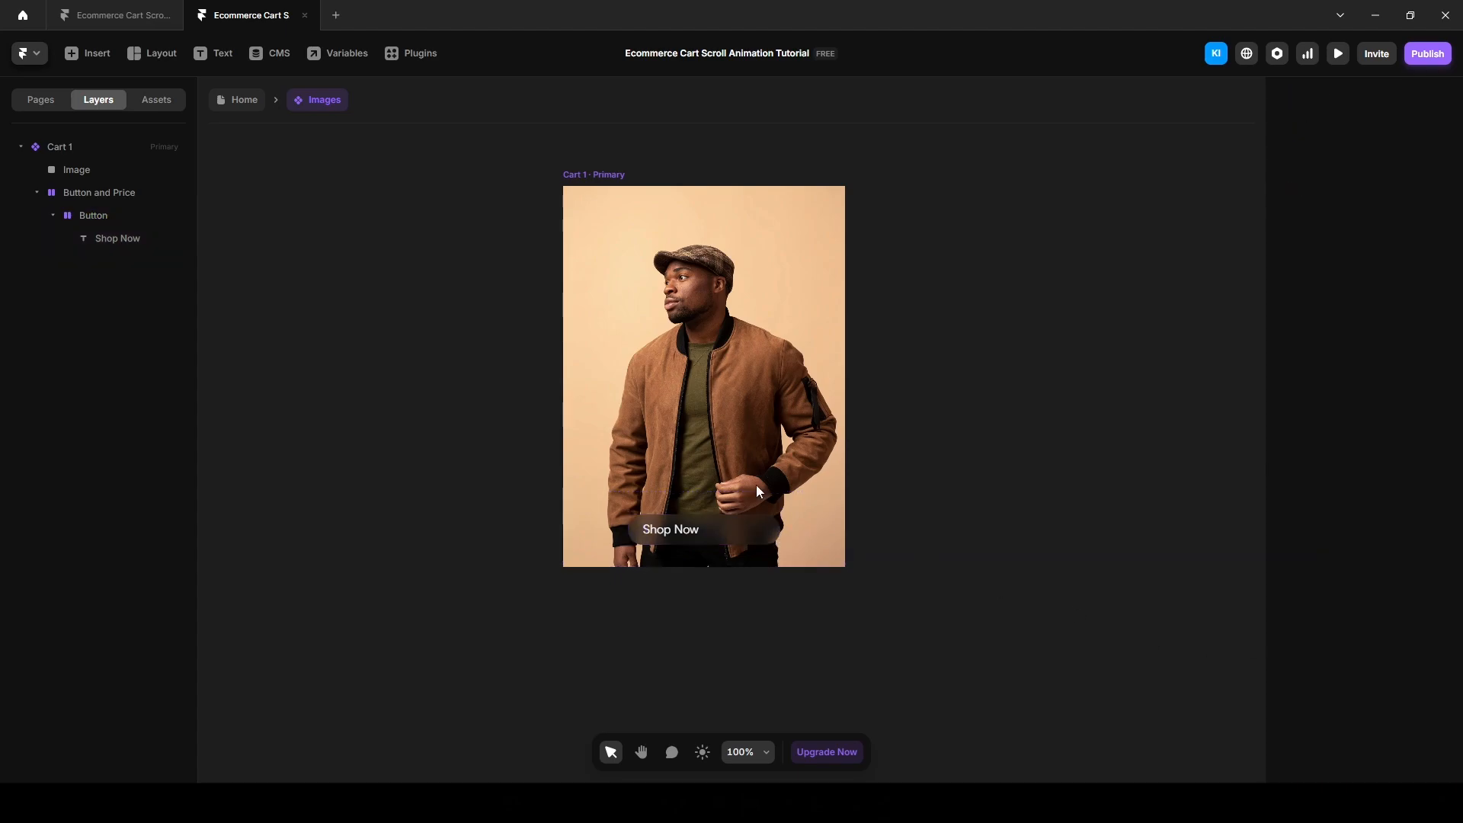
Step: Duplicate the Button frame inside the Button and Price stack
left_click(82, 216)
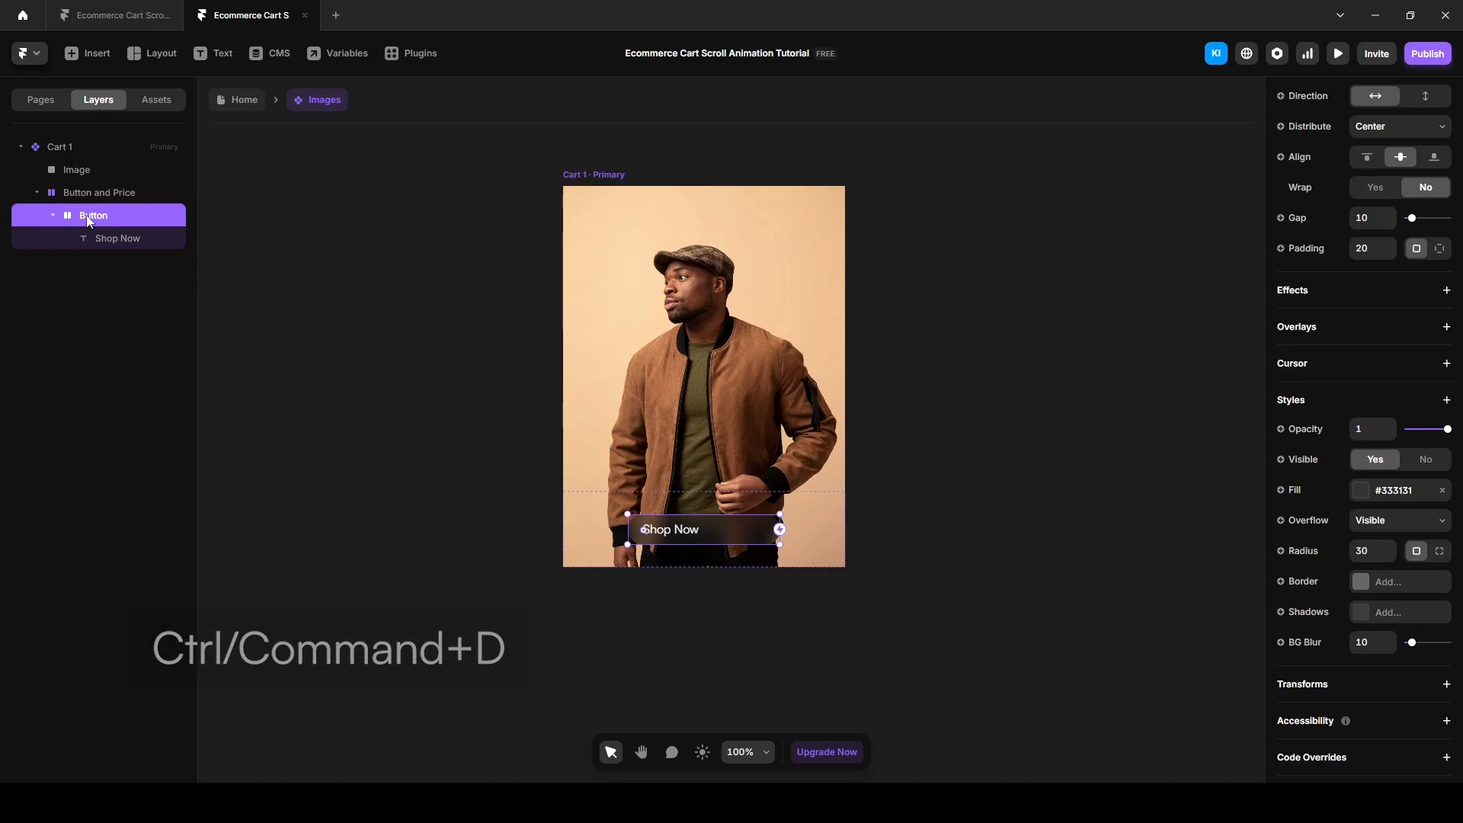
key("ctrl+d")
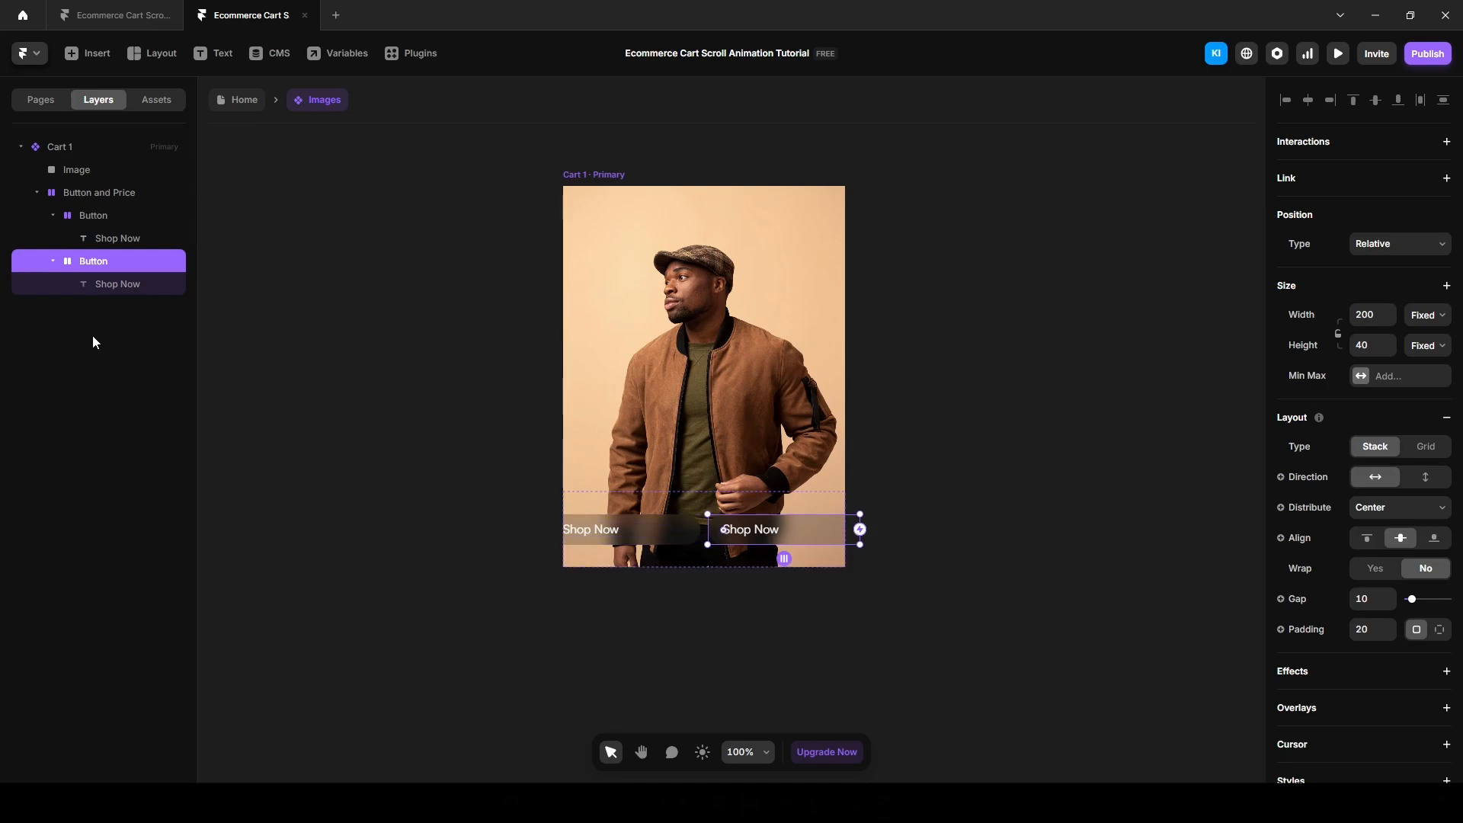
Step: Try a vertical direction for the Button and Price stack and restore the horizontal direction
left_click(111, 190)
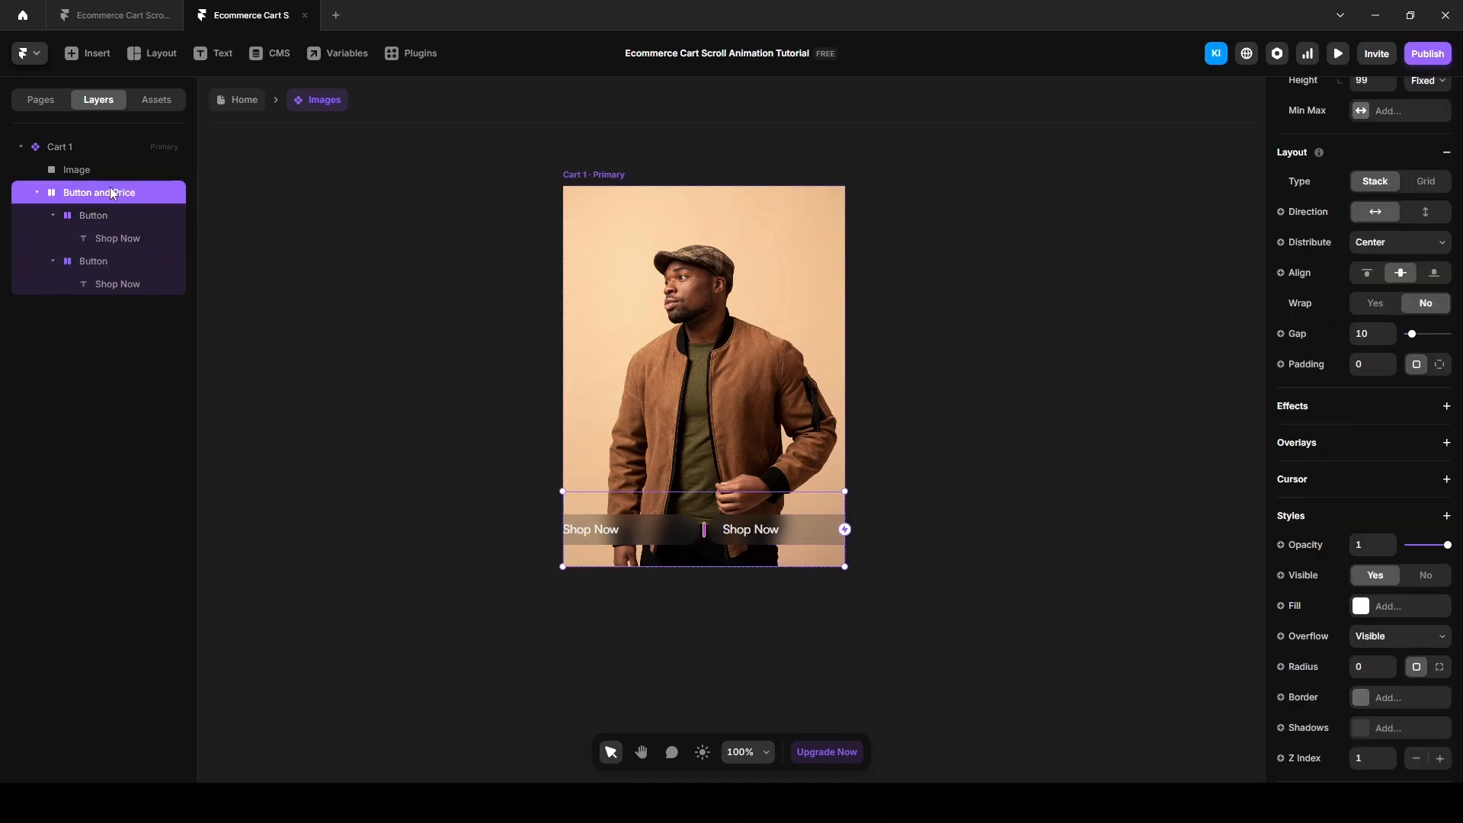
scroll(1371, 564, "down", 3)
scroll(1366, 565, "up", 3)
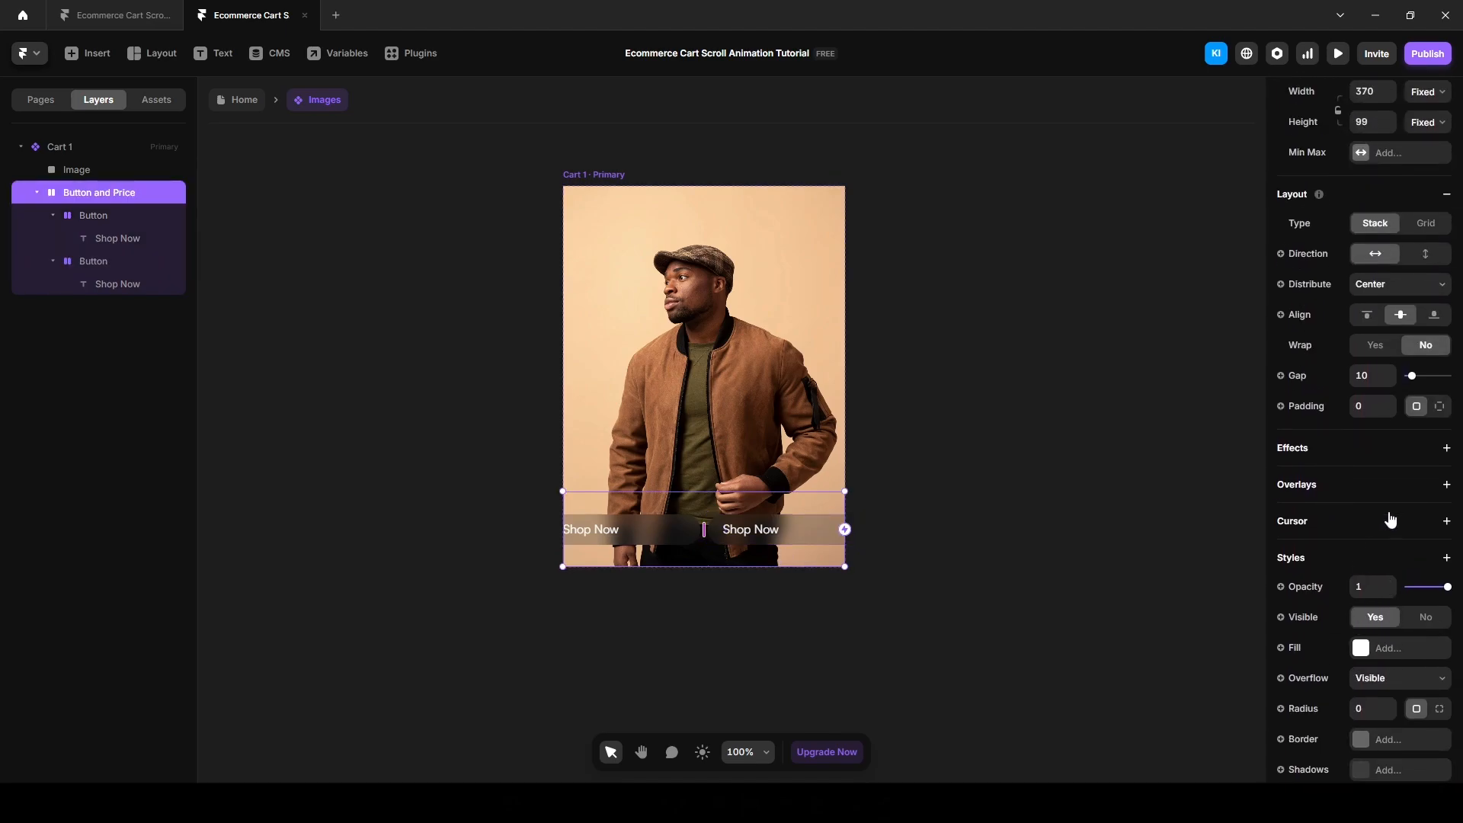
left_click(1424, 256)
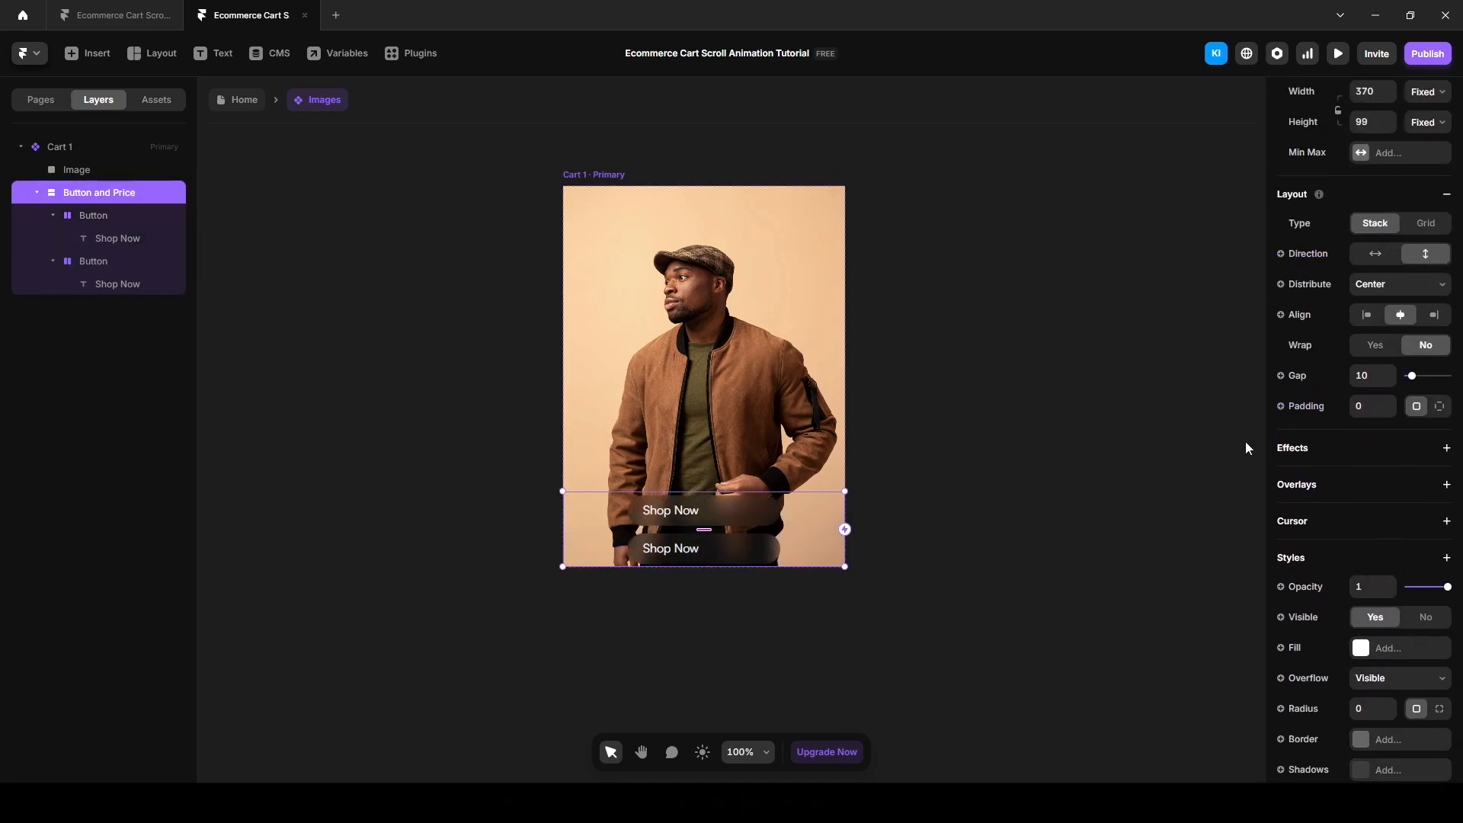
left_click(1367, 259)
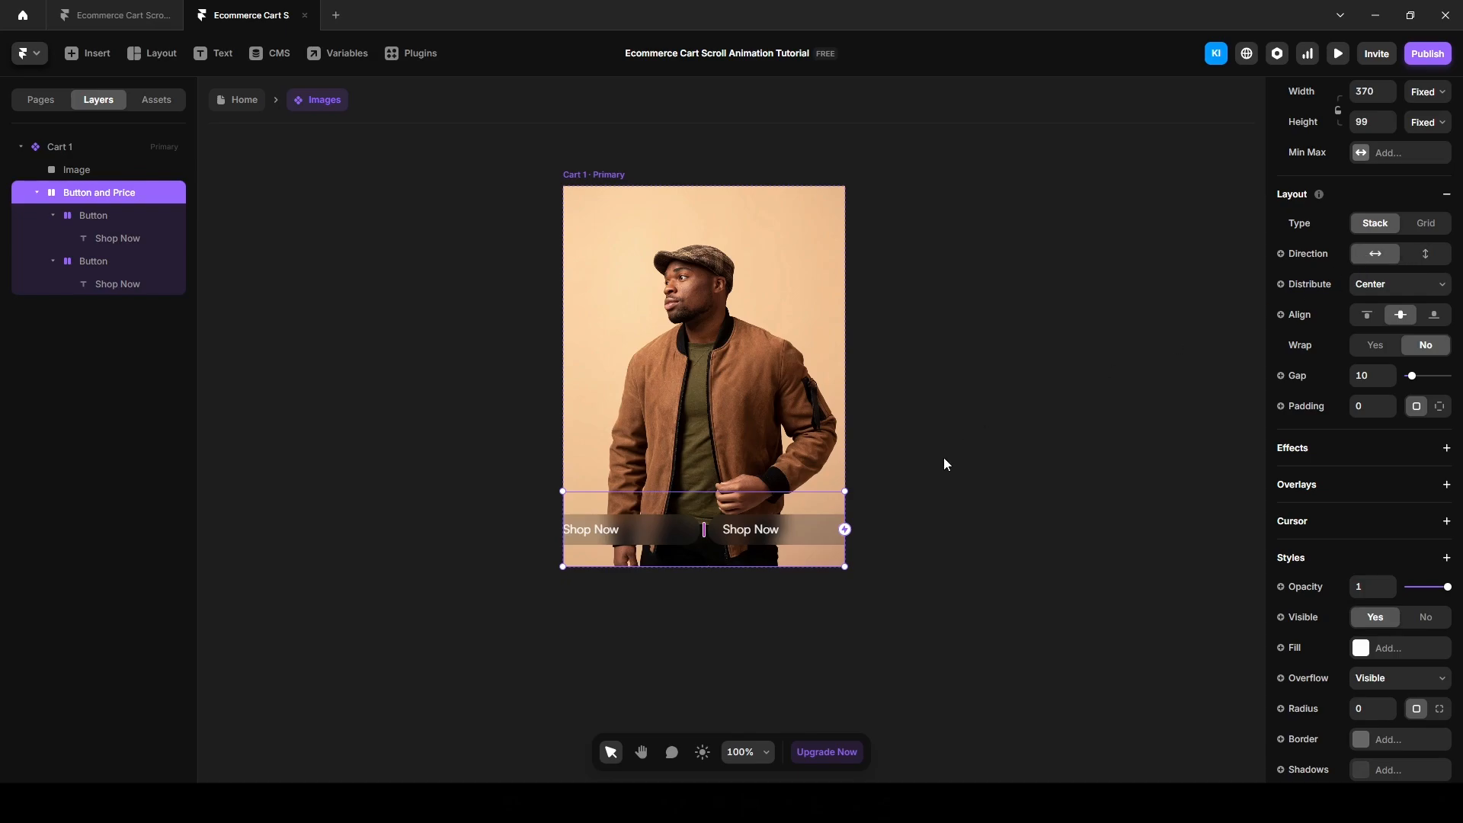
Step: Rename the duplicated Button frame as Price
left_click(95, 262)
double_click(94, 262)
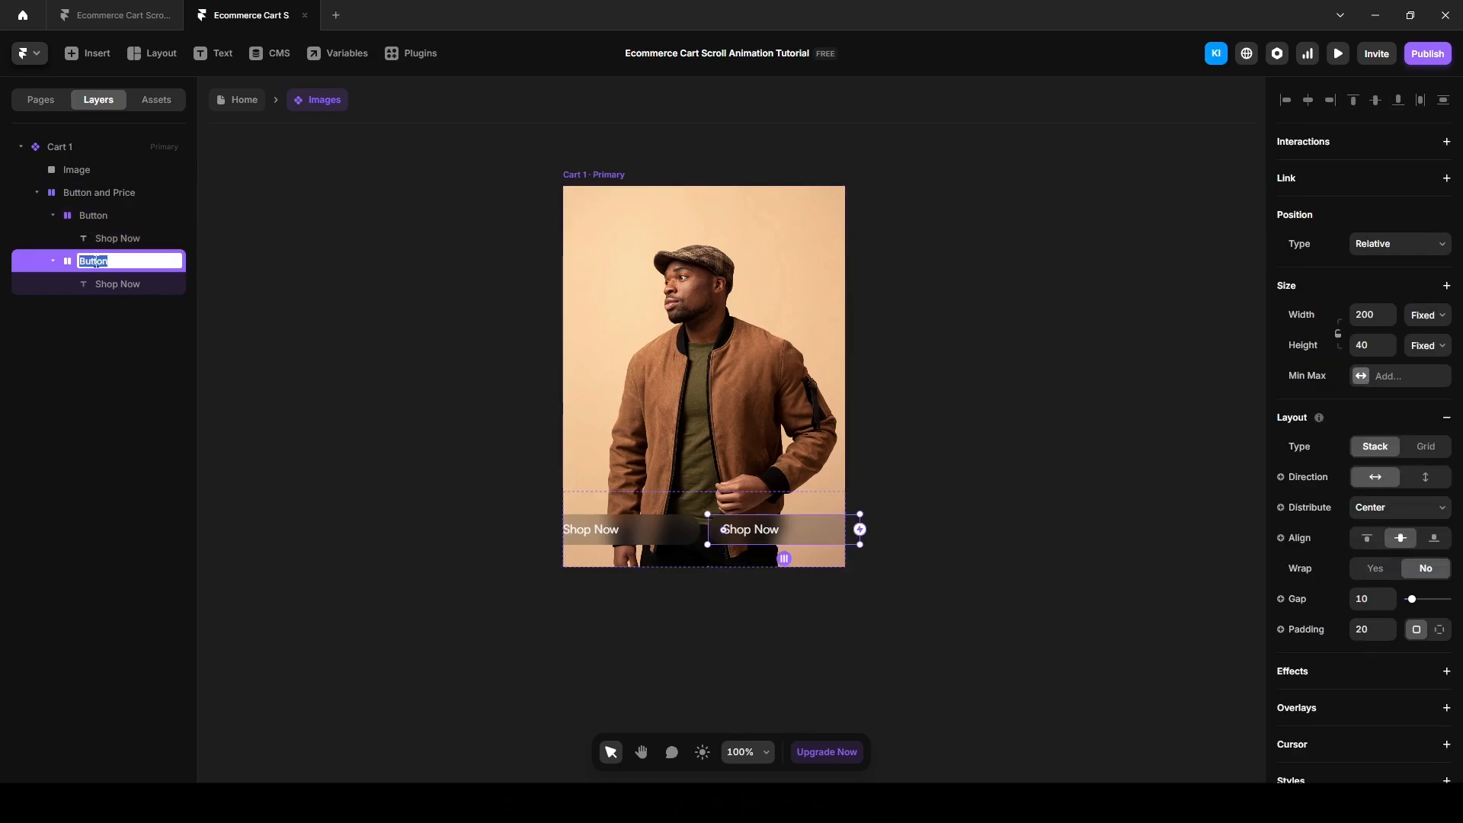
type("Price")
key("Return")
Step: Change the text content inside the Price frame to $49.79
left_click(109, 283)
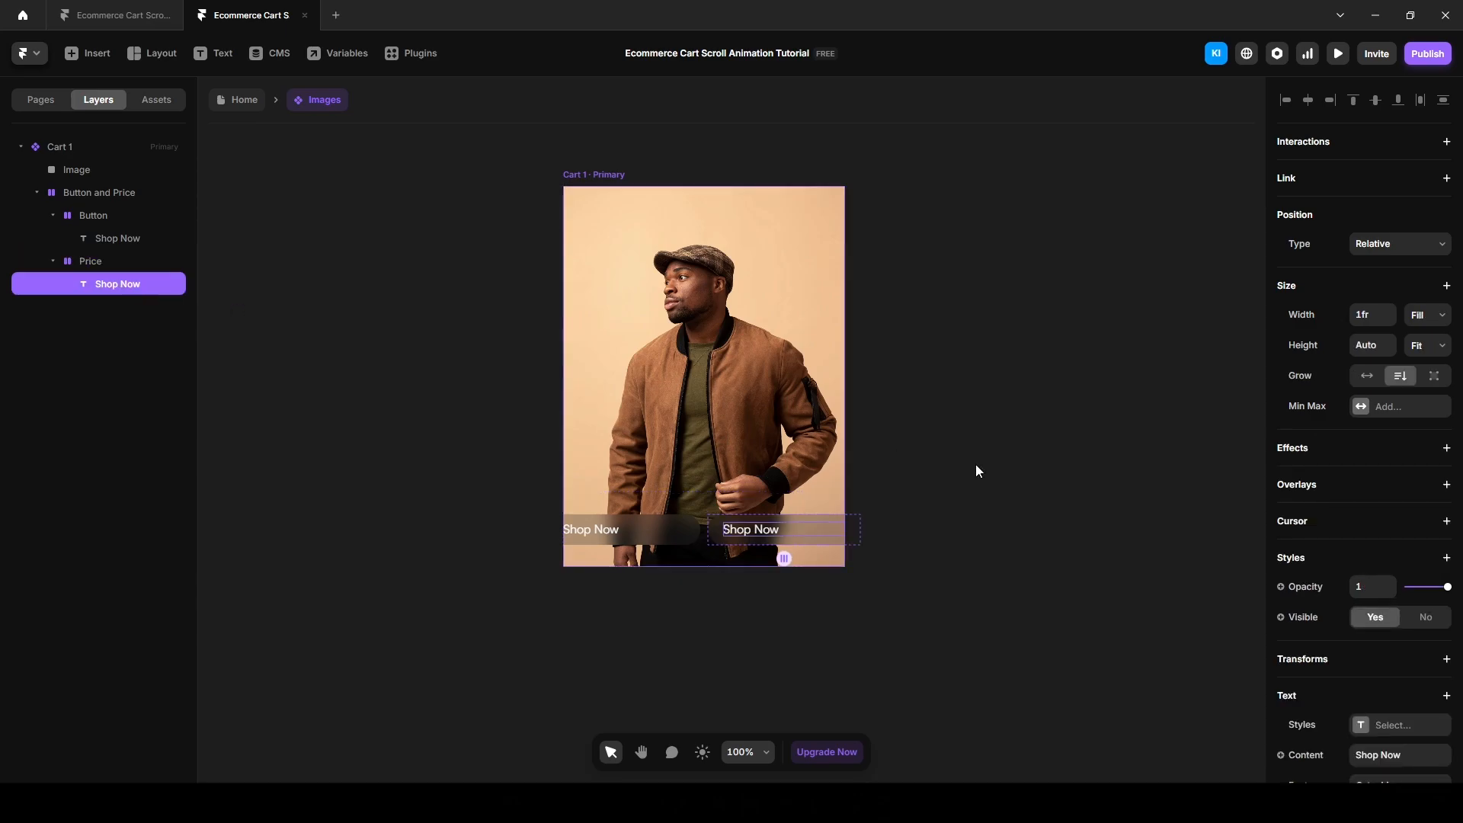
scroll(1380, 598, "down", 2)
left_click(1382, 603)
type("49")
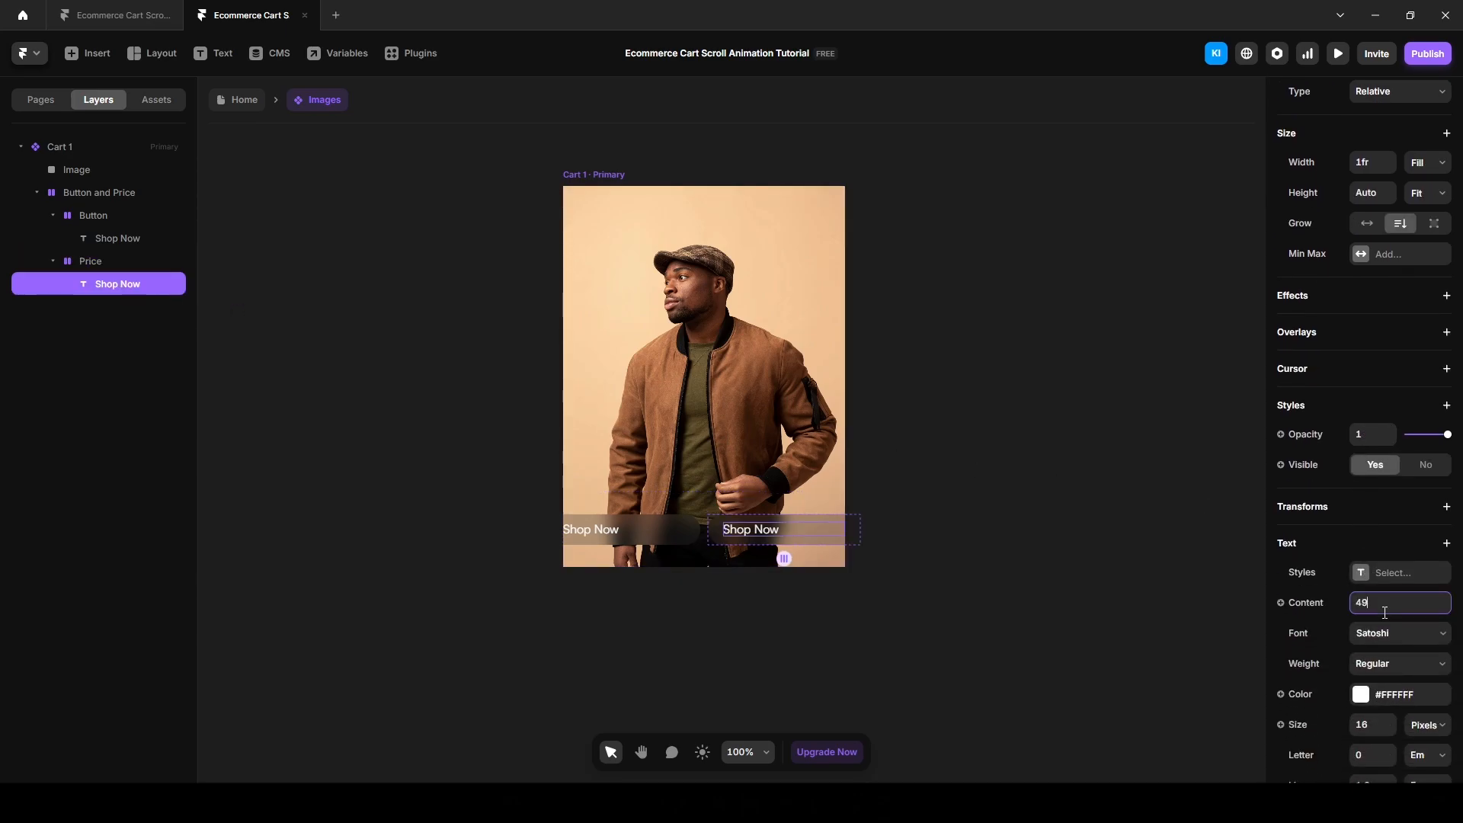
key("Return")
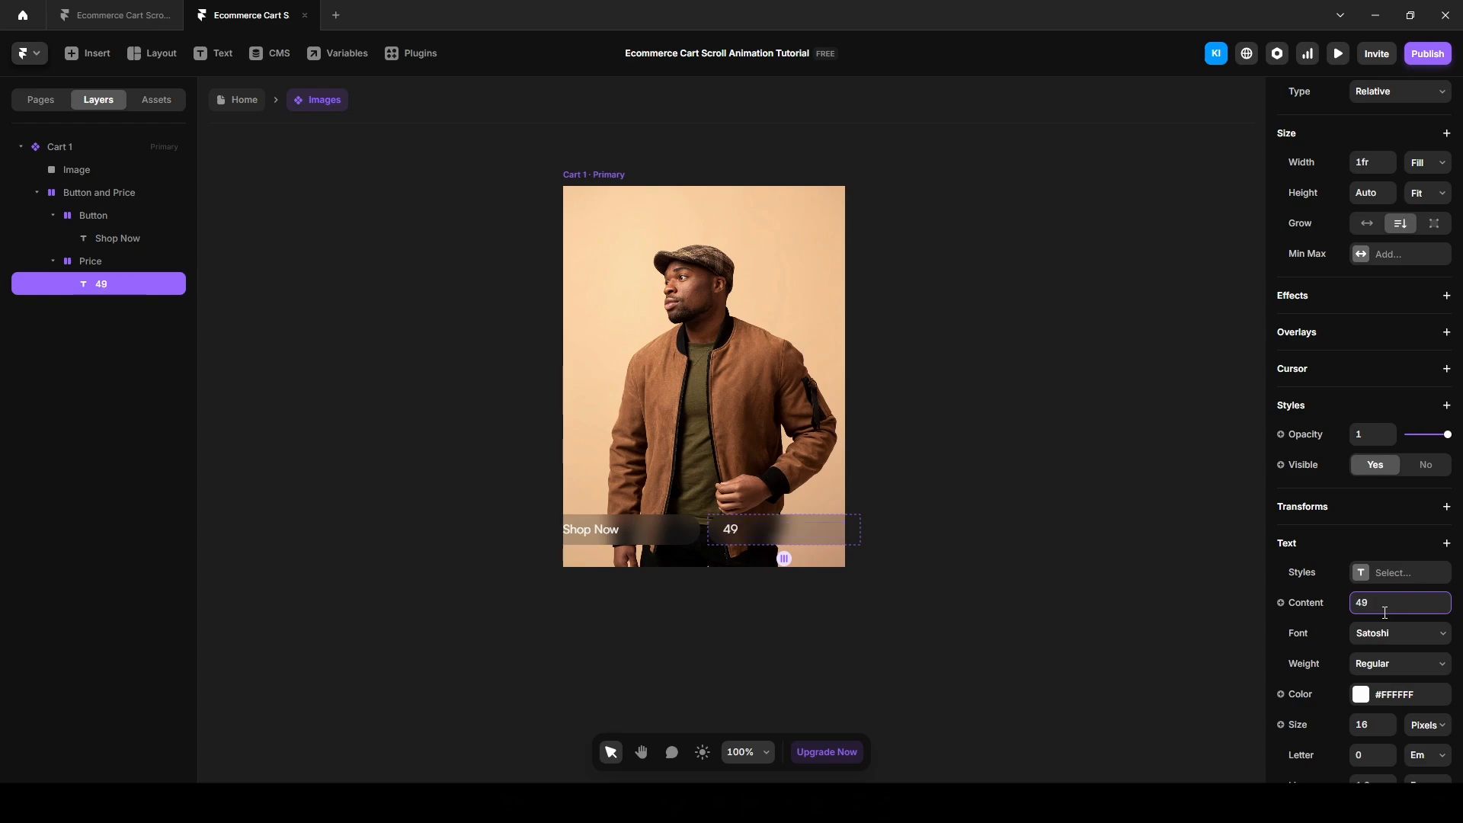
key("ctrl+a")
type("$49.79")
left_click(1165, 553)
Step: Set the Price frame's width to 100
left_click(146, 263)
left_click(1367, 313)
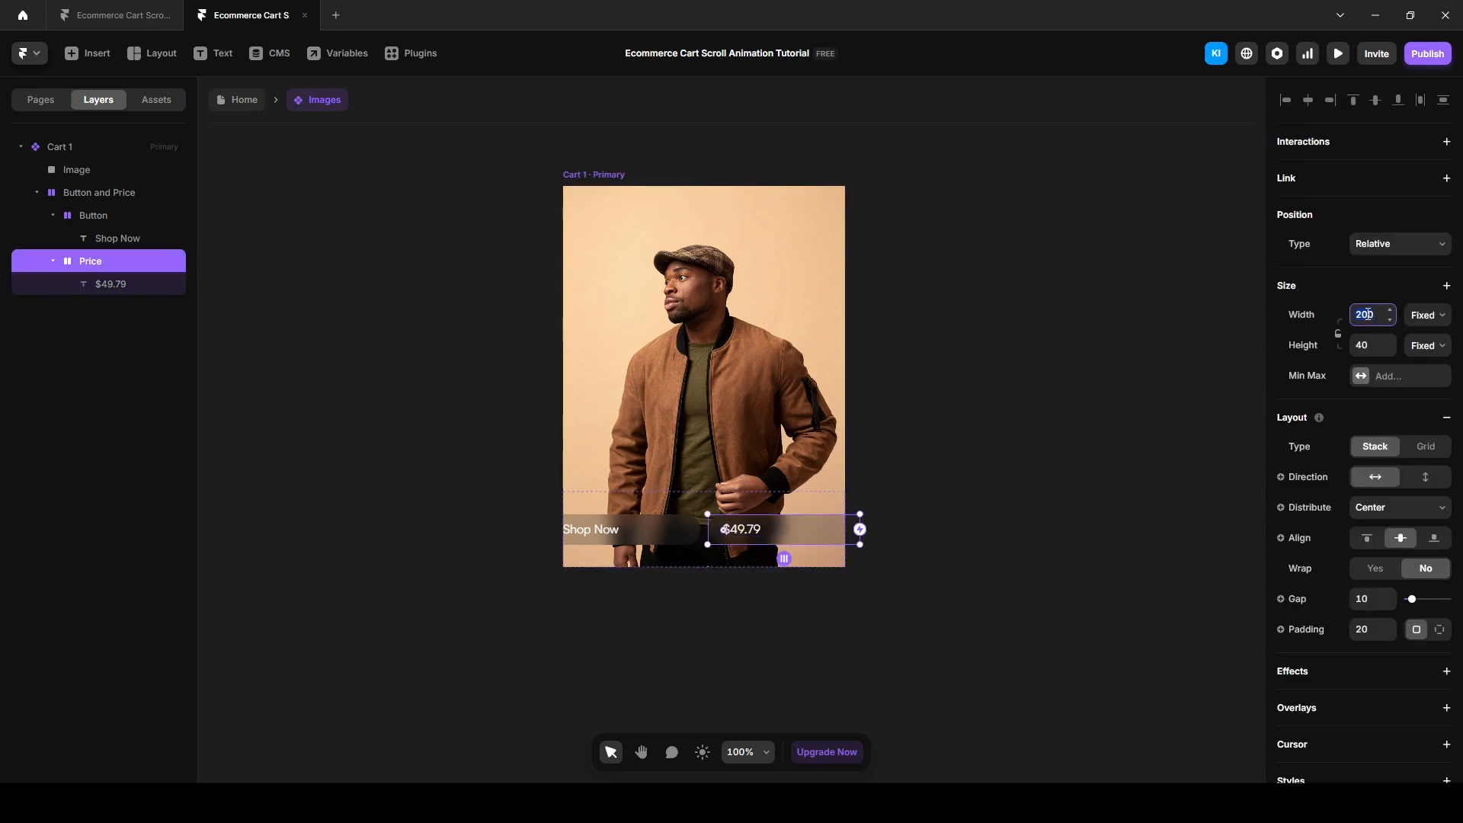
type("100")
key("Return")
Step: Set the Price frame's fill colour to #18191A at 100% opacity
scroll(1387, 533, "down", 4)
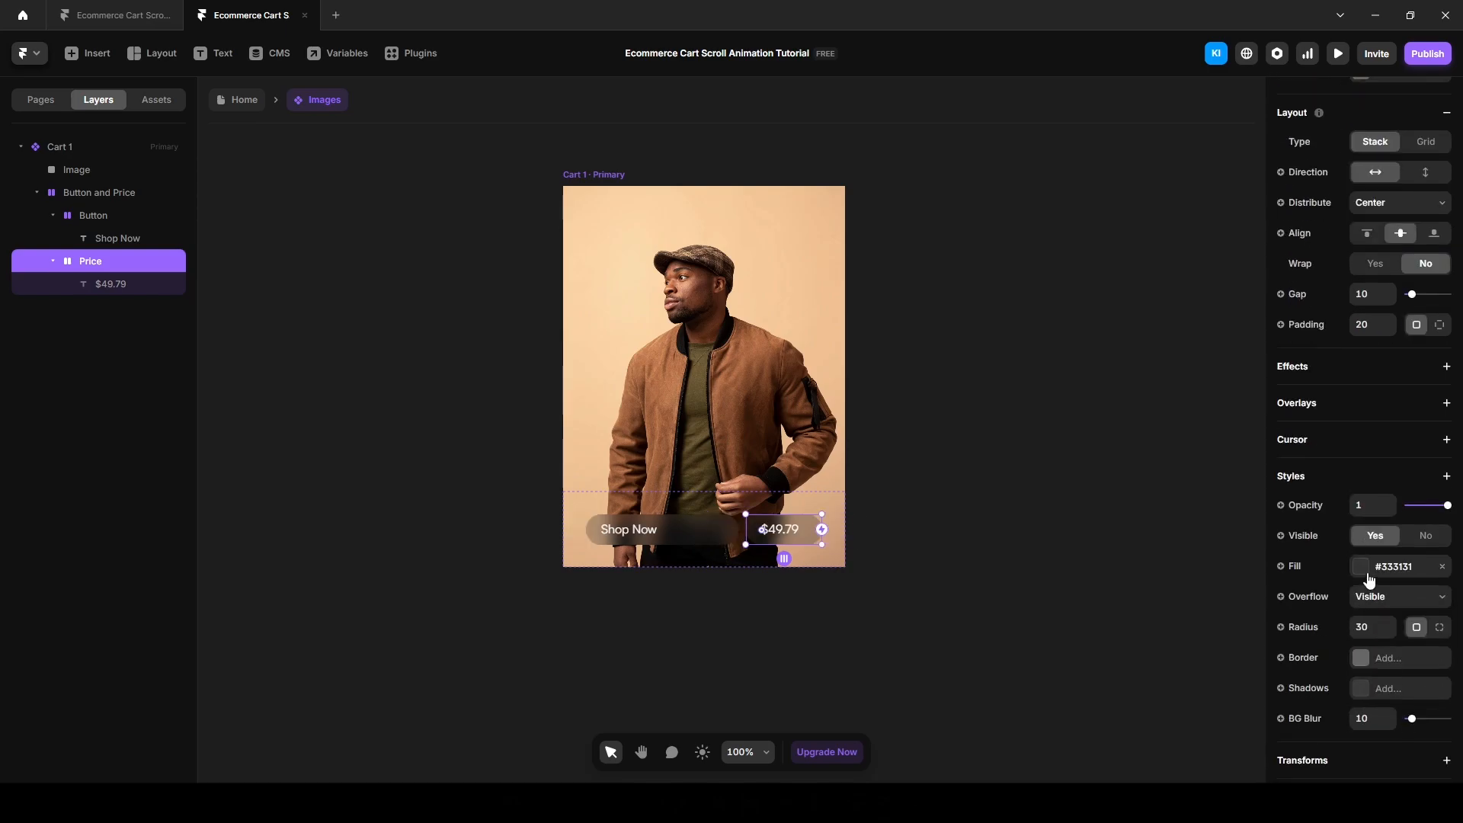
left_click(1362, 567)
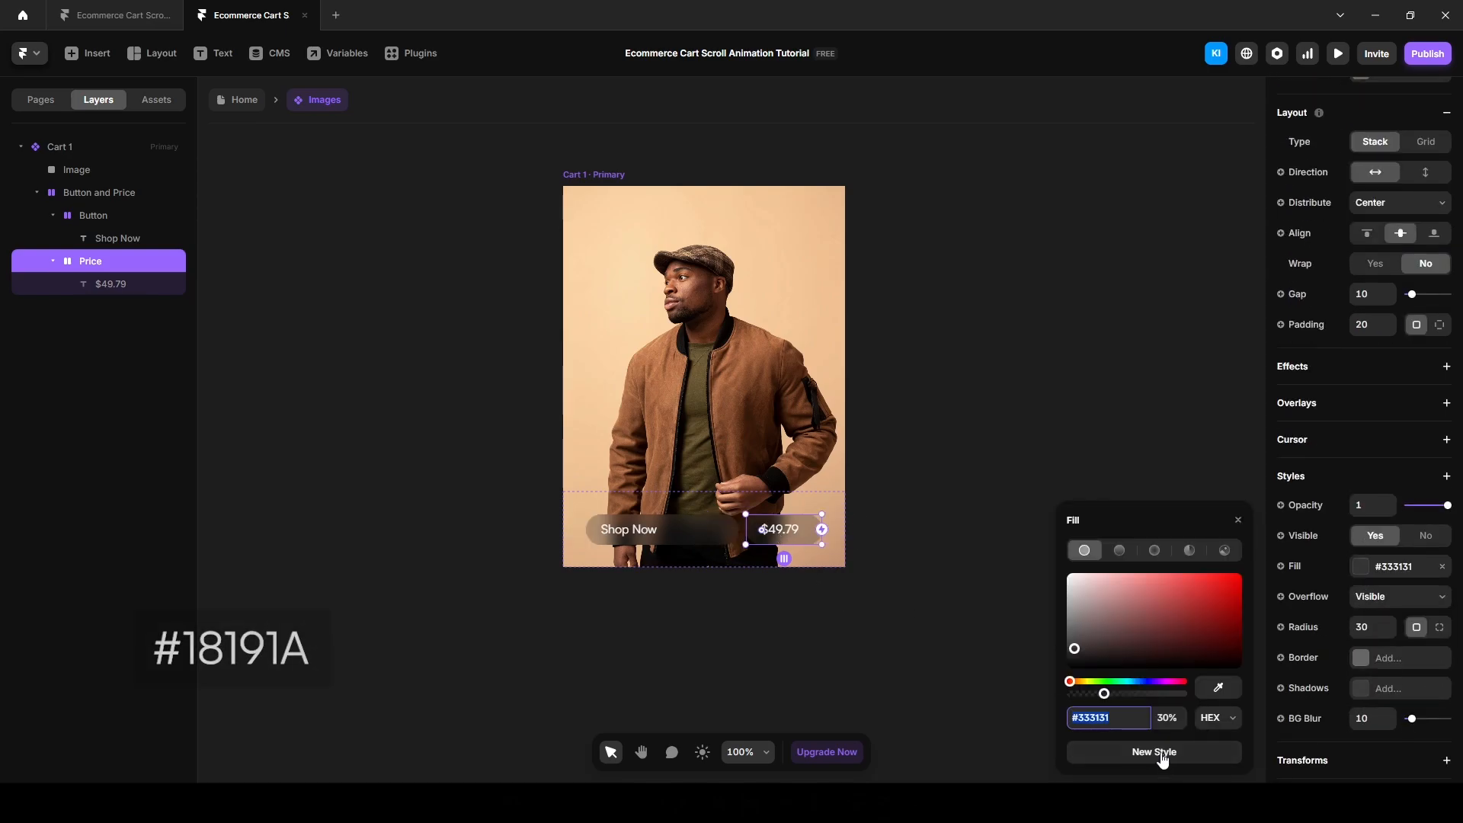
type("#18191A")
left_click(1164, 718)
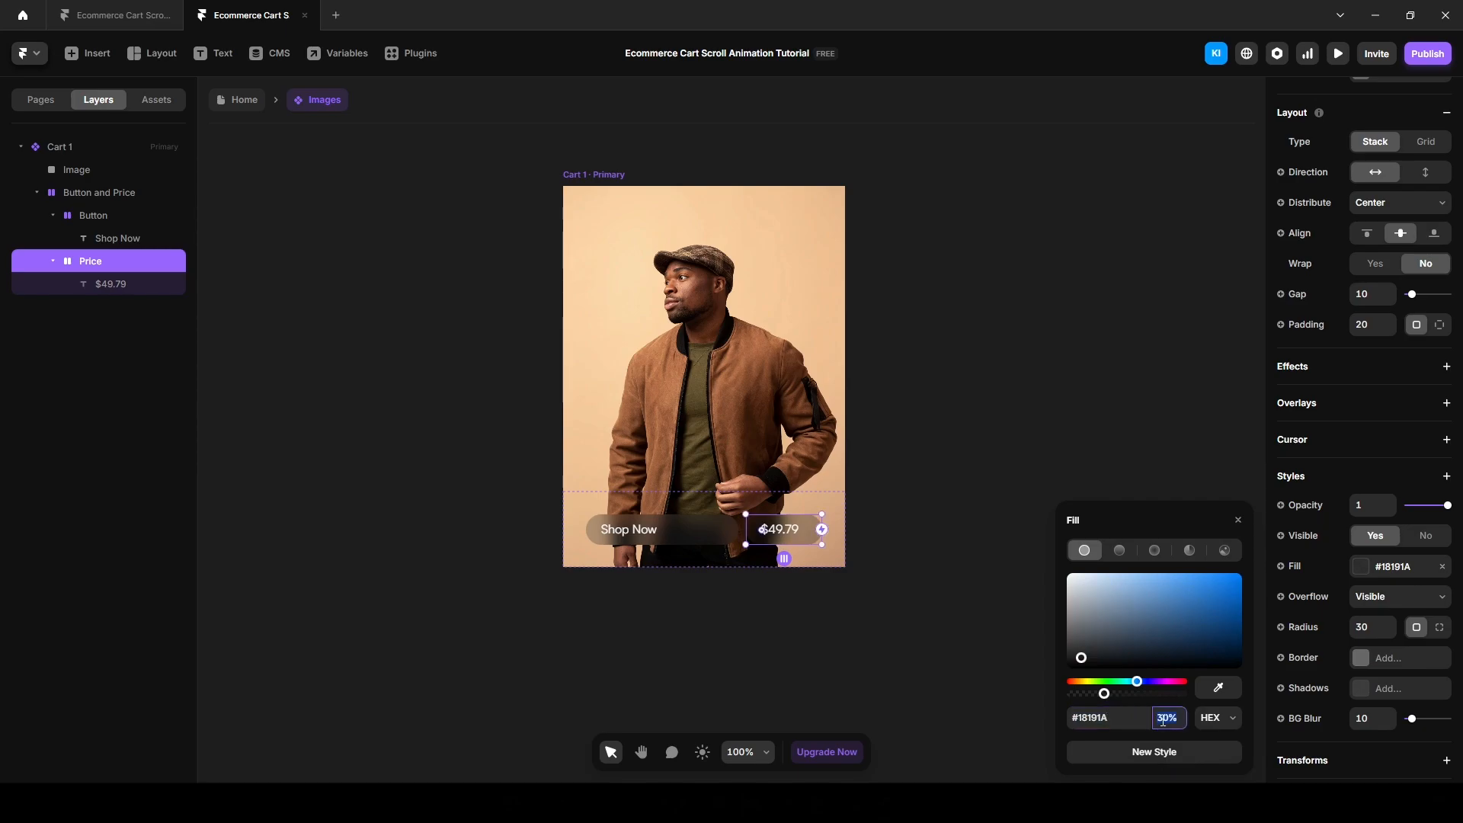
type("100")
key("Return")
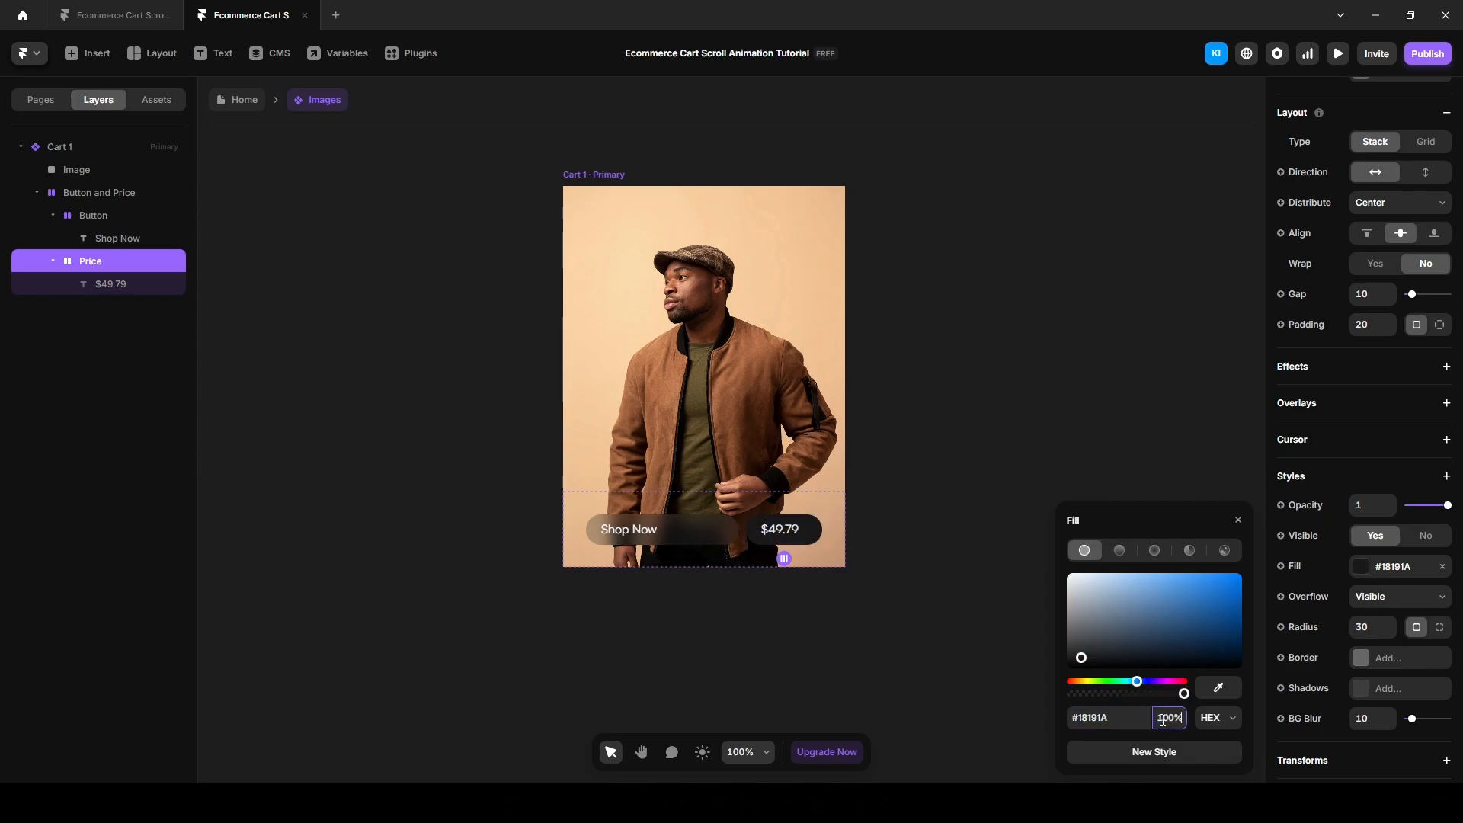
key("Escape")
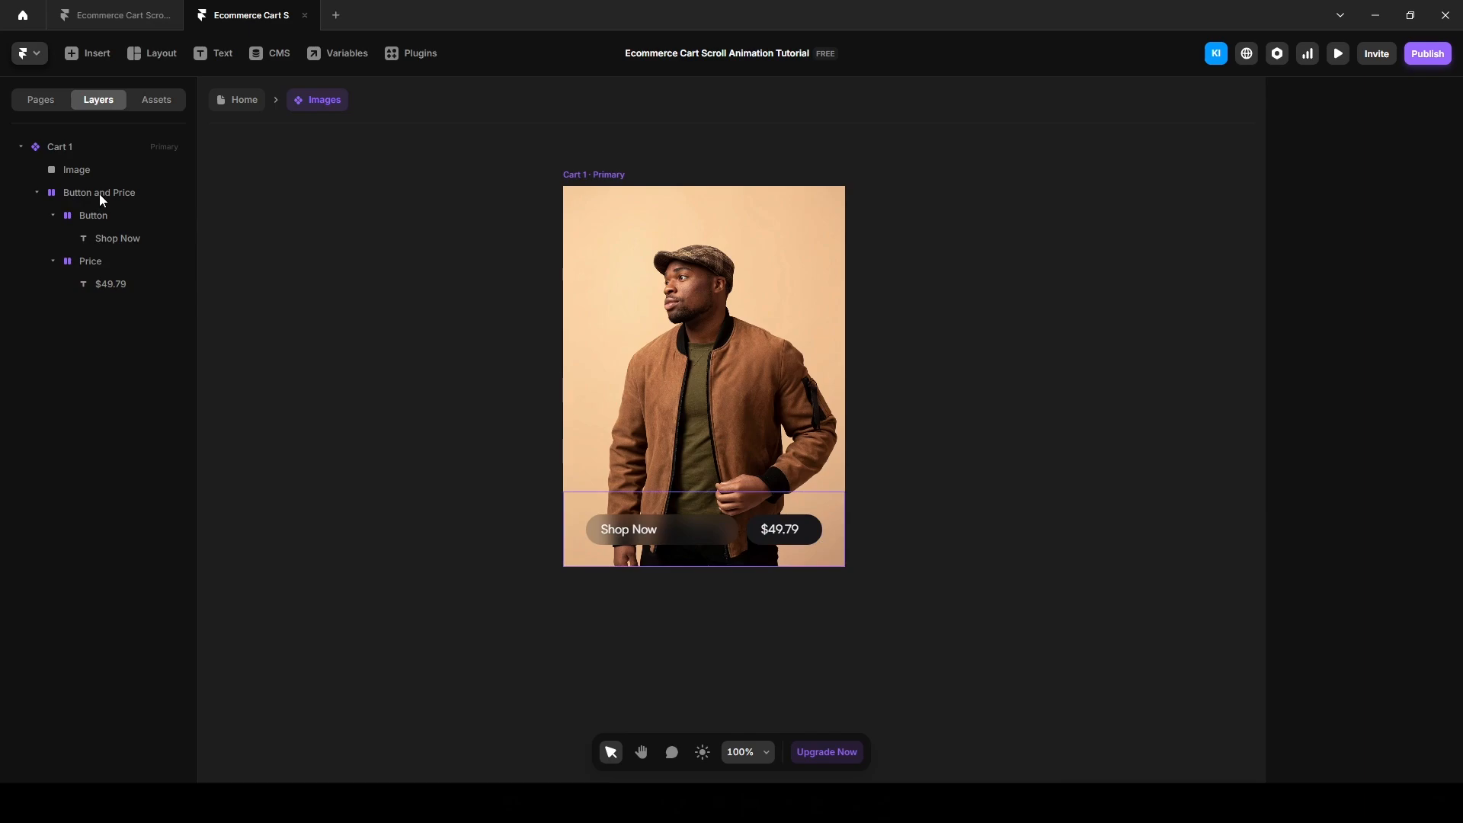
Step: Set the Button and Price stack's padding to 20 and its height to fit content
left_click(99, 193)
left_click(1364, 409)
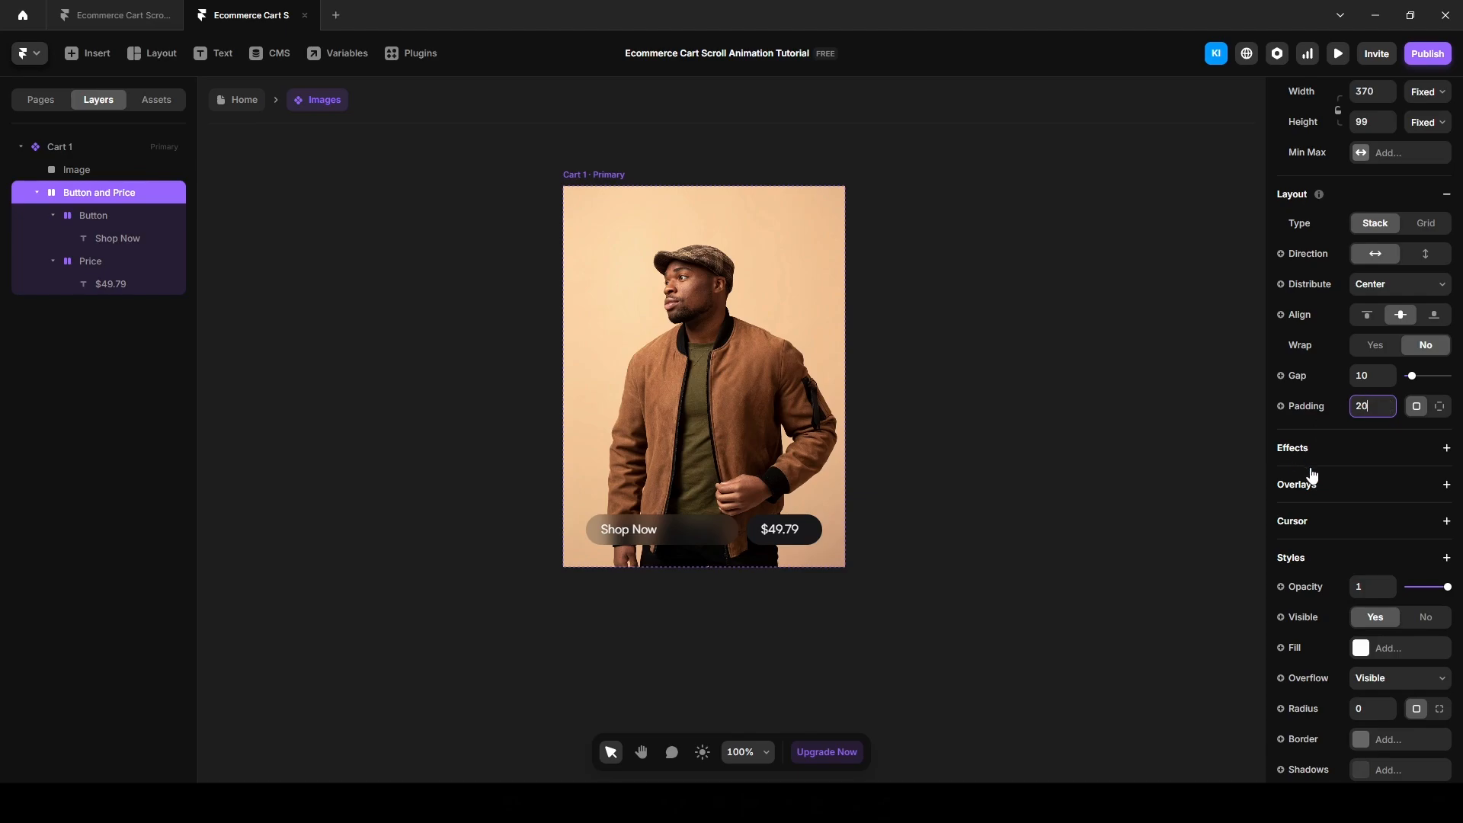
scroll(1332, 506, "up", 3)
scroll(1330, 319, "up", 3)
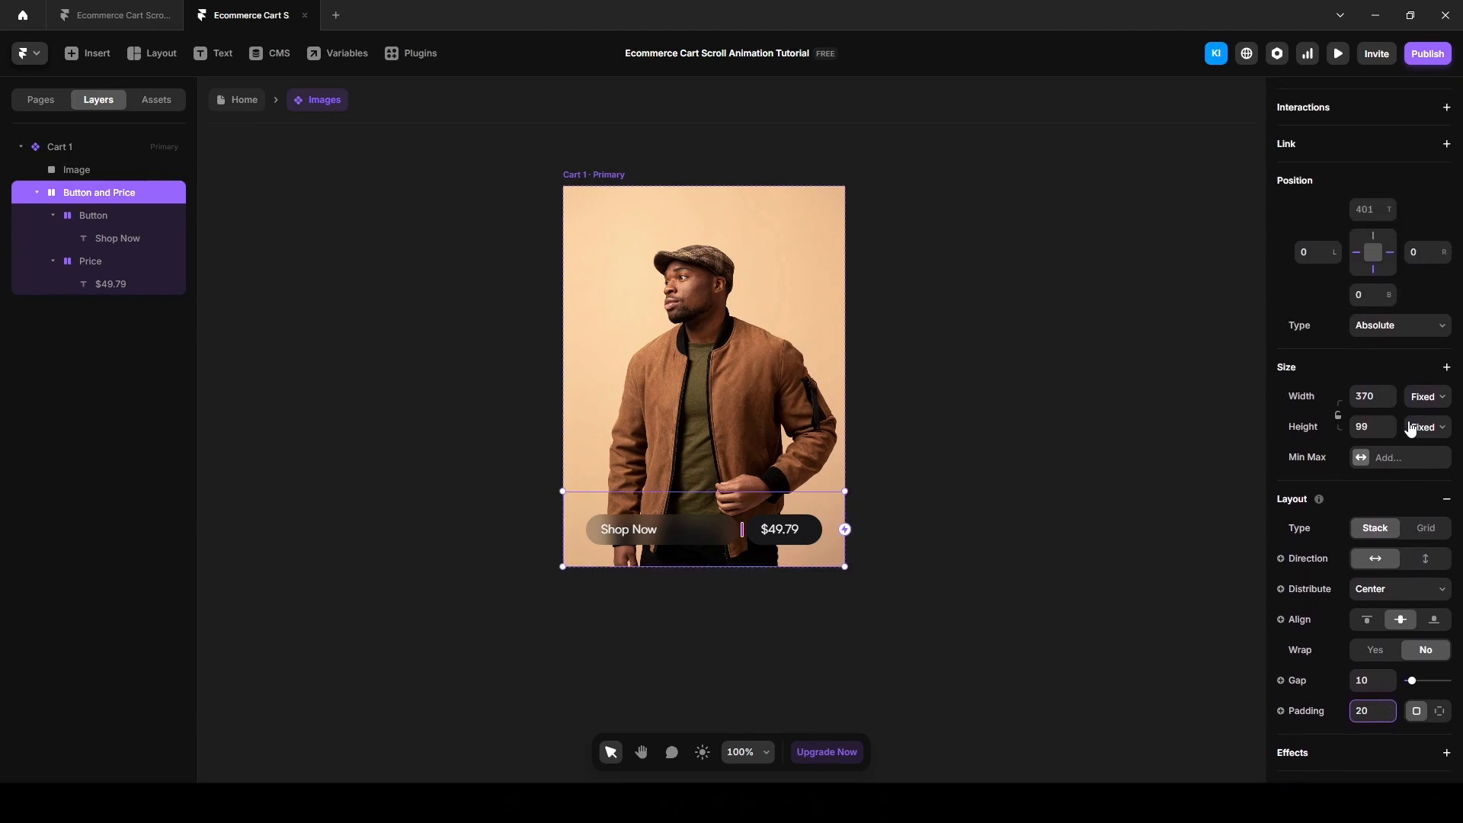
left_click(1422, 426)
left_click(1430, 504)
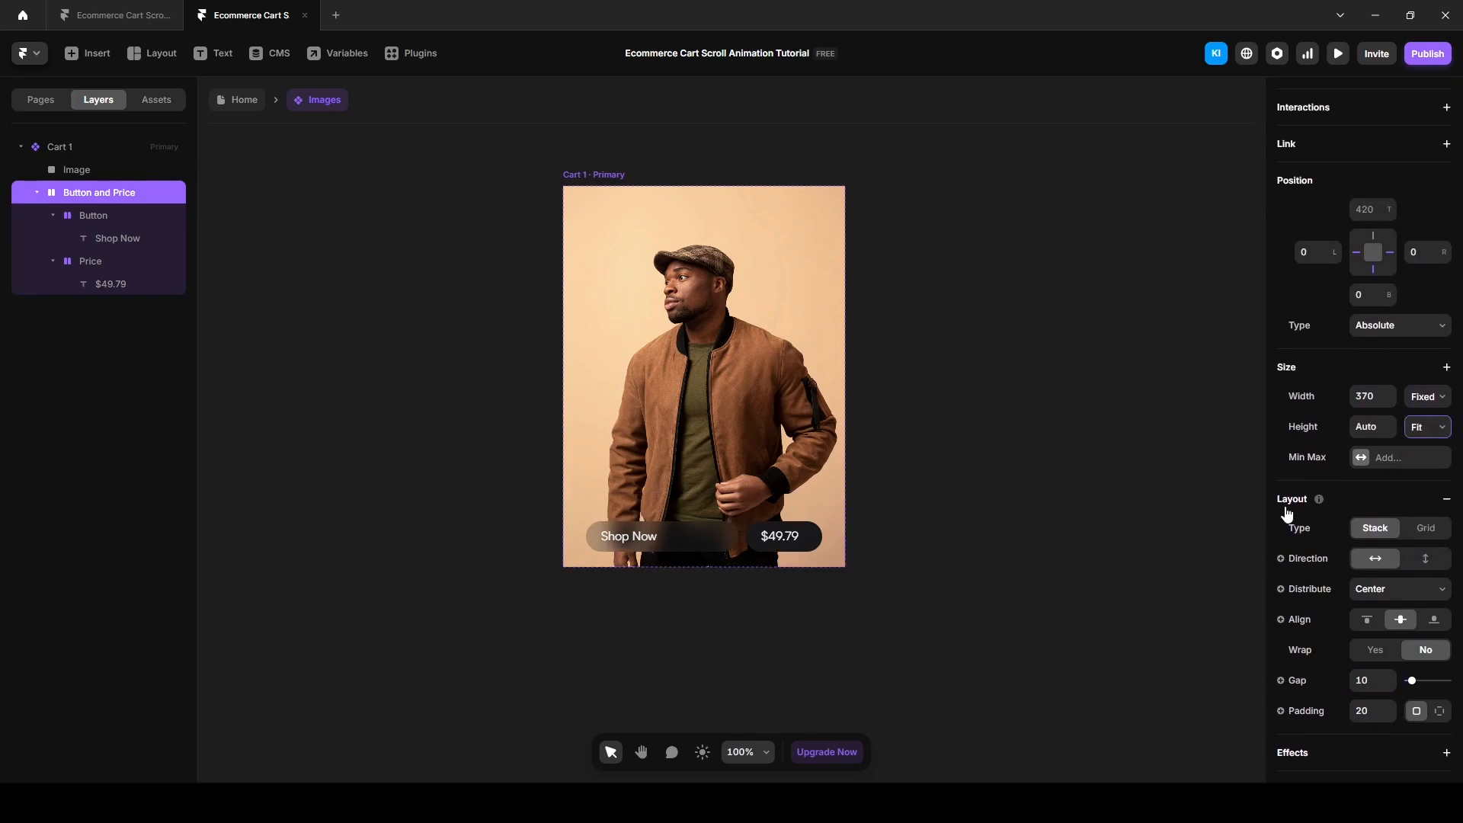
Step: Set the corner radius of the primary Cart 1 card to 30
left_click(573, 176)
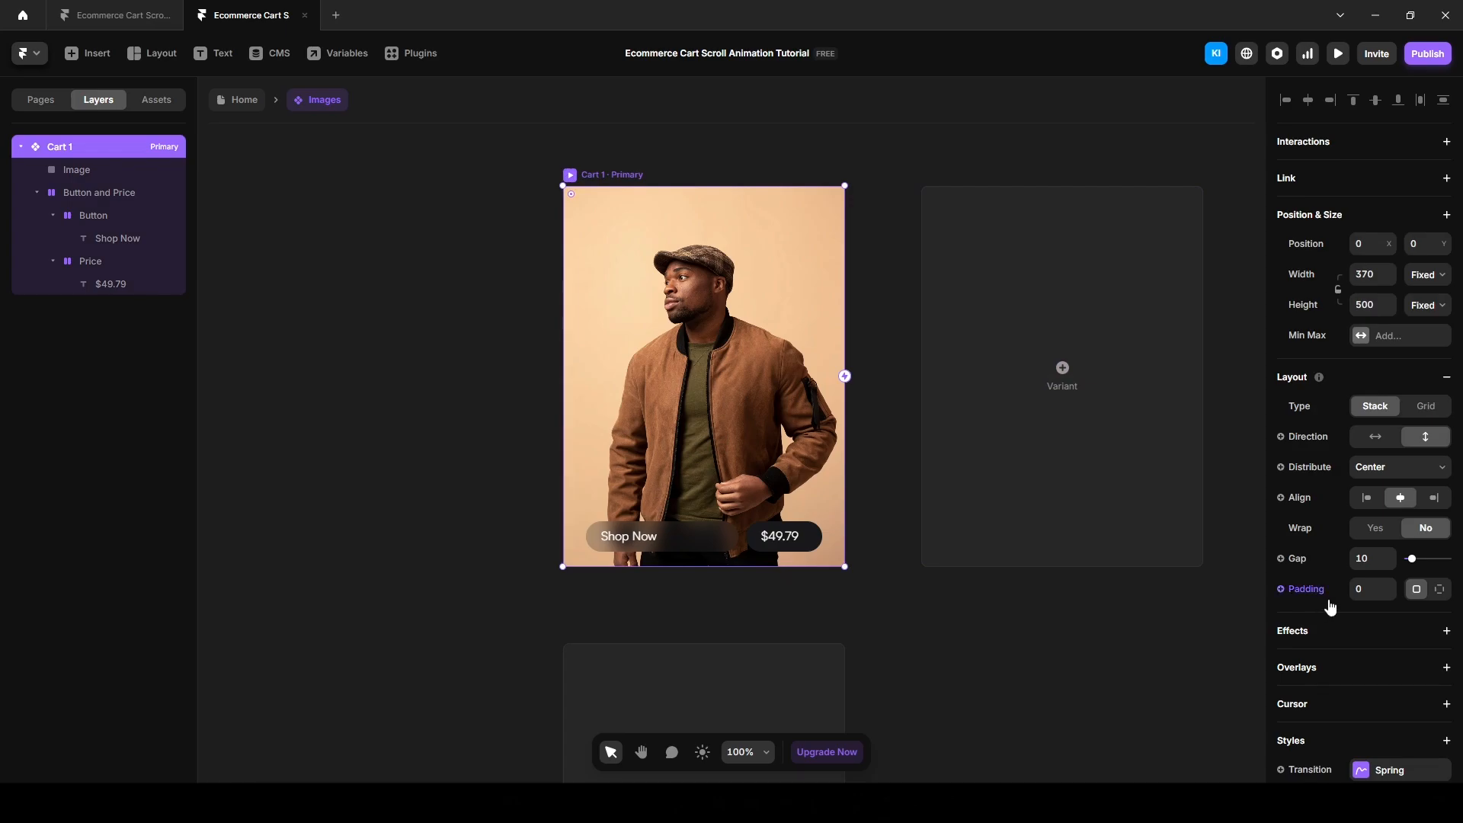
scroll(1332, 610, "down", 5)
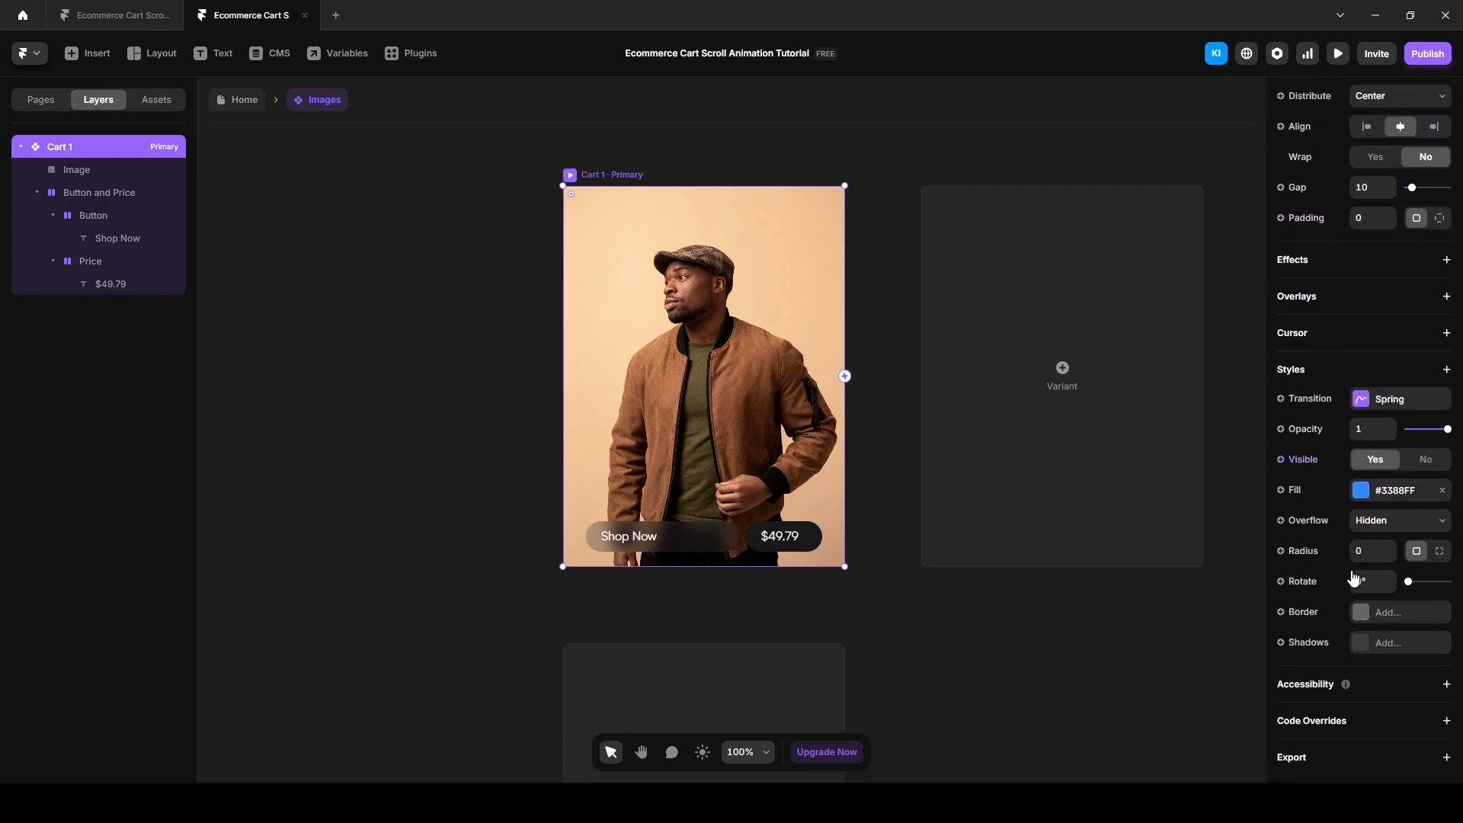
left_click(1364, 551)
type("30")
key("Return")
left_click(450, 433)
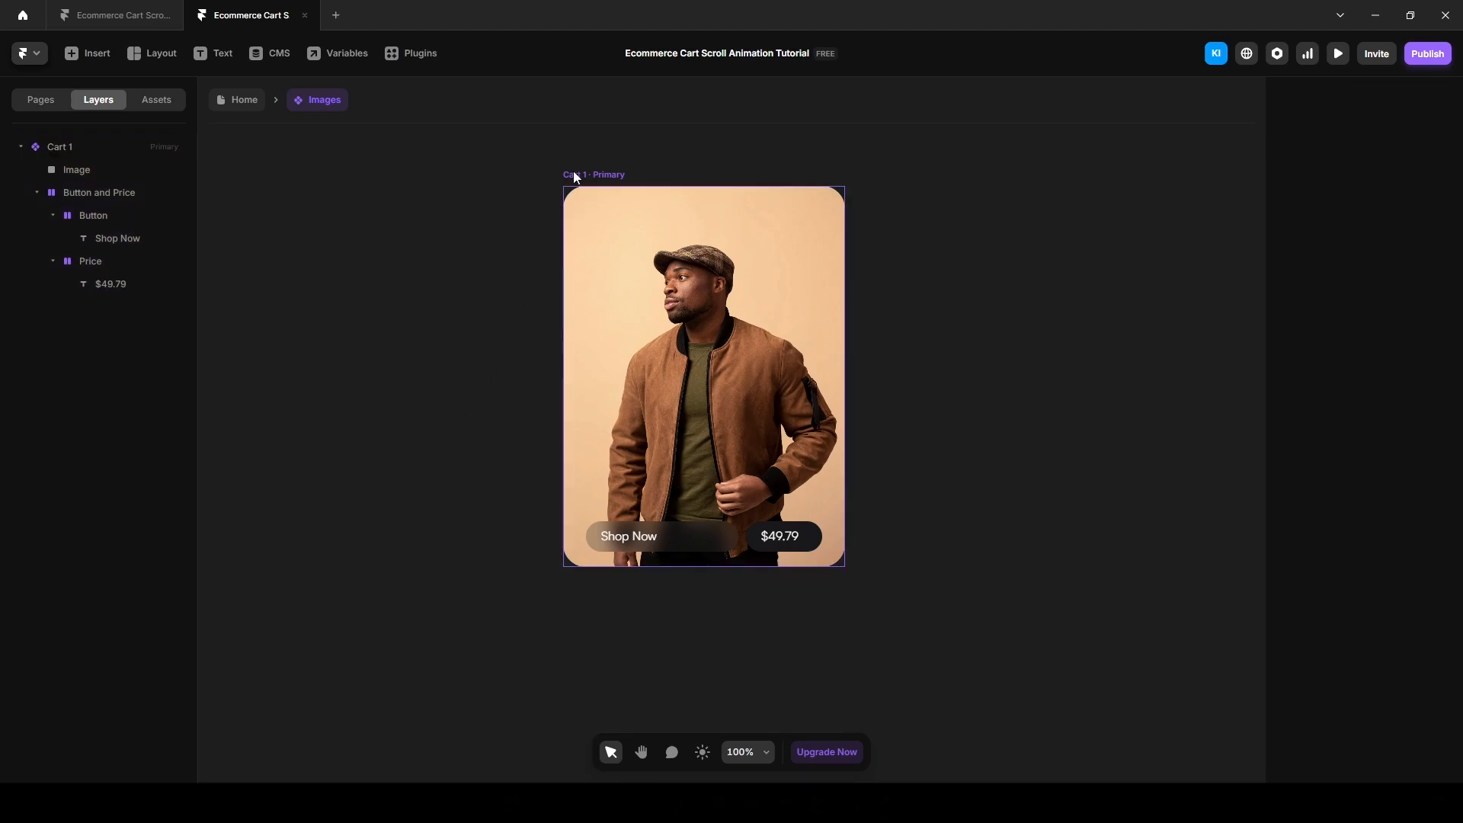
Step: Add two further variants of the Cart 1 card to the Images component
left_click(71, 145)
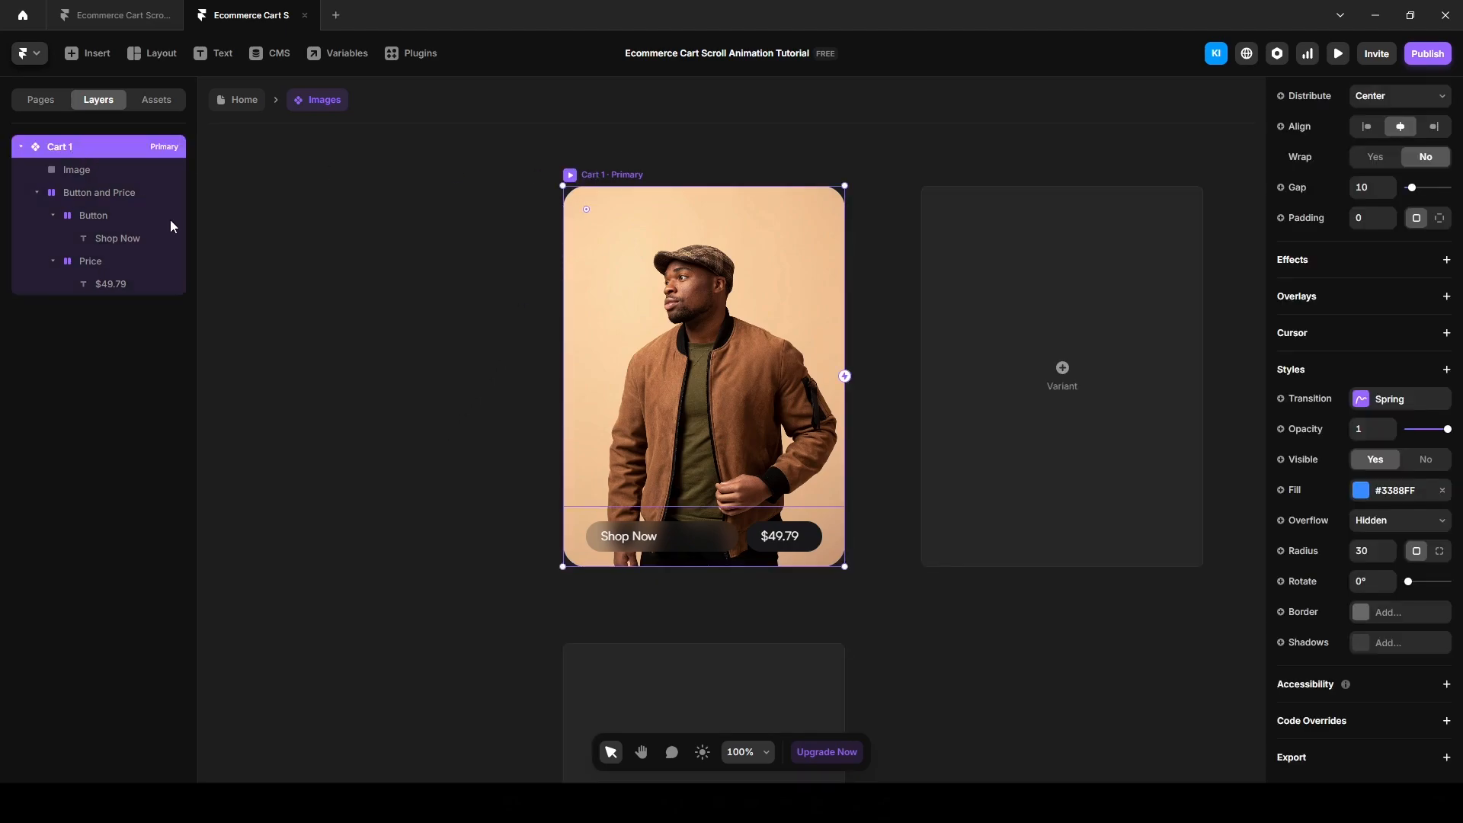
left_click(1062, 374)
left_click(1091, 471)
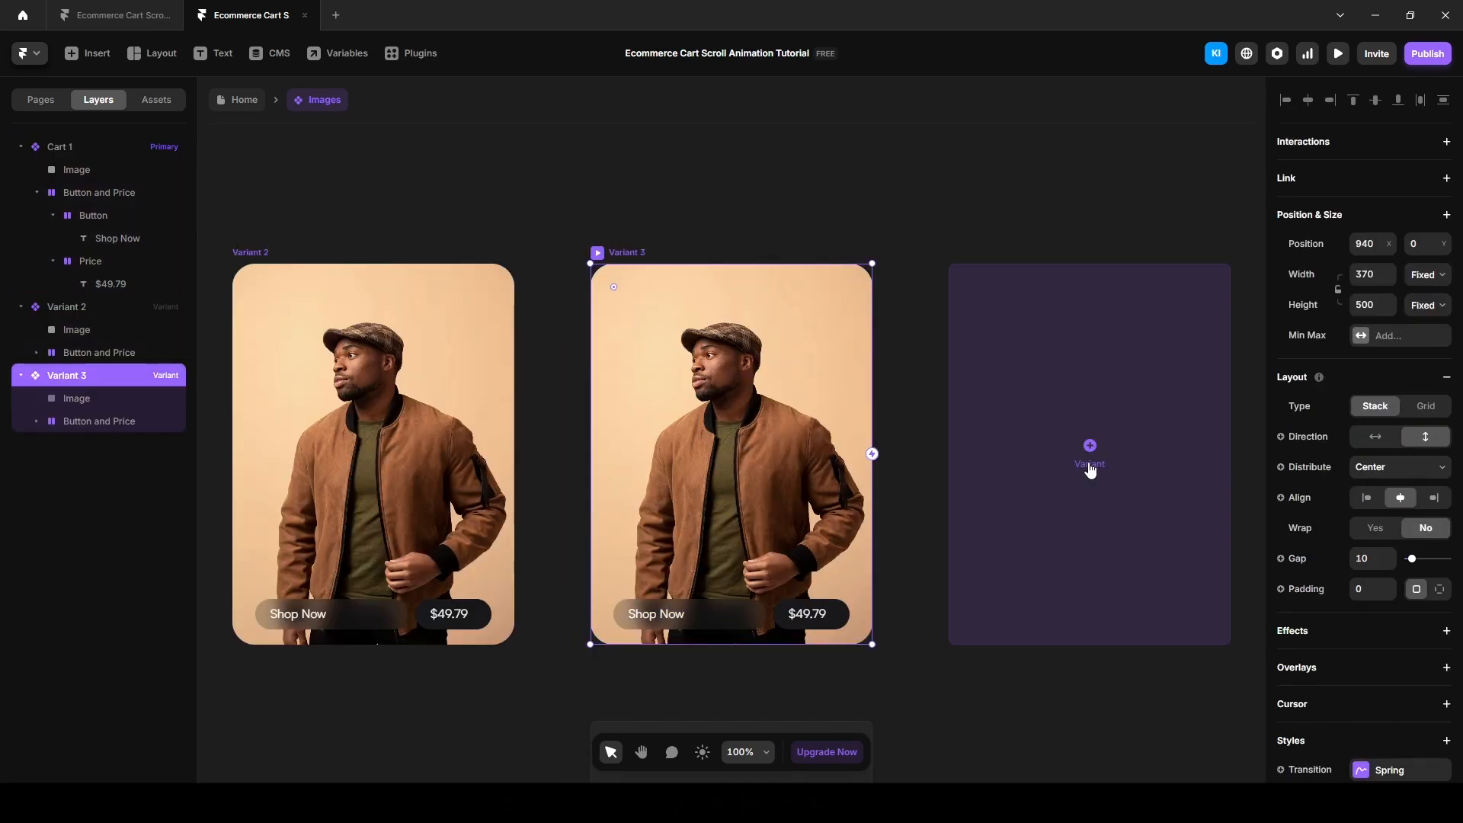
left_click(667, 199)
key("space")
left_click_drag(575, 195, 870, 162)
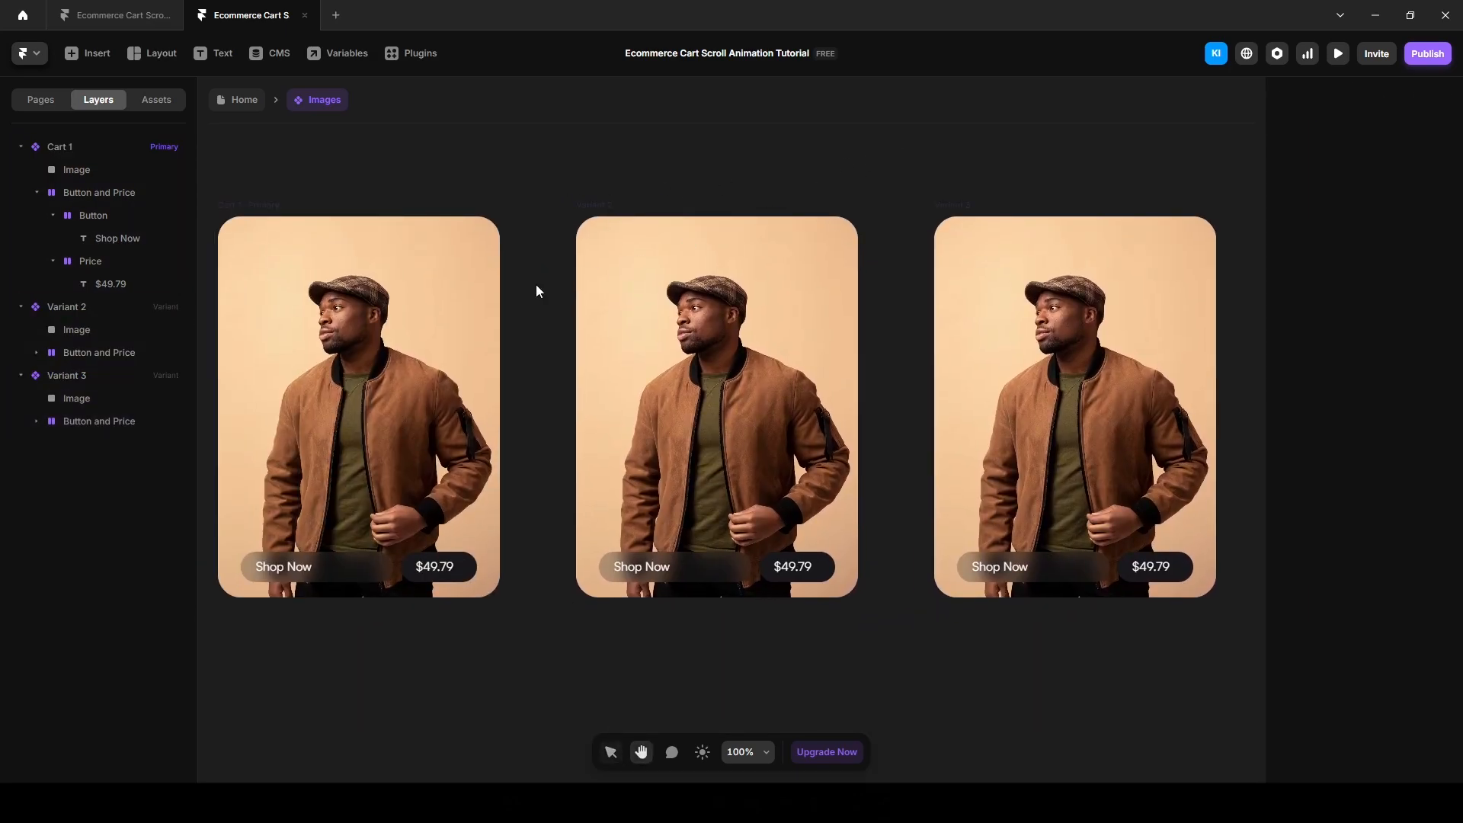
Step: Find the Video element among the insertable elements and place it on Variant 2's image
left_click(121, 329)
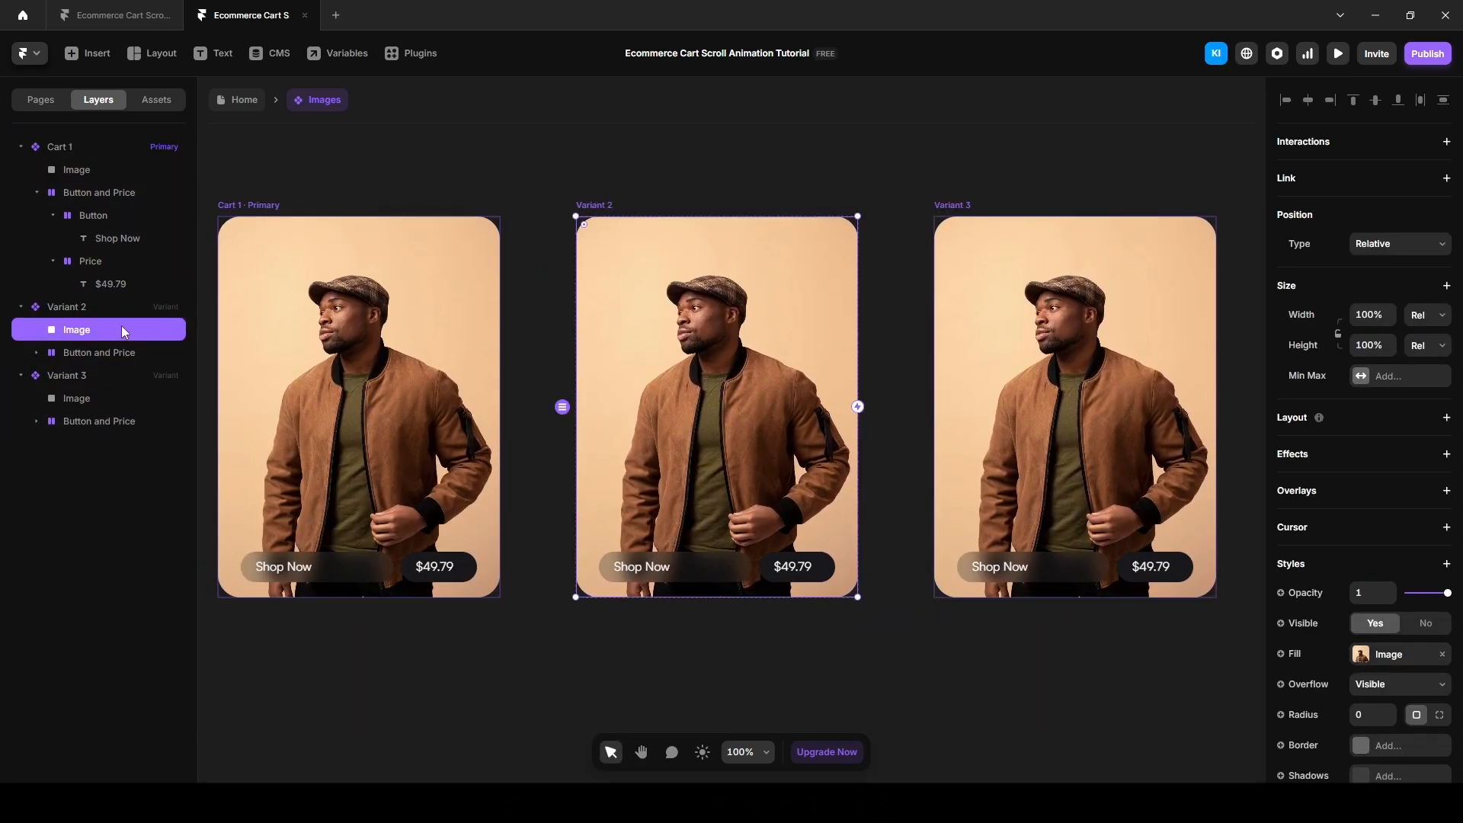
left_click(90, 53)
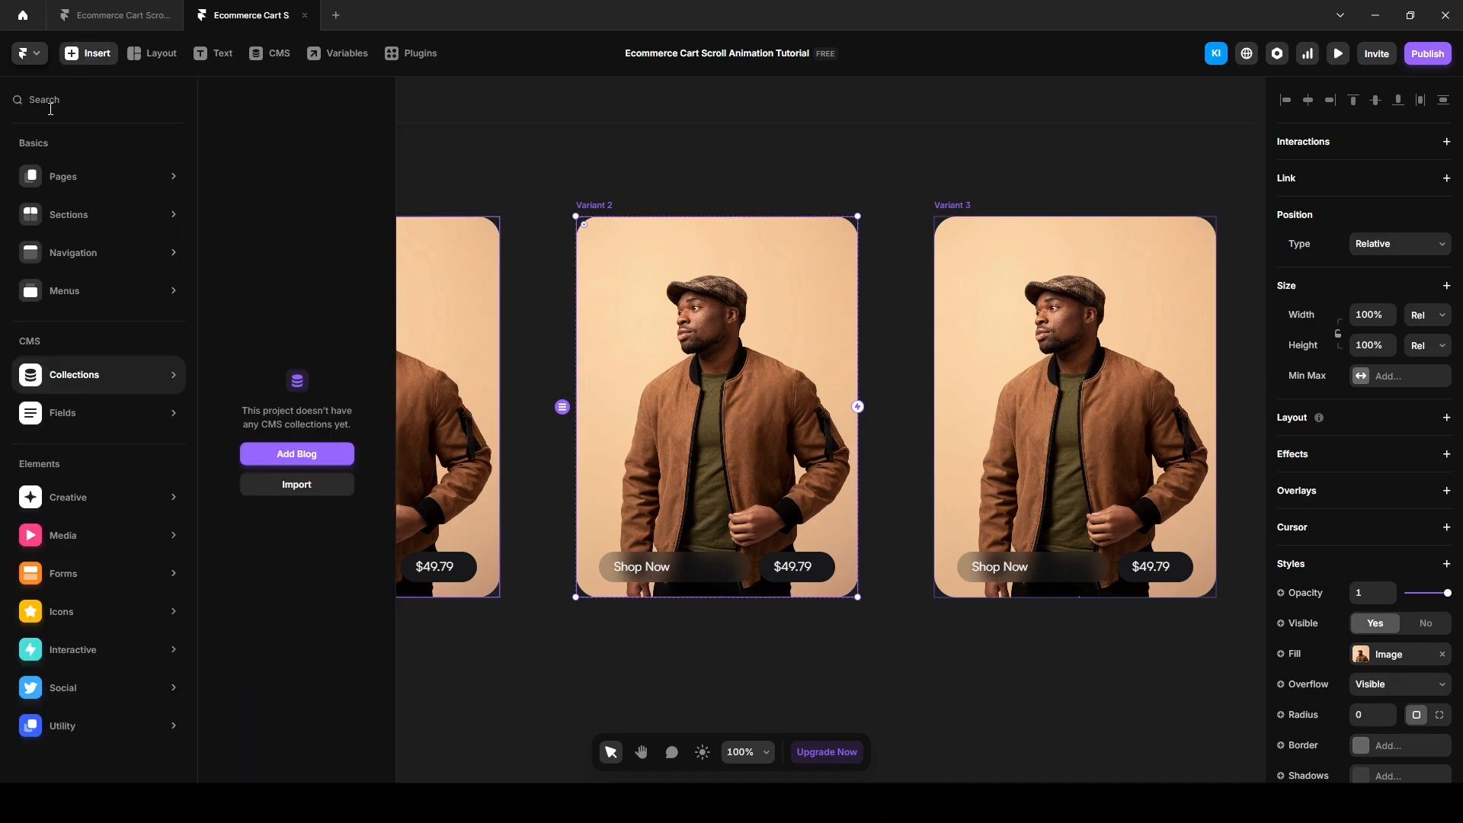
left_click(51, 103)
type("video")
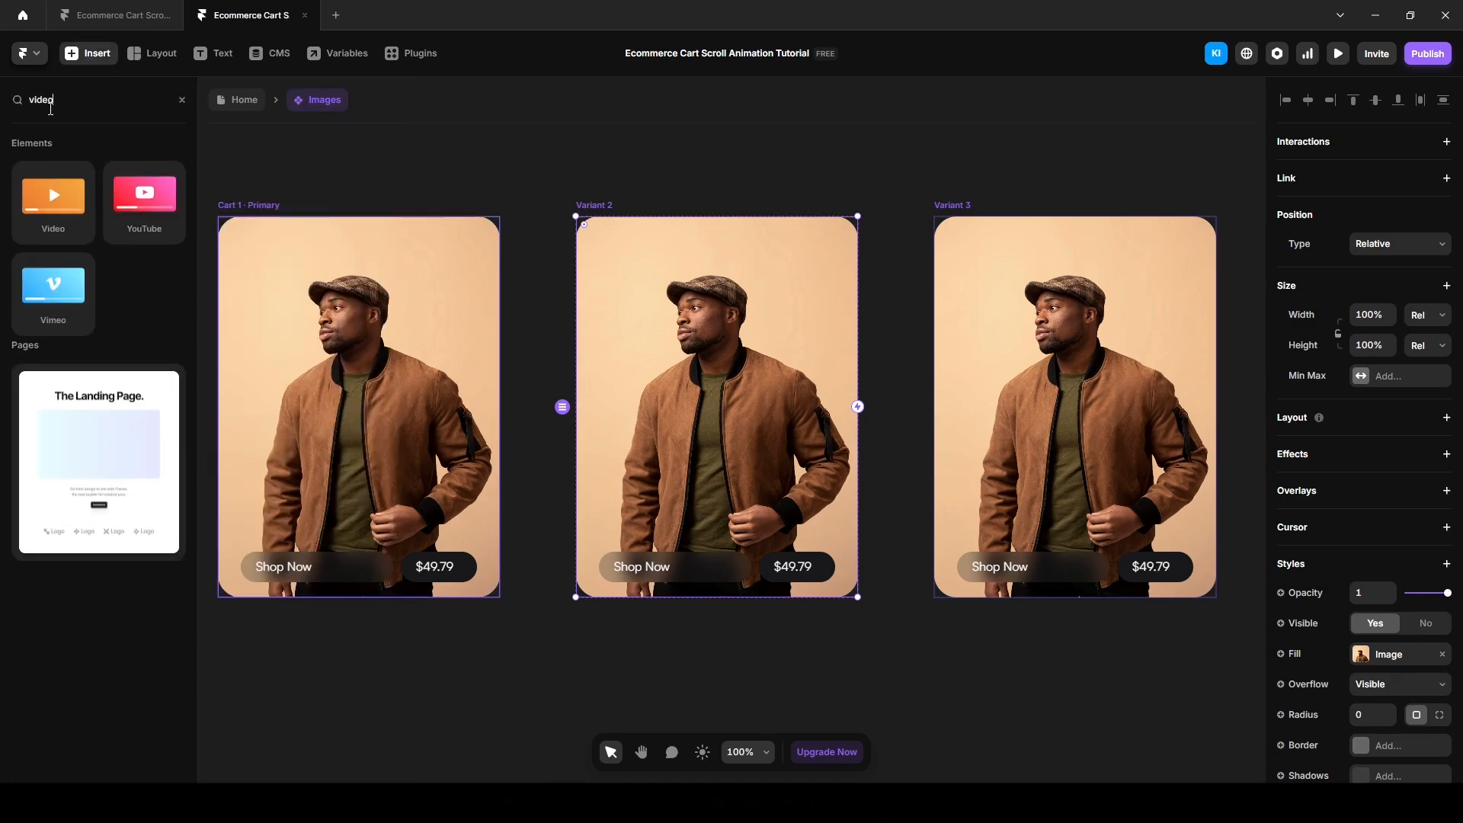
left_click(57, 201)
left_click(705, 365)
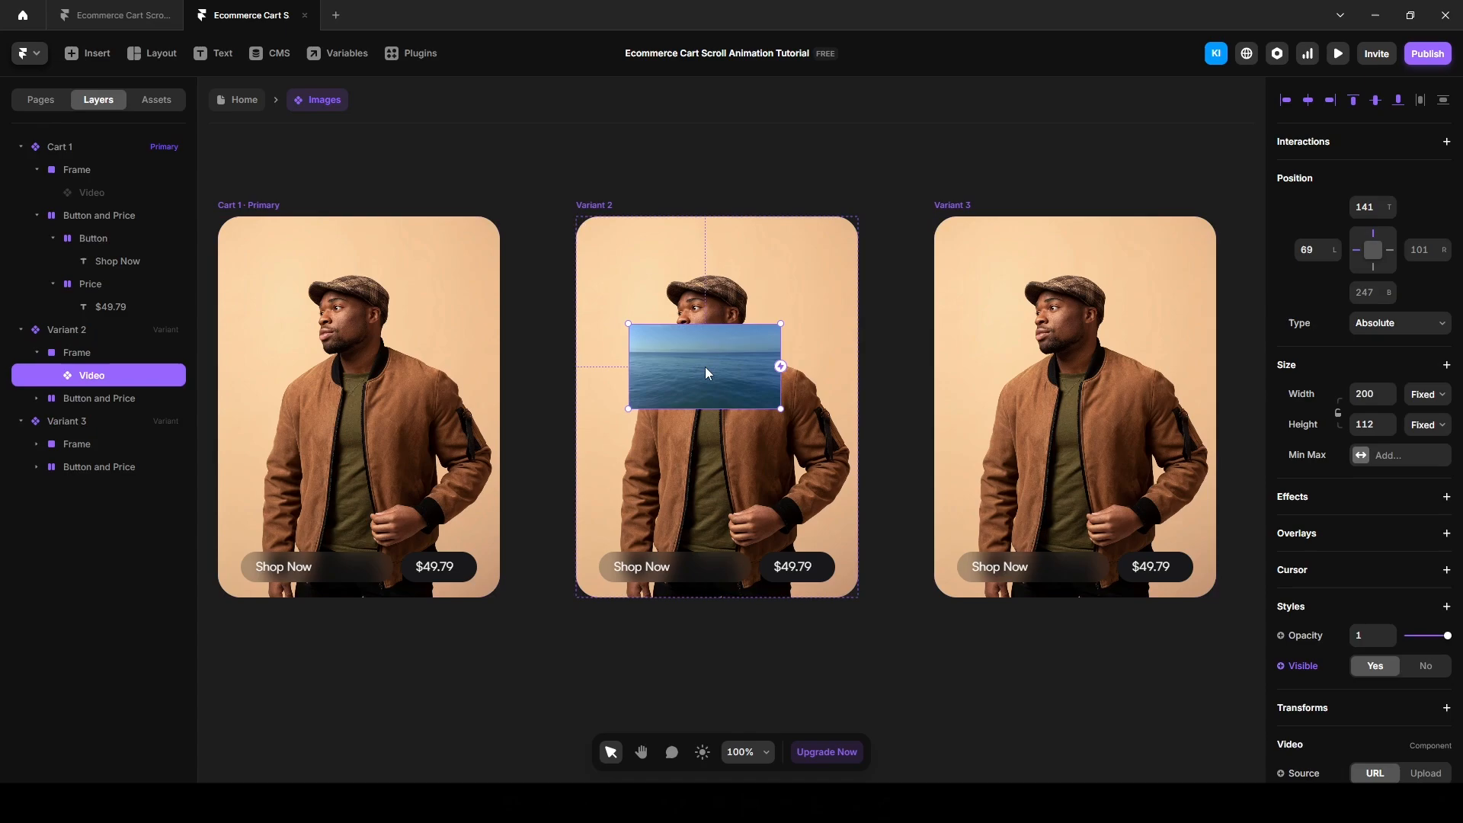
Step: Move the video out of the image frame to the top of Variant 2's layers and delete that variant's image
left_click_drag(88, 375, 82, 348)
left_click(78, 374)
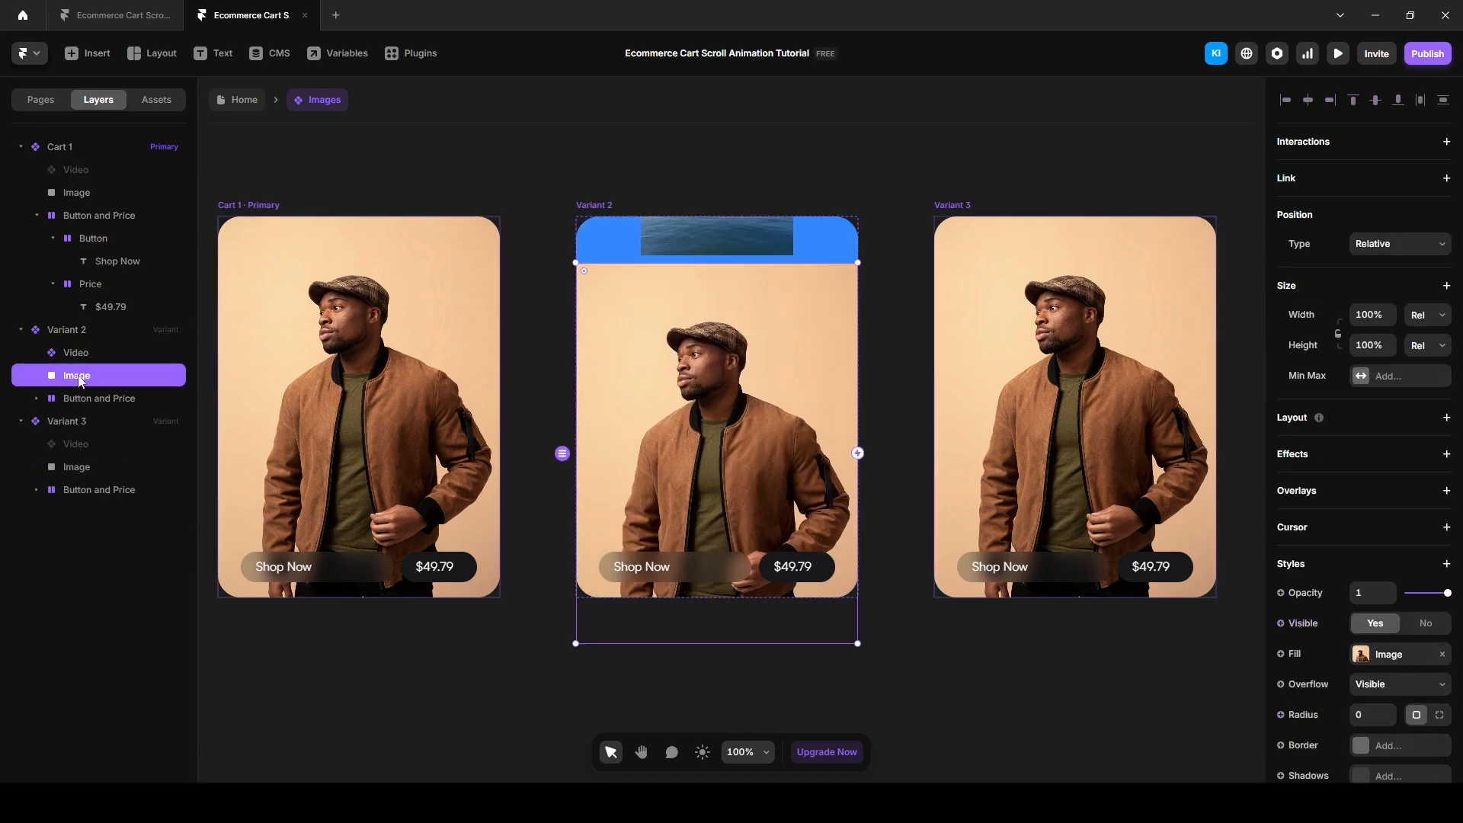
key("Delete")
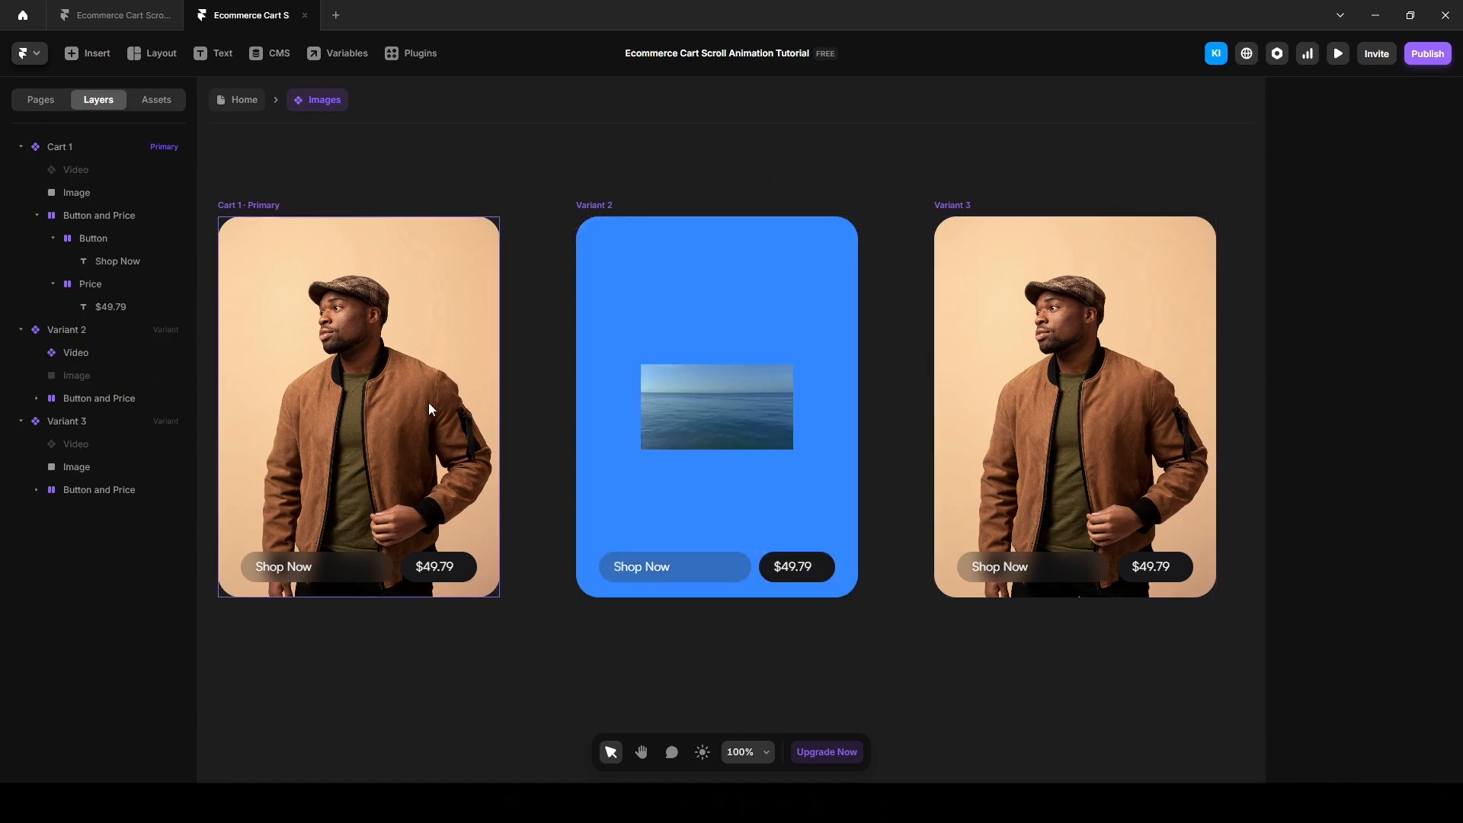
Step: Make the Variant 2 video's width relative and set it to 100%
left_click(712, 403)
left_click(1427, 288)
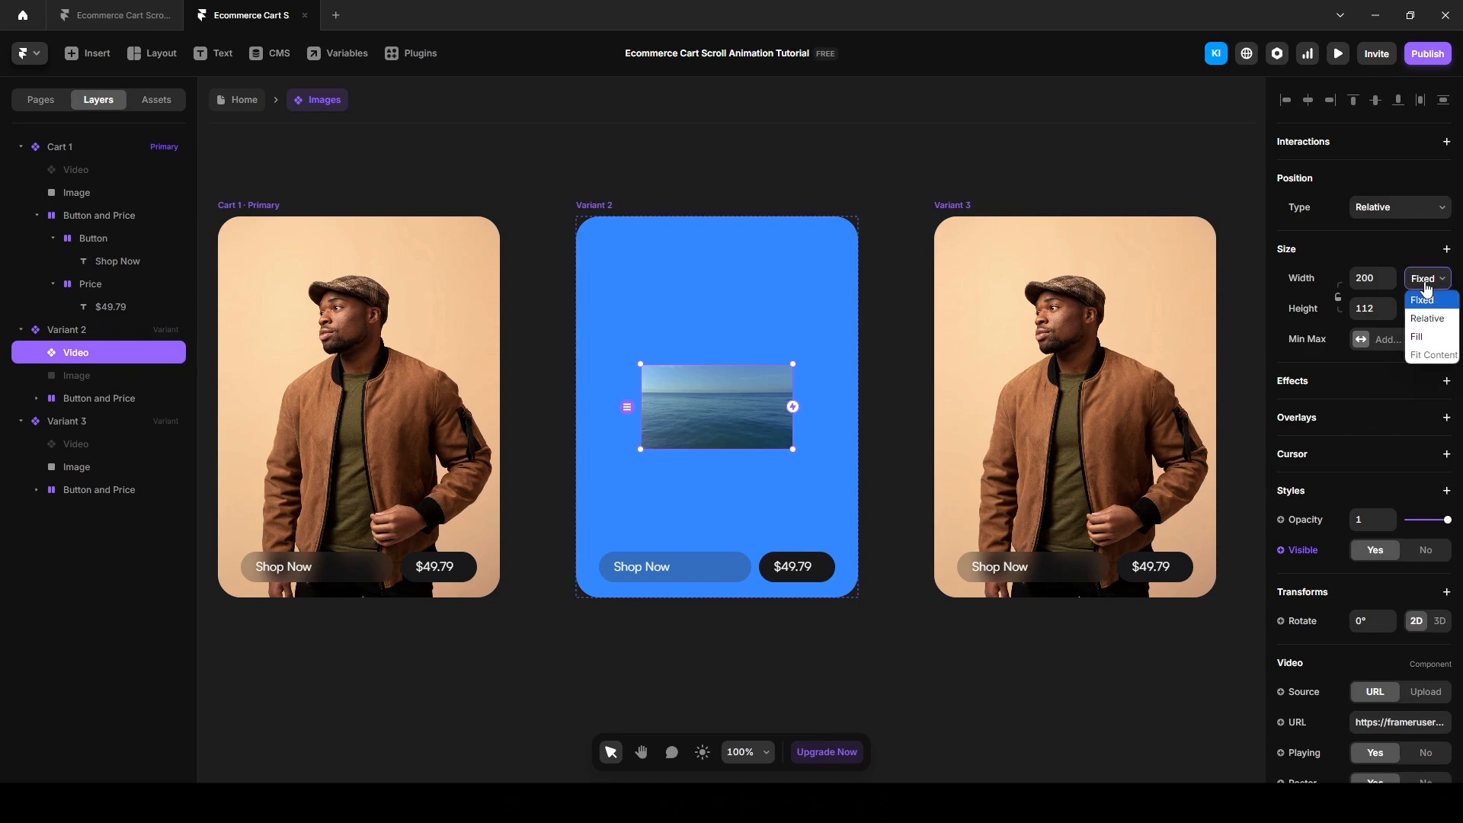
left_click(1428, 327)
left_click(1377, 280)
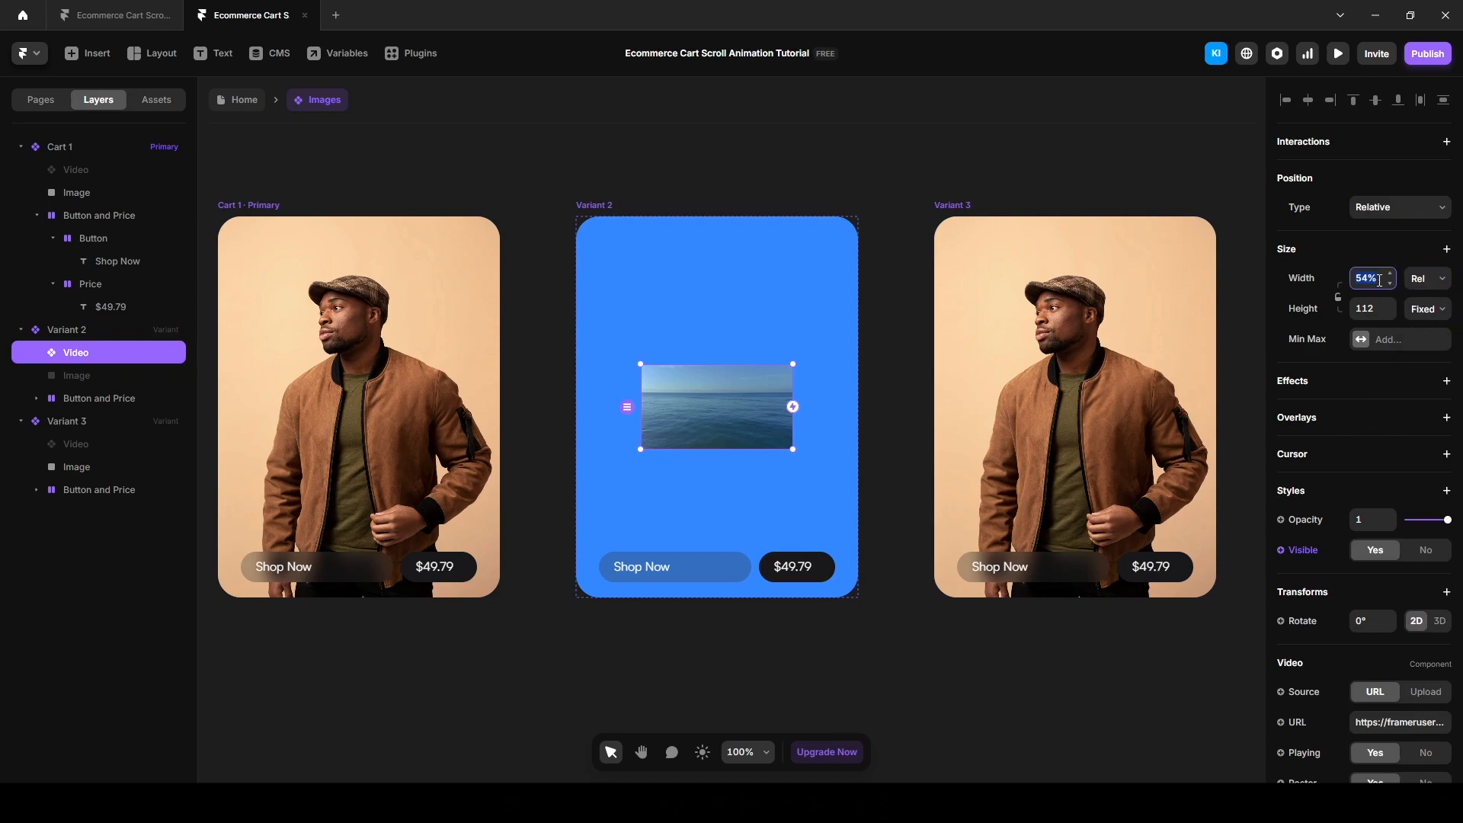
type("100")
key("Return")
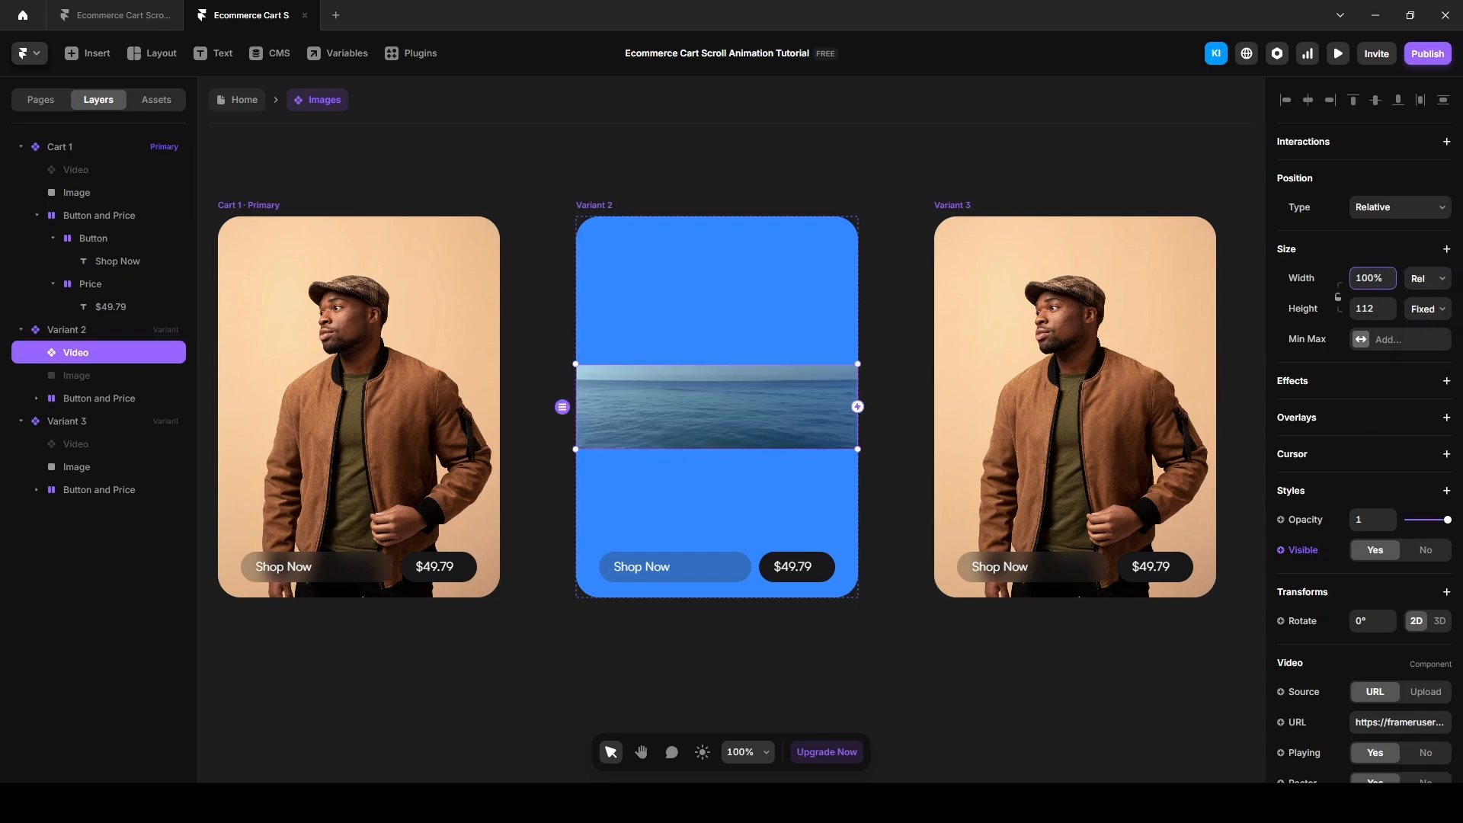
Step: Make the Variant 2 video's height relative and set it to 100%
left_click(1427, 309)
left_click(1427, 349)
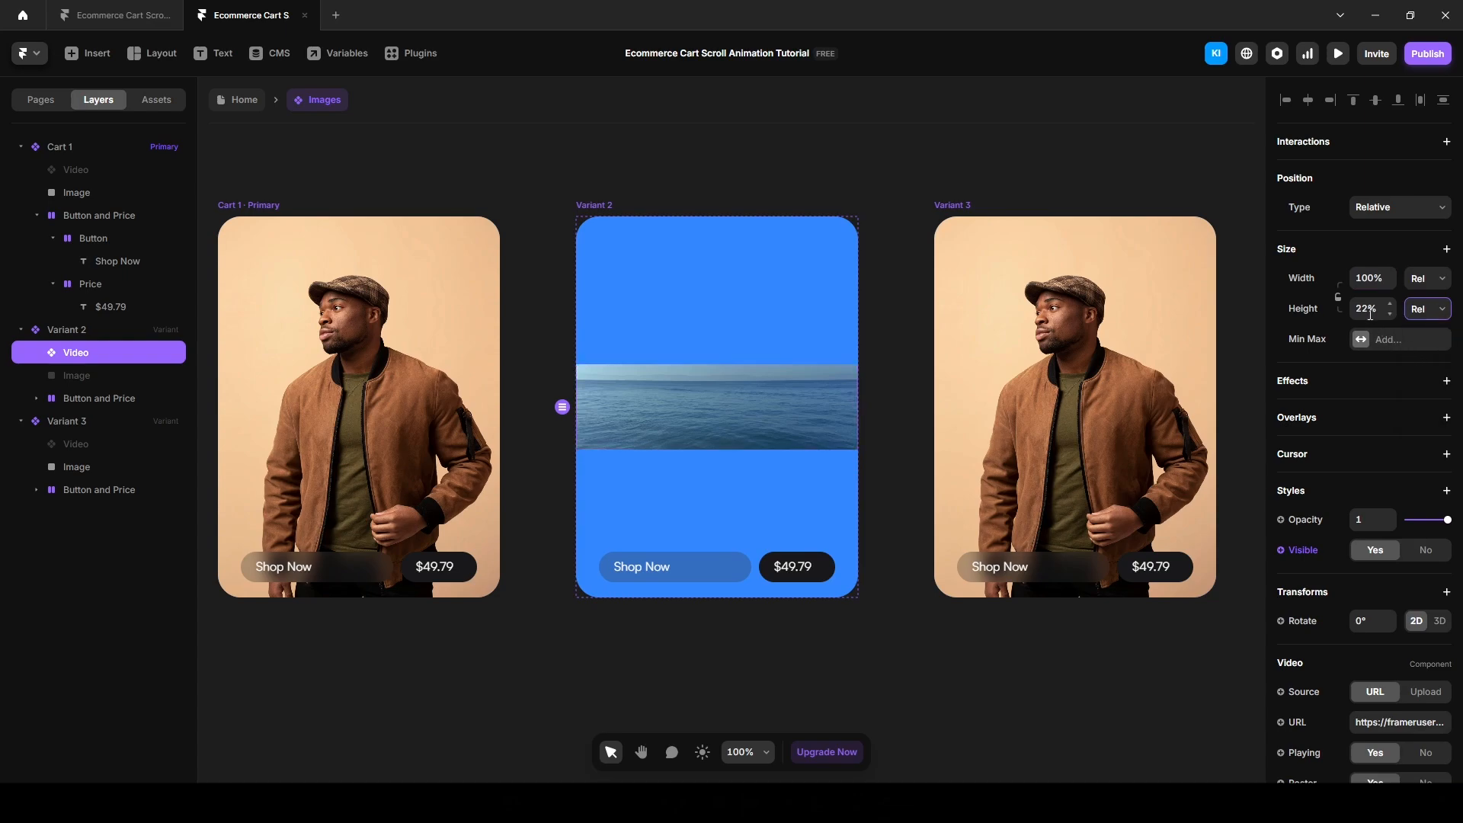
left_click(1370, 314)
type("100")
key("Return")
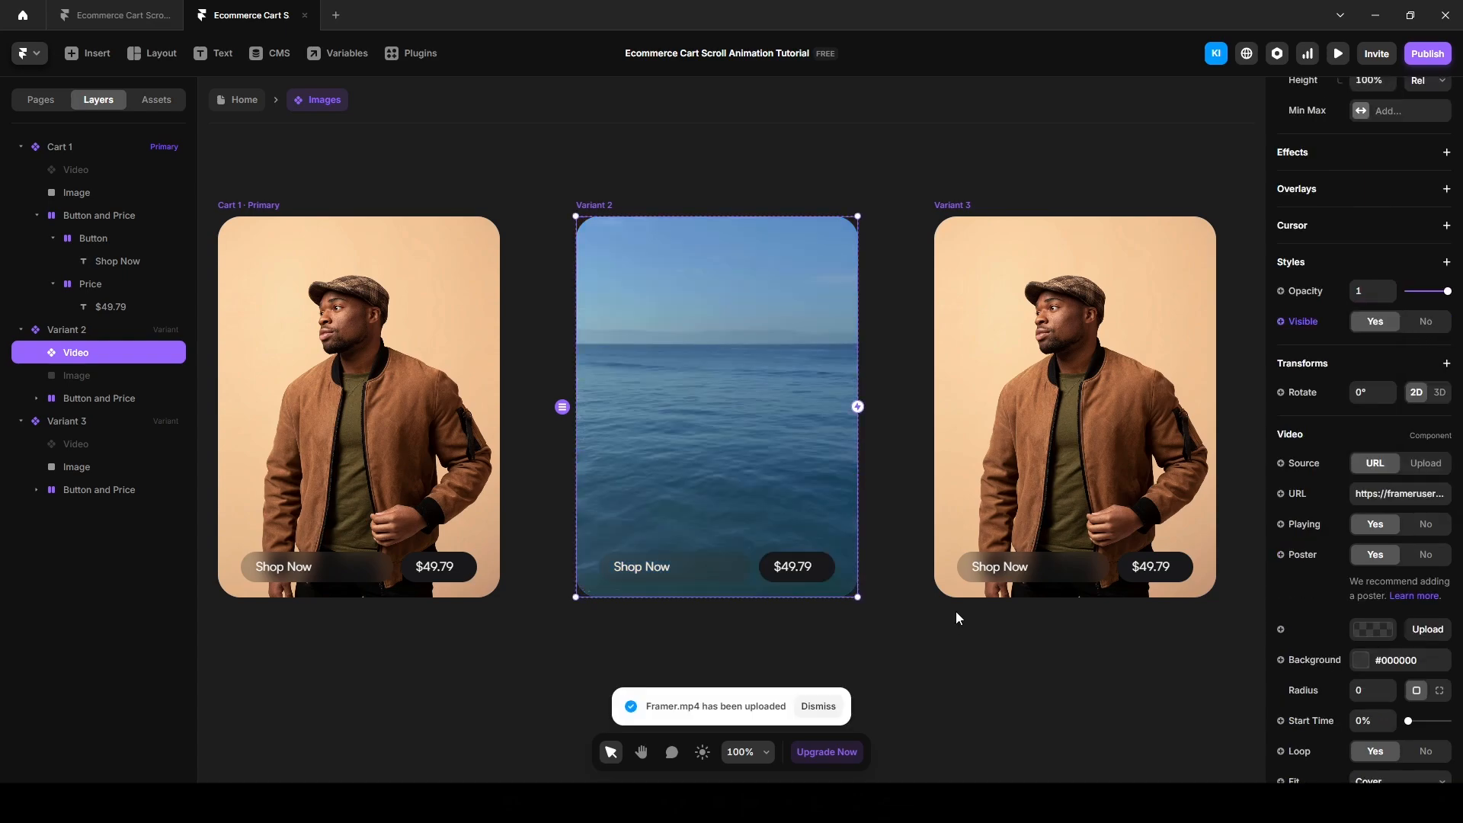
Step: Replace the image fill in Variant 3 with 2.png
left_click(992, 308)
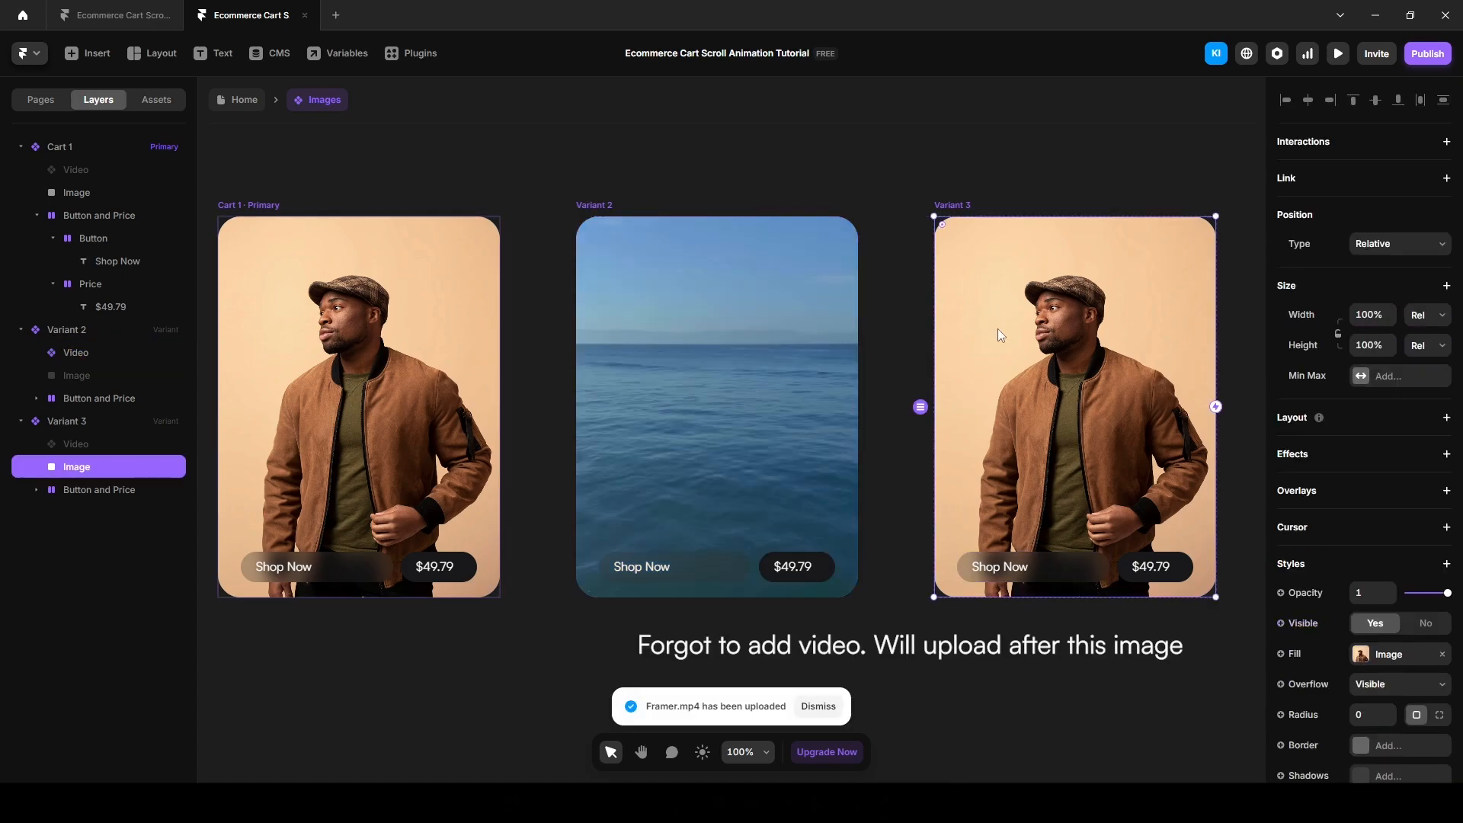
left_click(1369, 655)
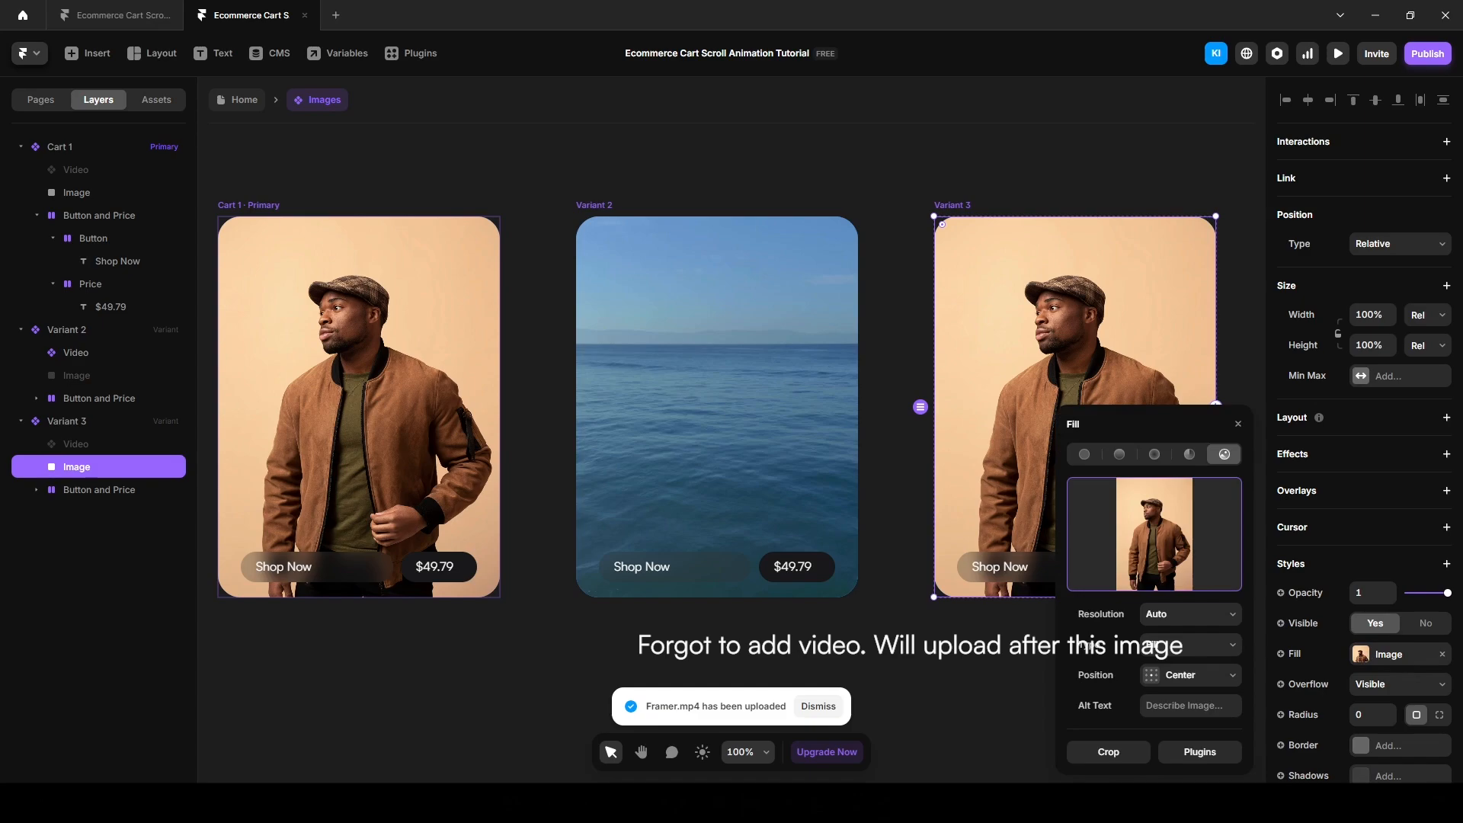
left_click(1113, 503)
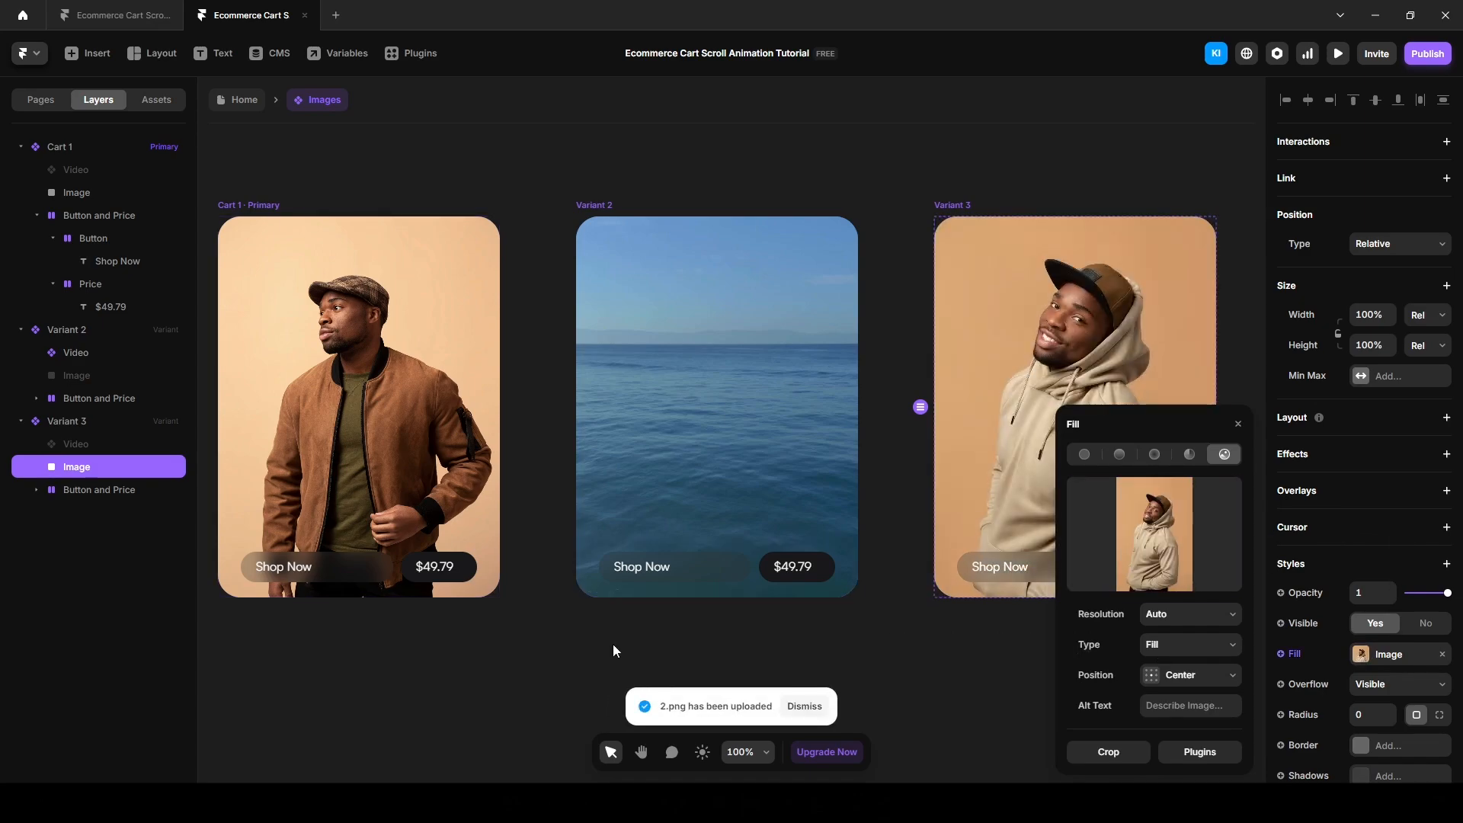
left_click(612, 650)
Step: Rename Variant 2 as Cart 2 and Variant 3 as Cart 3
double_click(75, 332)
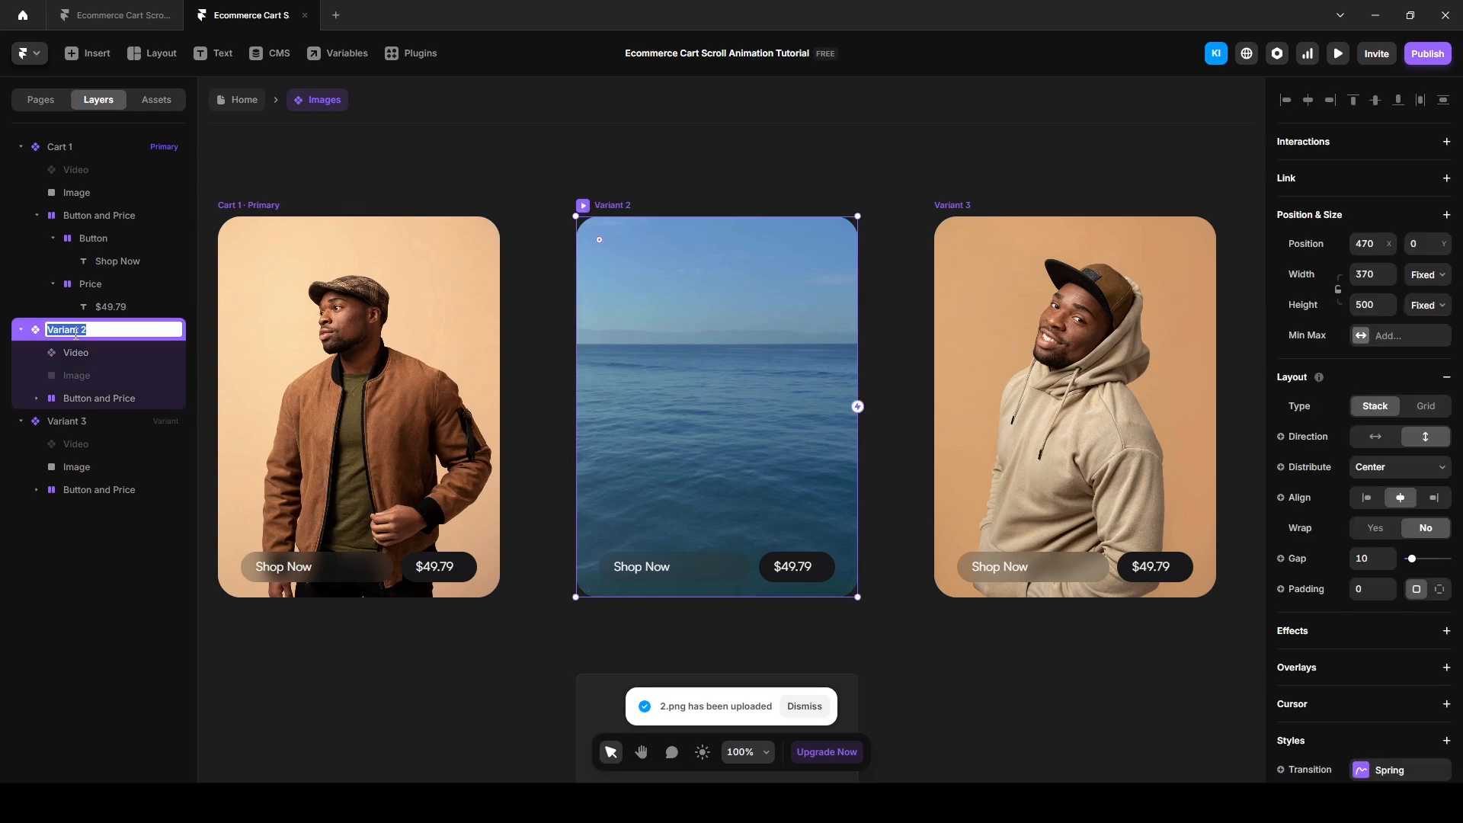
type("Cart 2")
key("Return")
left_click(75, 422)
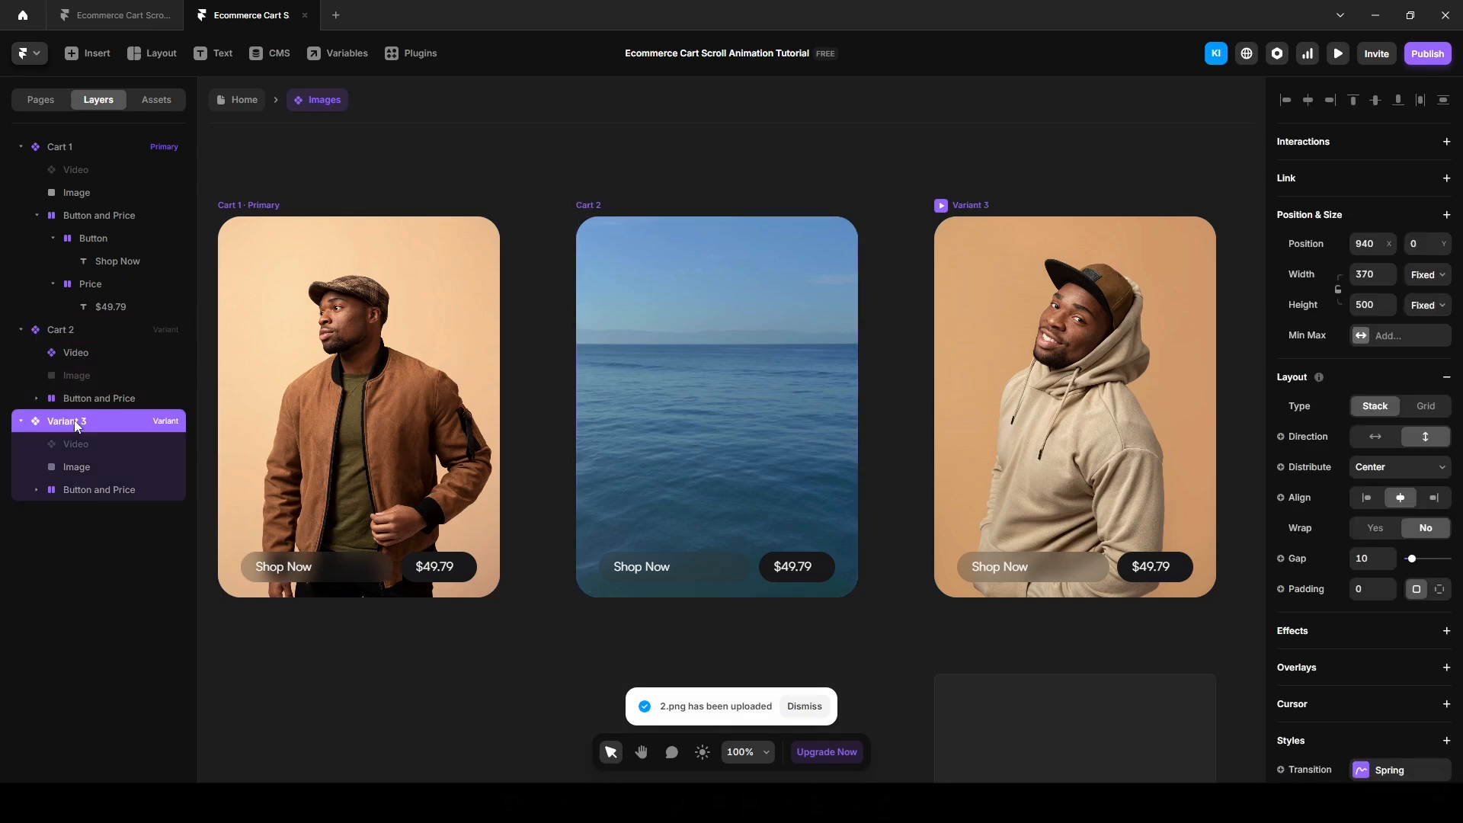
double_click(75, 423)
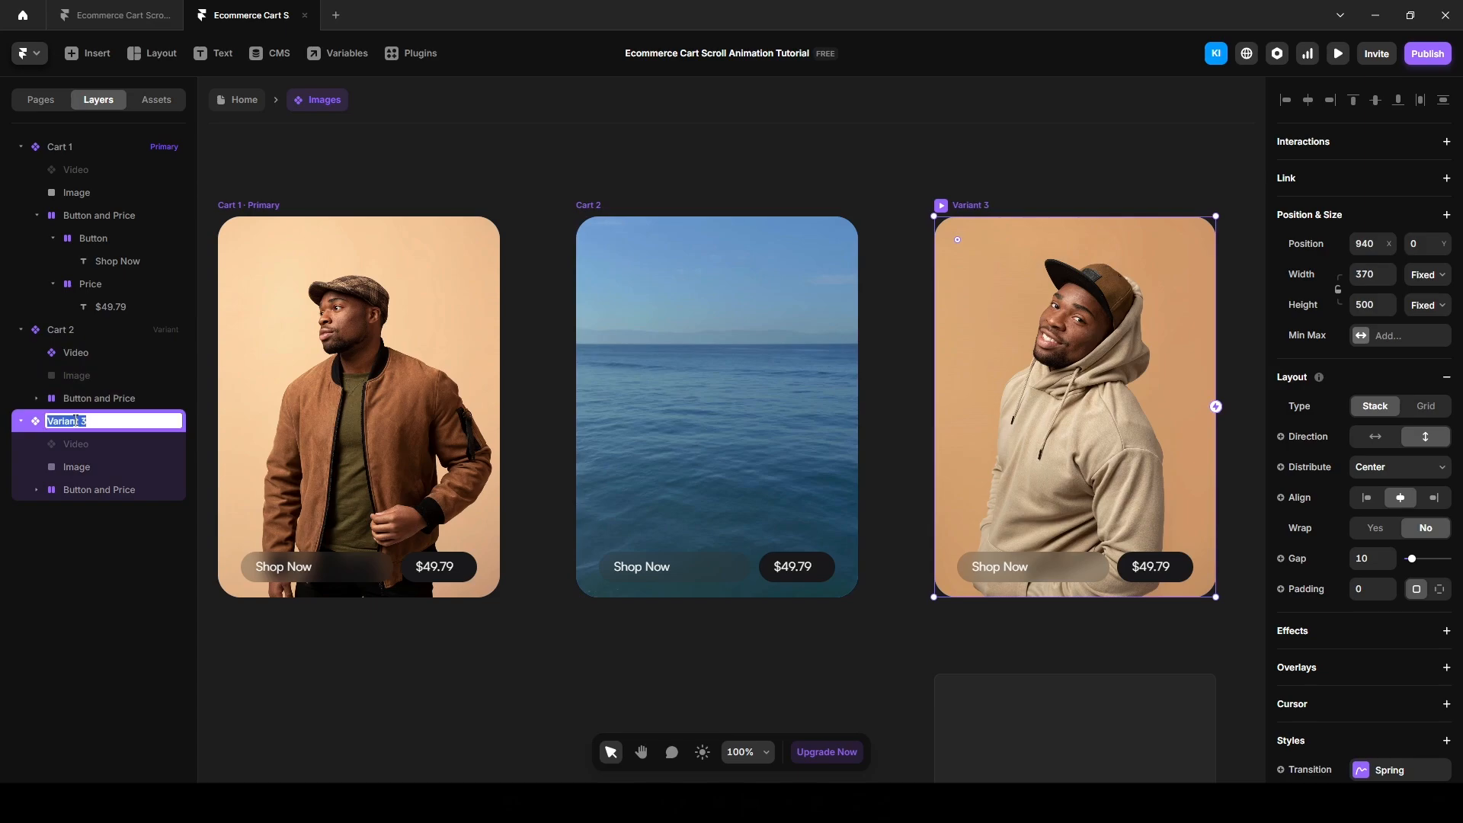
type("Cart 3")
key("Return")
left_click(922, 656)
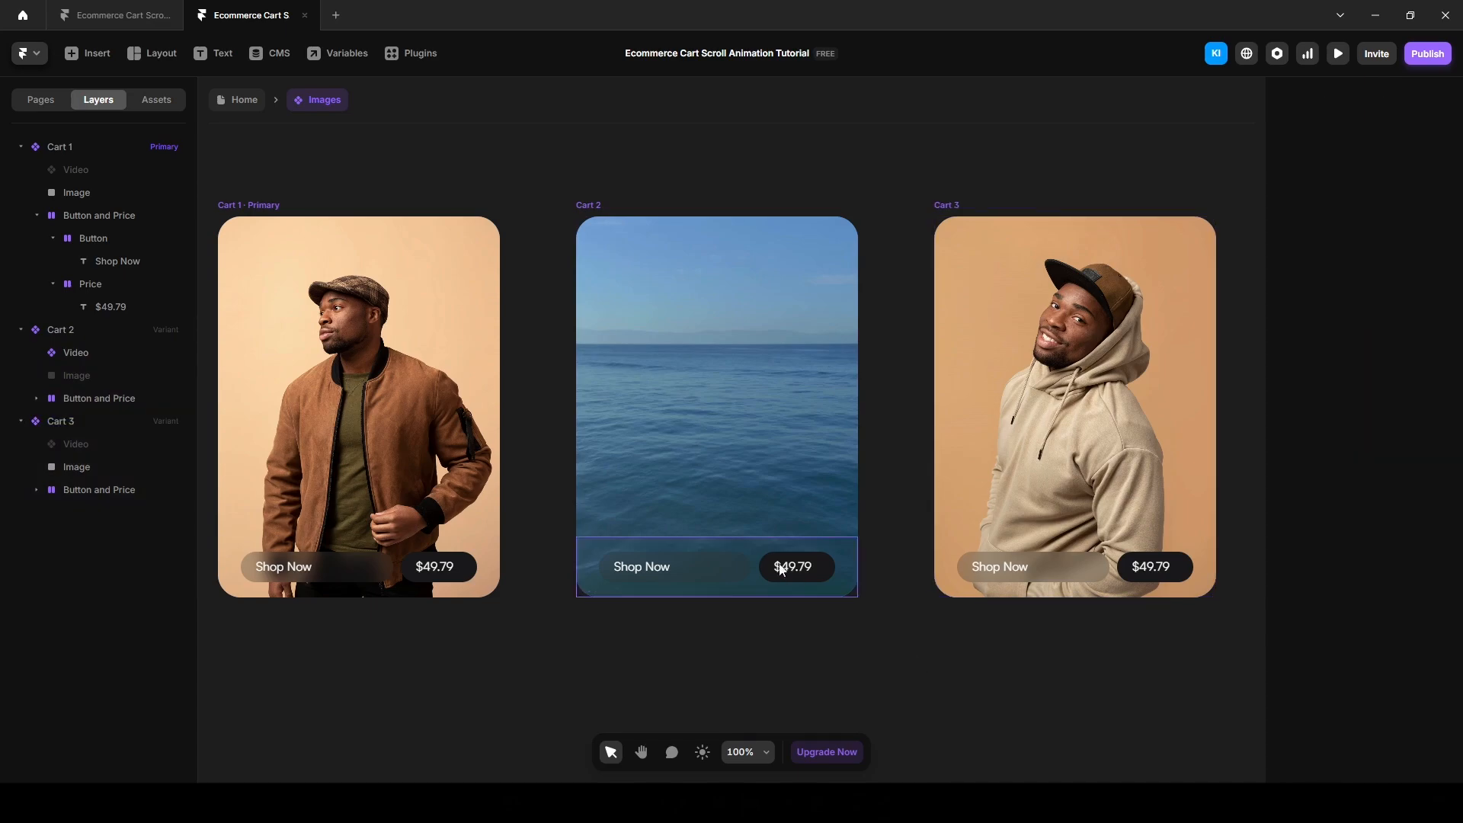
Step: Switch the Cart 2 video's source to an uploaded file, choose Framer.mp4, and preview the card
left_click(719, 391)
scroll(1408, 508, "down", 3)
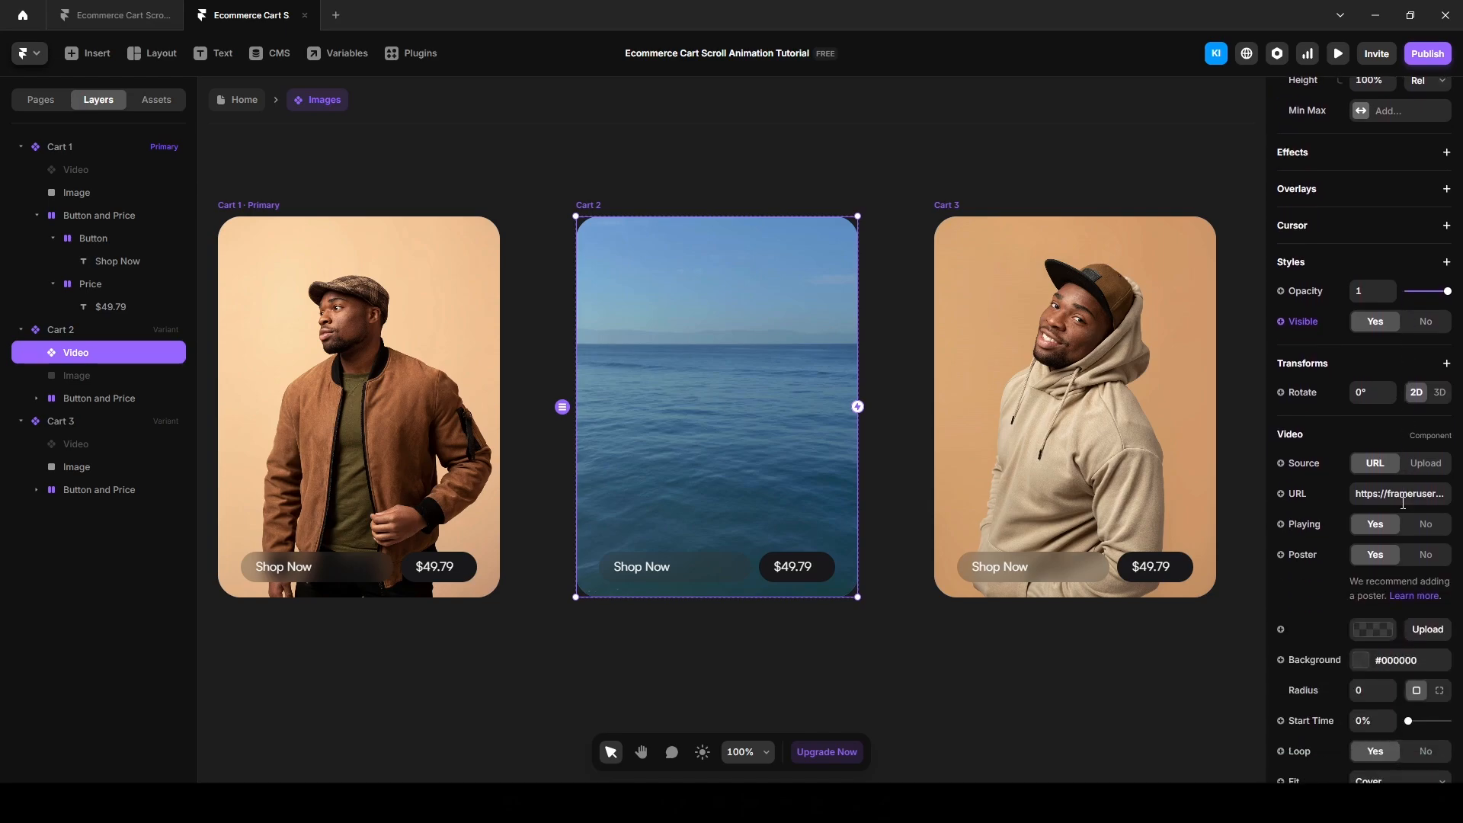
left_click(1423, 463)
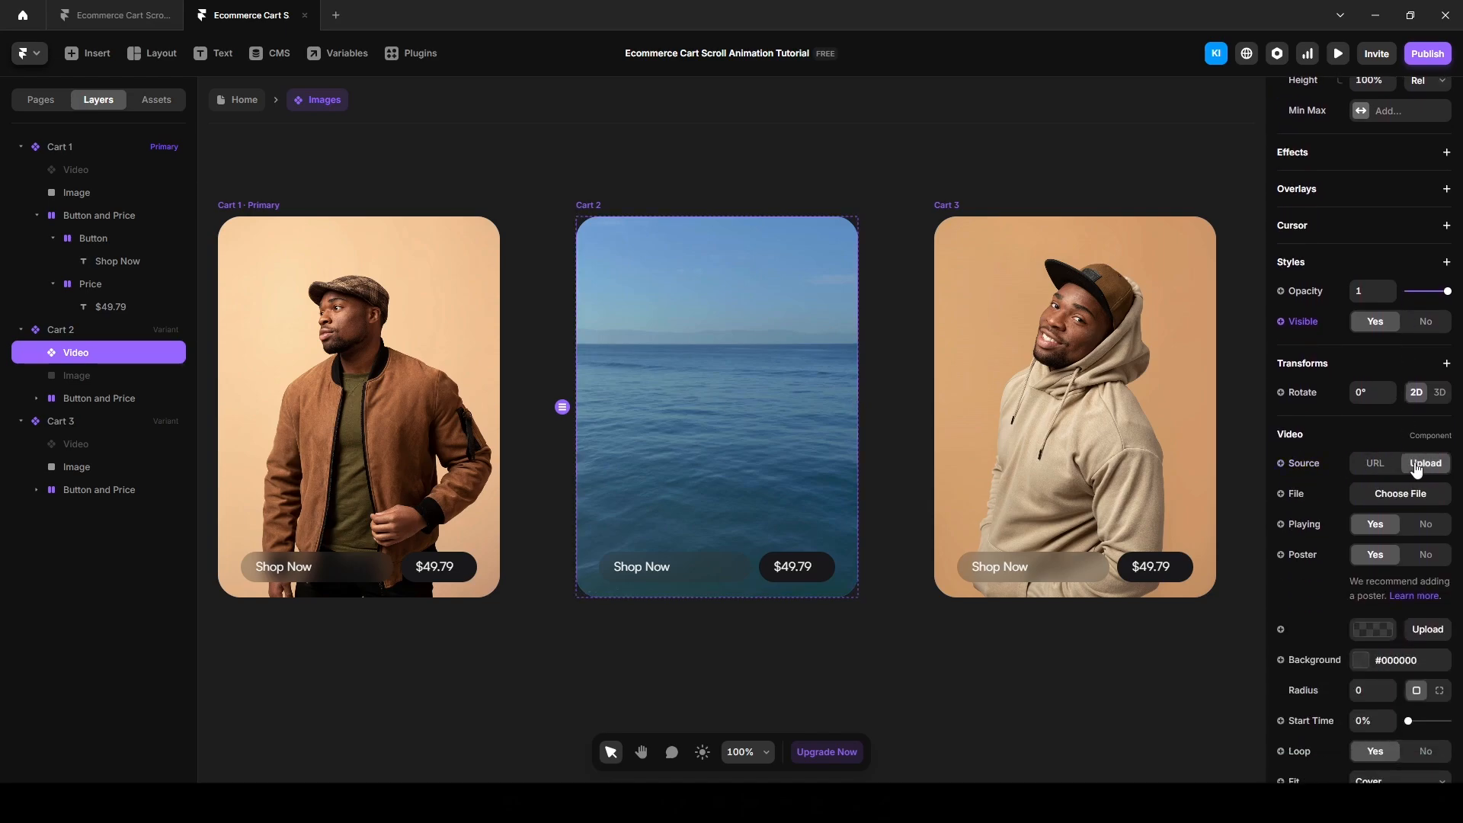
left_click(1378, 498)
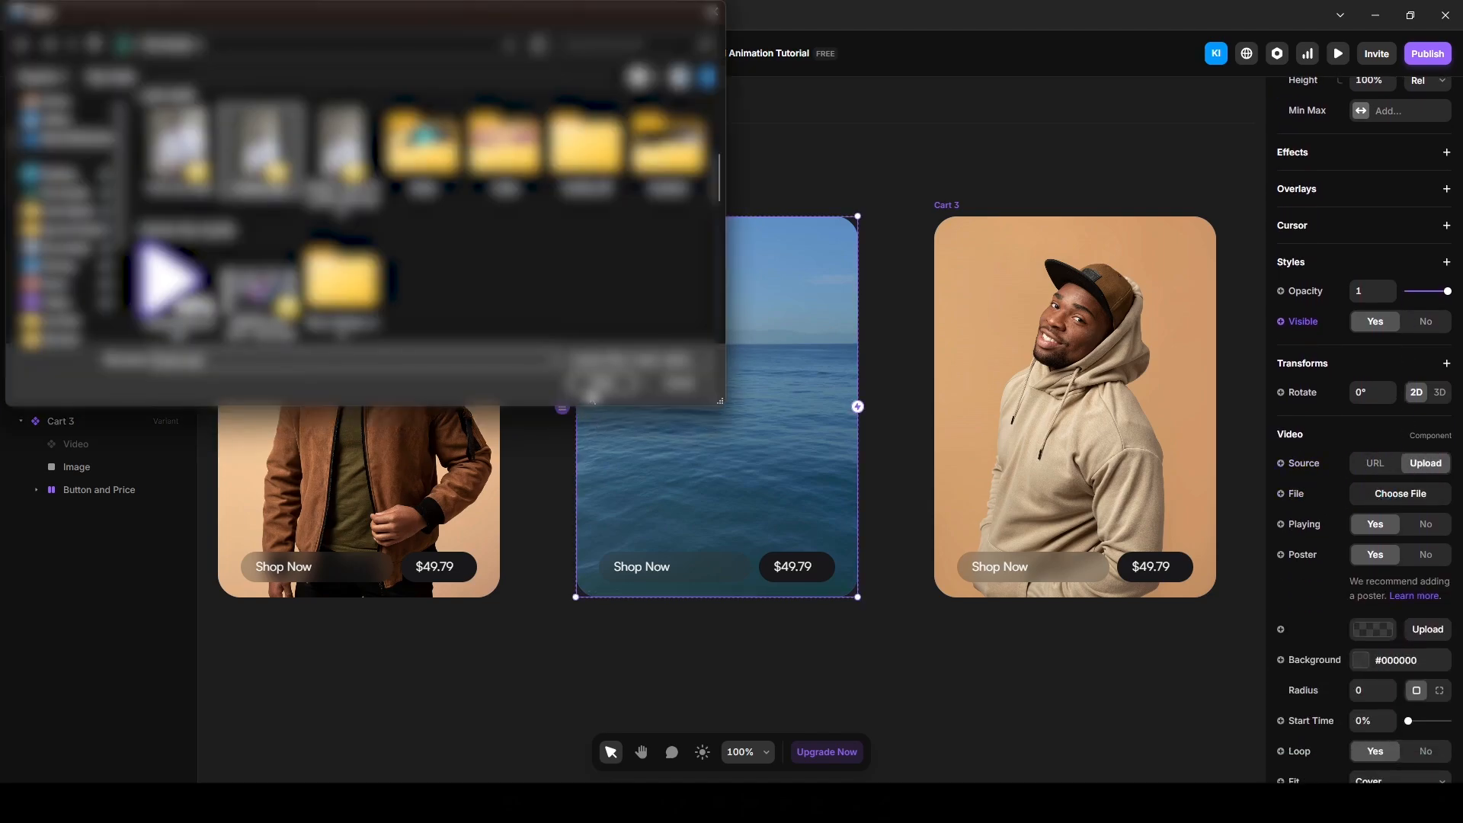
left_click(594, 386)
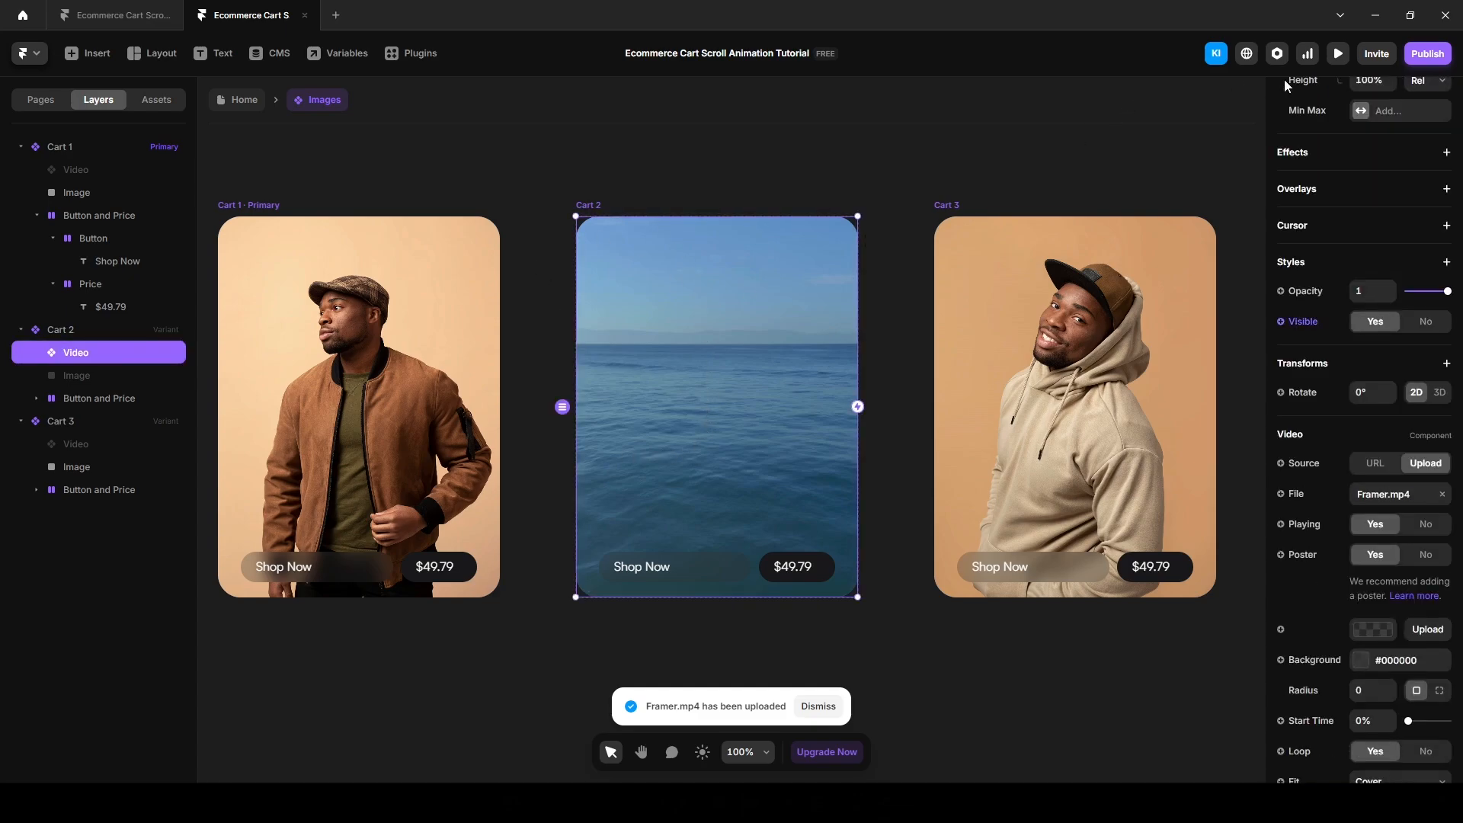
left_click(1337, 54)
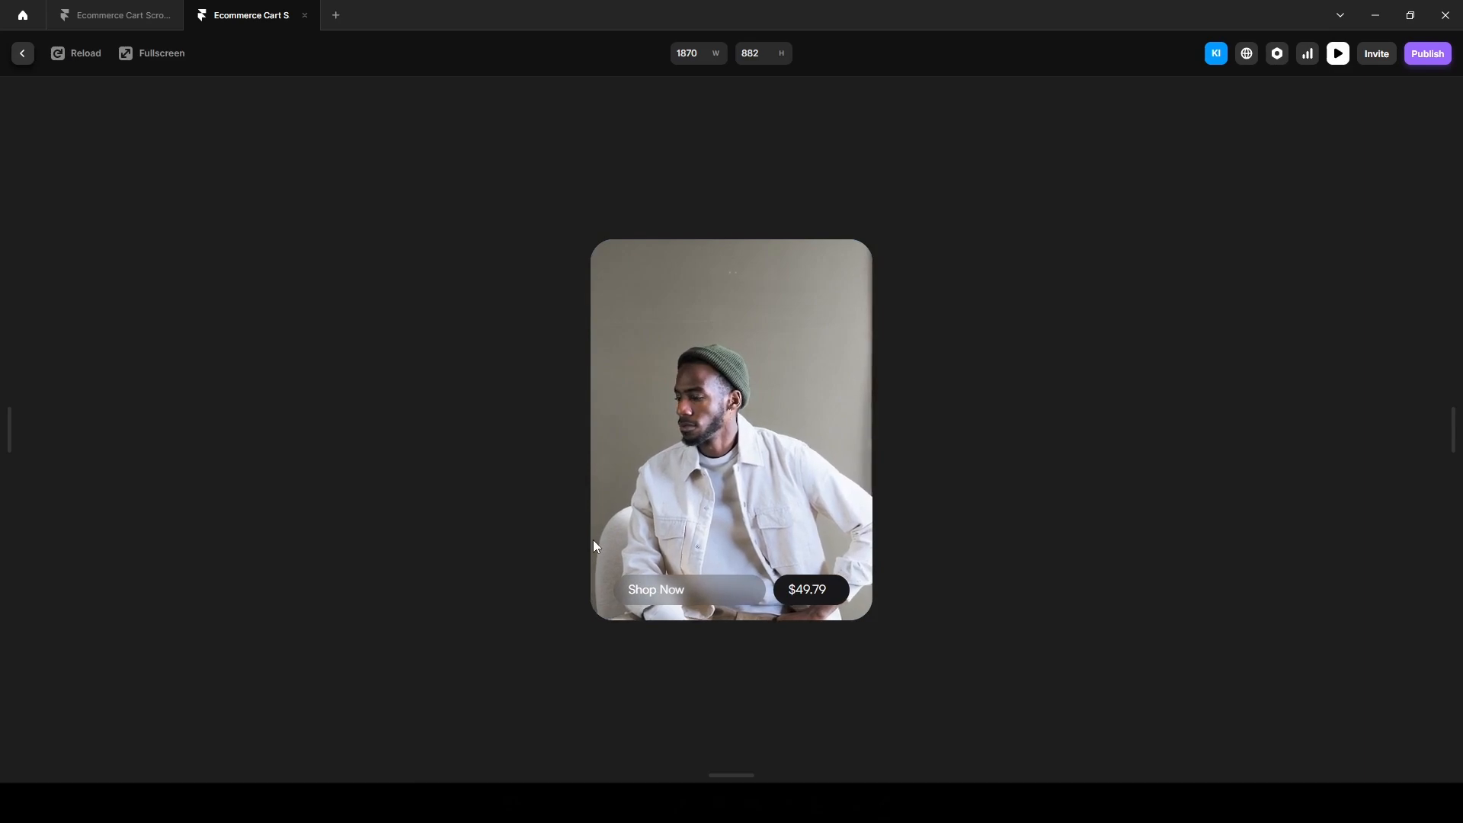
left_click(22, 53)
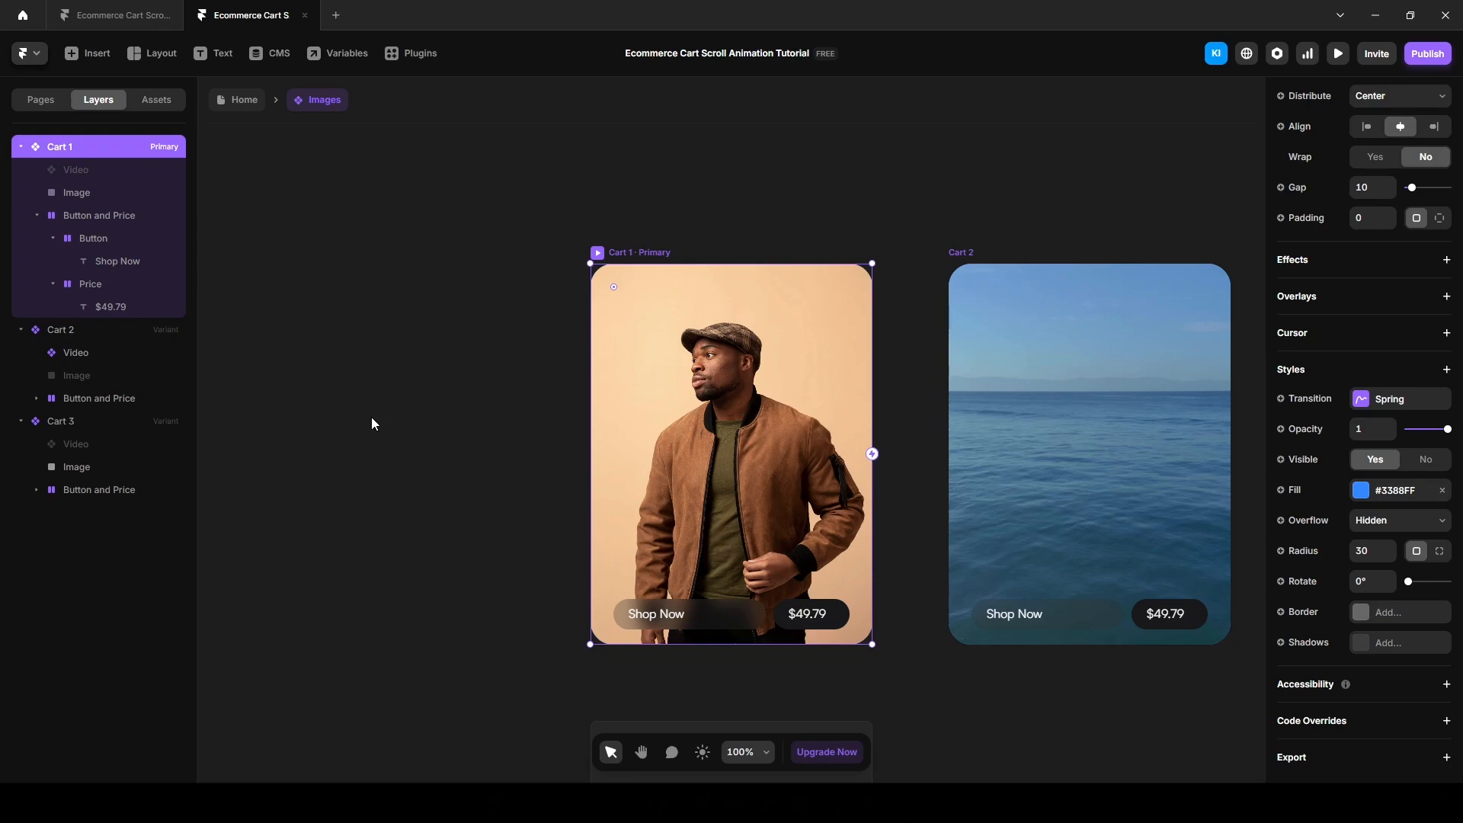
Step: Return to the Home page and set the Images instance's width and height to Fit Content
left_click(238, 102)
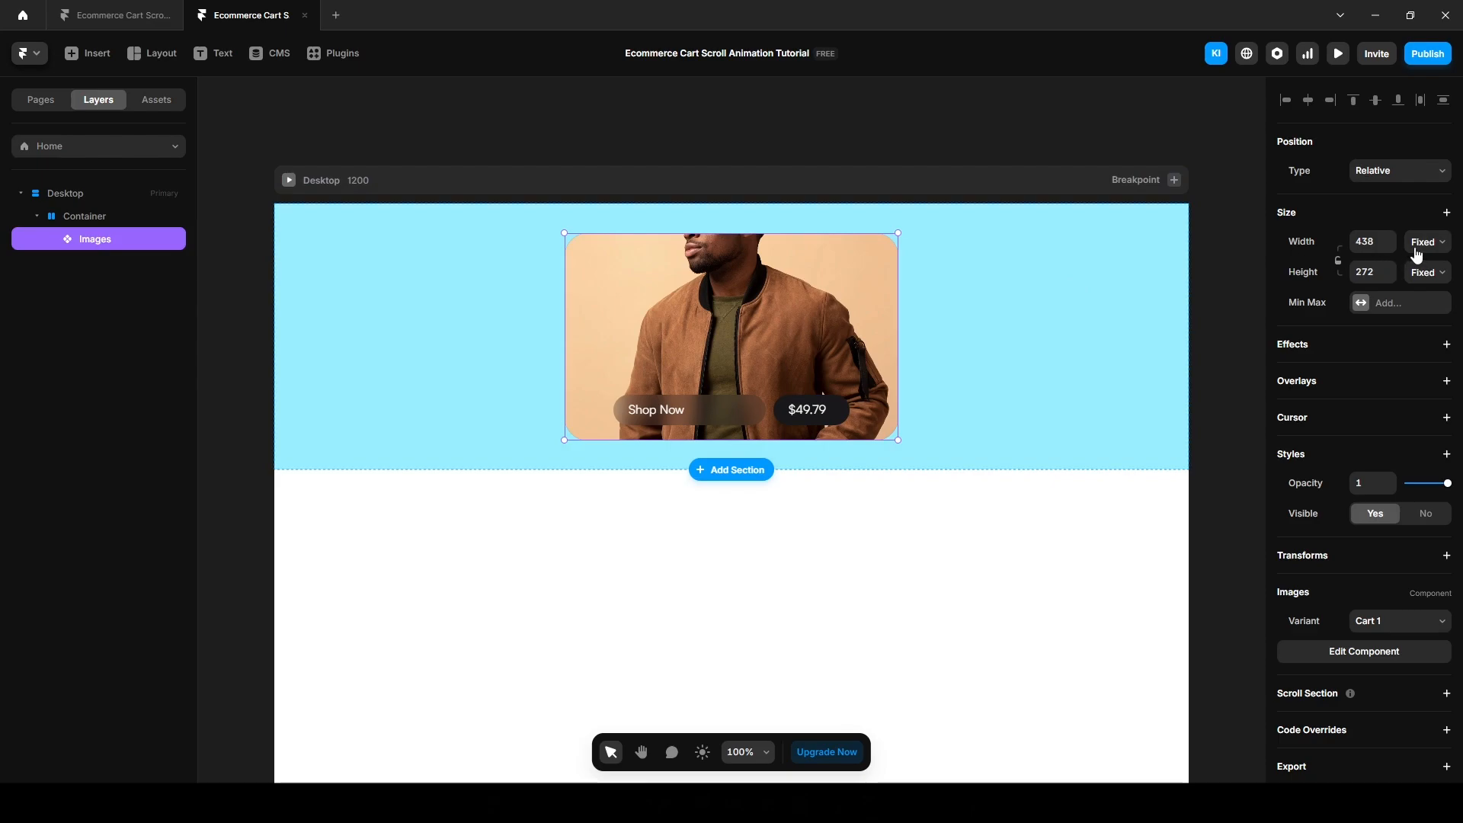
left_click(1423, 251)
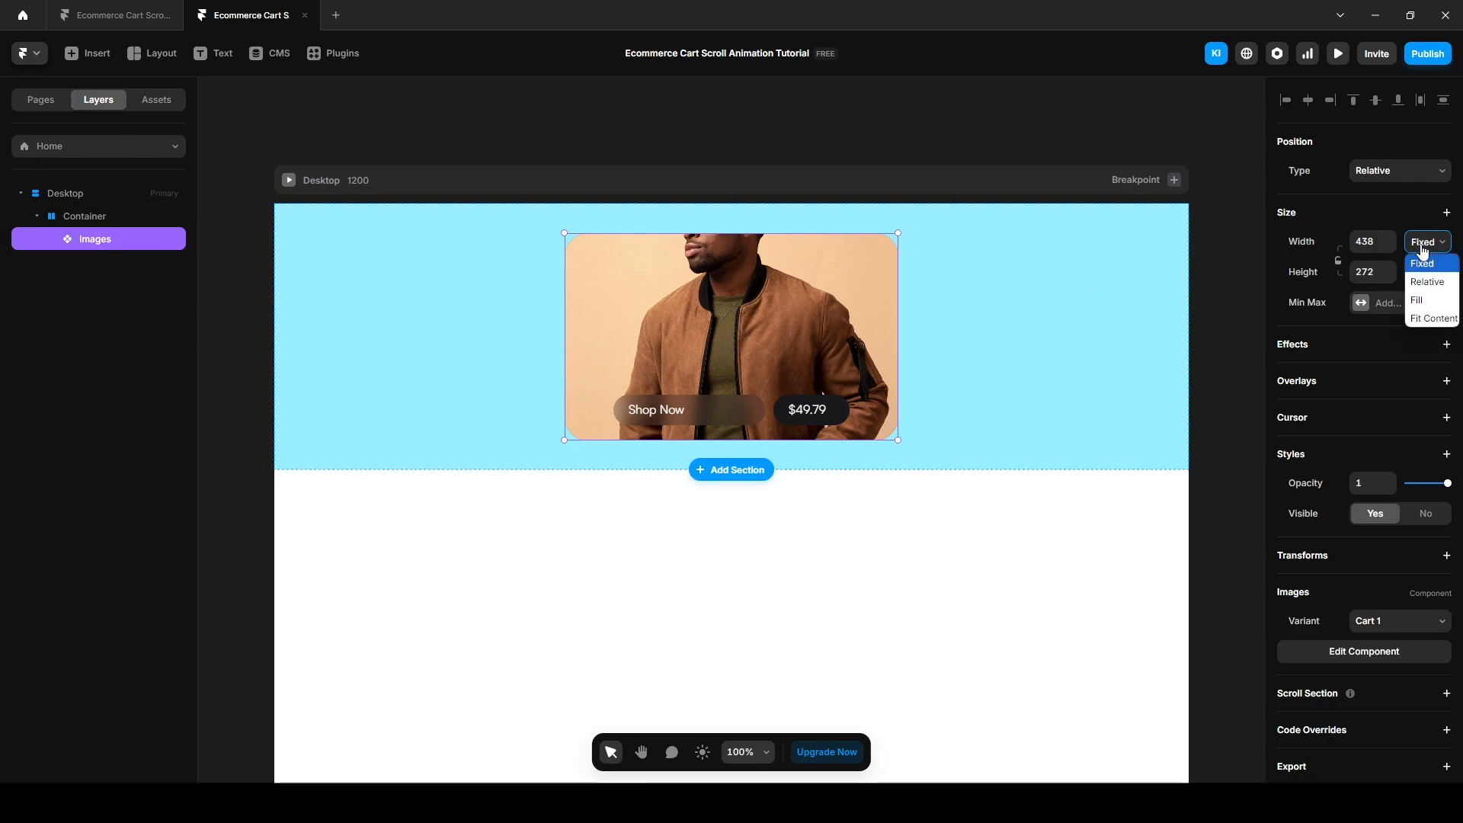
left_click(1424, 319)
left_click(1425, 278)
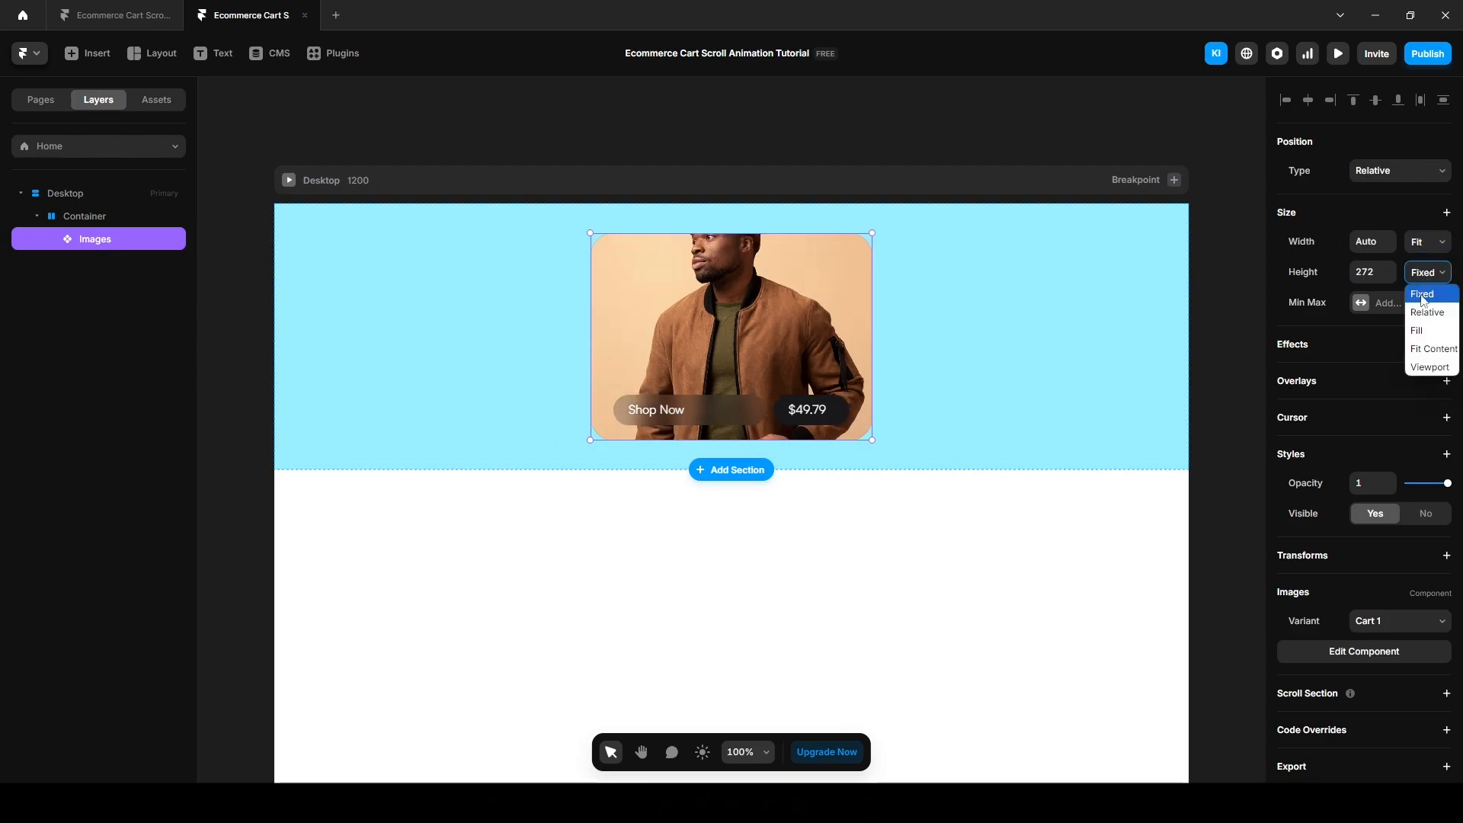
left_click(1432, 350)
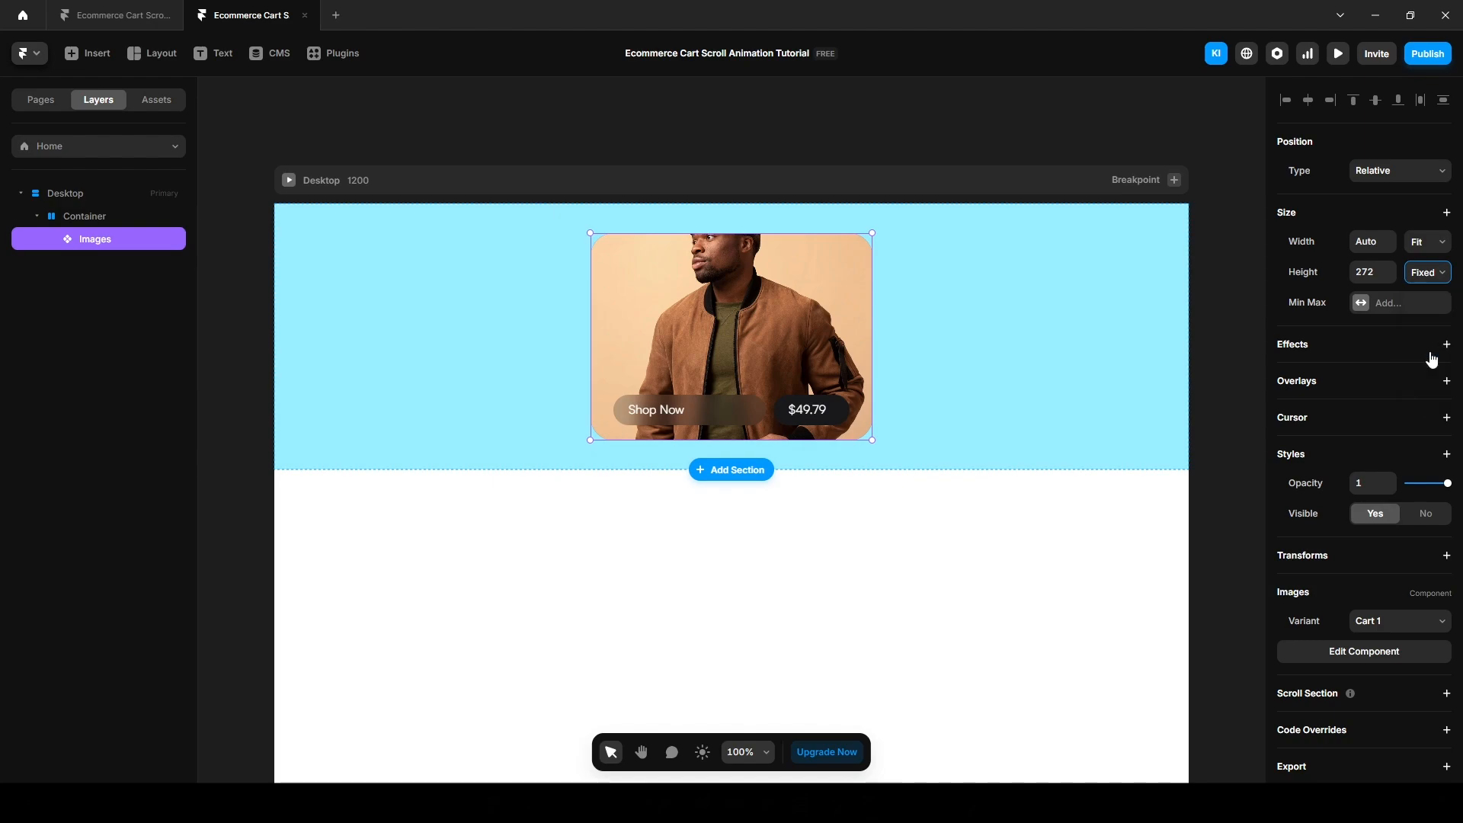
Step: Set the Container's height to Fit Content
left_click(105, 219)
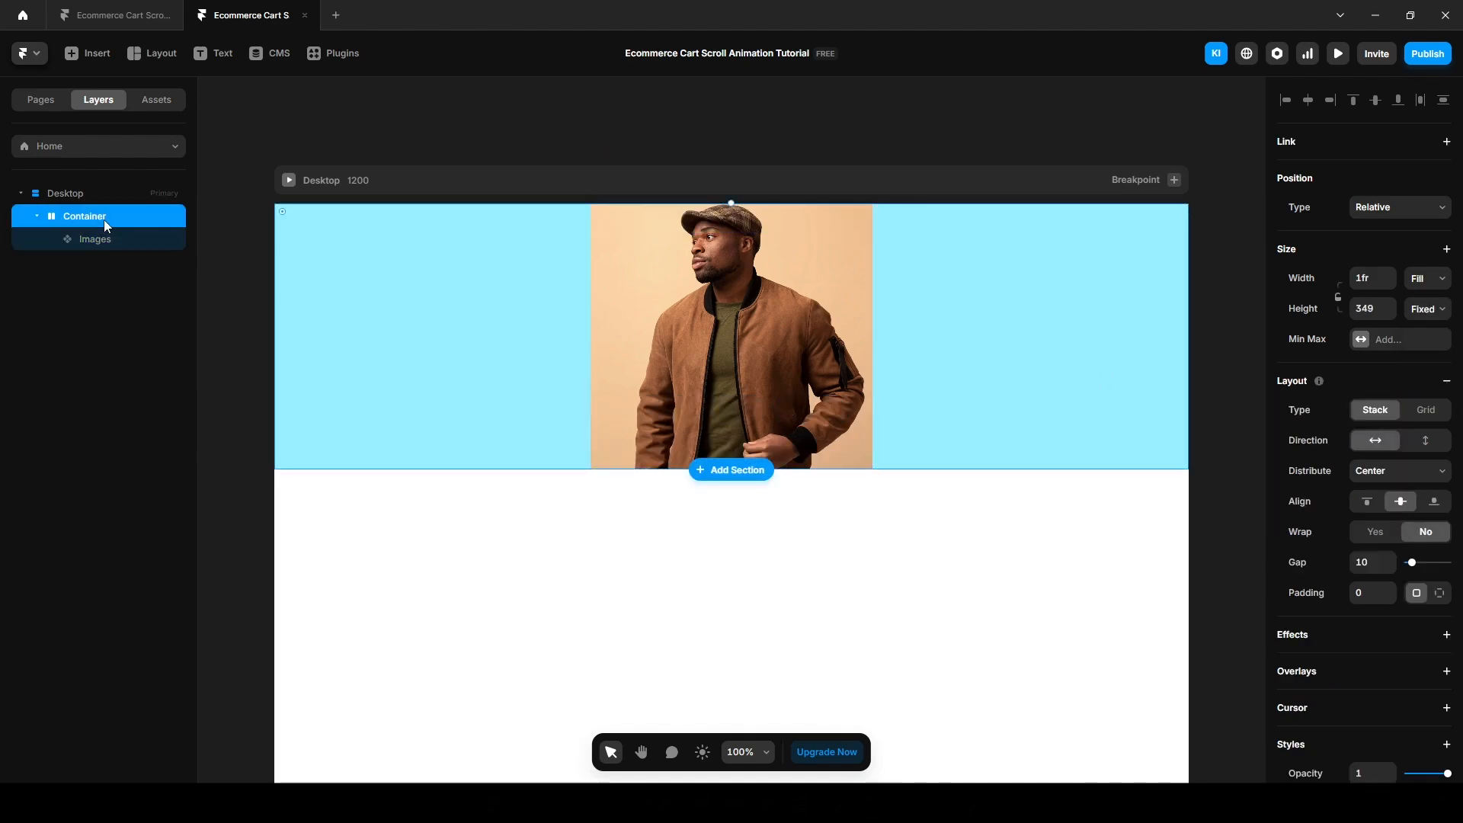
left_click(1418, 318)
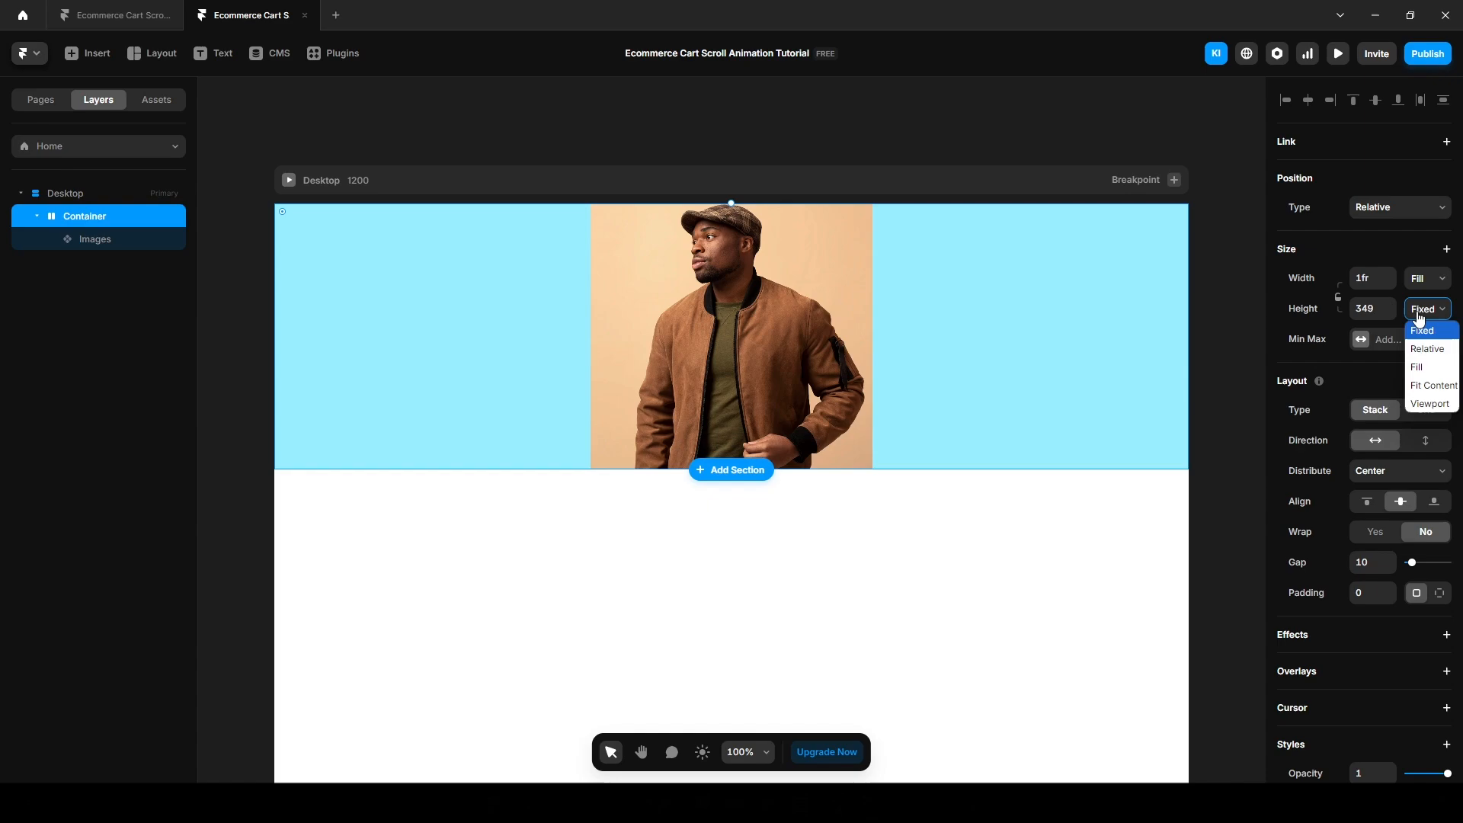
left_click(1429, 395)
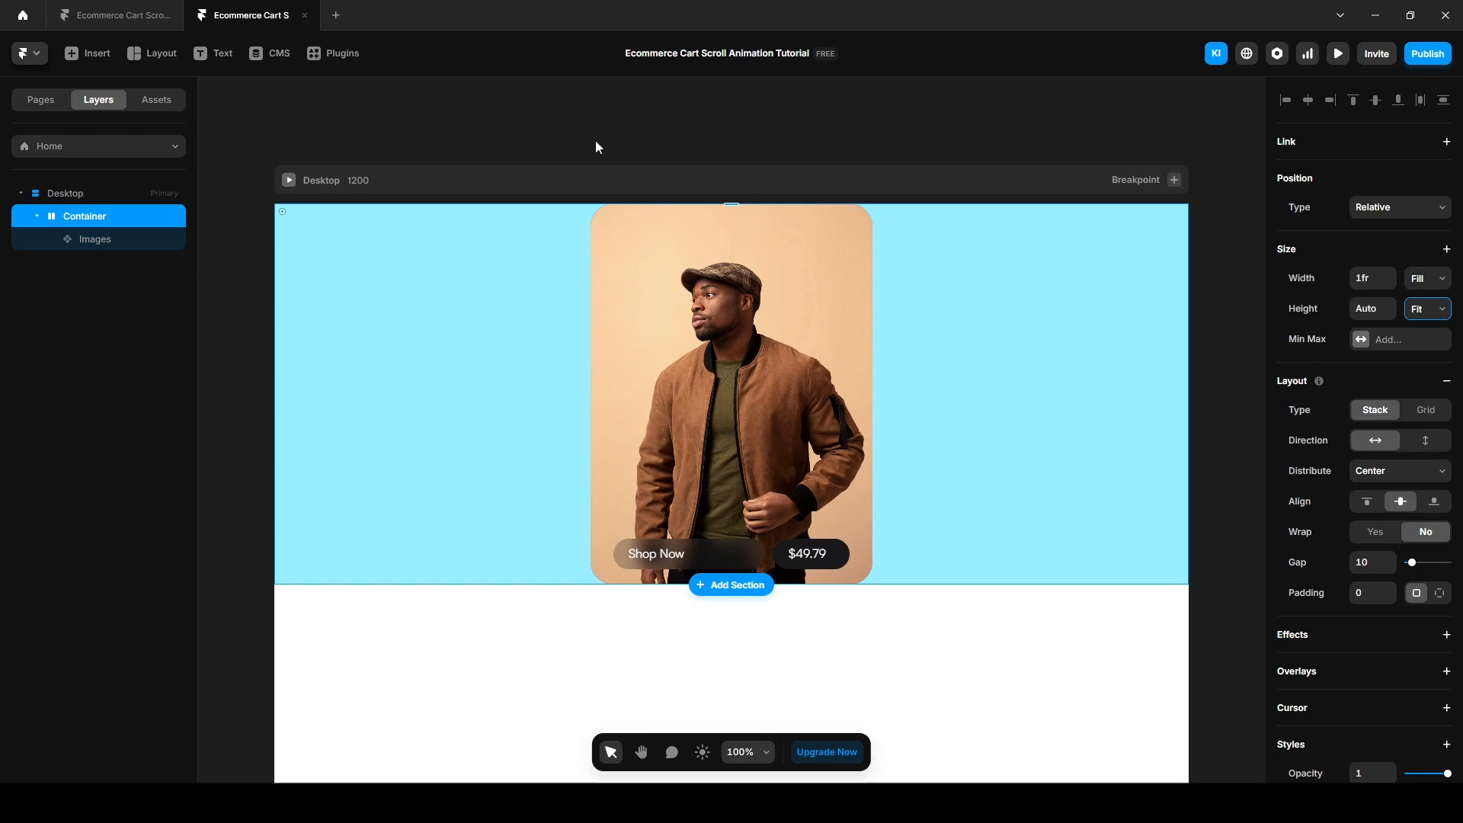
Step: Set the Desktop breakpoint's height to Fit Content
left_click(73, 193)
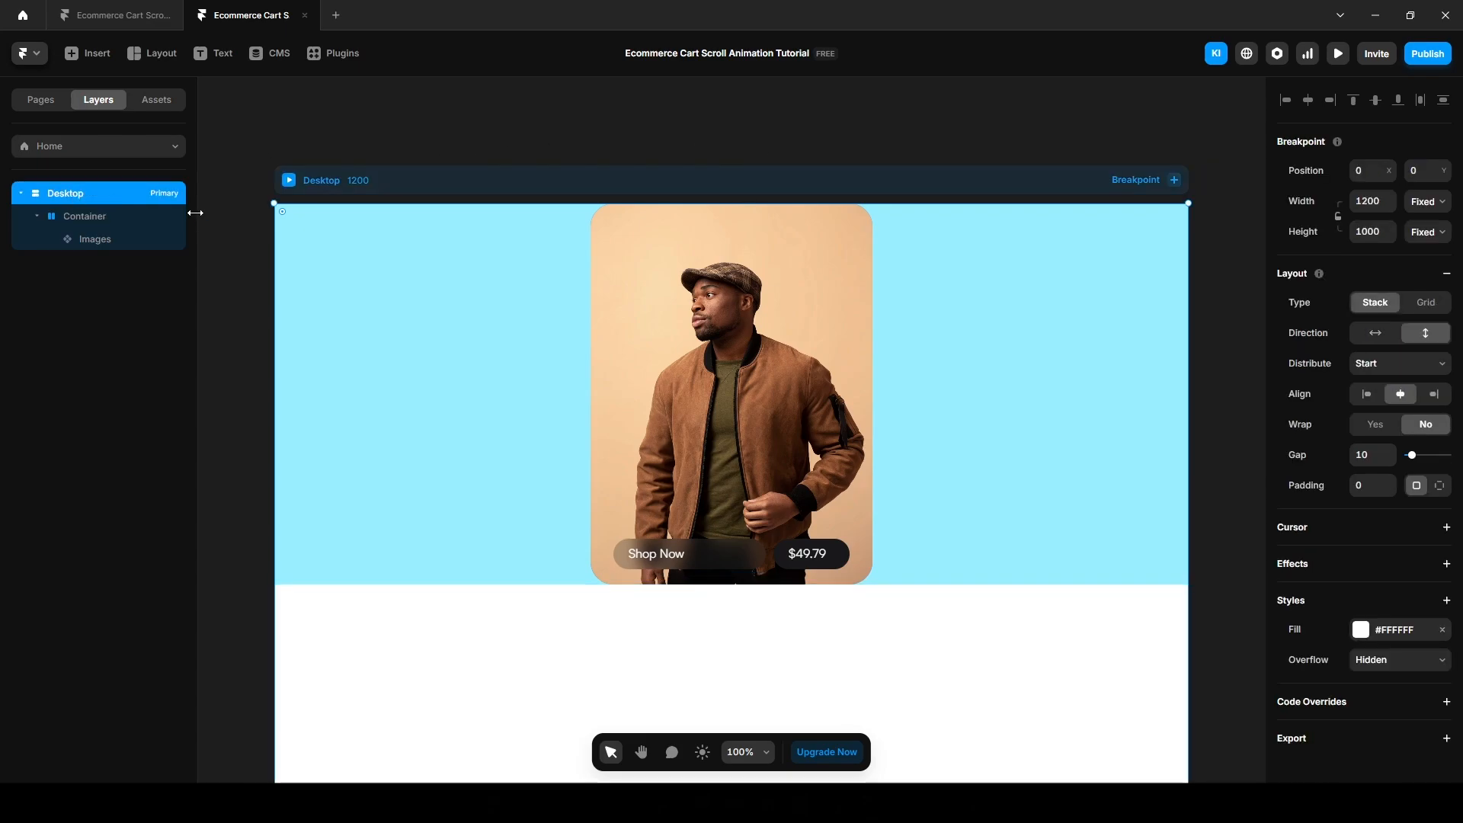
left_click(1429, 233)
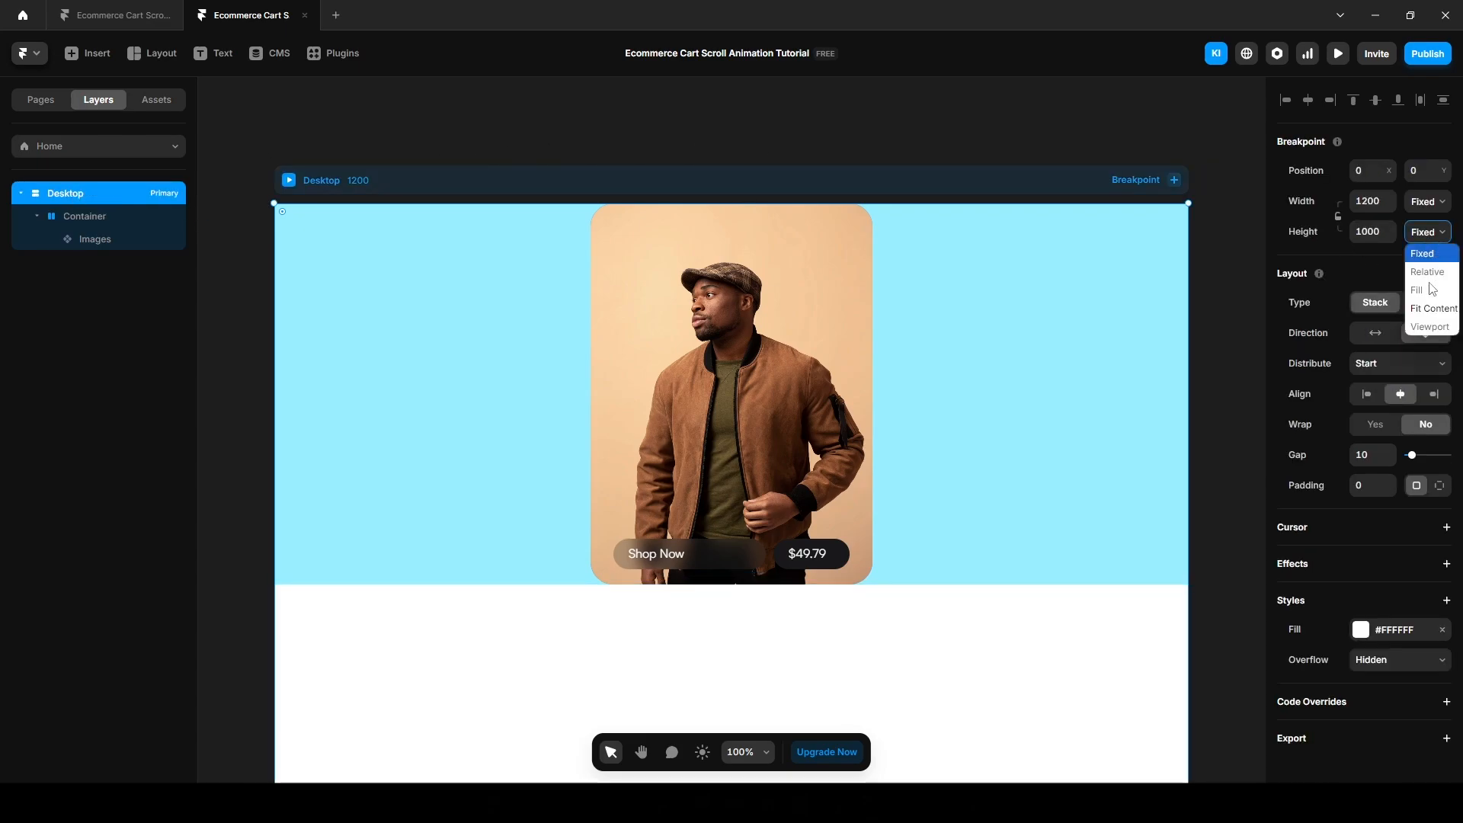
left_click(1431, 308)
key("Escape")
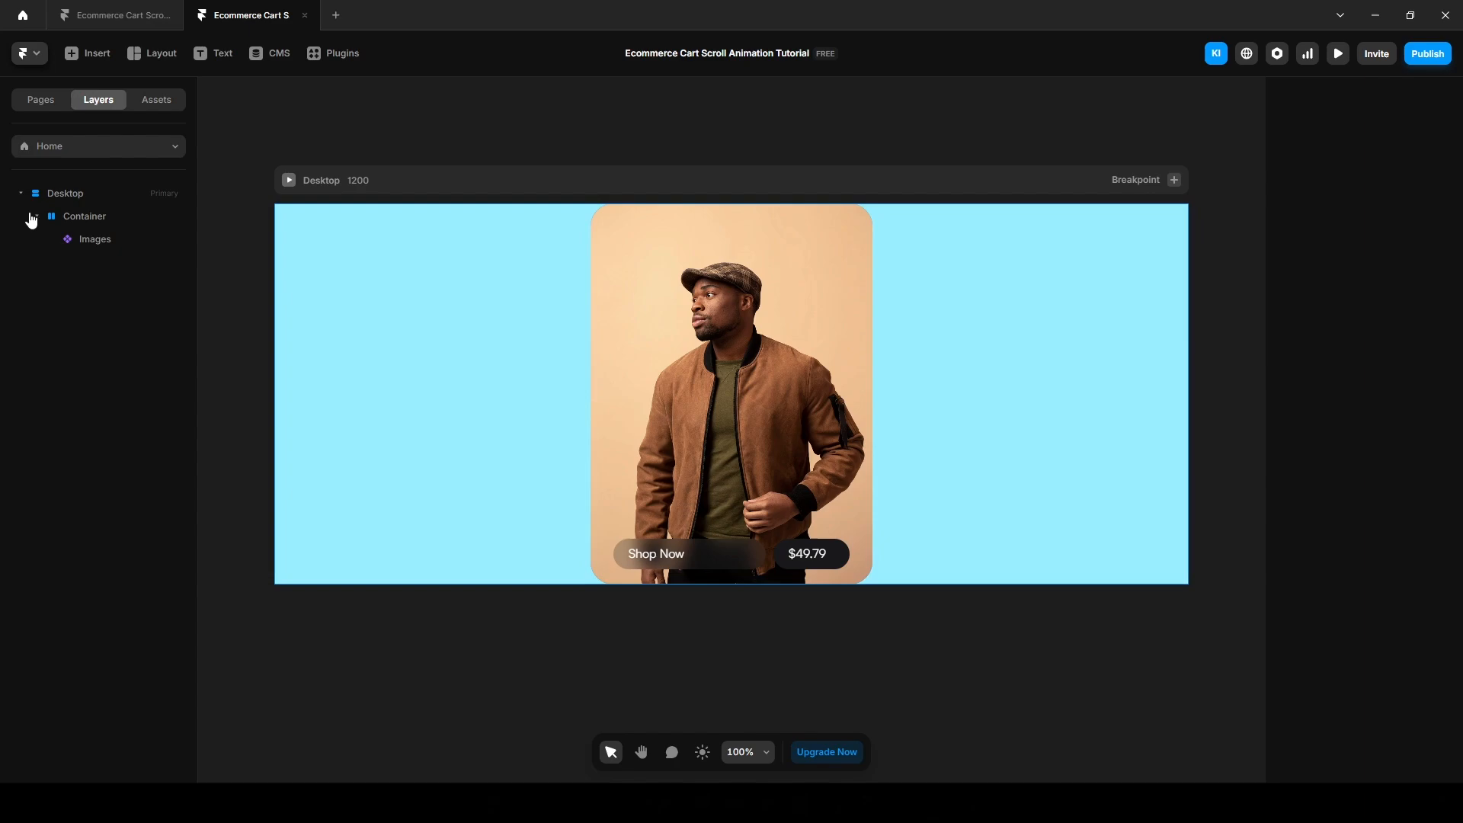
Step: Duplicate the Images instance twice inside the Container to make a row of three cards
left_click(97, 240)
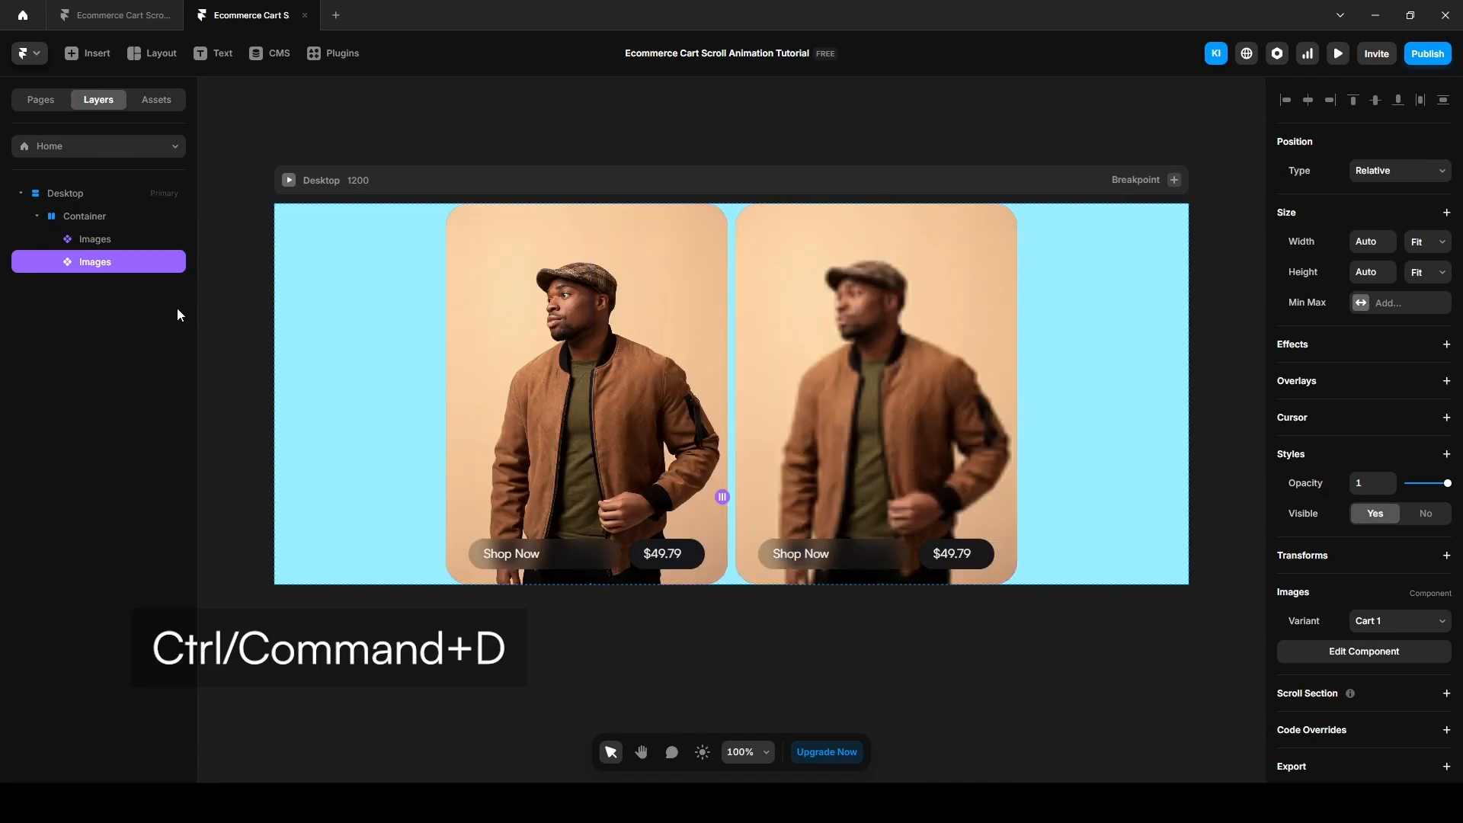
key("ctrl+d")
key("ctrl+d")
left_click(323, 616)
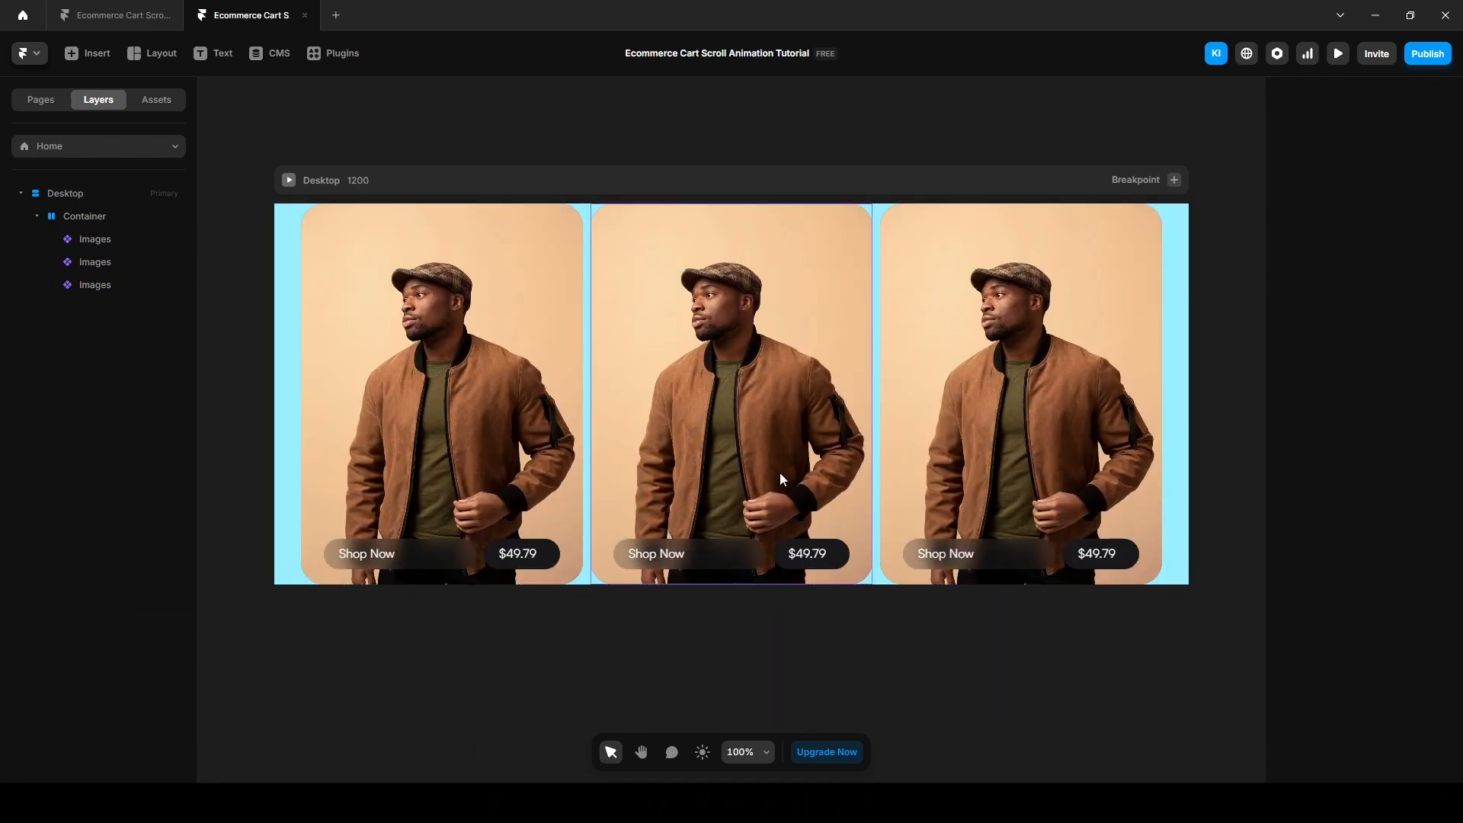
Step: Switch the middle card to the Cart 2 variant and the third card to Cart 3
left_click(778, 463)
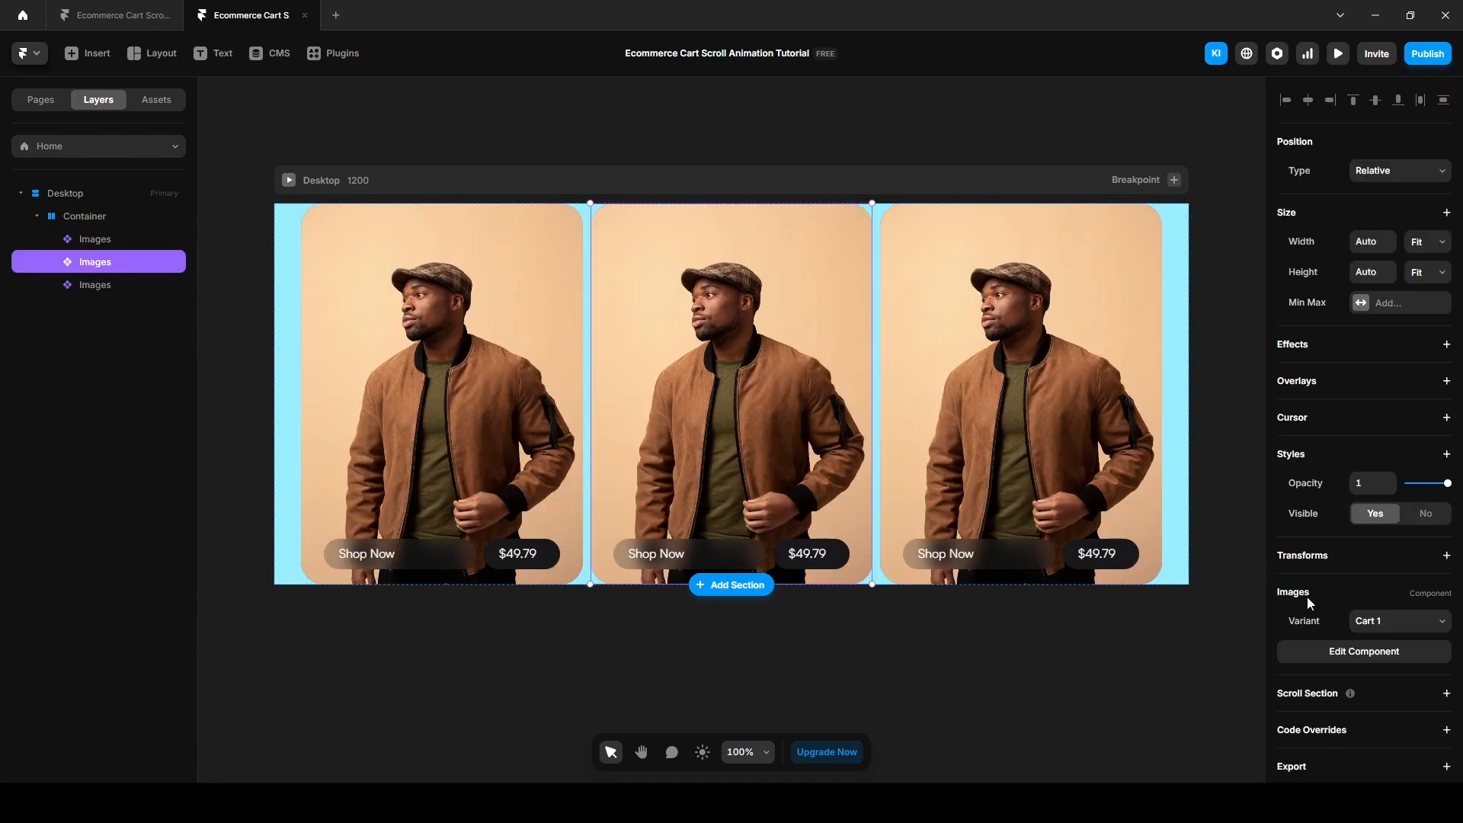
left_click(1401, 620)
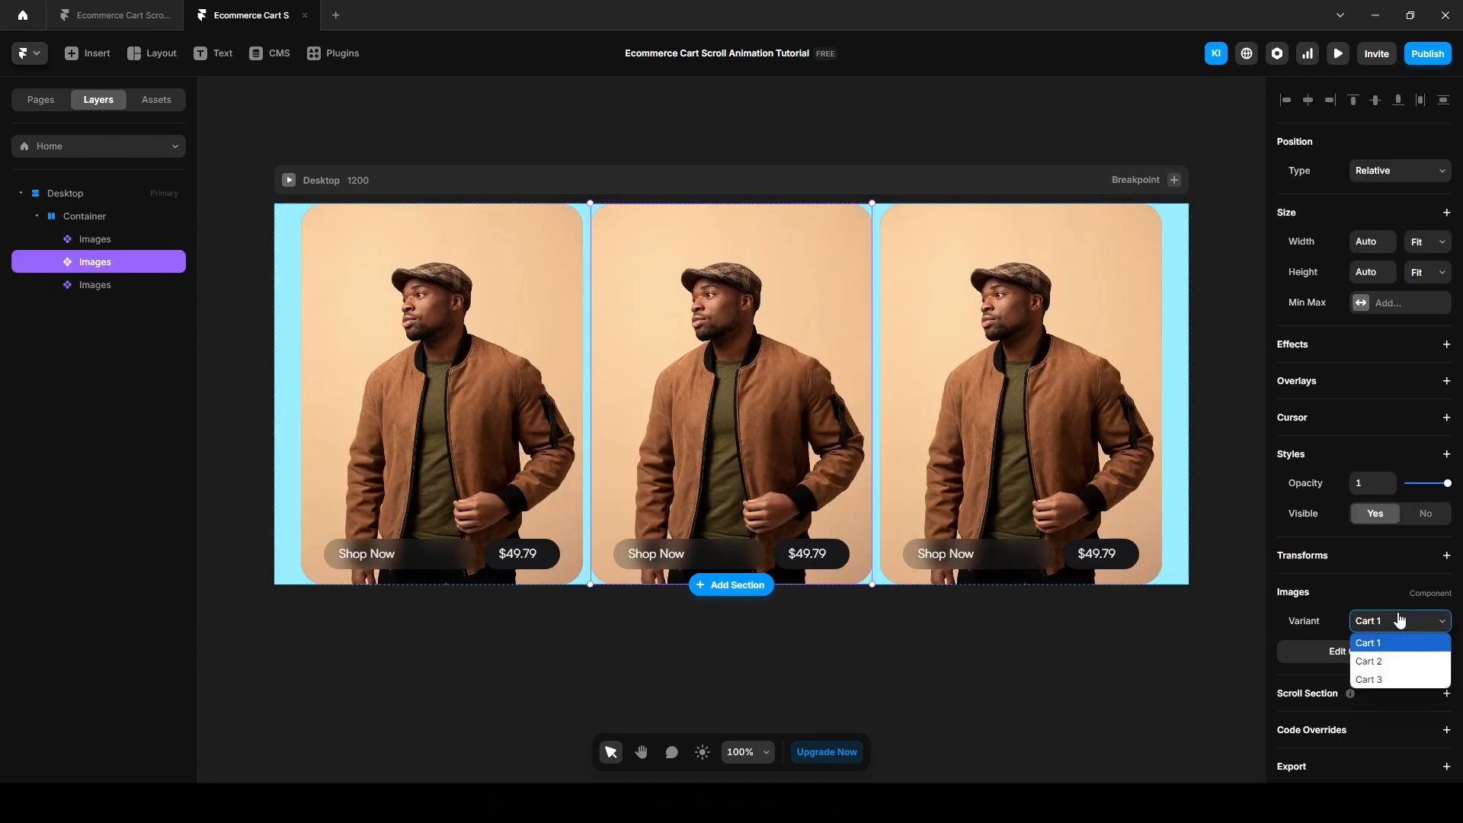
left_click(1388, 663)
left_click(96, 284)
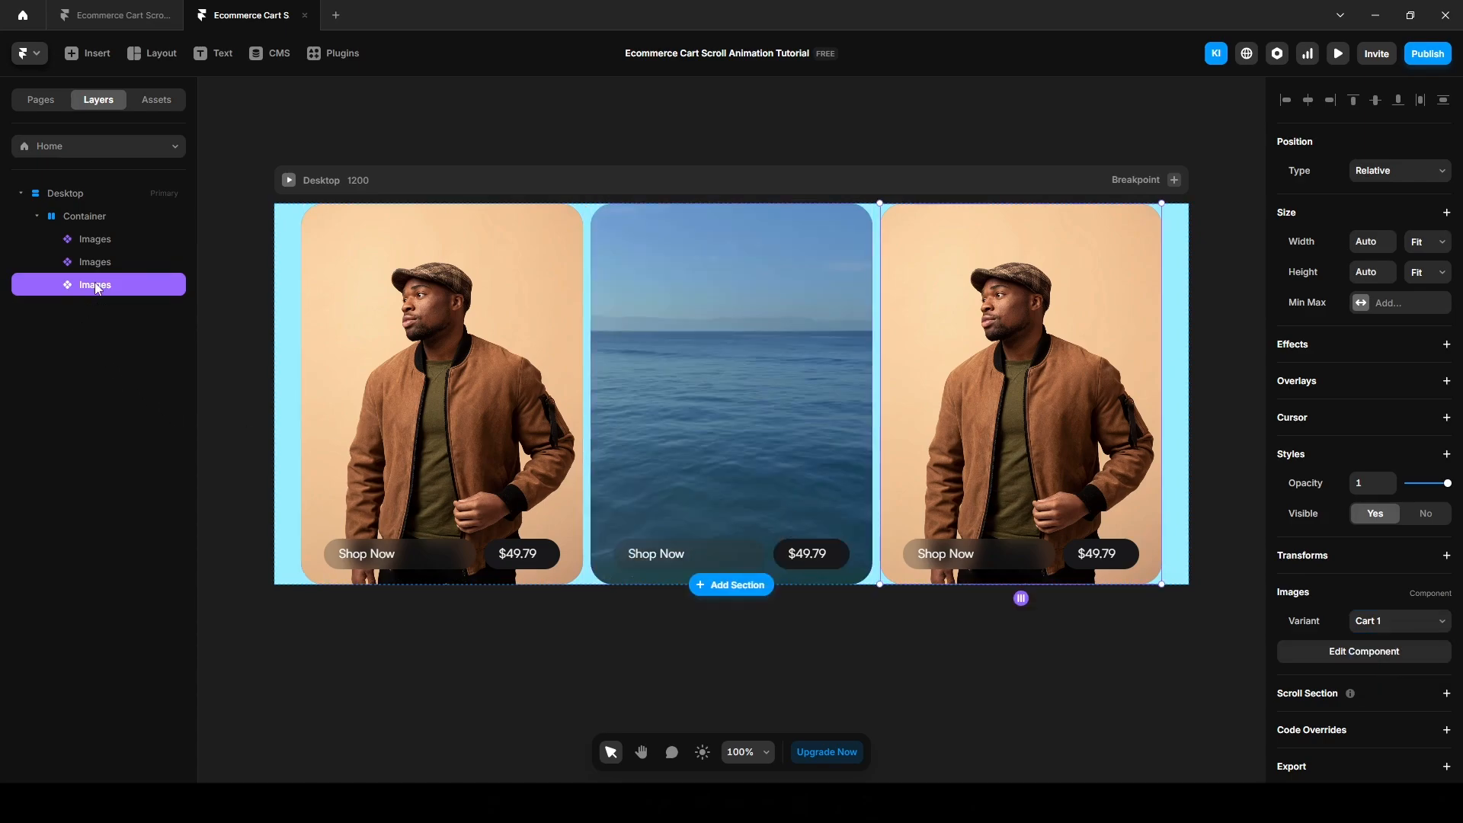
left_click(1383, 623)
left_click(1382, 678)
left_click(1159, 682)
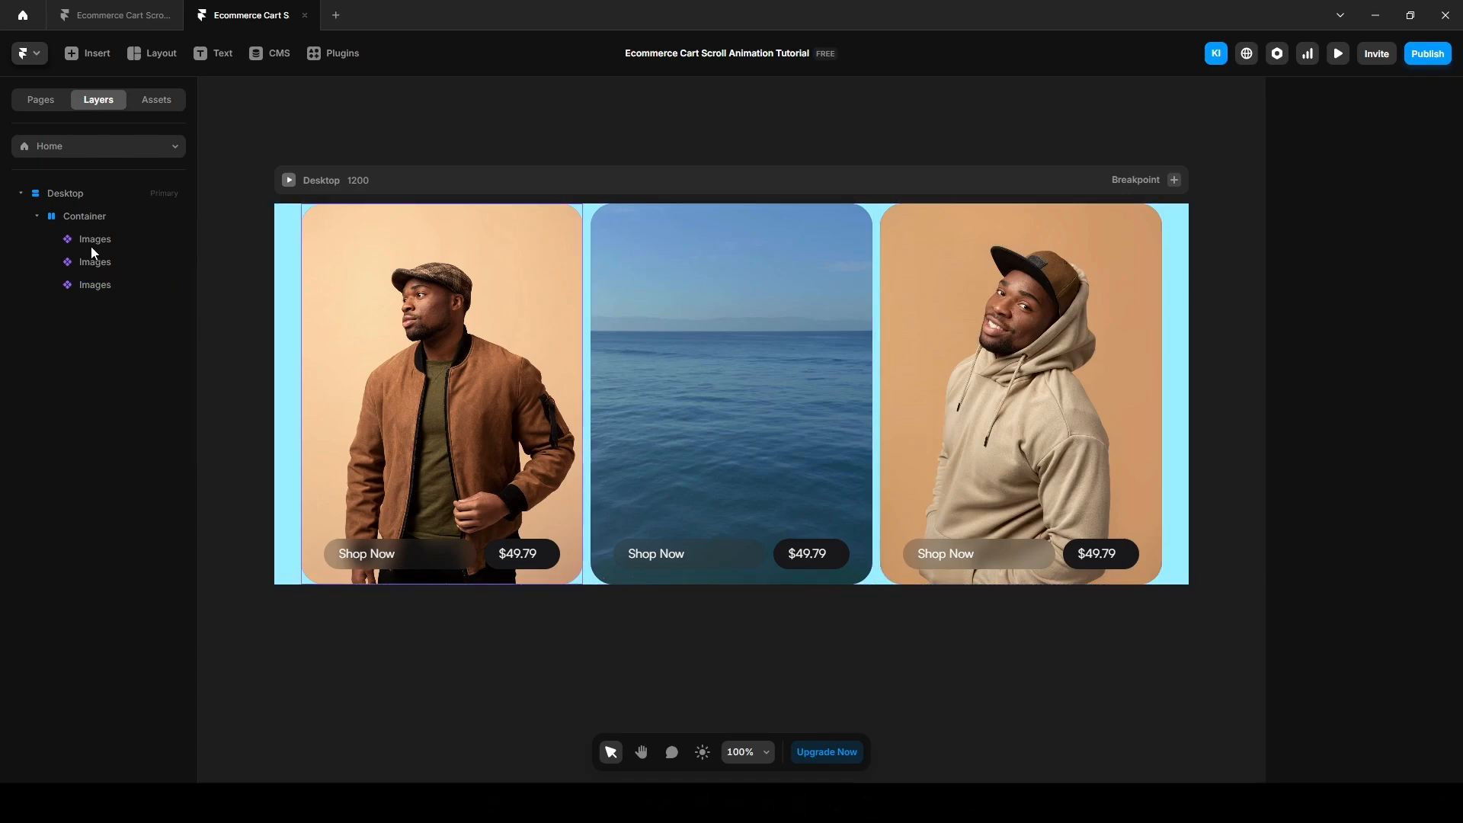
Step: Wrap the three Images instances in a stack and rename it Carts
left_click(90, 244)
left_click(94, 284, "shift")
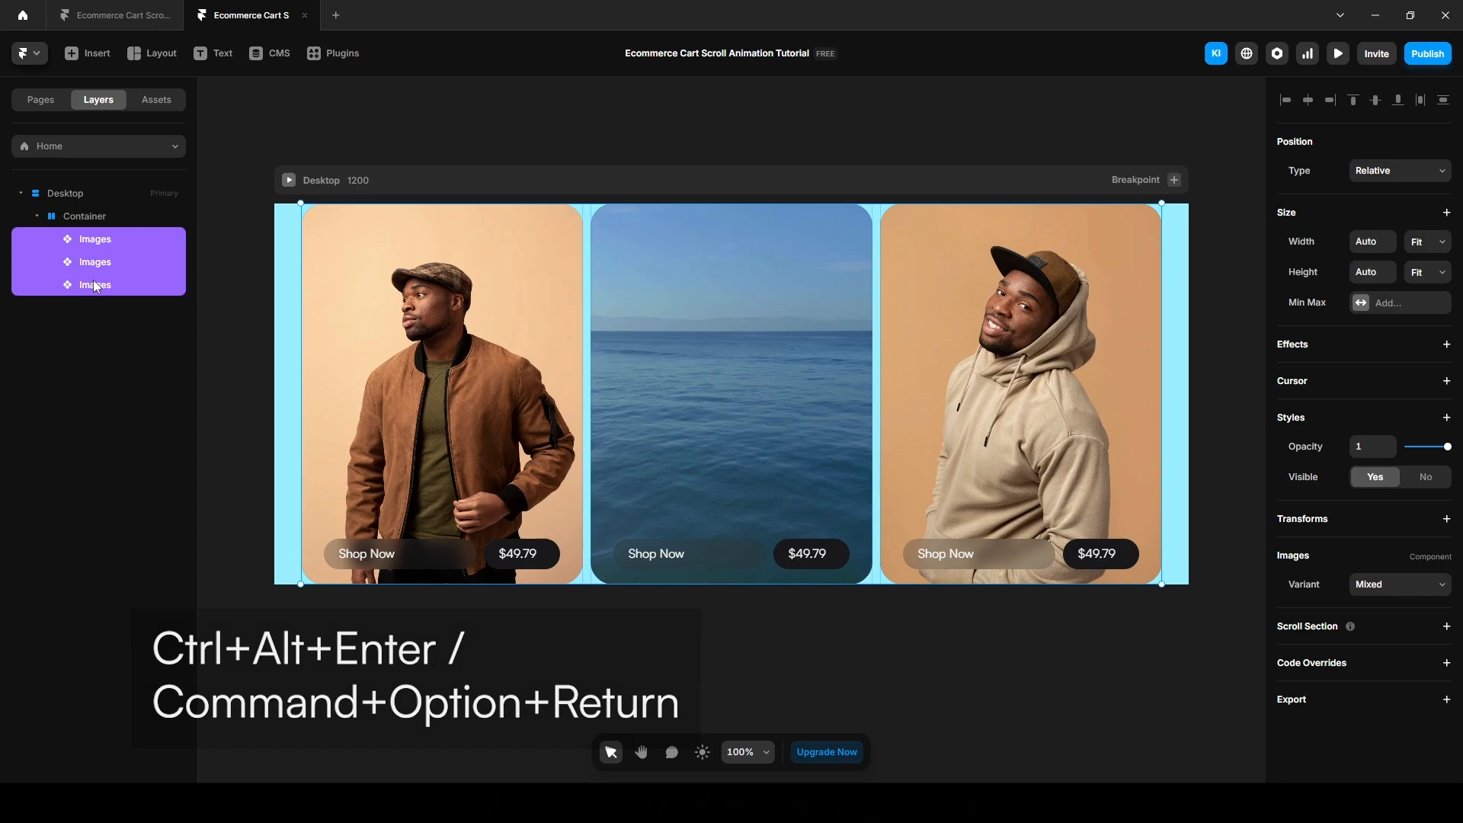
key("ctrl+alt+Return")
double_click(92, 239)
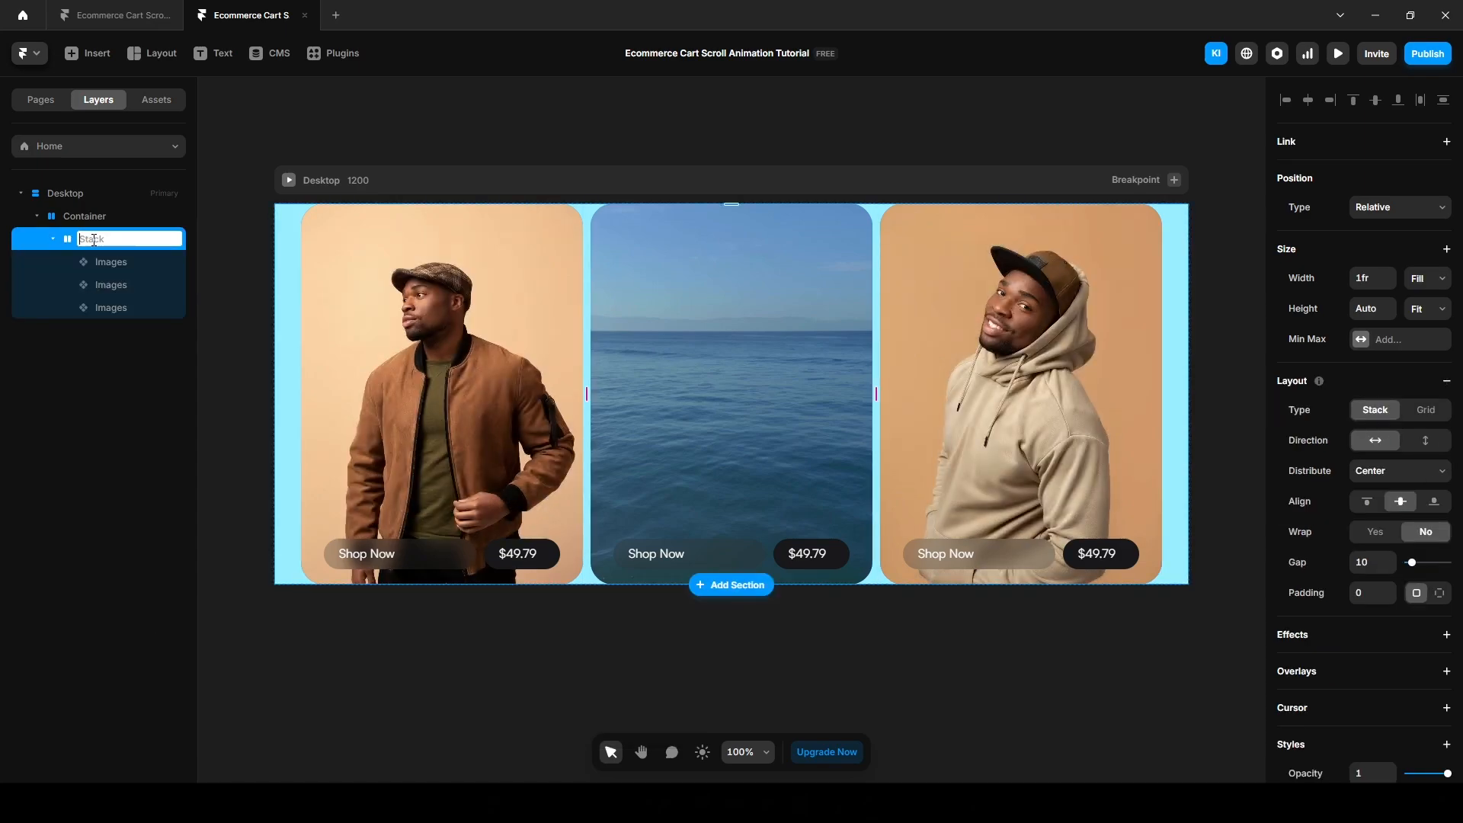
type("Carts")
key("Return")
Step: Remove the Container's #99EEFF fill
left_click(85, 218)
scroll(1411, 614, "down", 5)
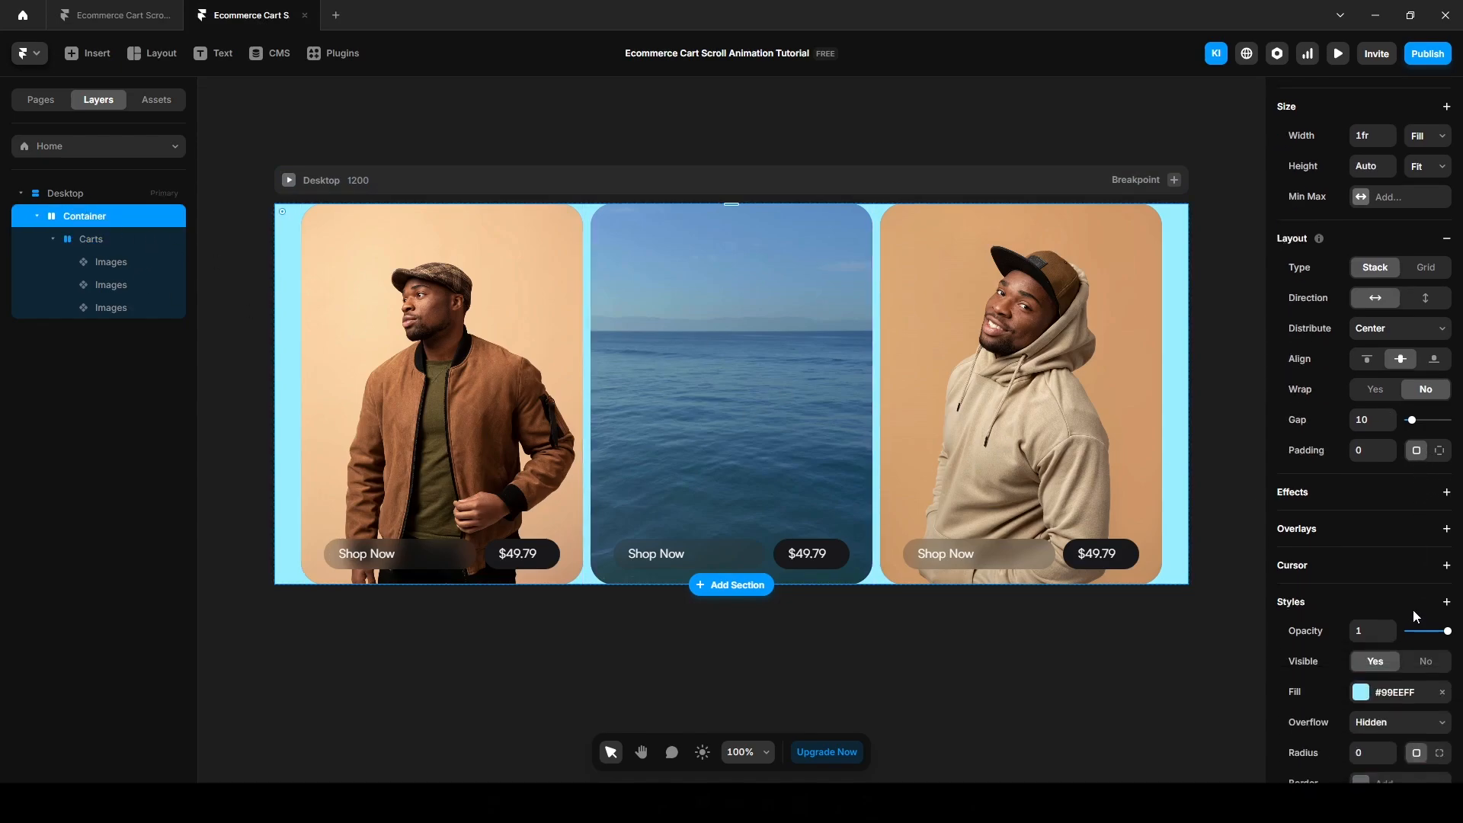
left_click(1441, 530)
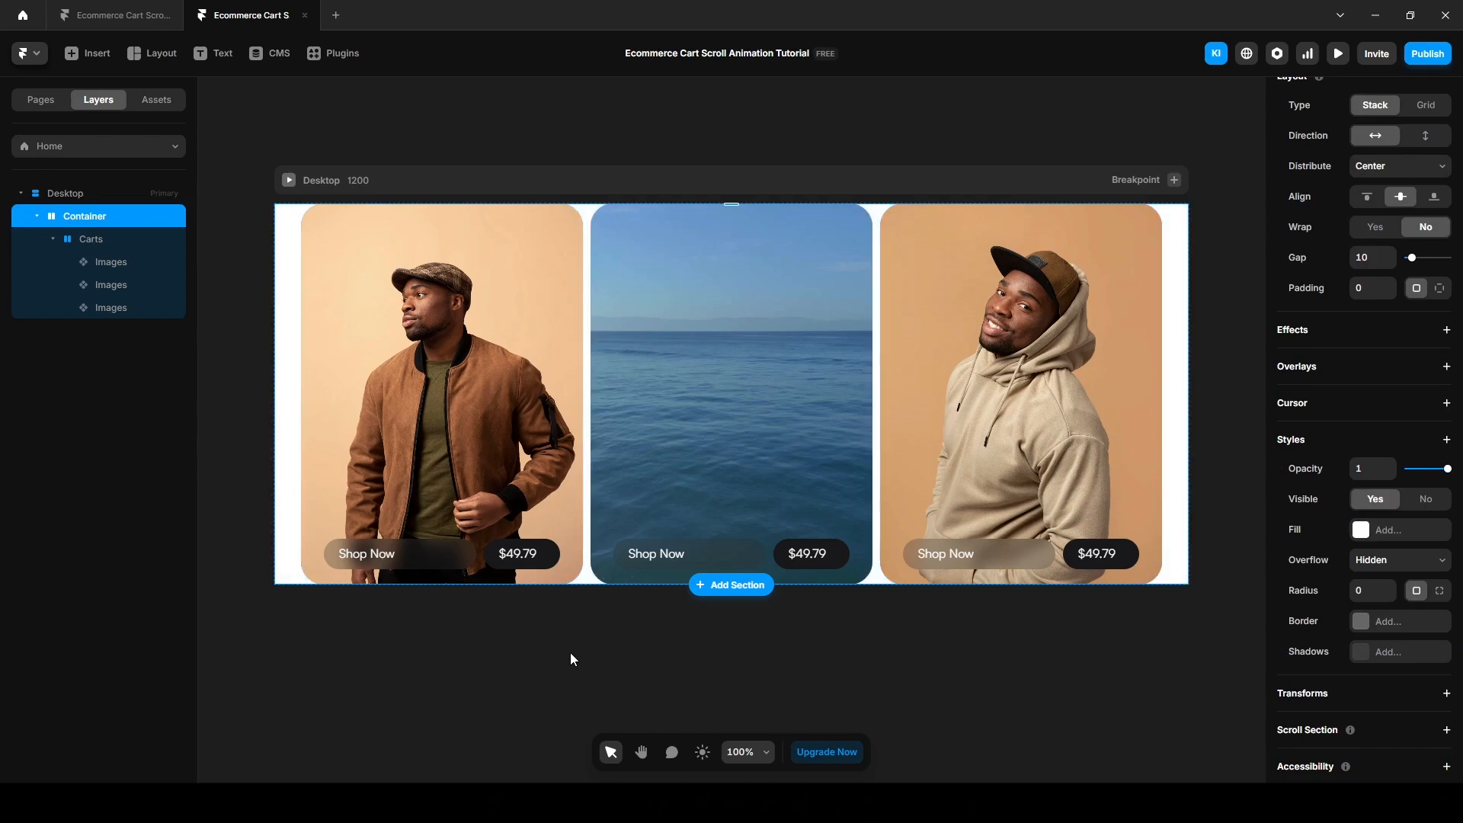
Step: Switch to the finished Ecommerce Cart Scroll Animation project and preview how the middle card animates on scroll between the Layer Up title and the card row
left_click(118, 23)
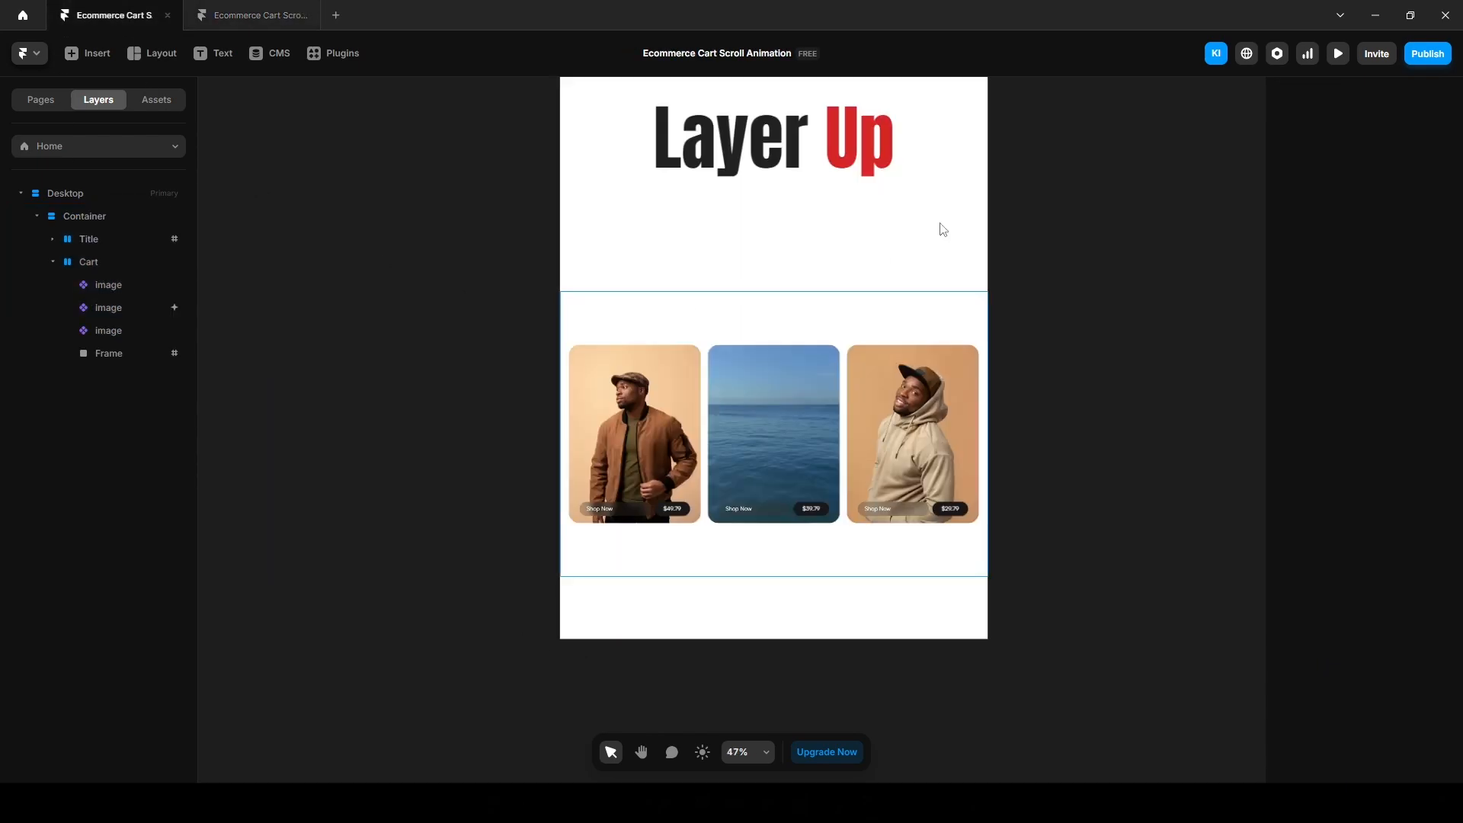
left_click(1340, 55)
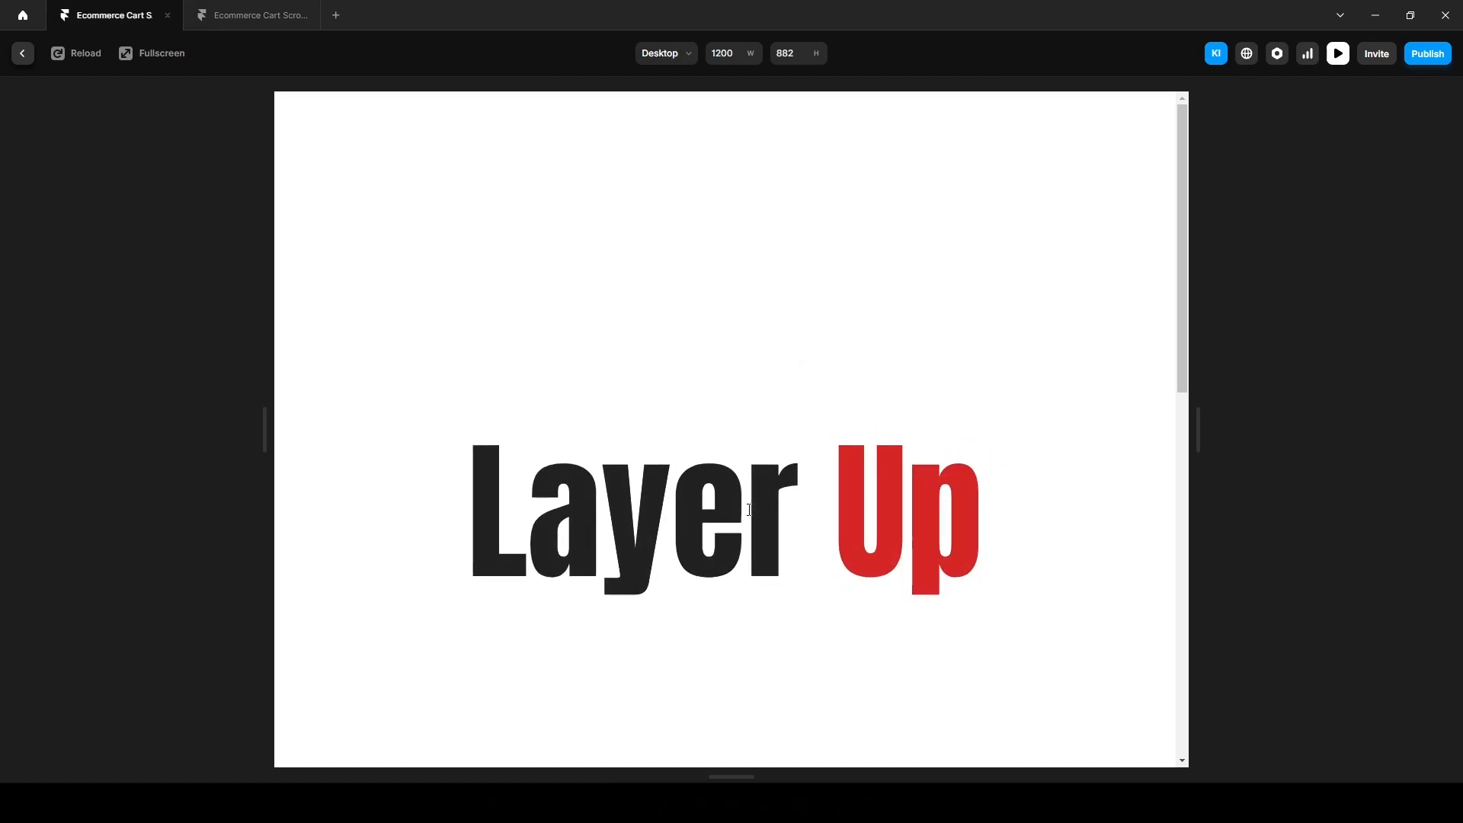
scroll(728, 549, "down", 10)
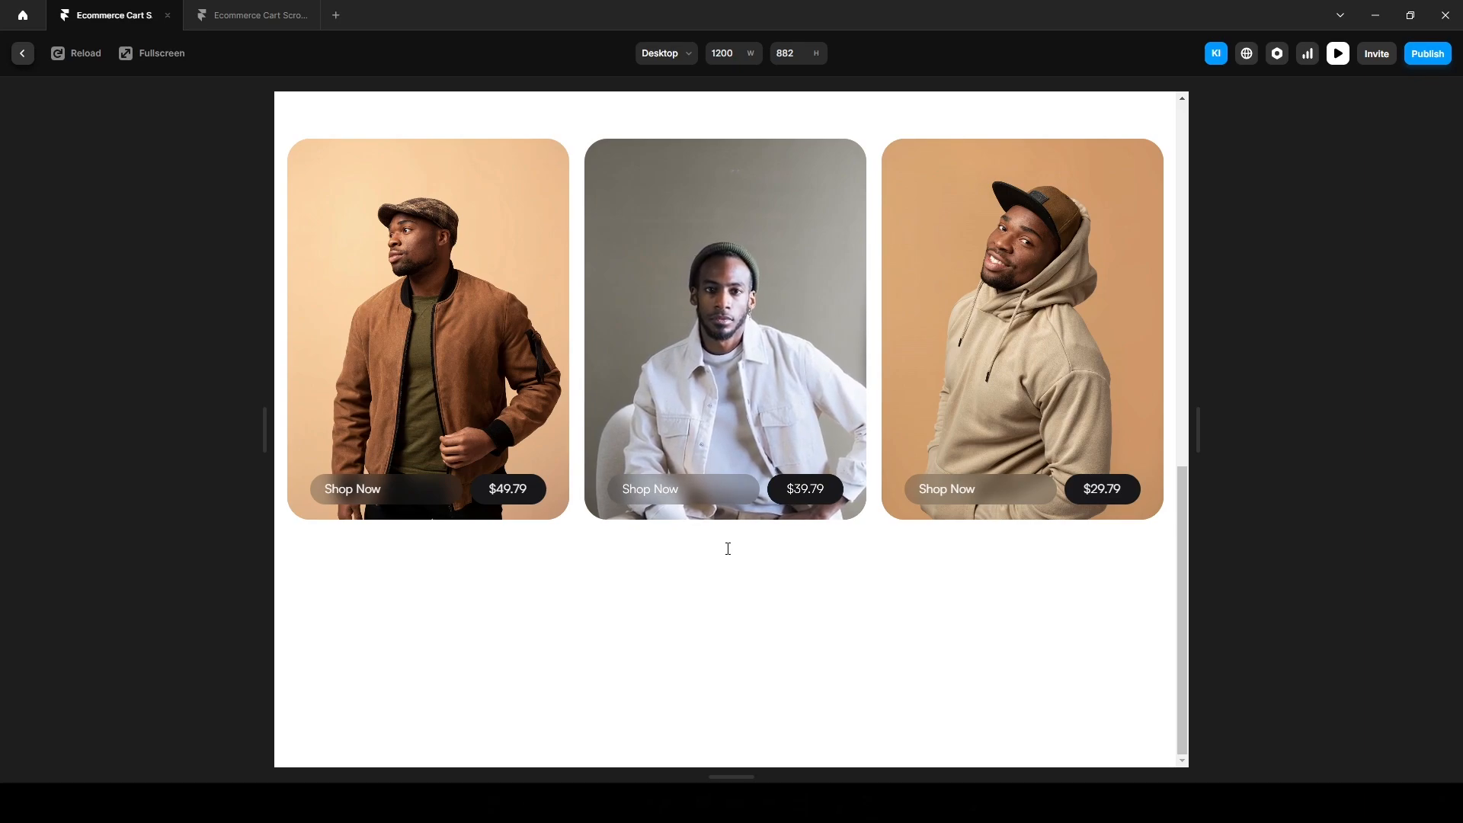
scroll(724, 548, "up", 8)
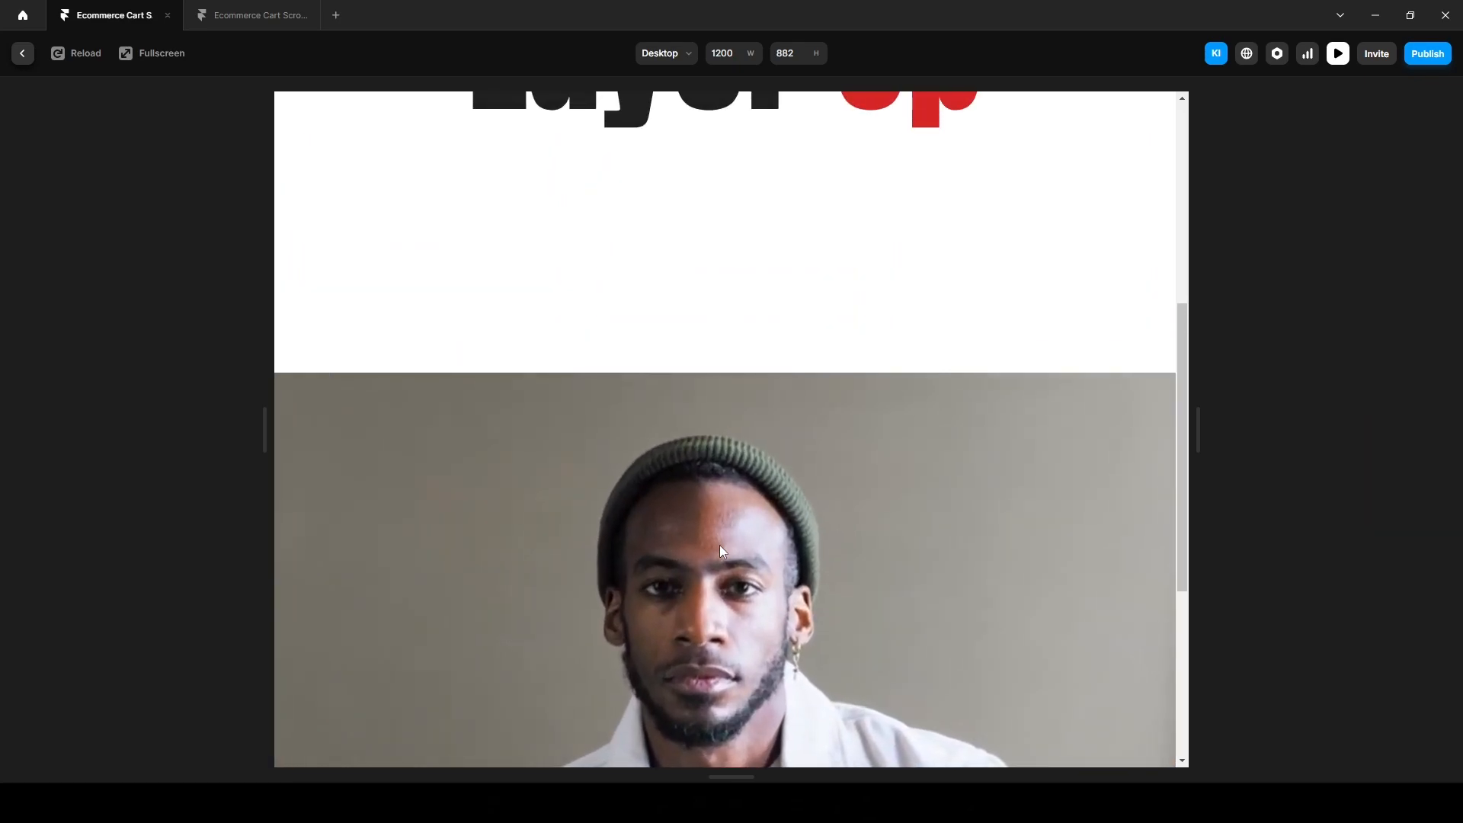
scroll(719, 545, "up", 3)
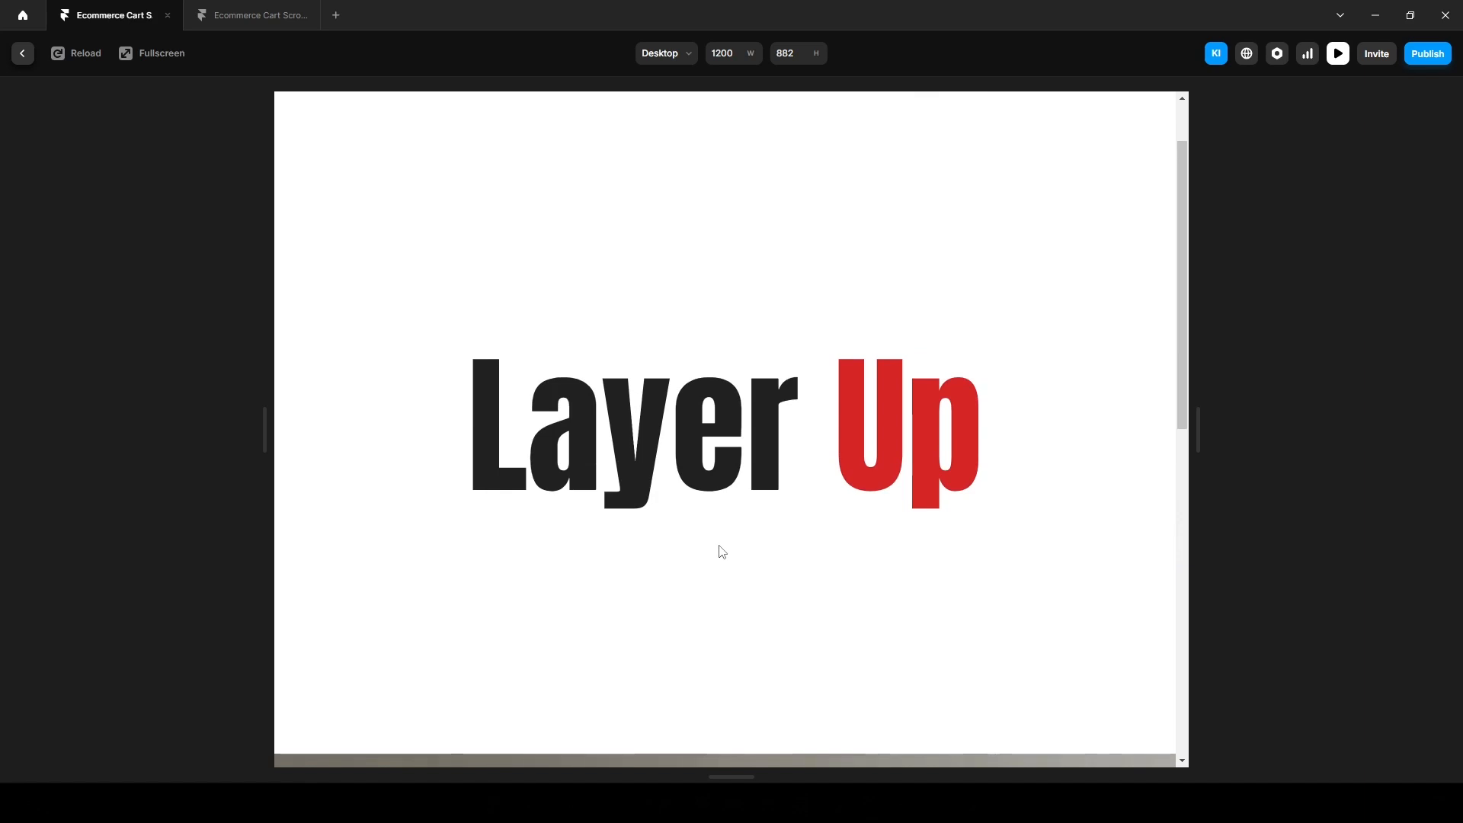
scroll(720, 545, "down", 10)
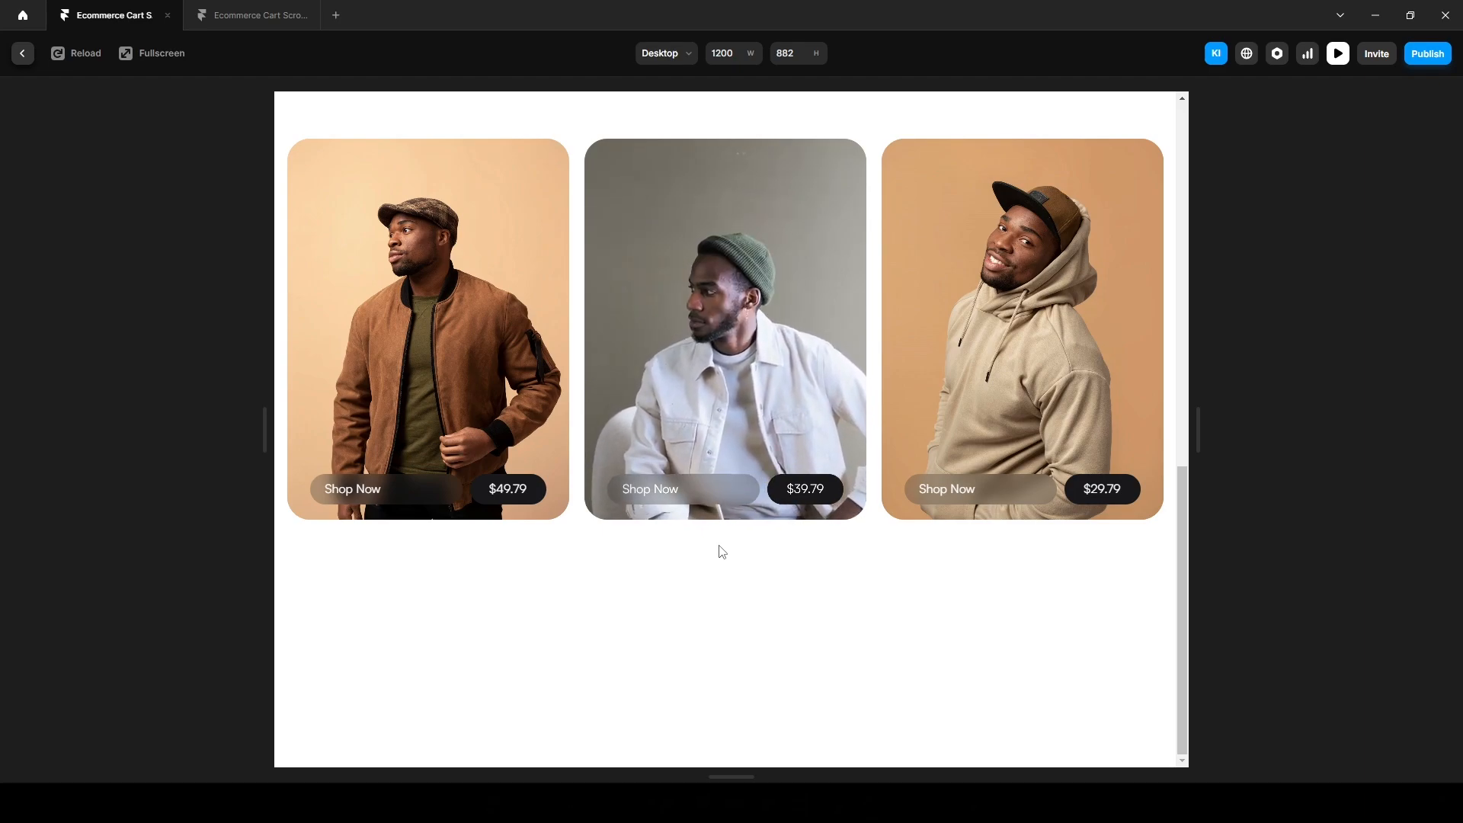
left_click(23, 53)
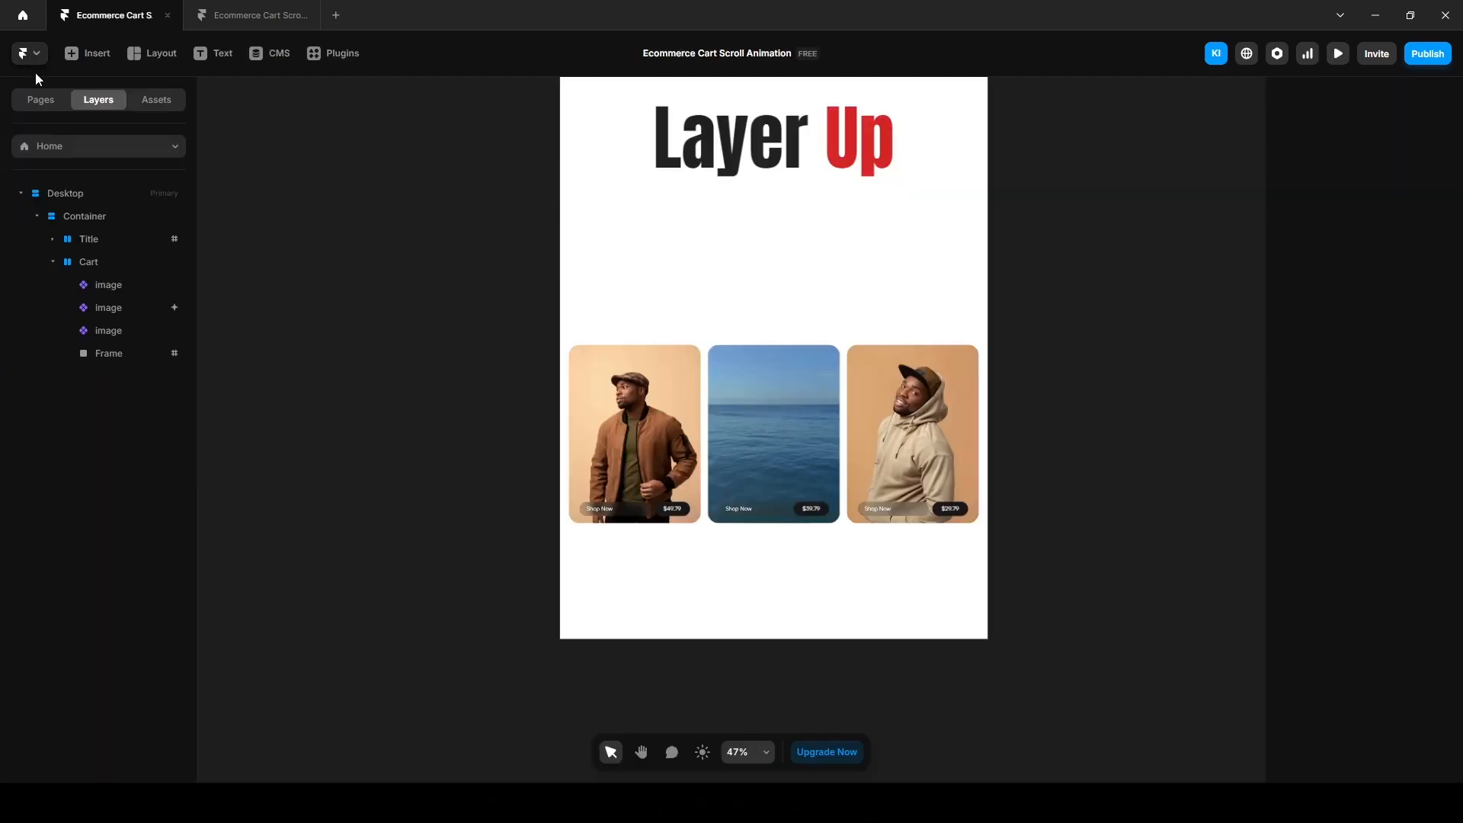
left_click(702, 393)
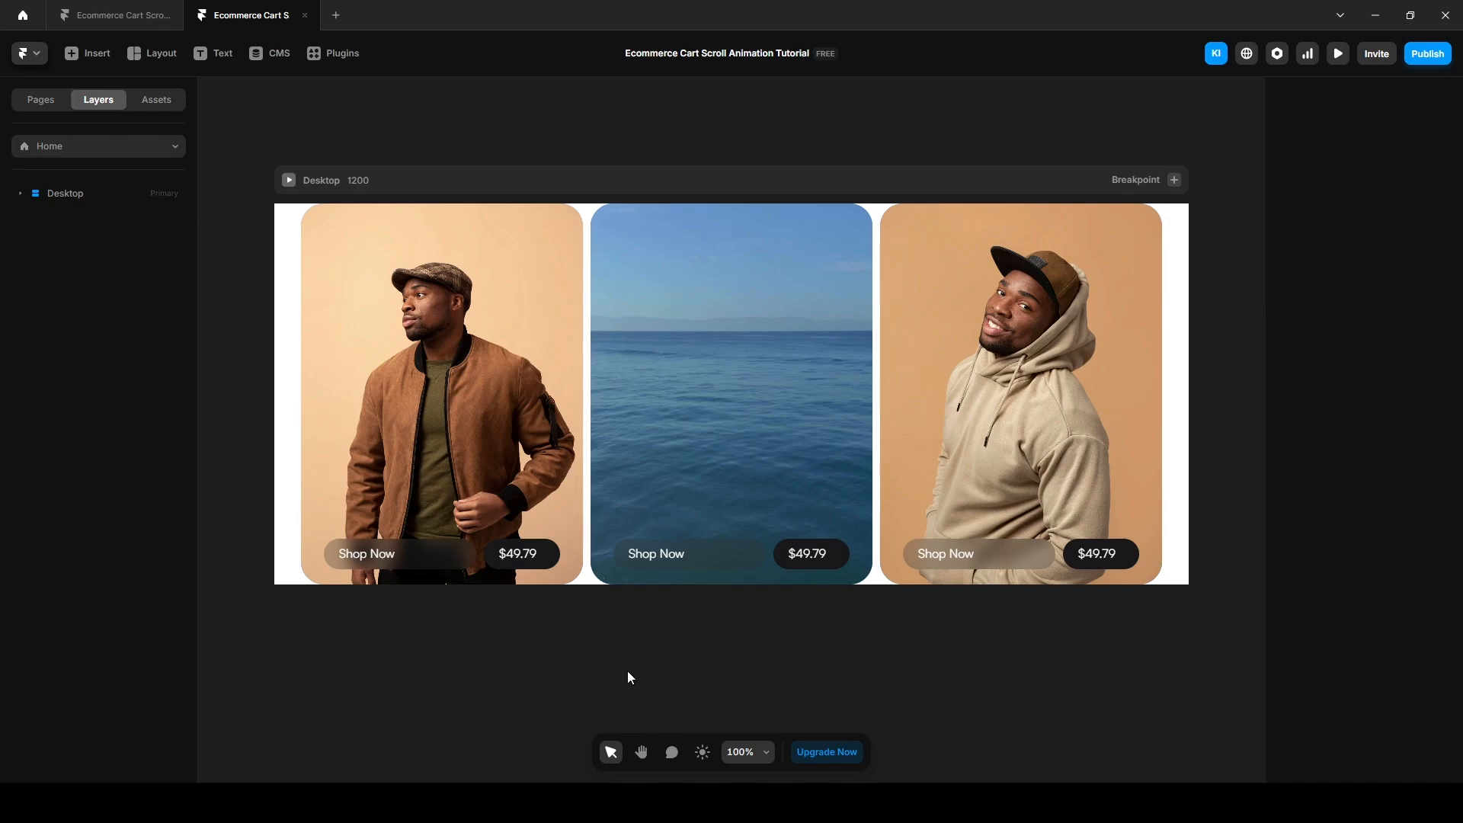
Step: In the tutorial project, set the Container's height to 2000
left_click(145, 192)
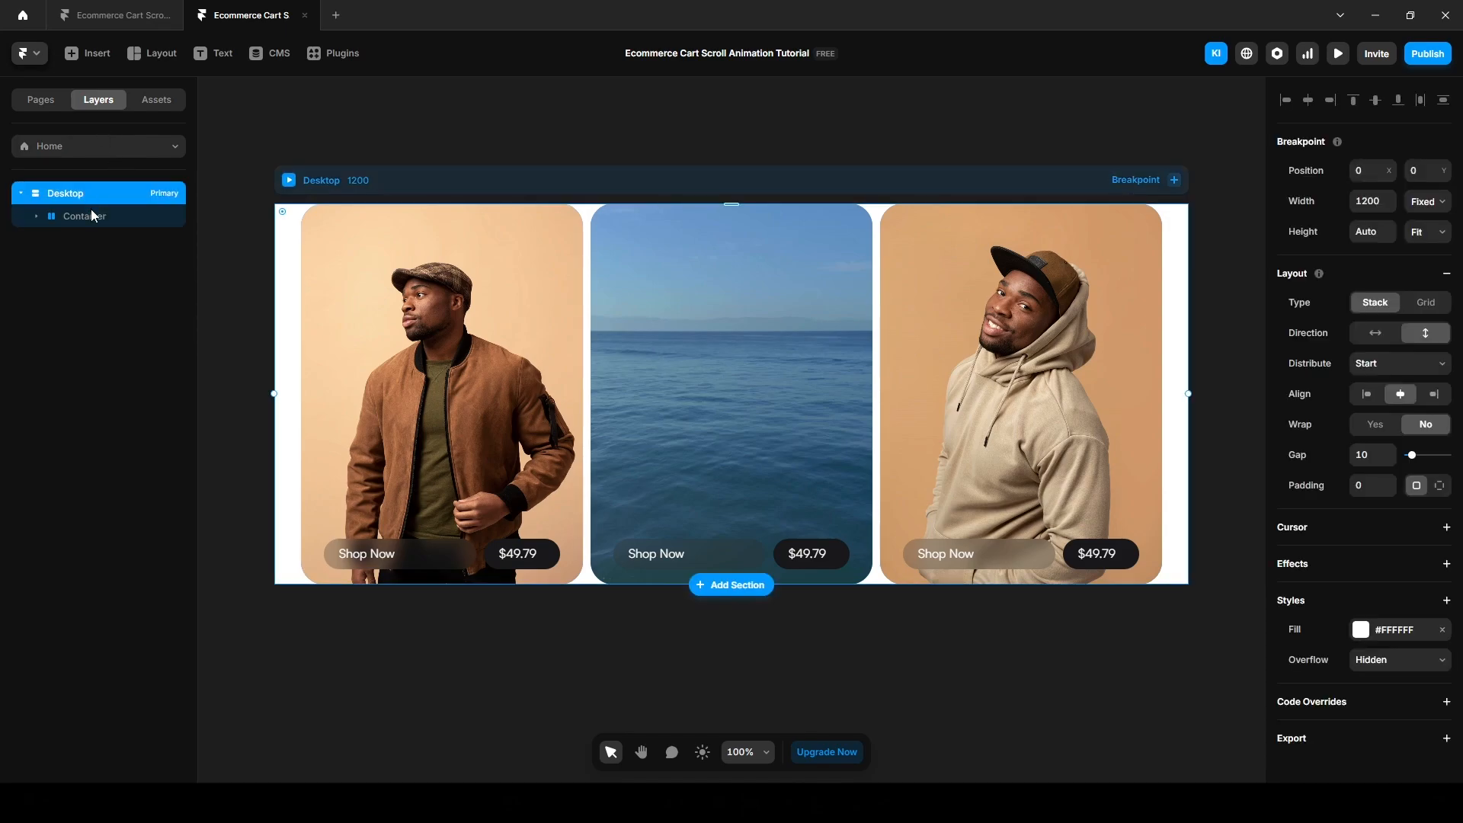
left_click(83, 211)
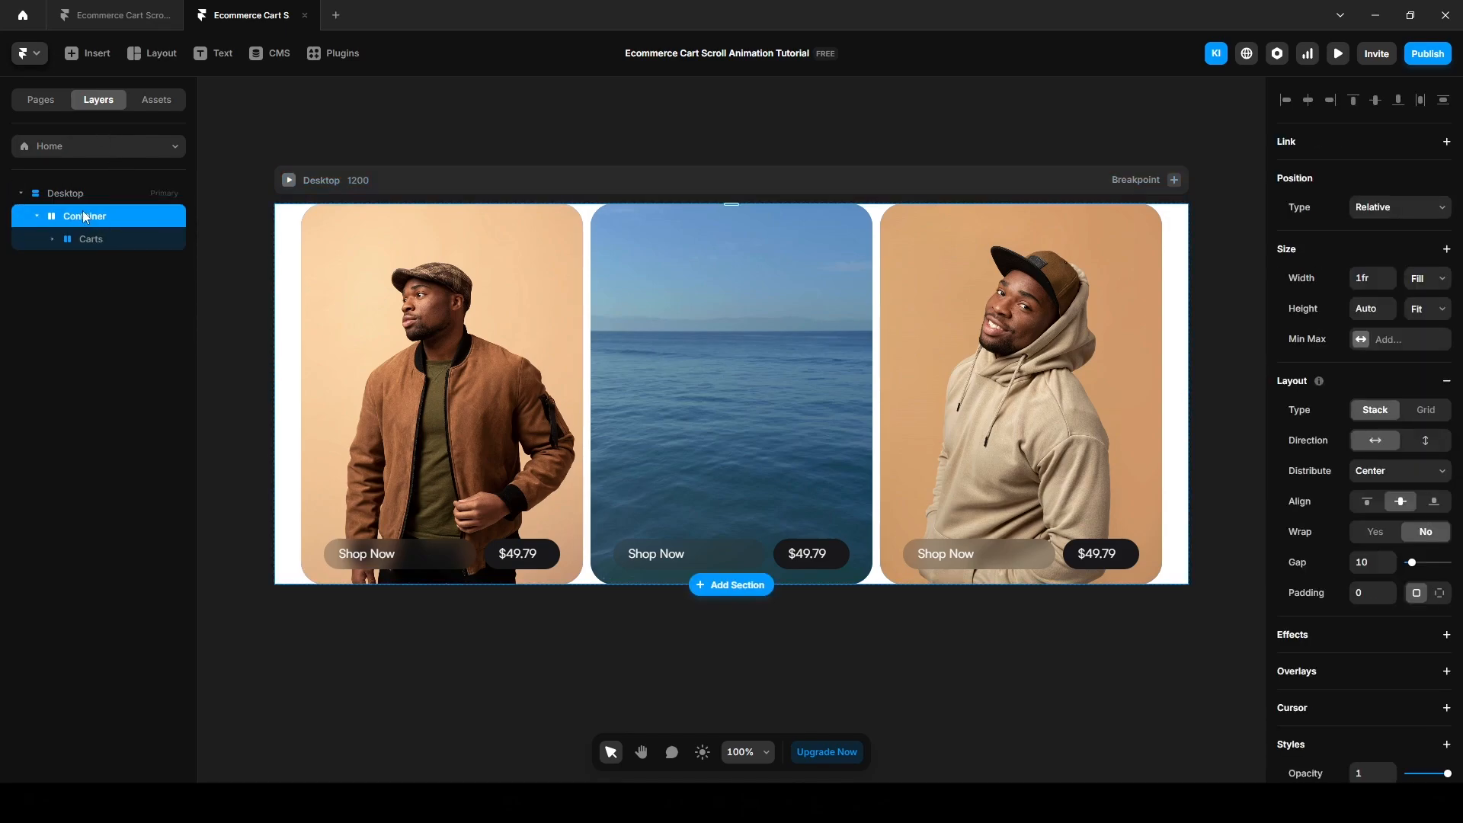
left_click(1366, 309)
type("2000")
key("Return")
left_click(1228, 379)
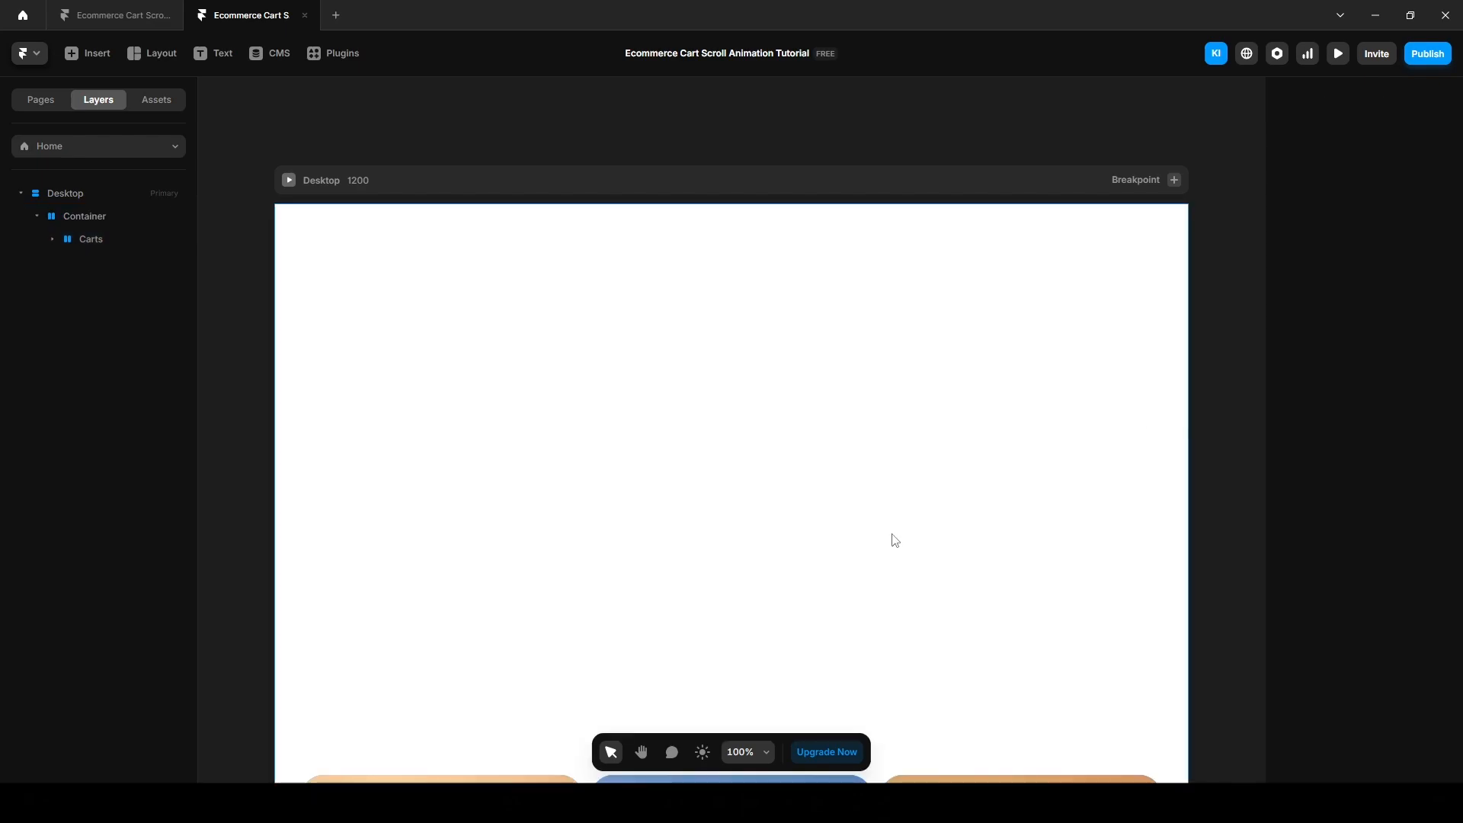
Step: Draw a frame about 232 by 32 inside the Carts stack and set its position type to Absolute
scroll(891, 540, "down", 6)
scroll(893, 543, "down", 1)
key("f")
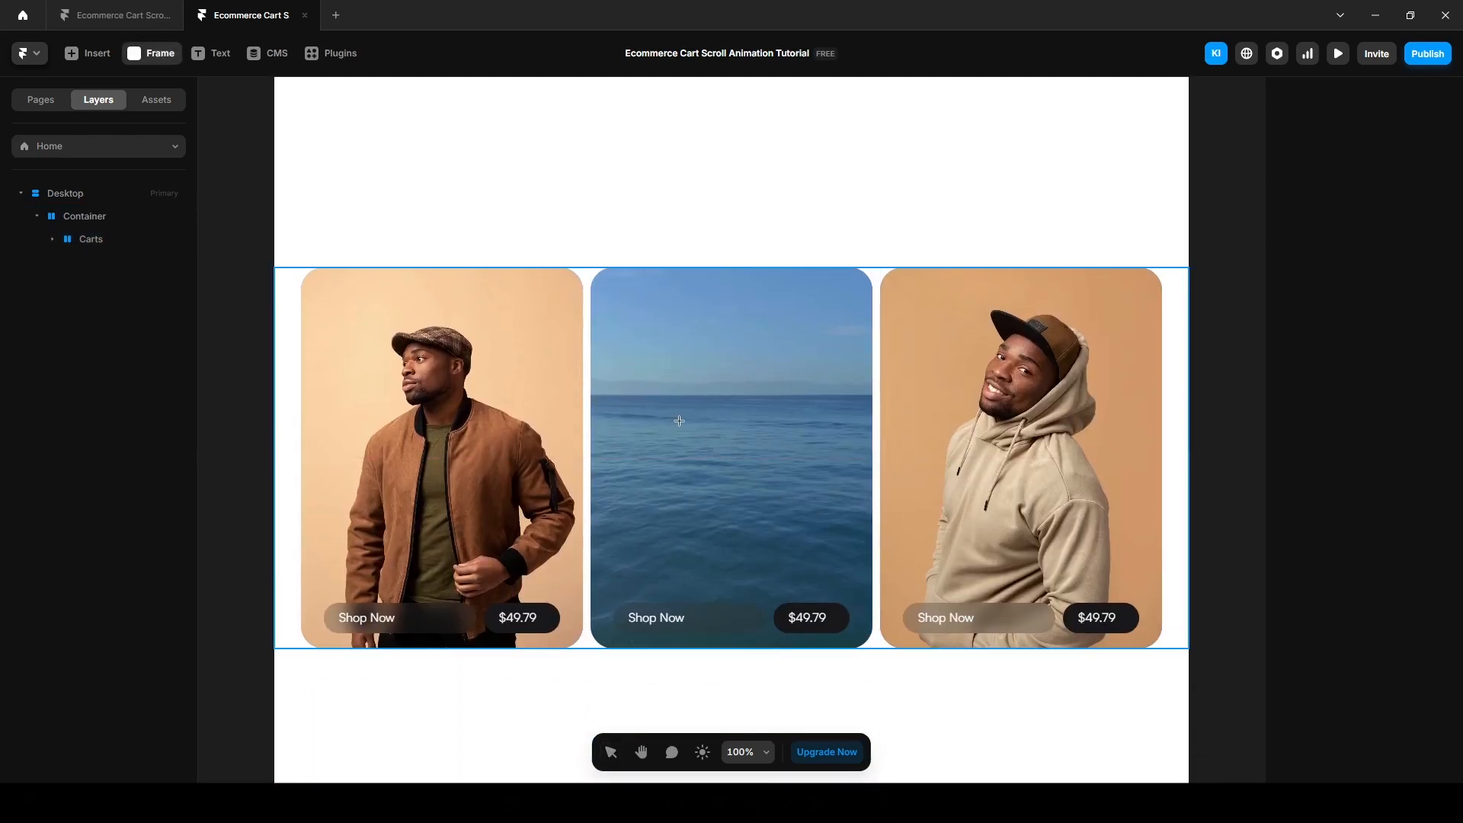
left_click_drag(640, 398, 817, 422)
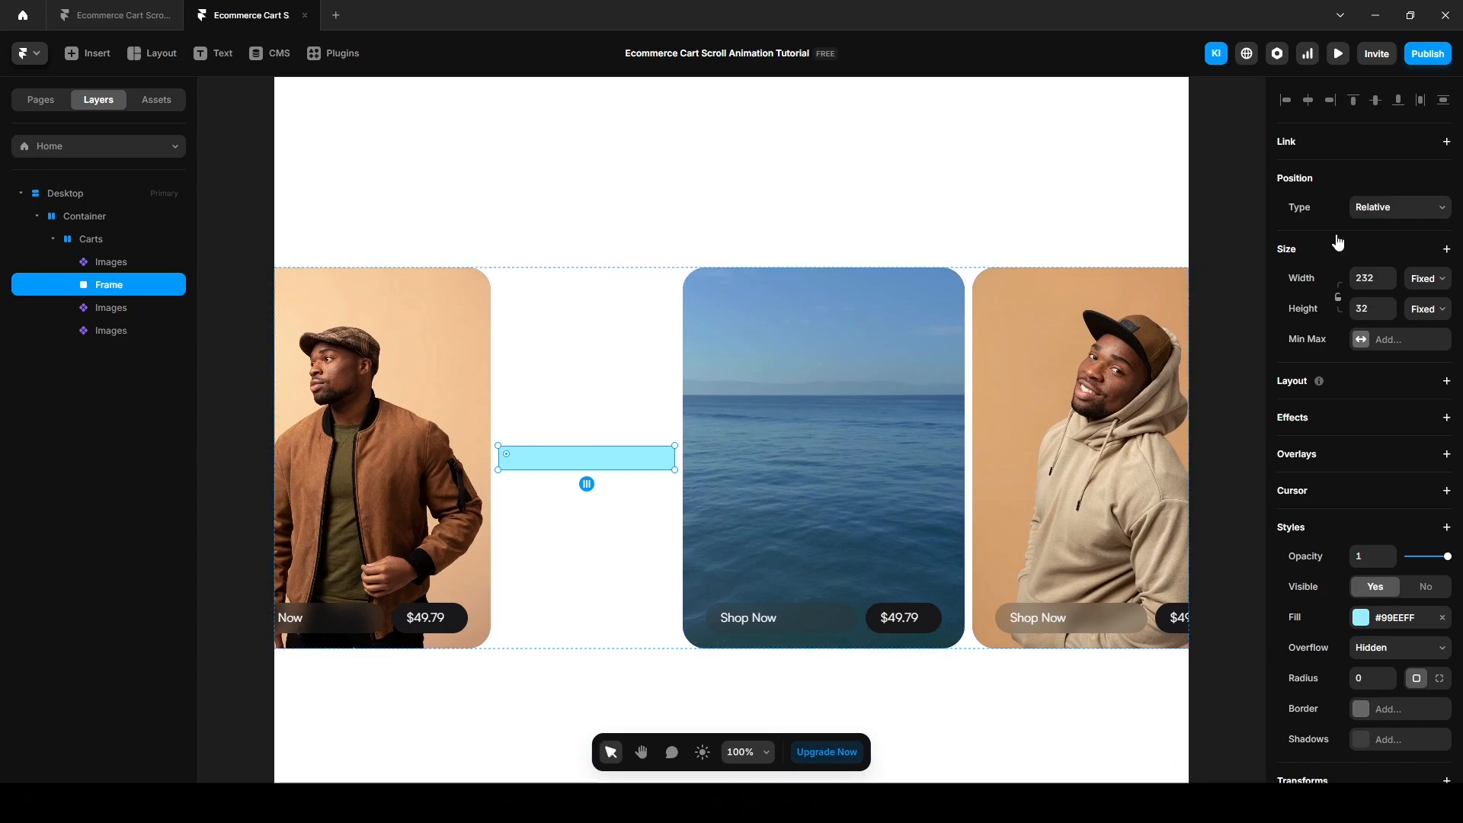
left_click(1392, 212)
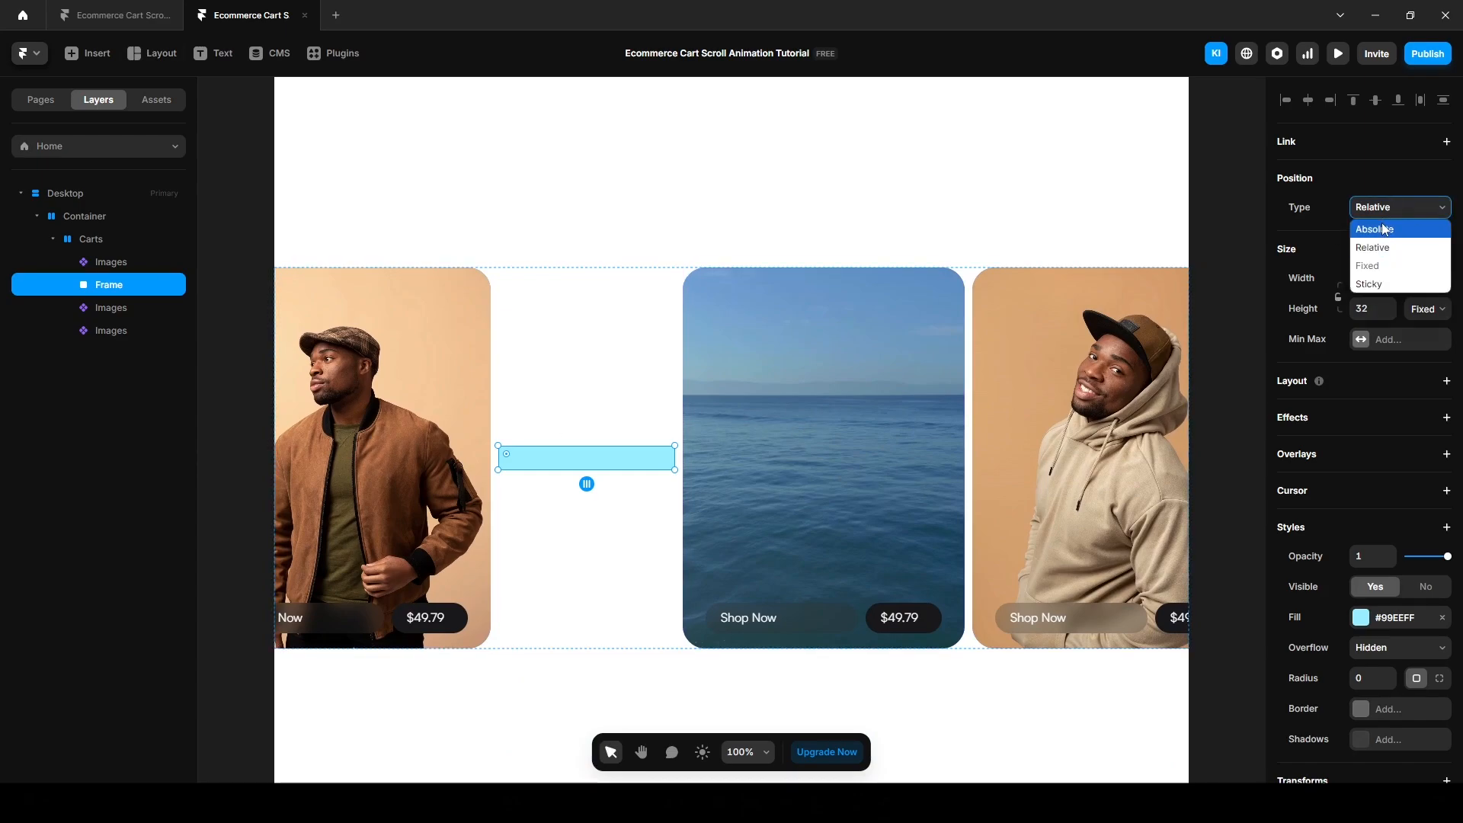
left_click(1384, 230)
left_click(245, 457)
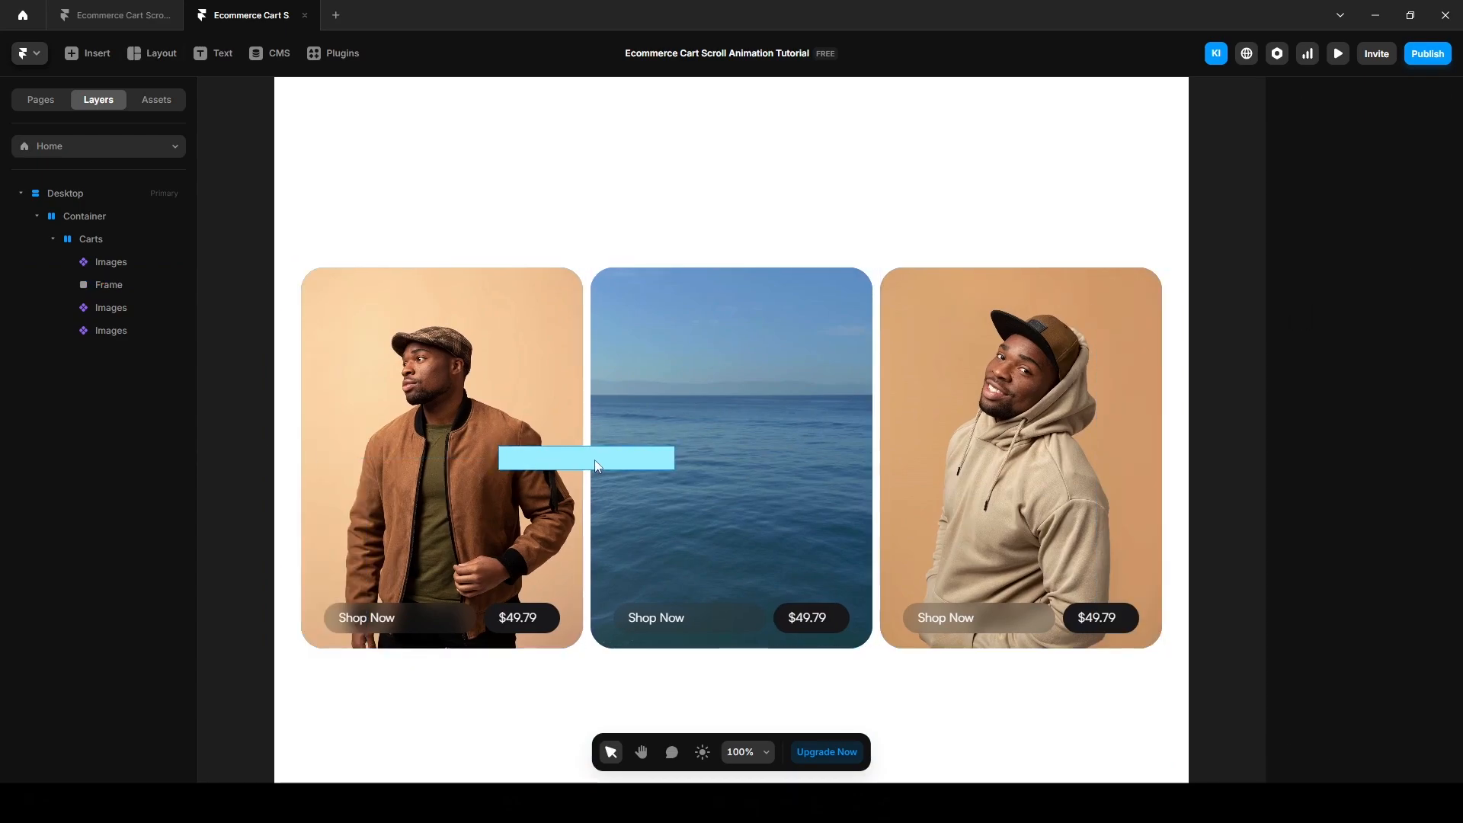
Step: Move the absolute frame onto the middle card, centred horizontally about 136 from the top, and remove its #99EEFF fill
left_click(597, 458)
left_click_drag(594, 457, 733, 382)
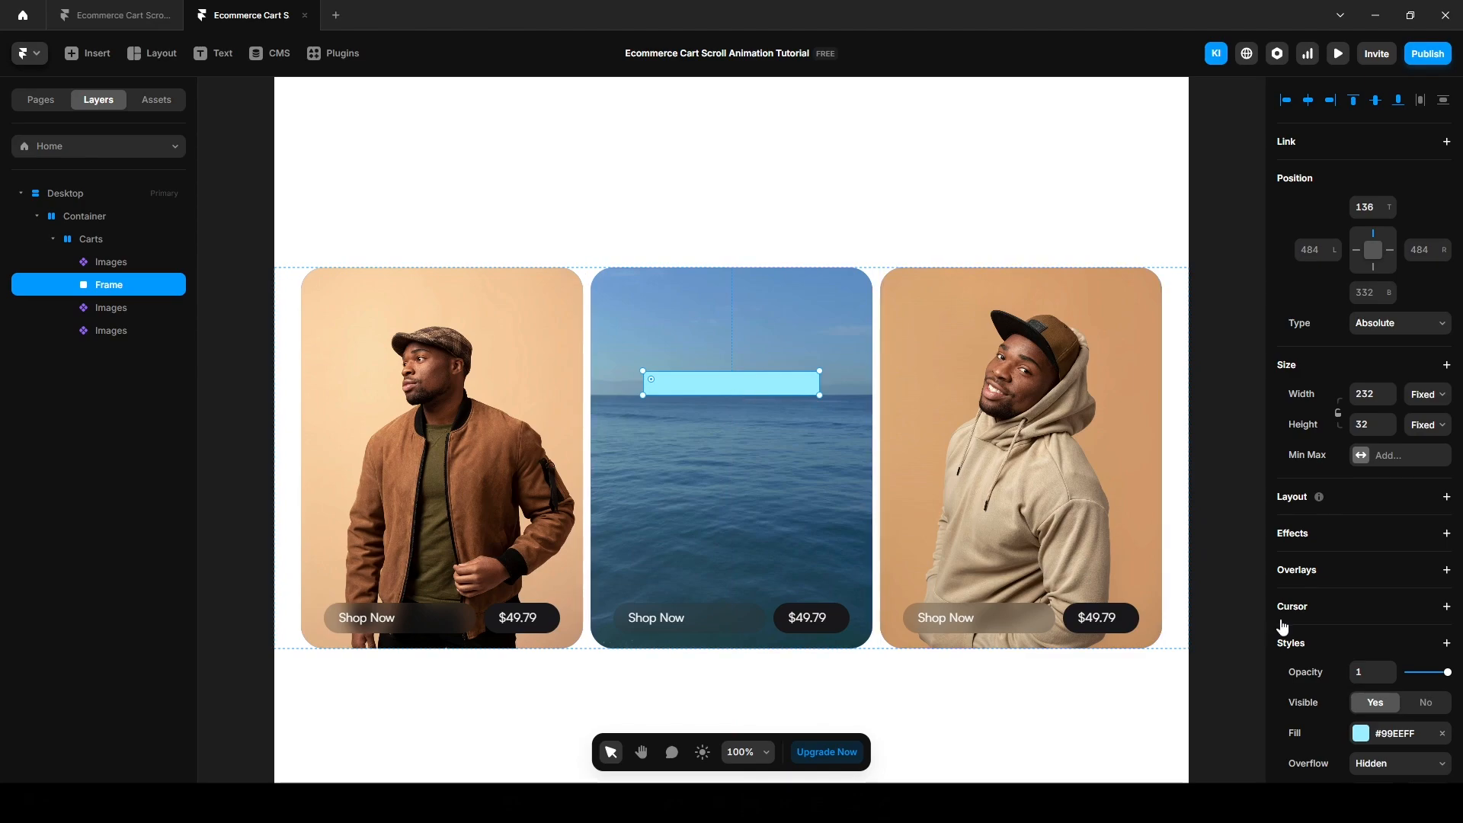
scroll(1339, 623, "down", 1)
scroll(1340, 621, "down", 3)
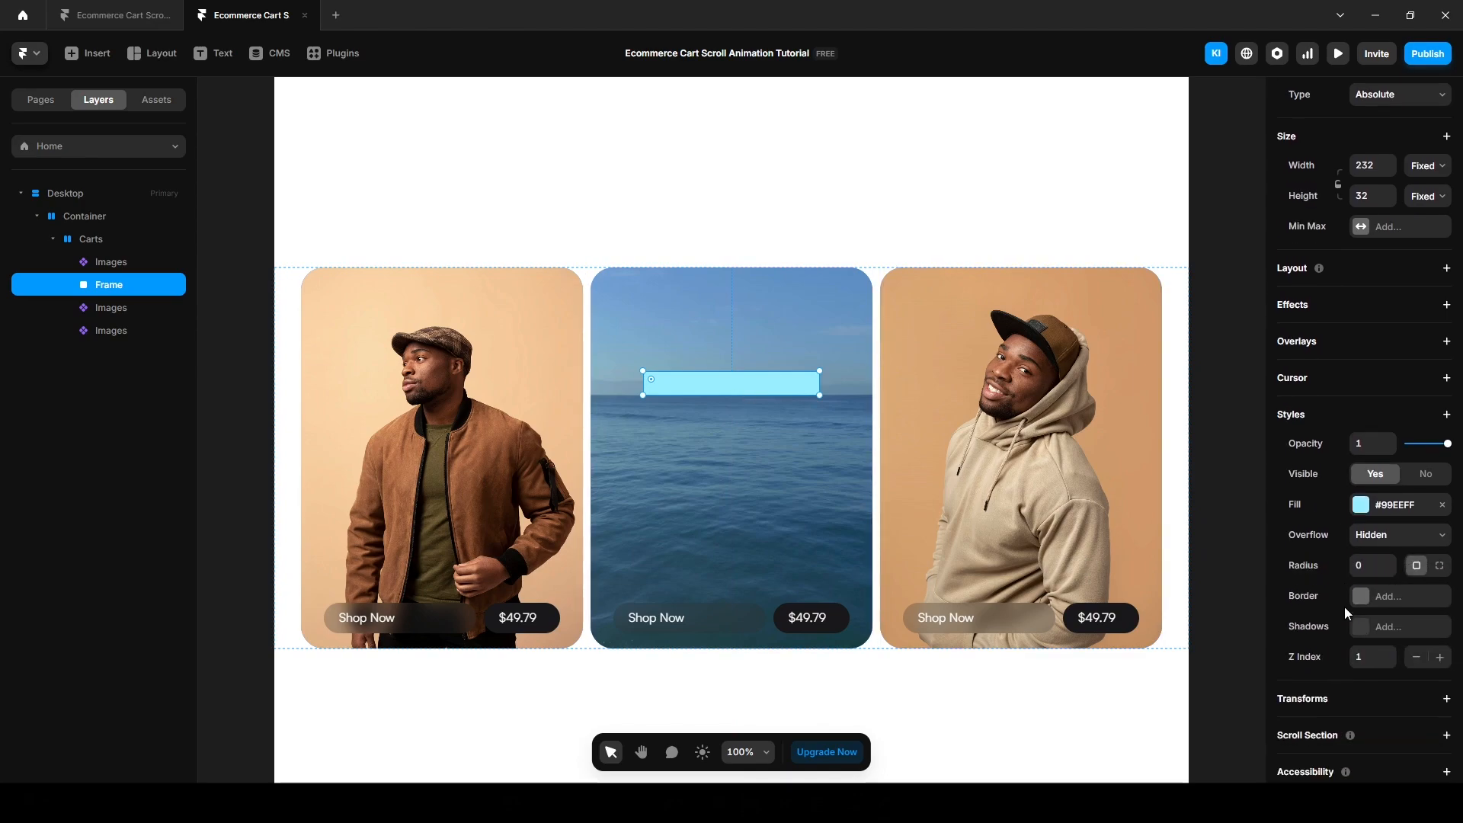
left_click(1441, 506)
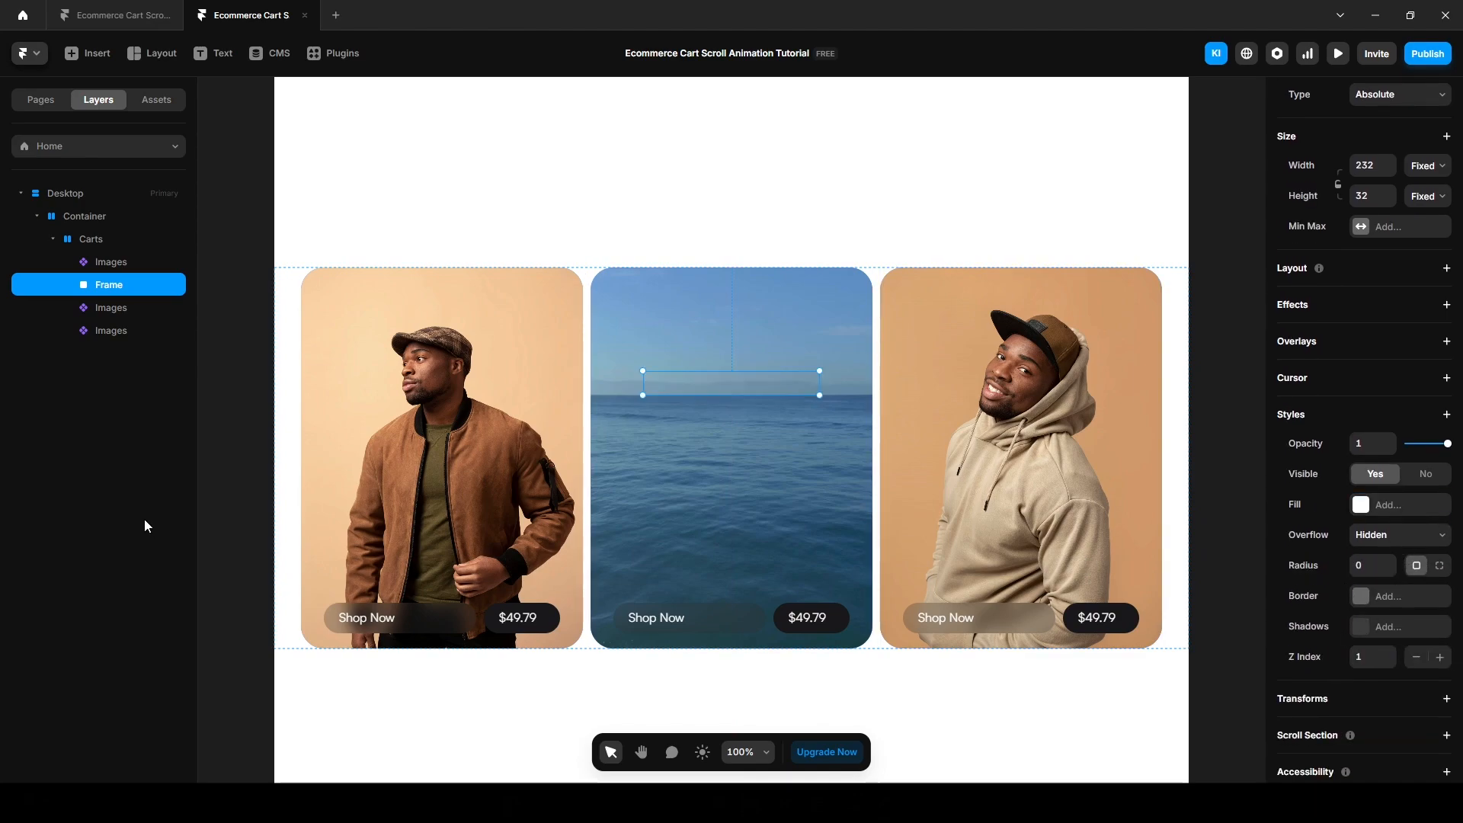
Step: Reorder the Frame layer below the last Images layer in Carts and give it a scroll section named line-1
left_click_drag(107, 293, 104, 339)
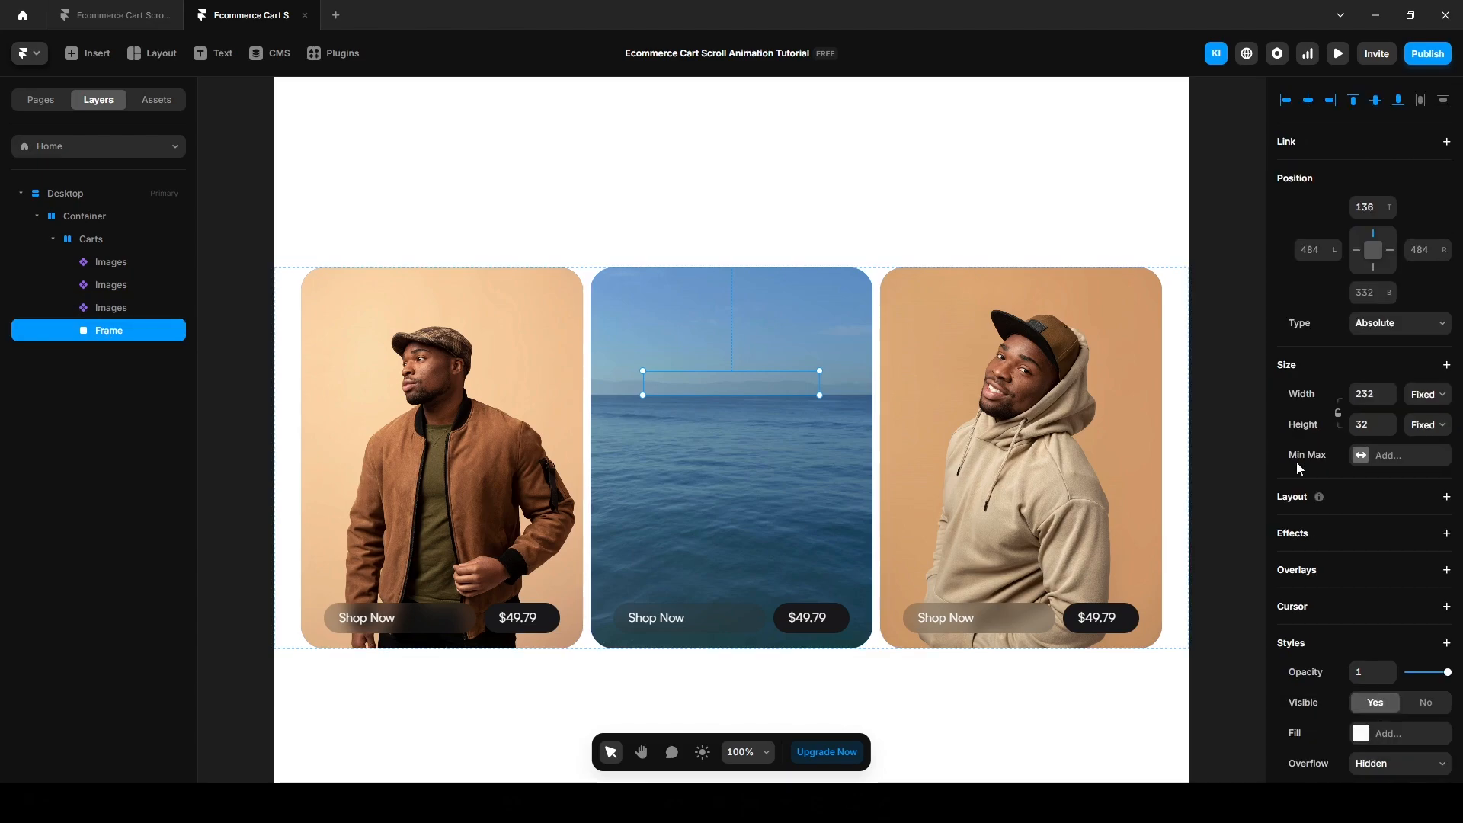
scroll(1302, 464, "down", 5)
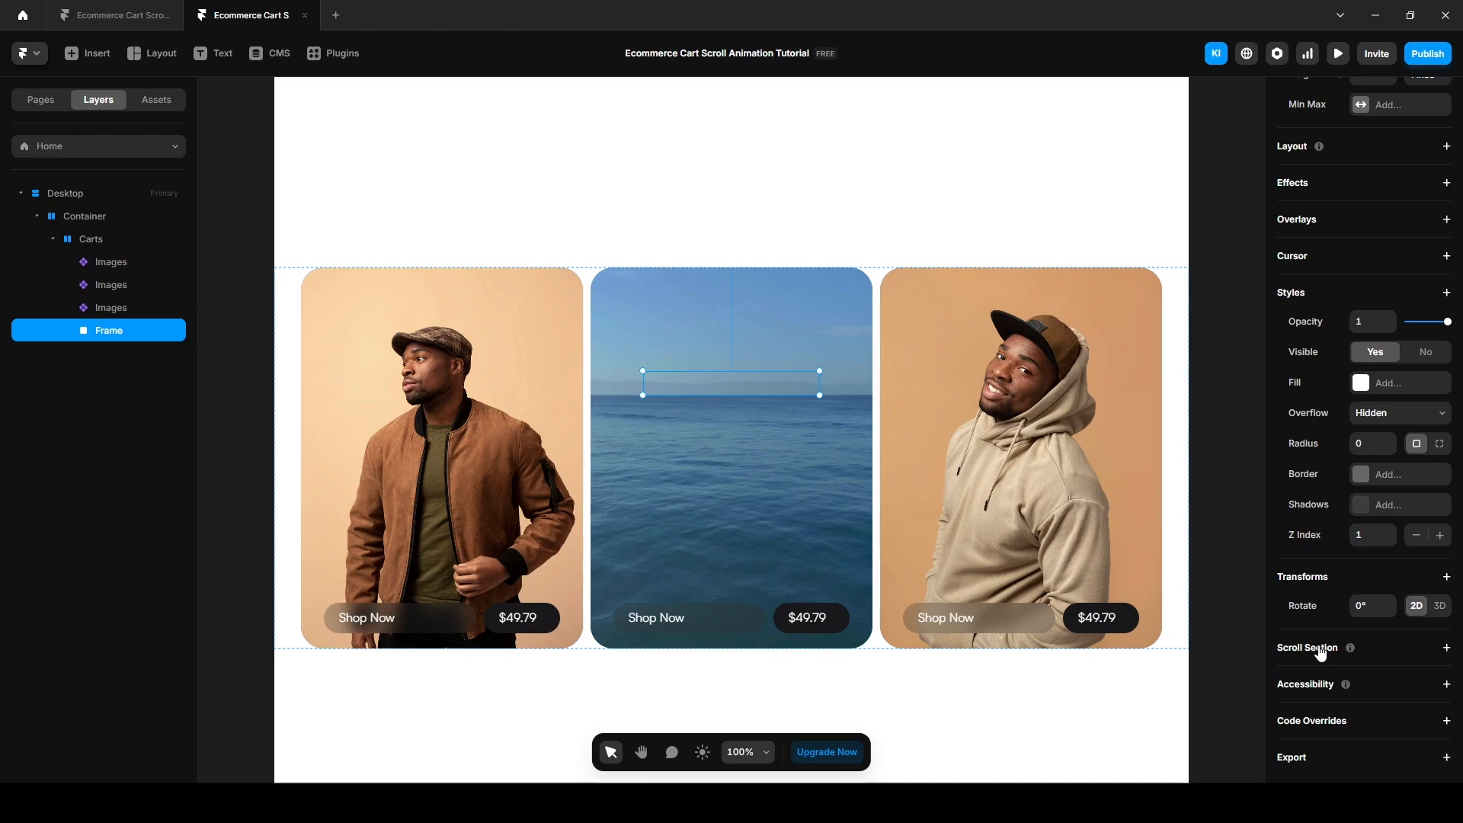
left_click(1320, 653)
left_click(1375, 675)
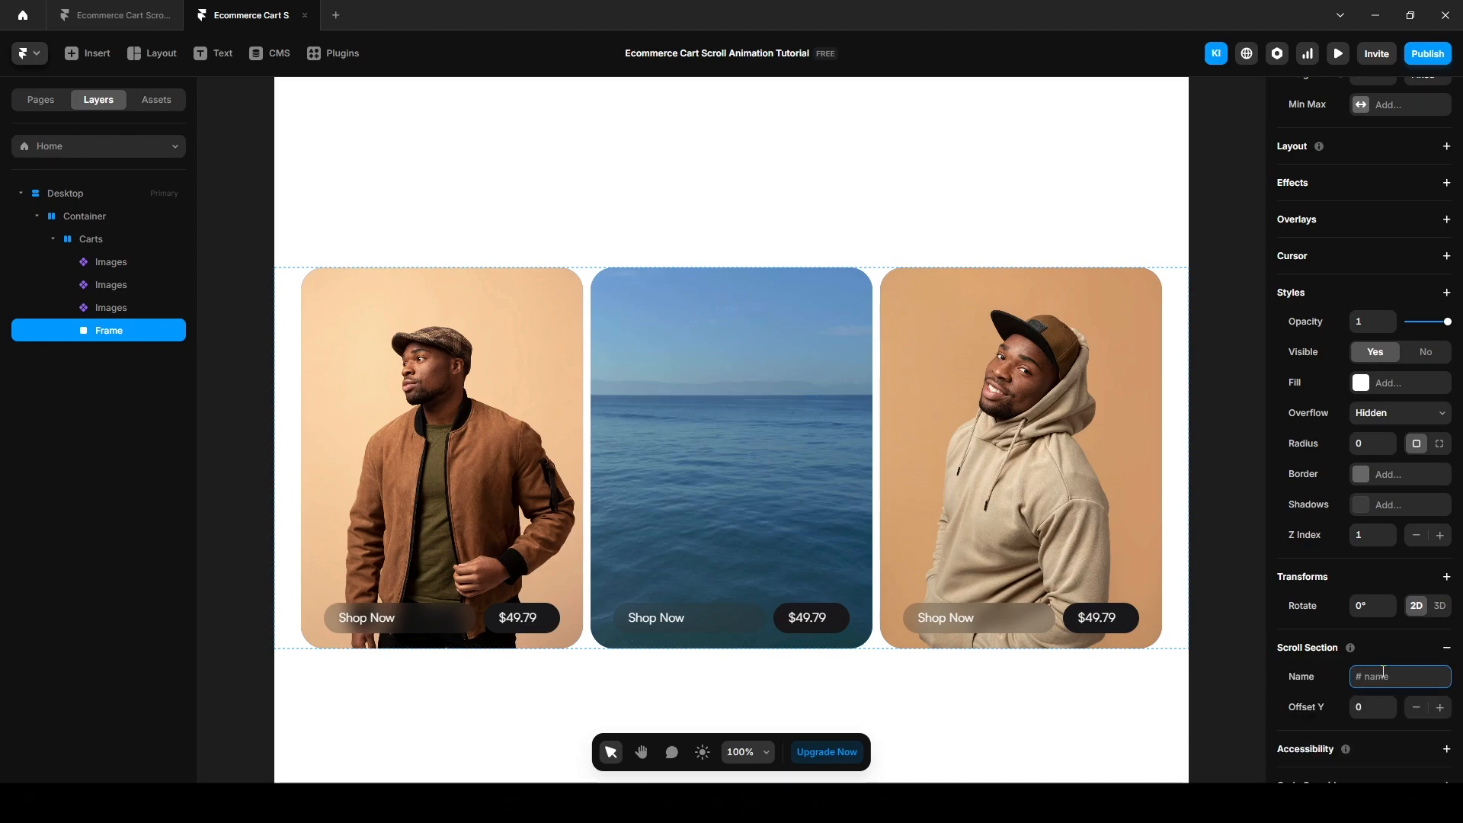
type("line-1")
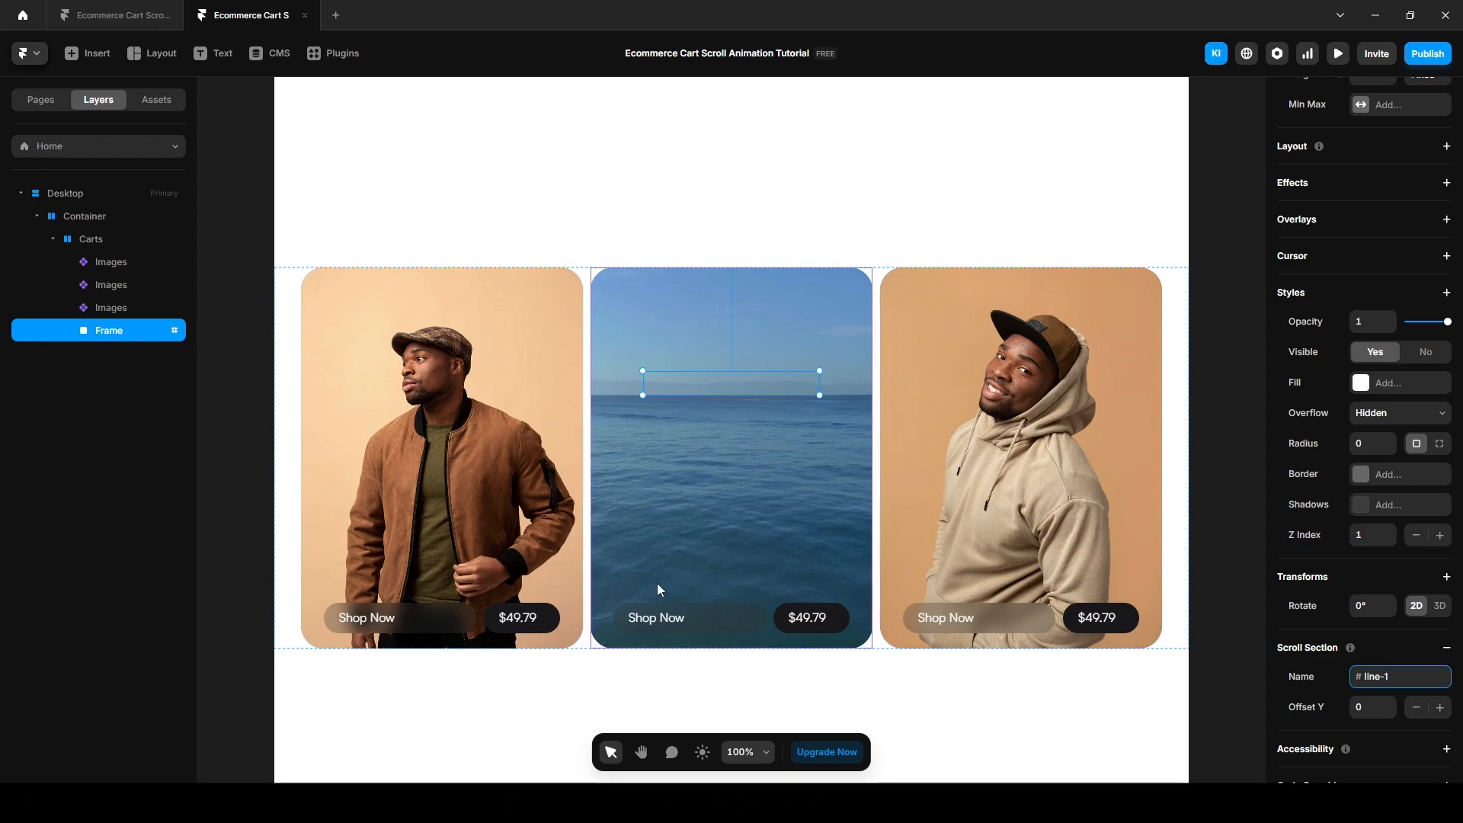
Step: Add a Scroll Transform effect to the middle card, triggered by Section in View with a centre viewport and section #line-1
left_click(753, 481)
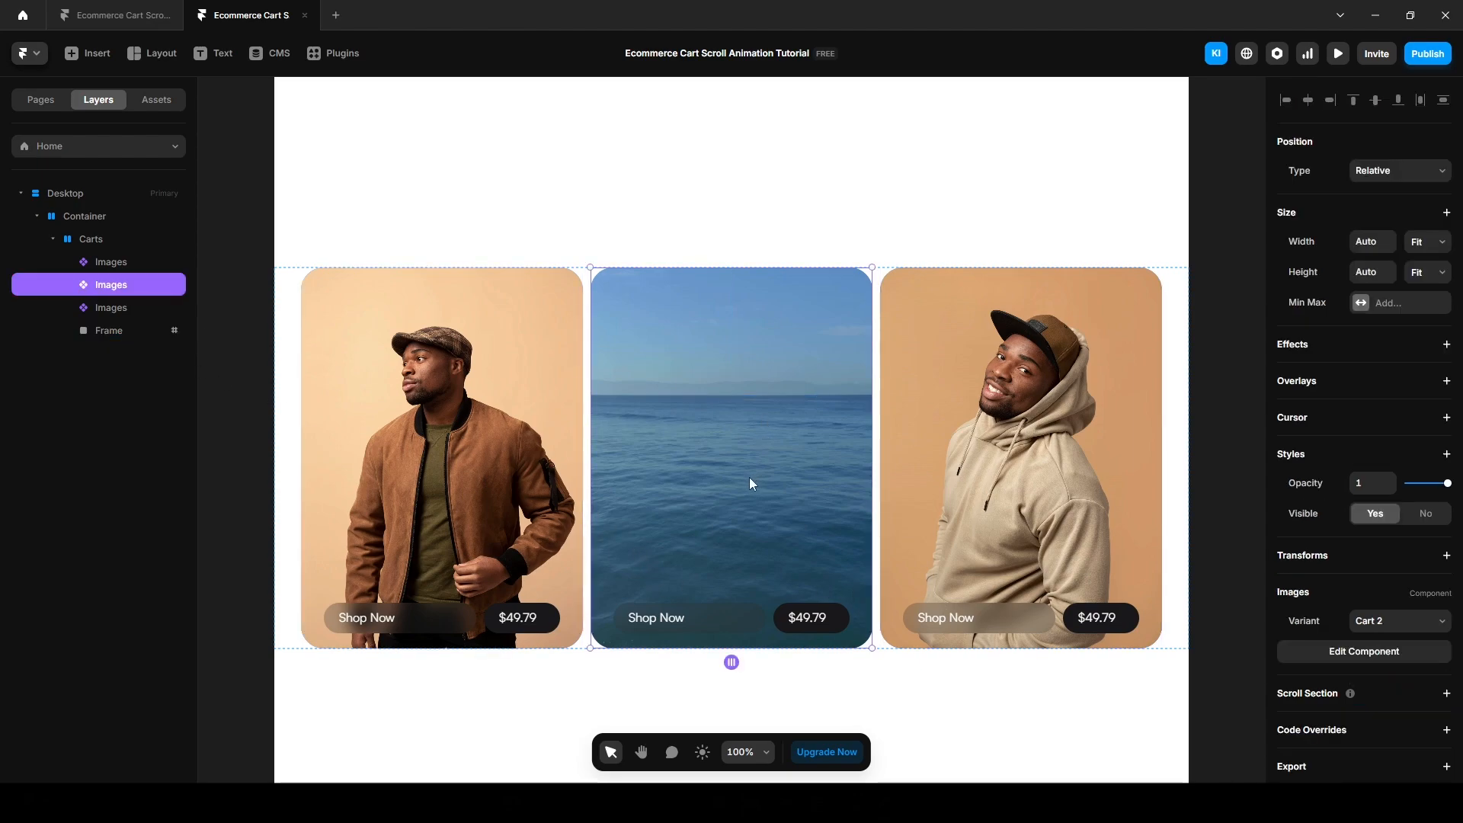
left_click(1296, 345)
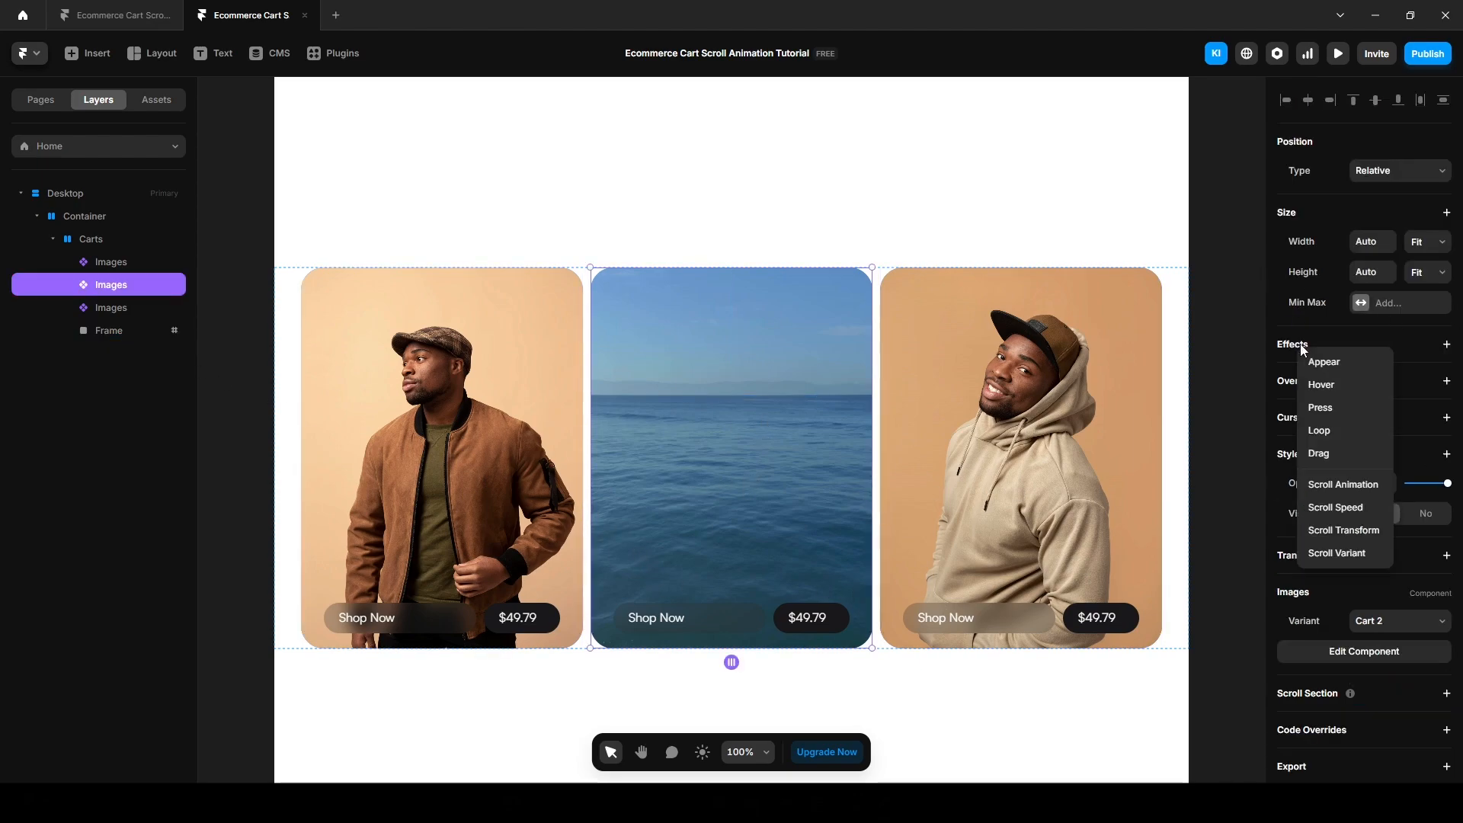
left_click(1344, 531)
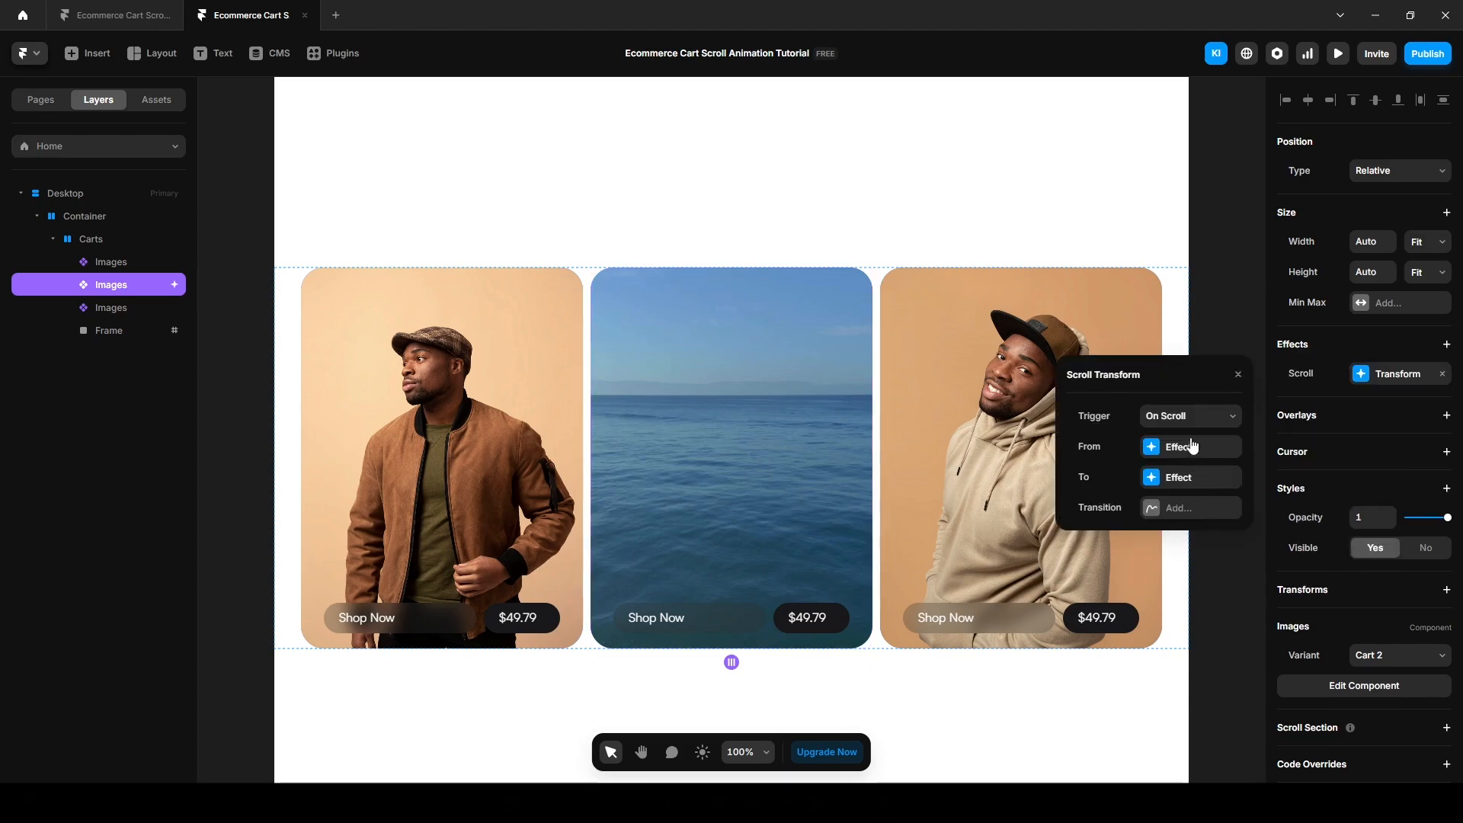
left_click(1186, 419)
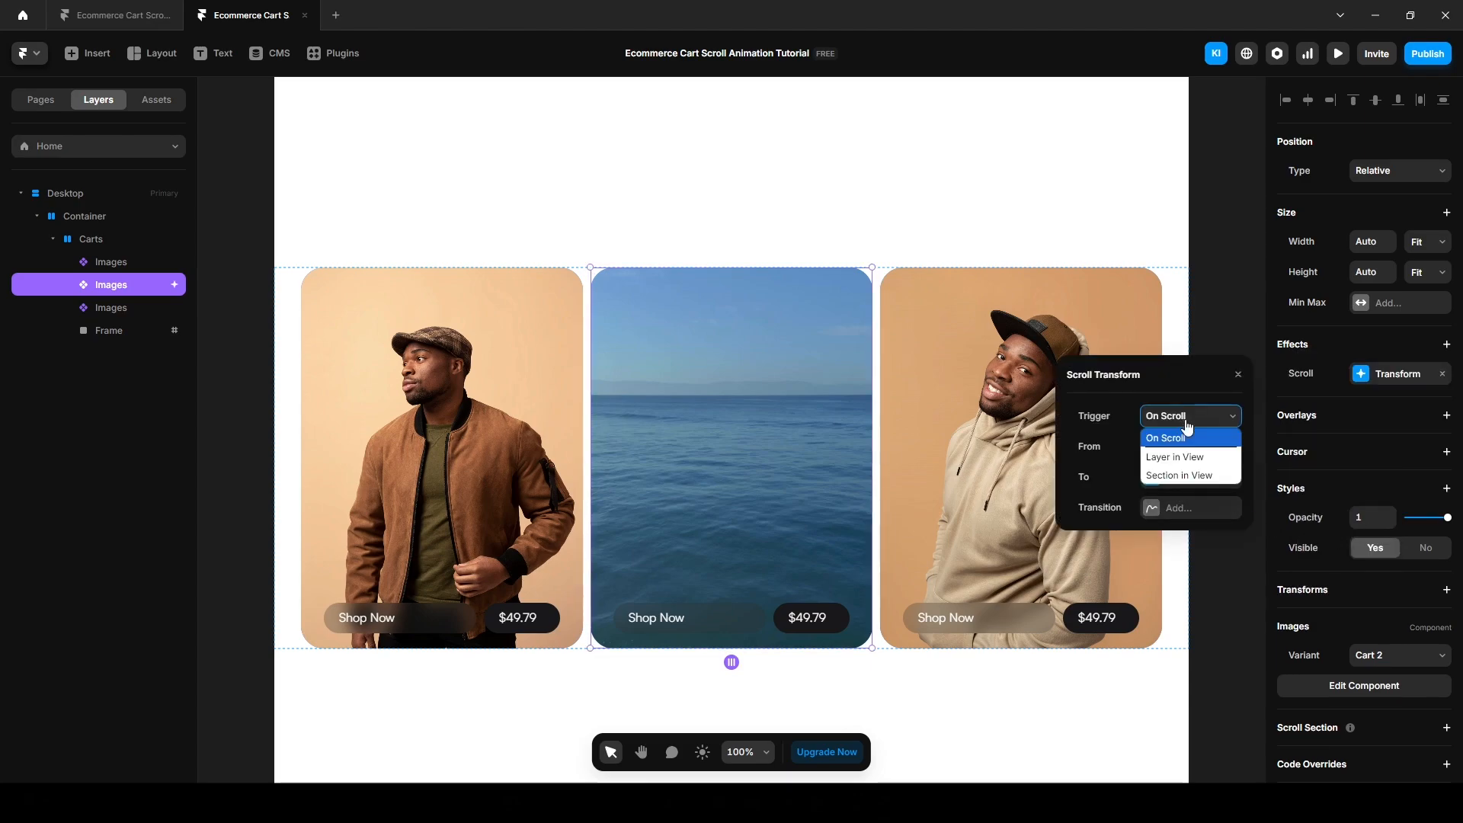
left_click(1182, 477)
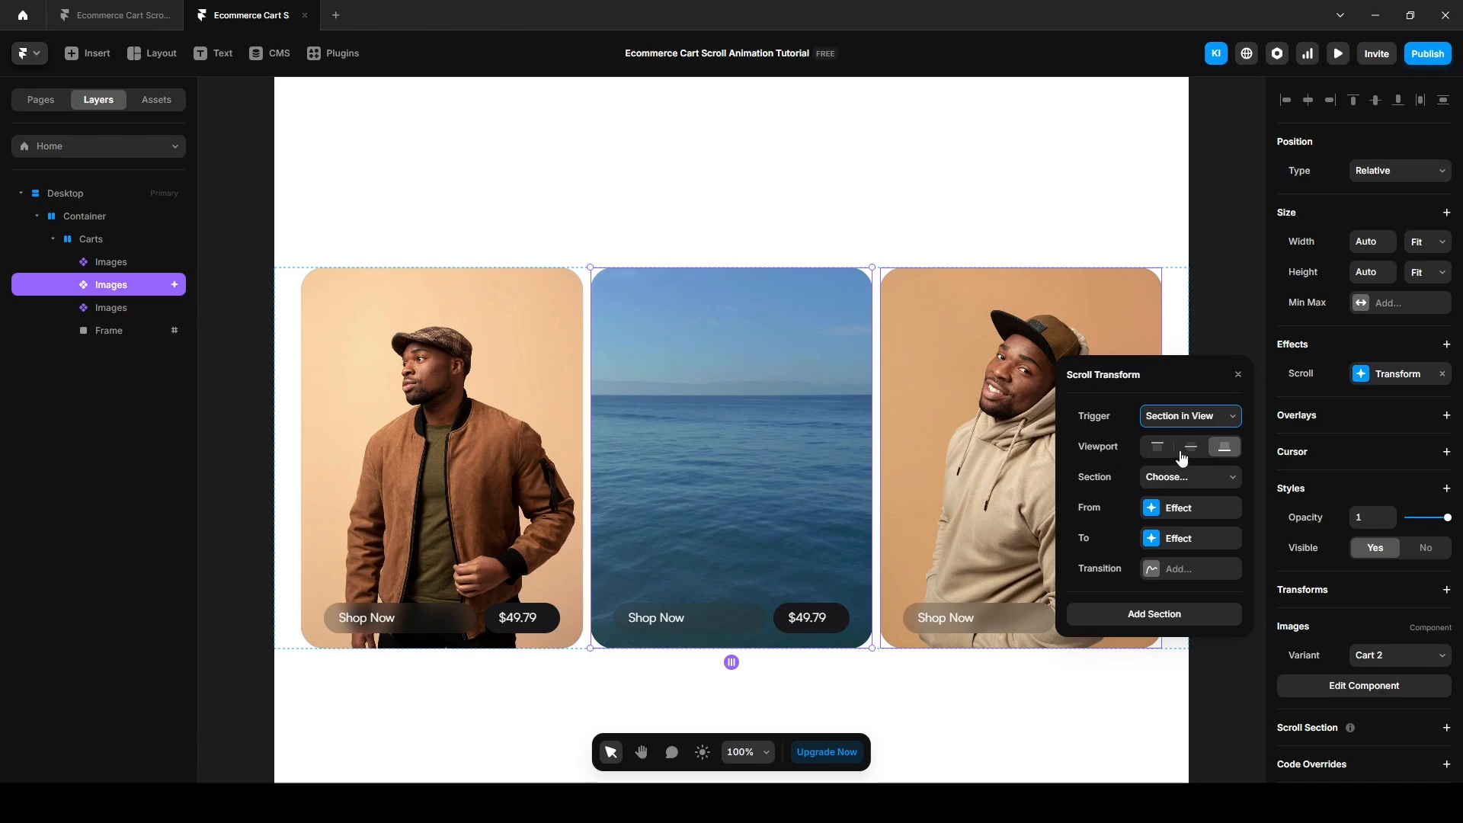
left_click(1187, 450)
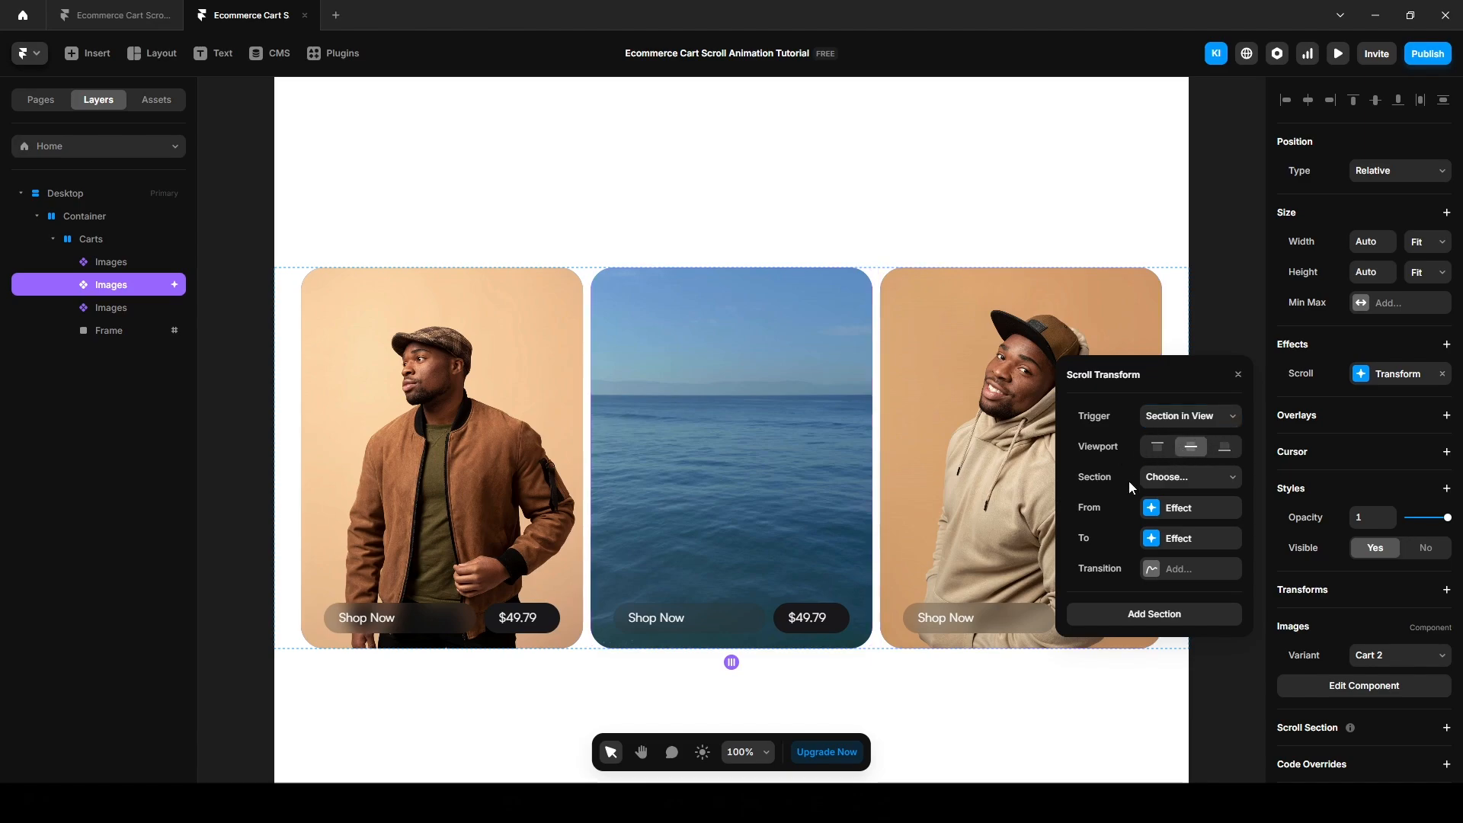
left_click(1172, 478)
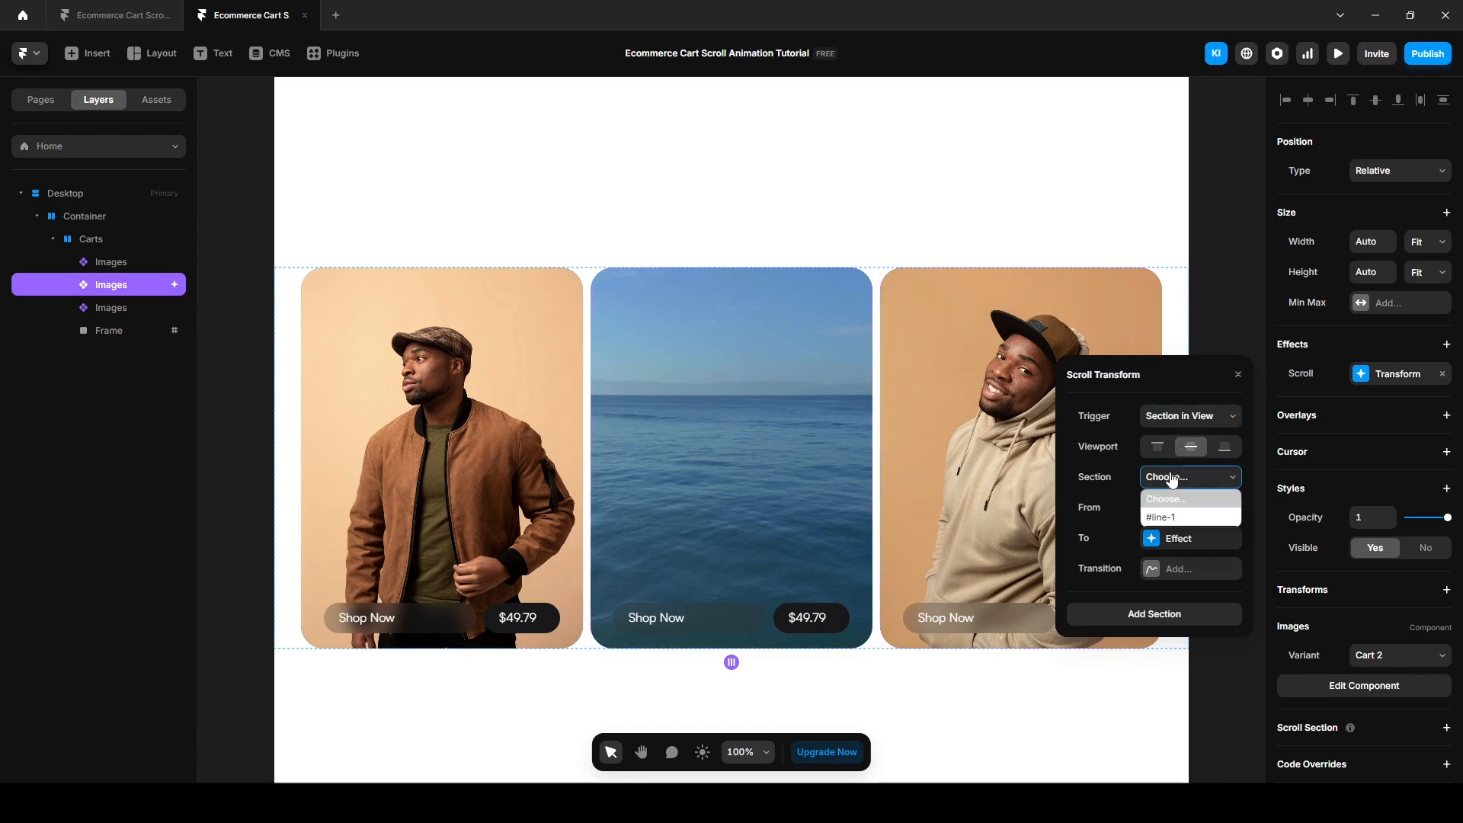
left_click(1172, 518)
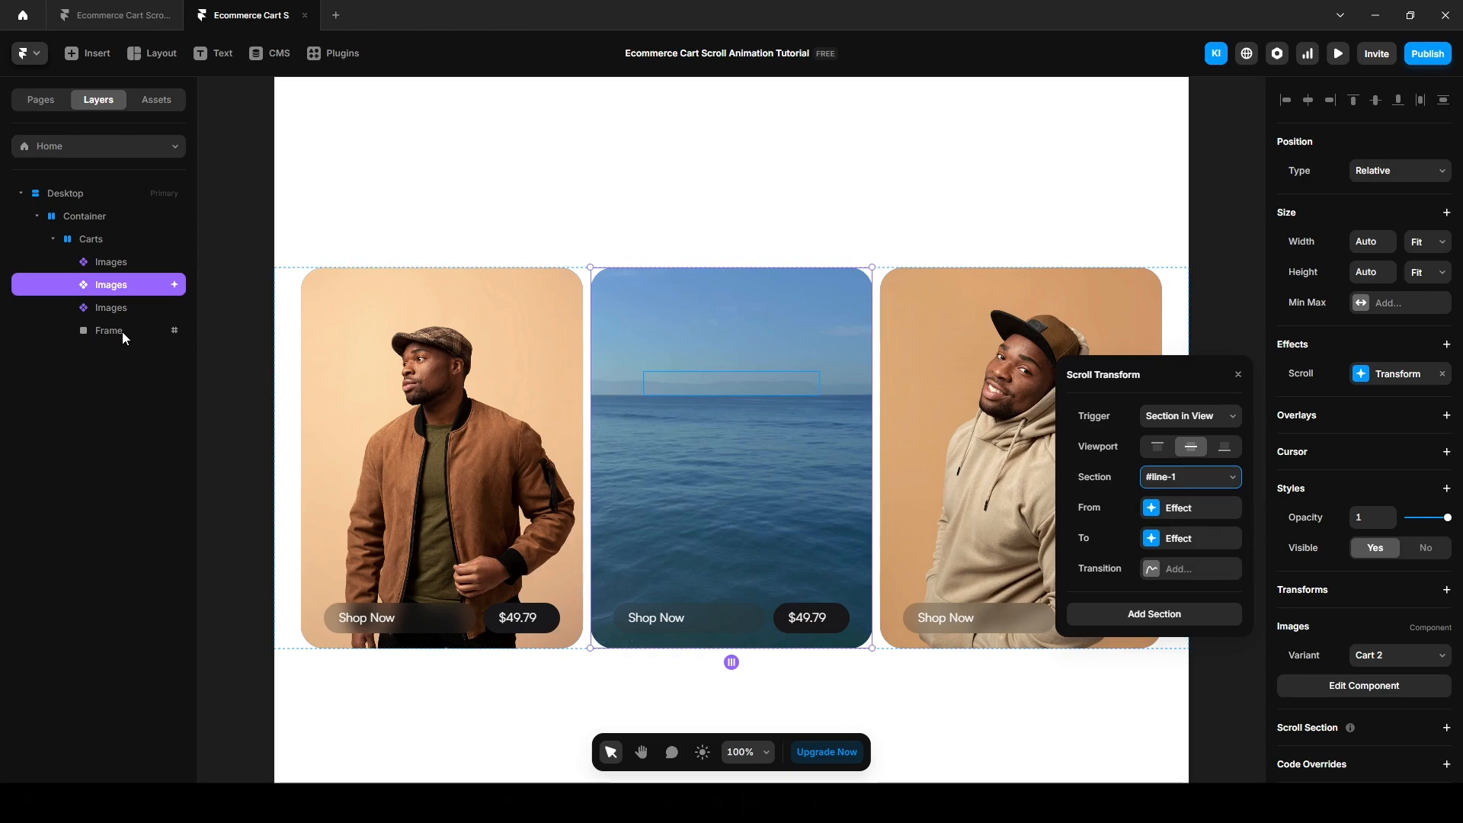
Step: Set the Scroll Transform's From effect to opacity 1 and scale 3.3
left_click(1174, 509)
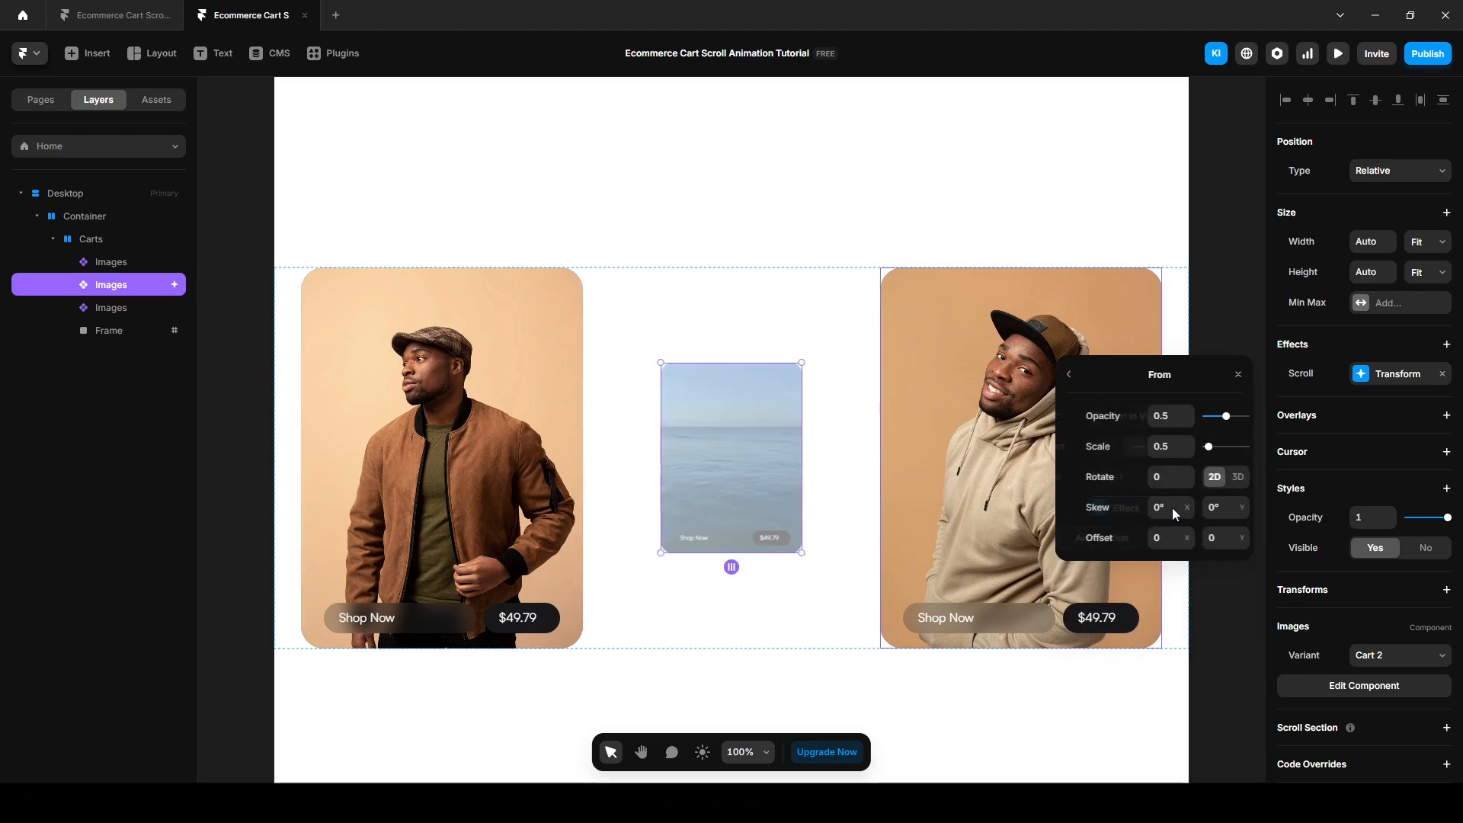
left_click(1155, 417)
type("1")
key("Return")
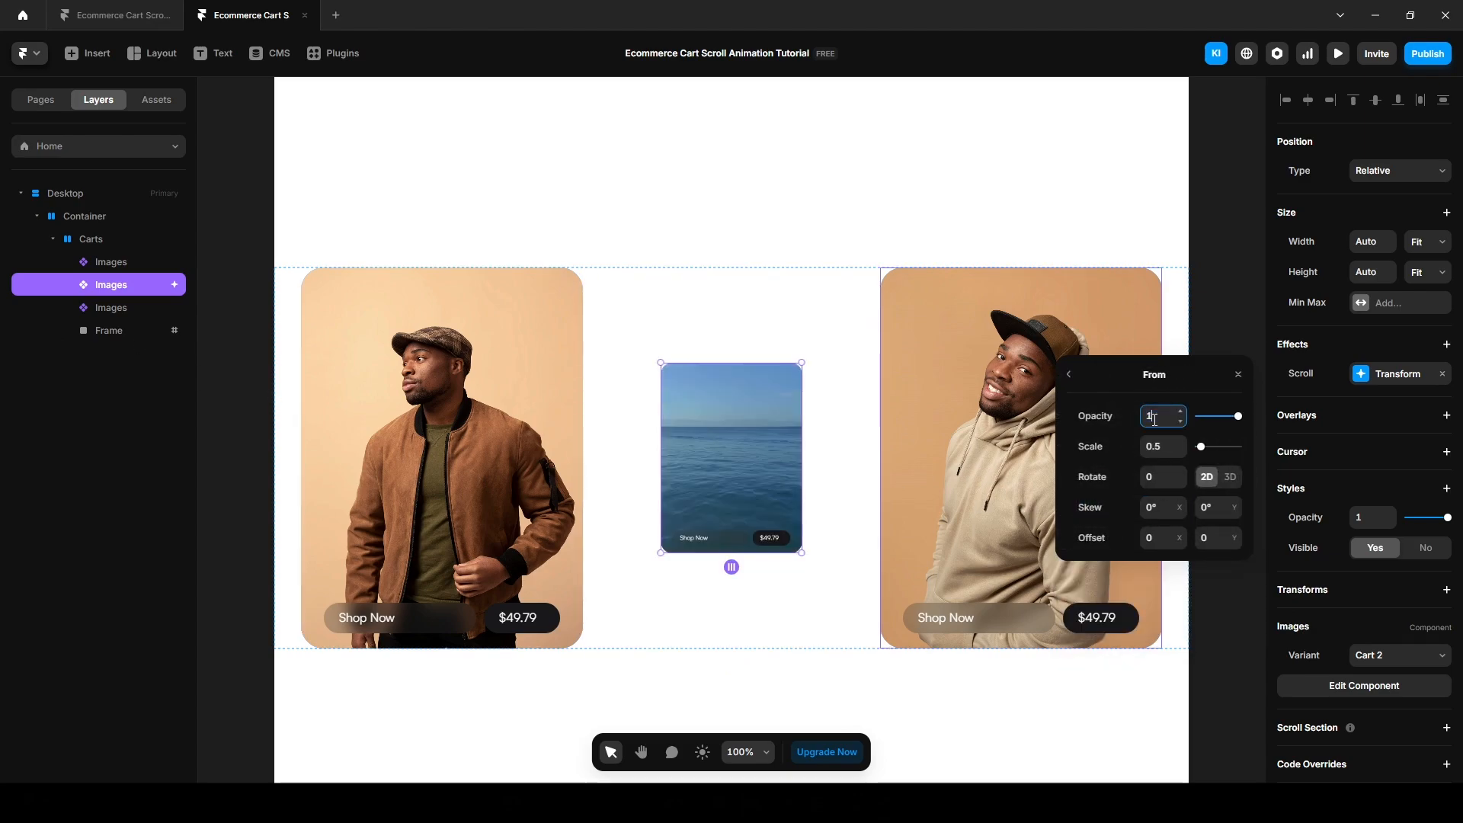
left_click(1161, 450)
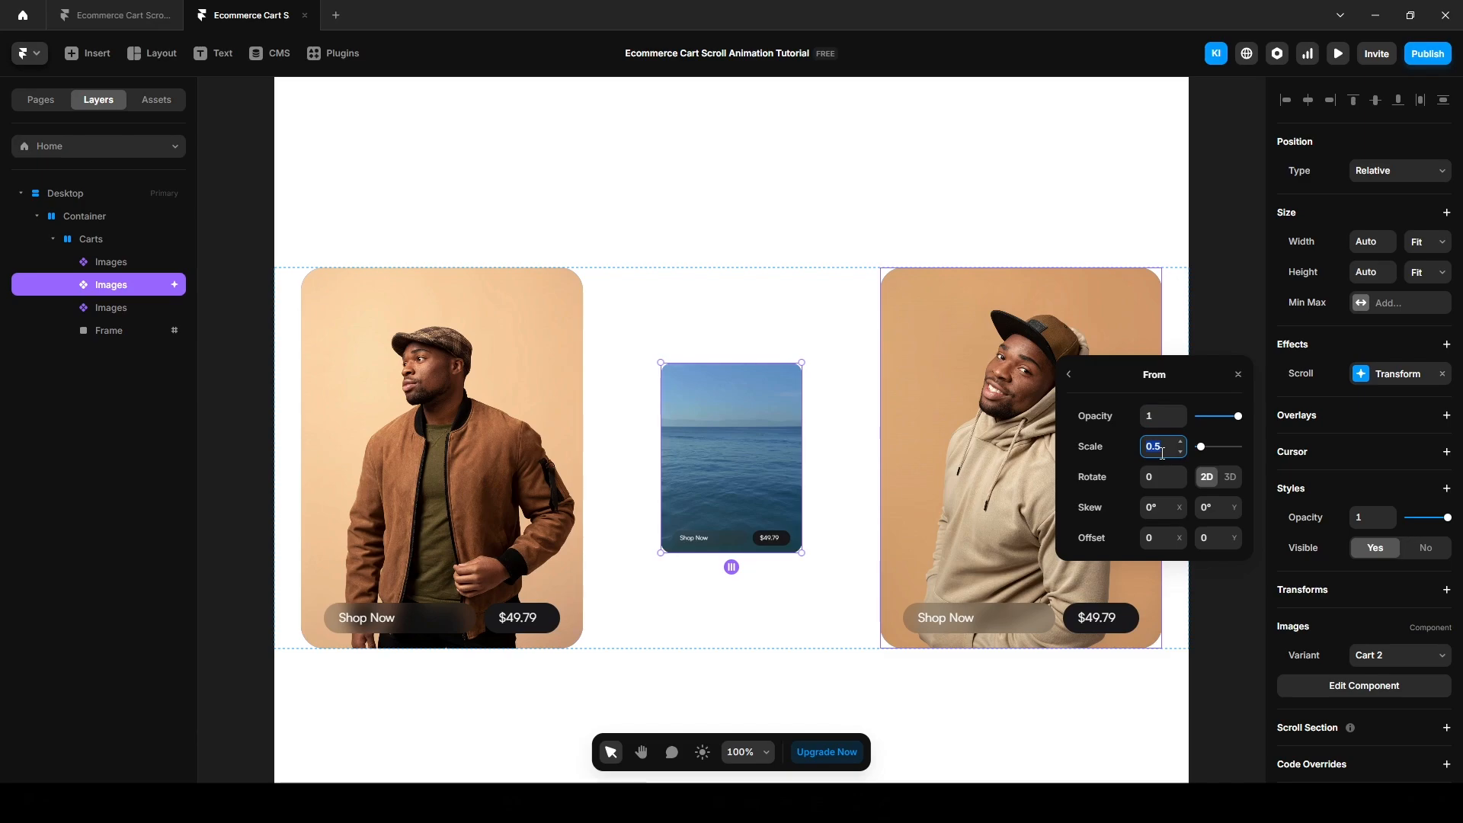
type("3.3")
key("Return")
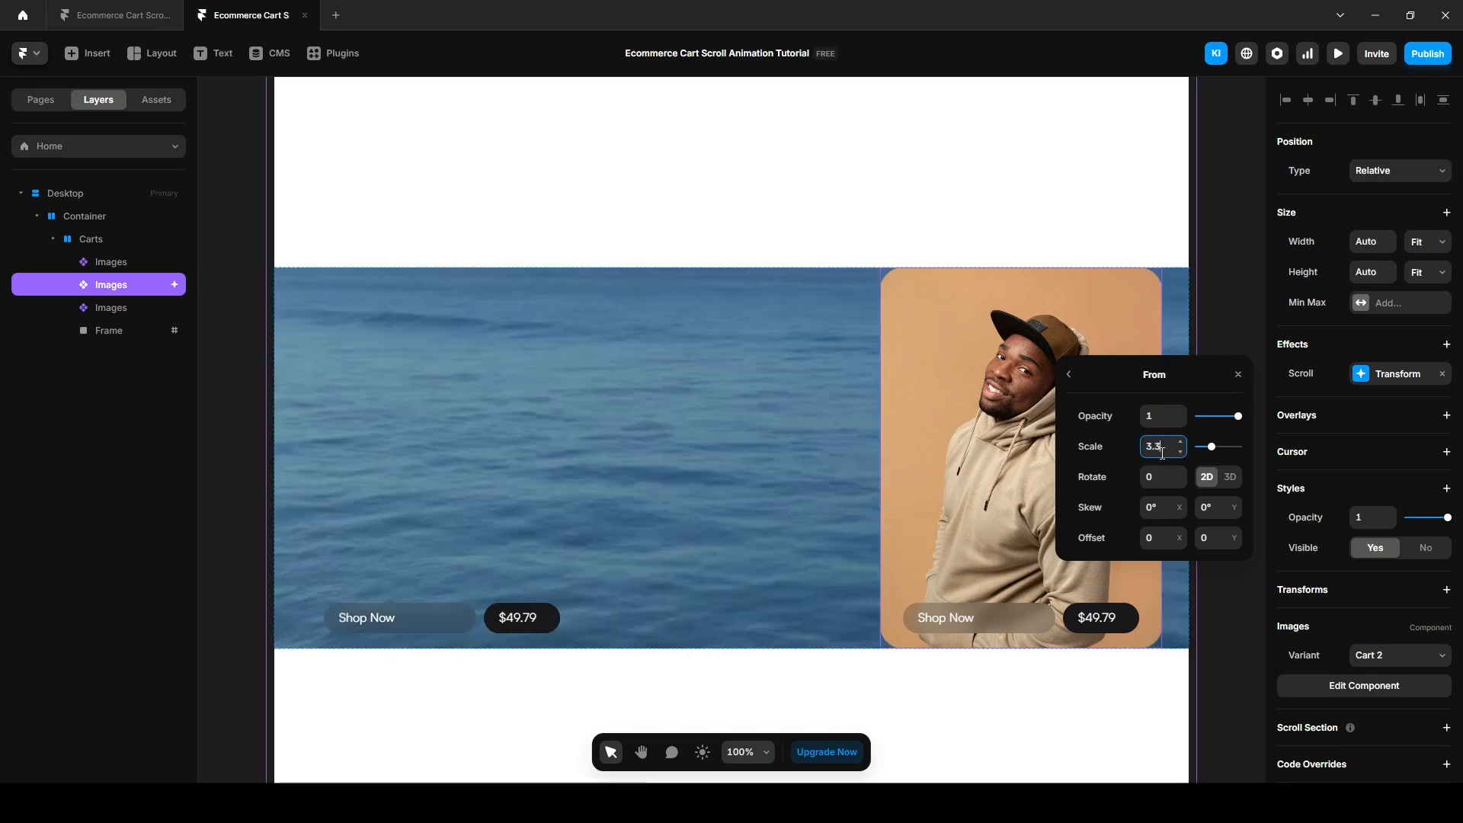
left_click(1069, 376)
Step: Check the Scroll Transform's To effect and add a Spring transition
left_click(1186, 537)
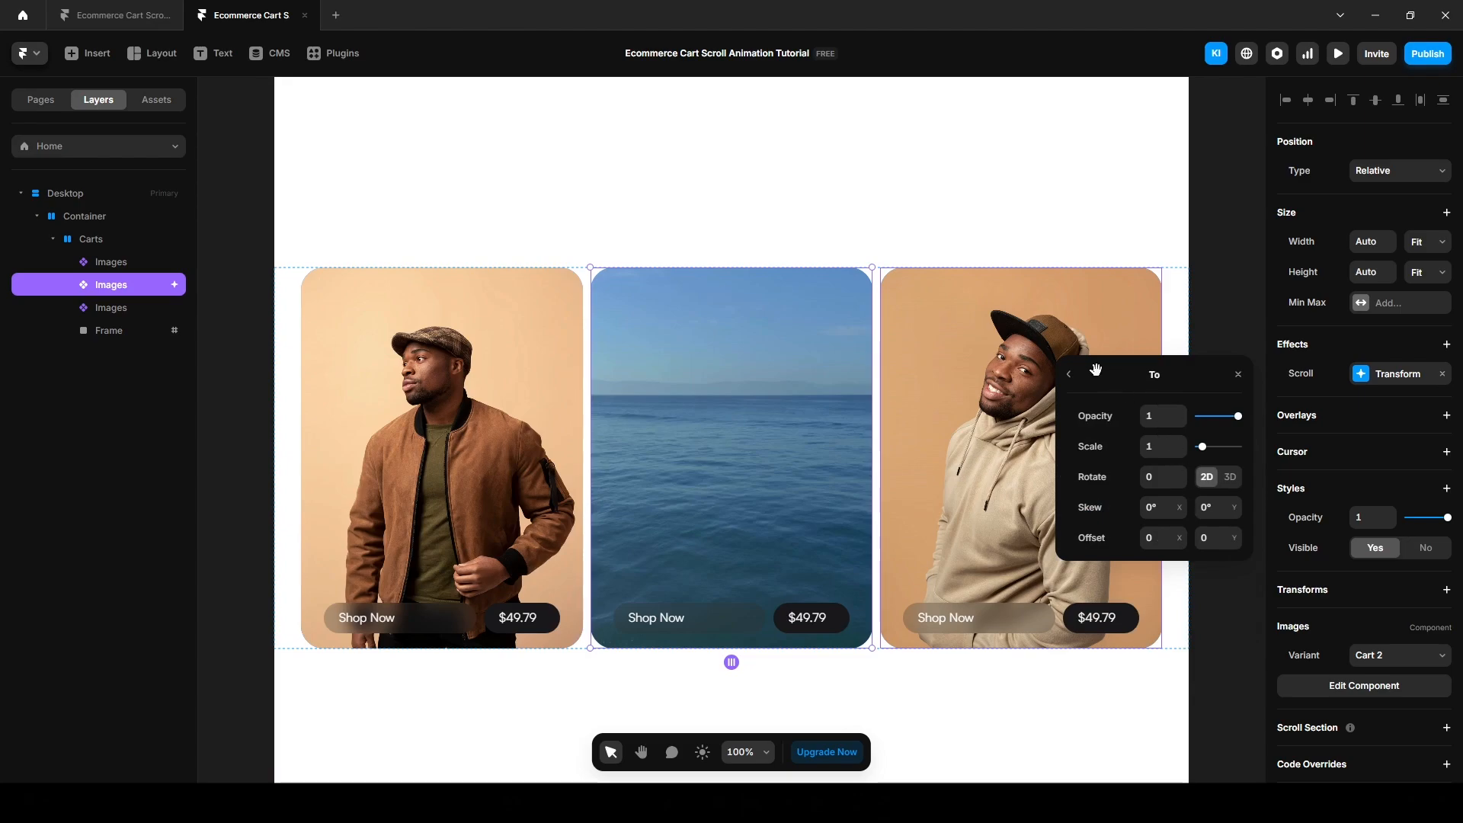
left_click(1069, 376)
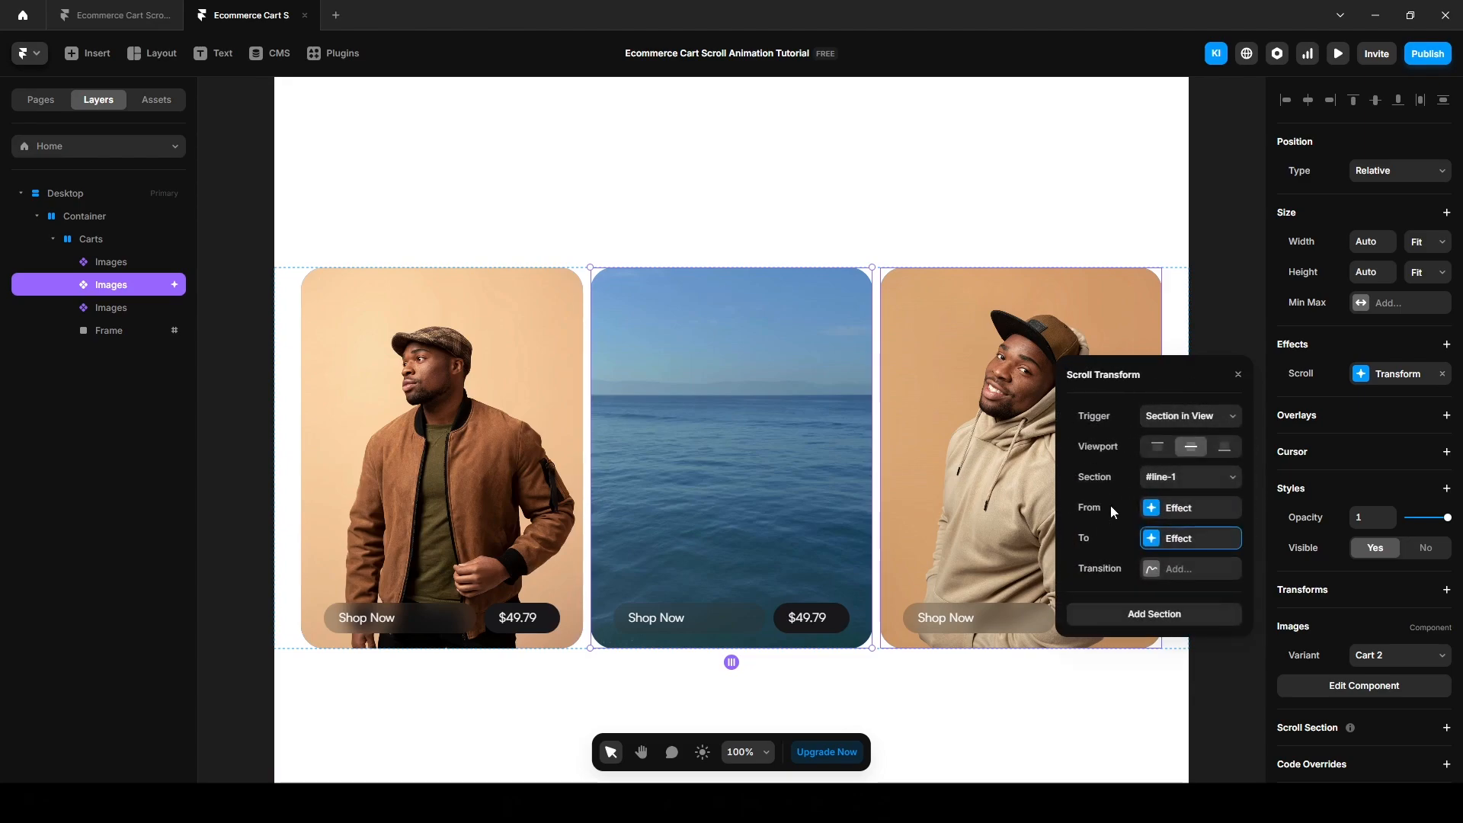
left_click(1180, 580)
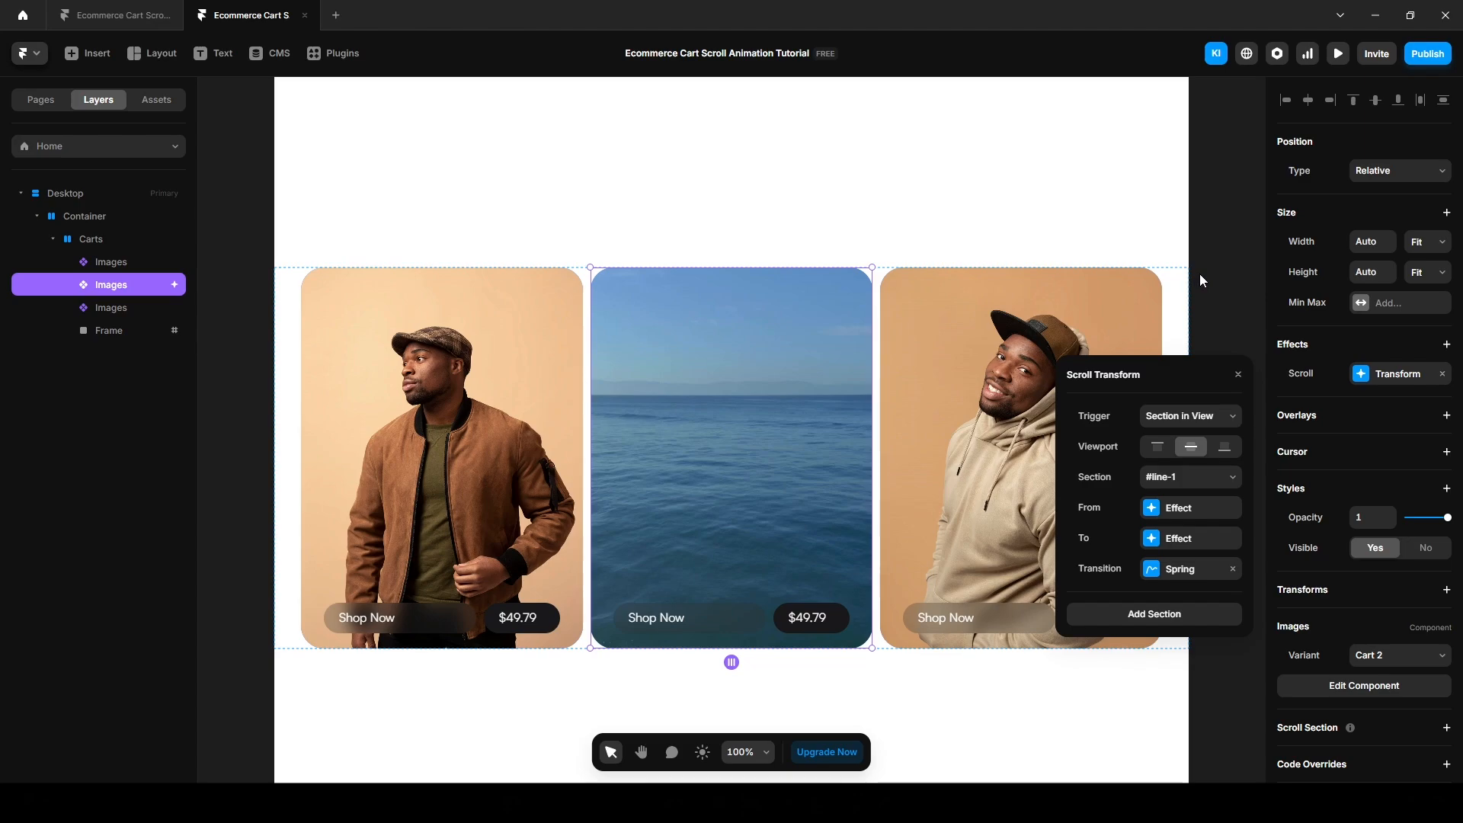
Step: Preview the page and scroll back and forth through the card row to check the middle card's scaling, then return to the canvas
left_click(1338, 53)
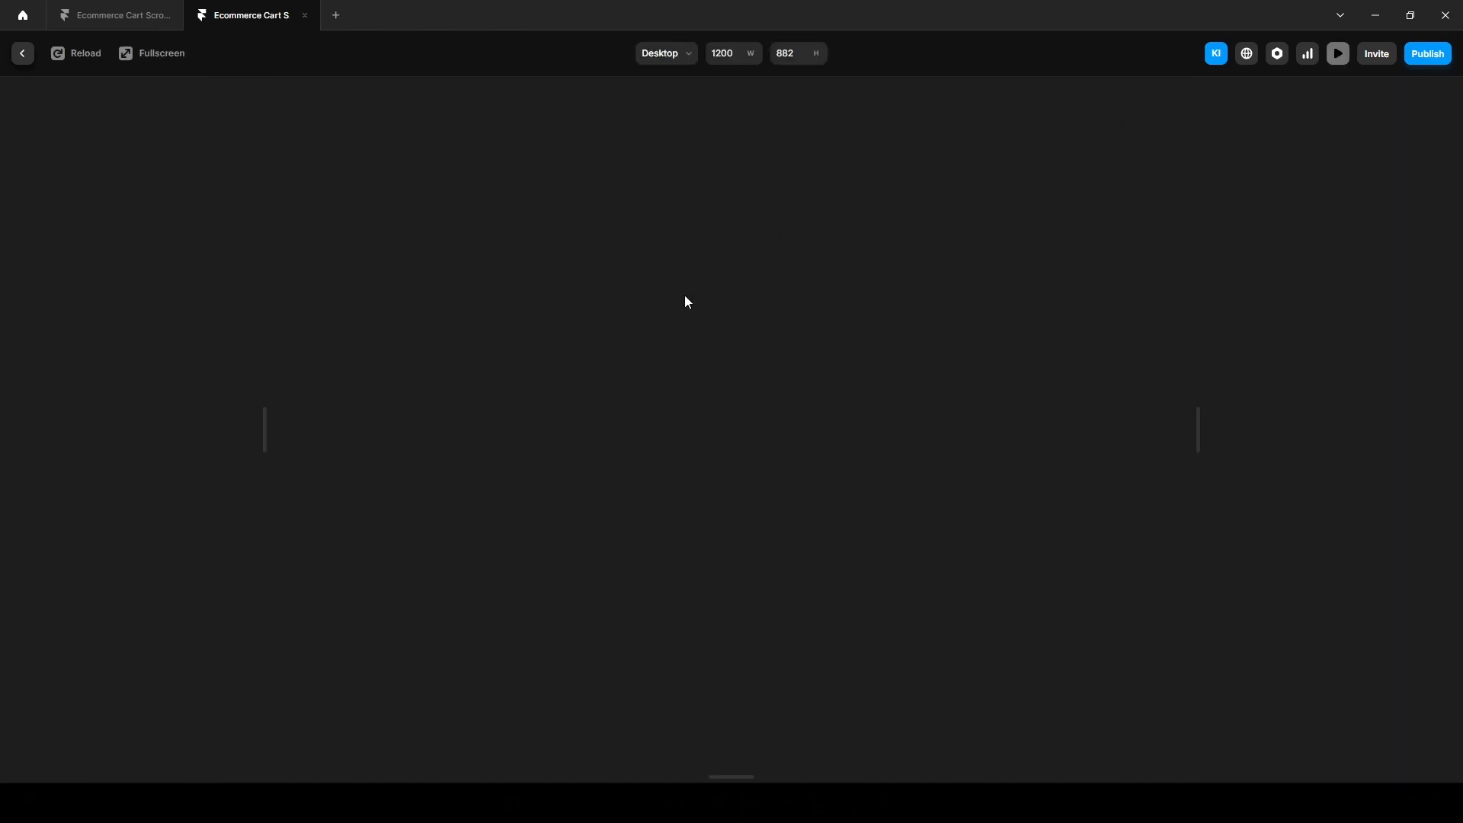
scroll(668, 503, "down", 5)
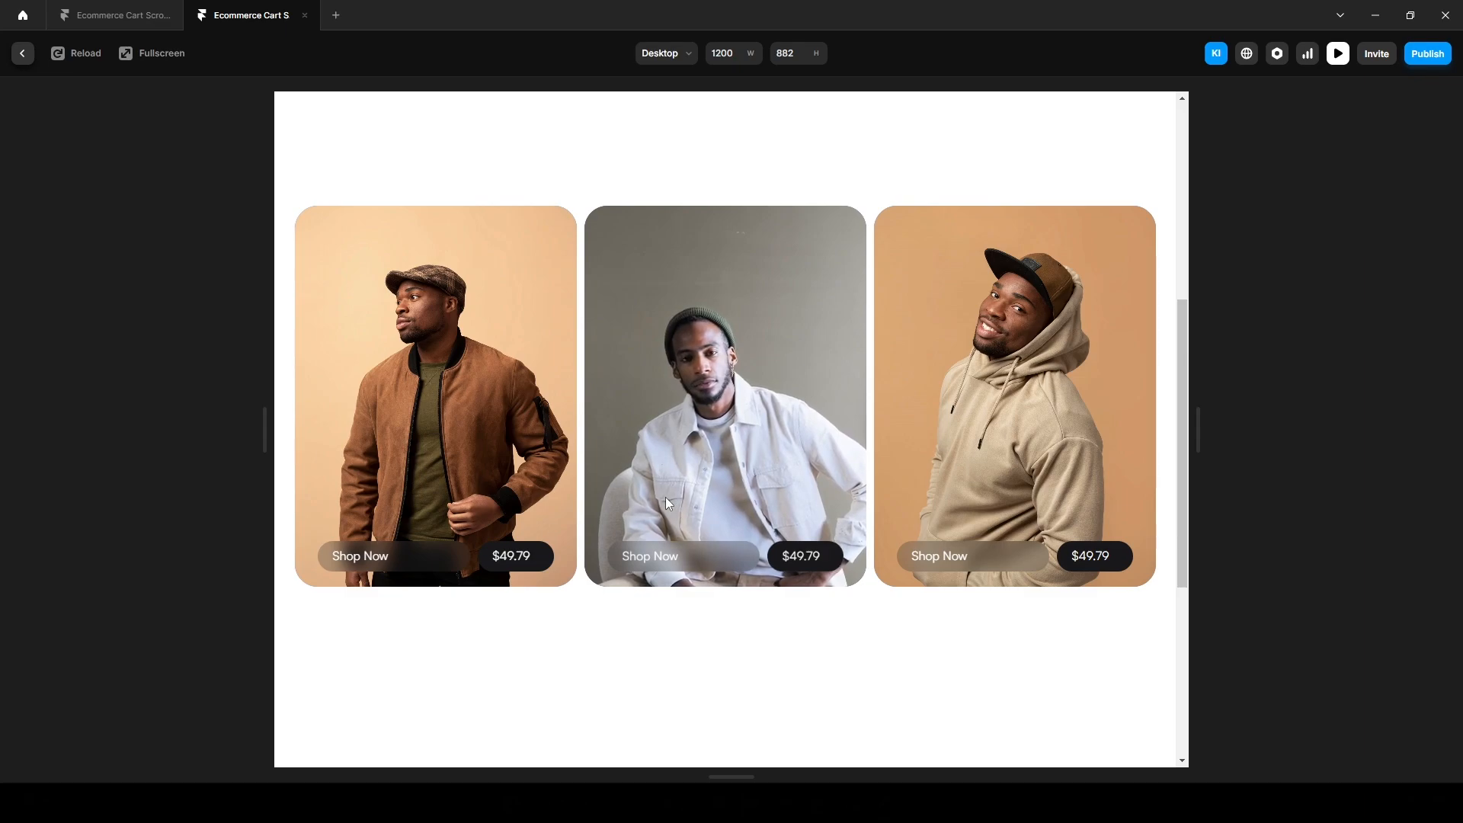
scroll(667, 500, "up", 5)
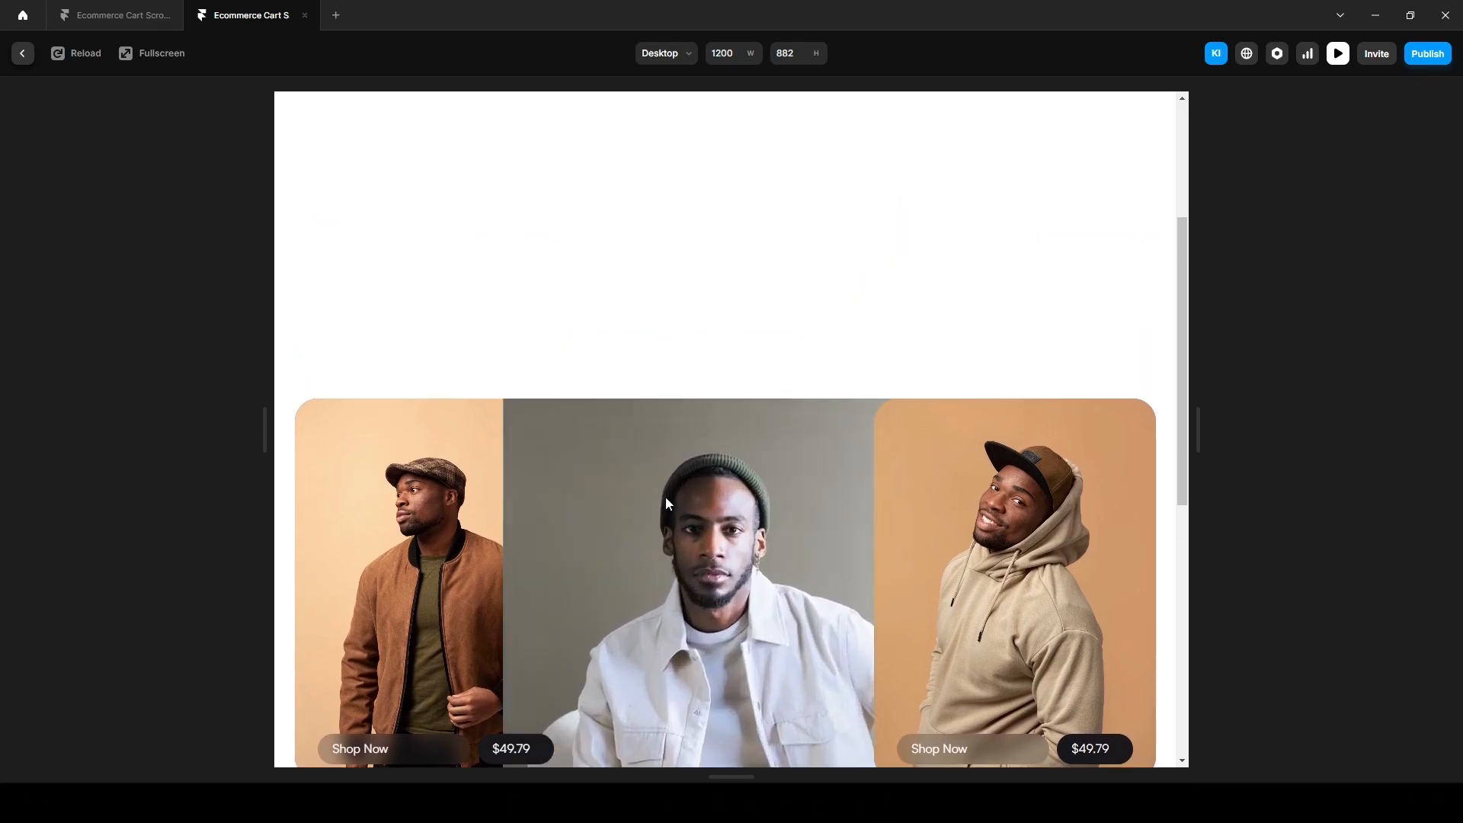
scroll(666, 499, "down", 5)
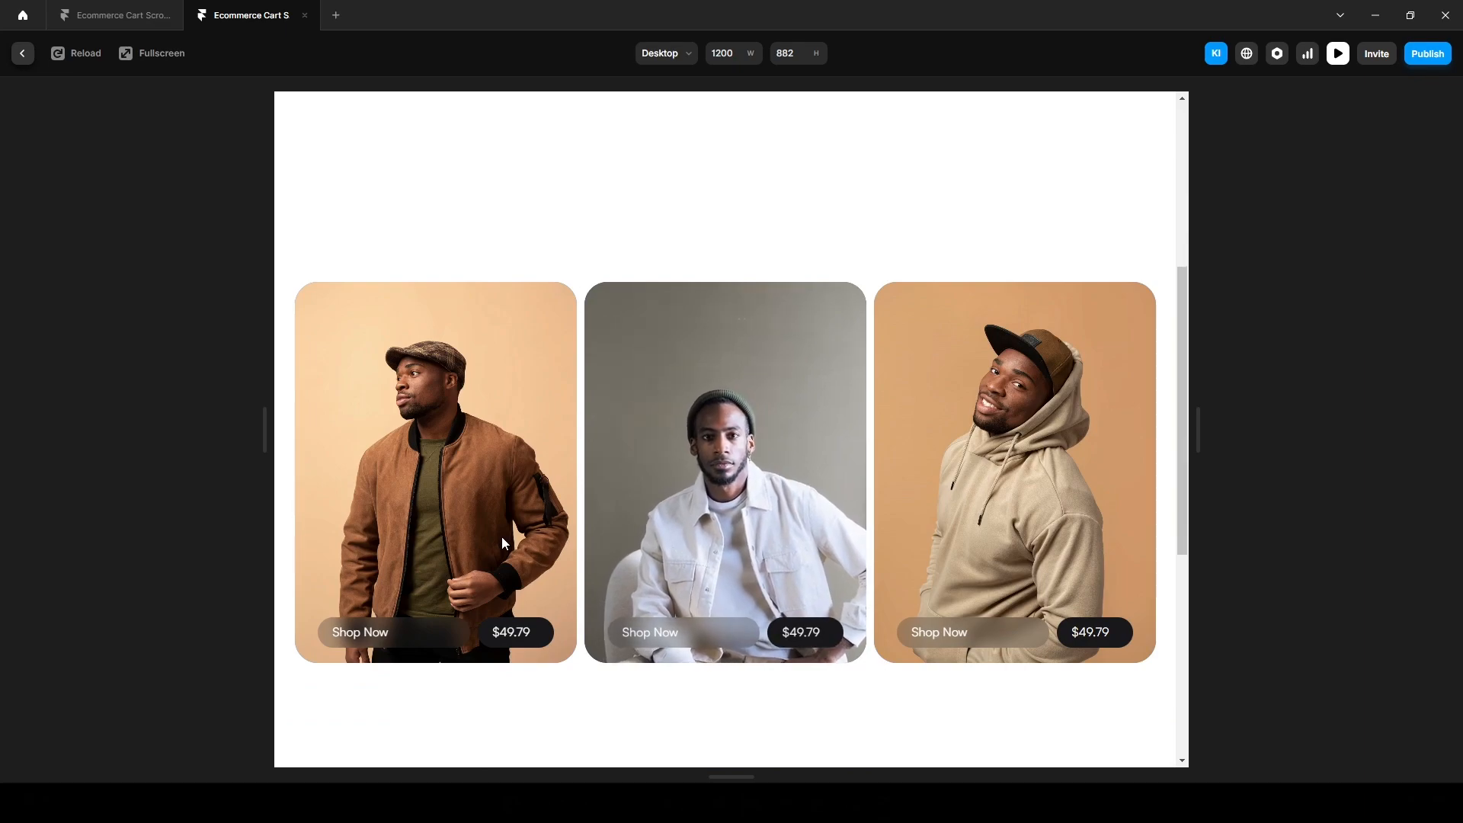
key("Escape")
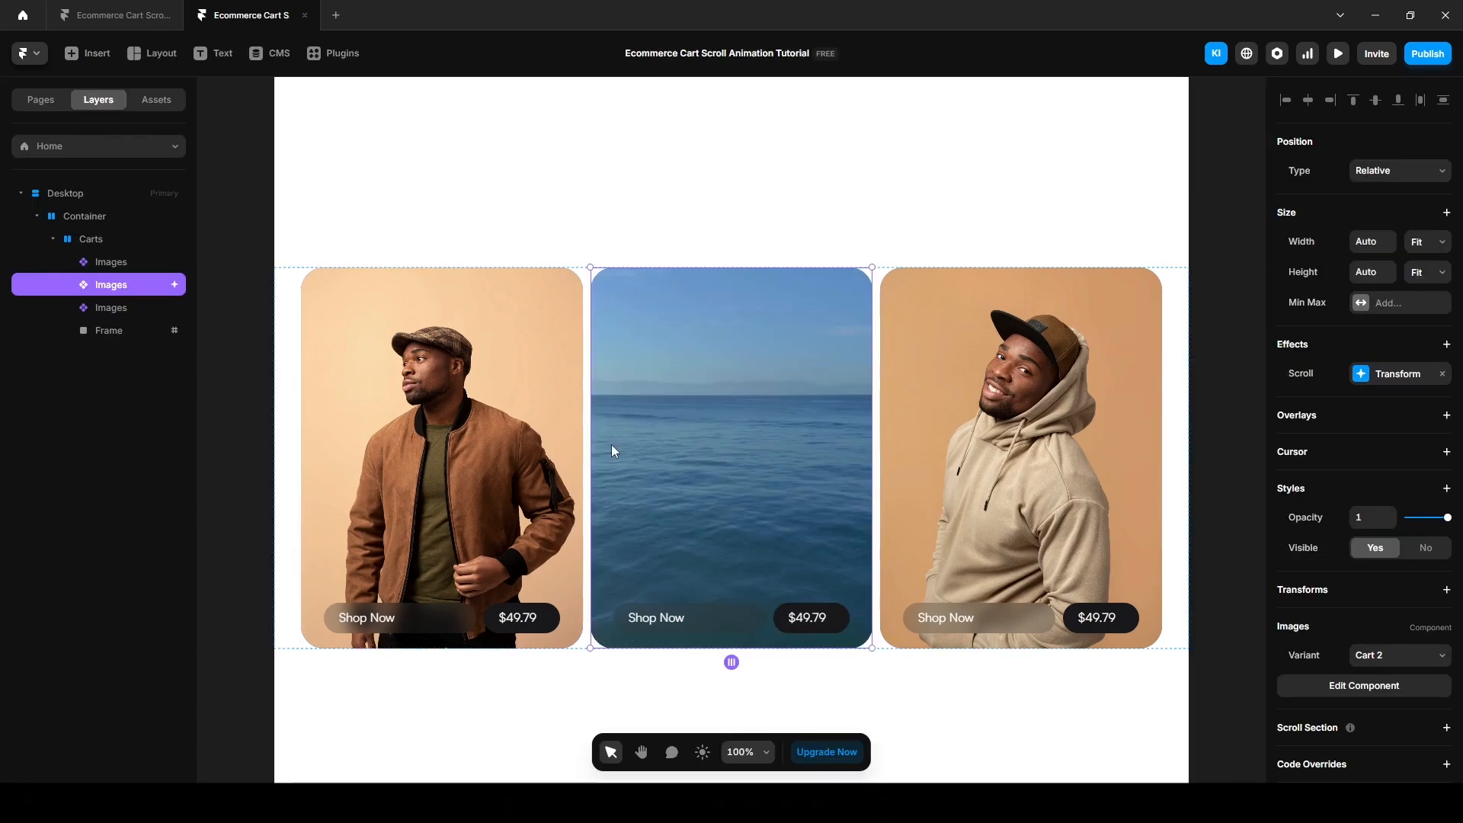
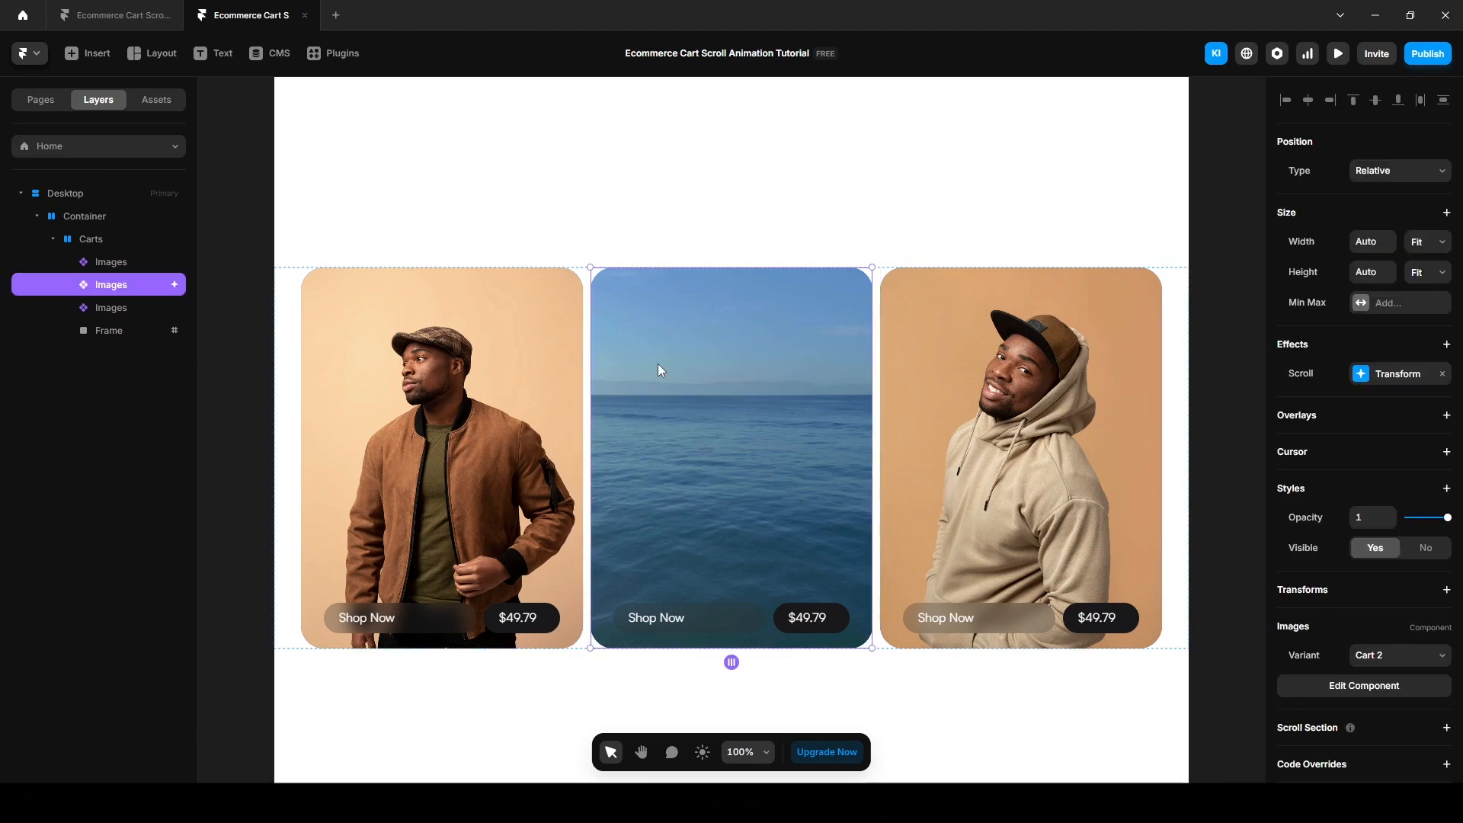
Step: Rename the three card layers in Carts to Image 1, Video and Image 2, with Video as the middle one
double_click(124, 285)
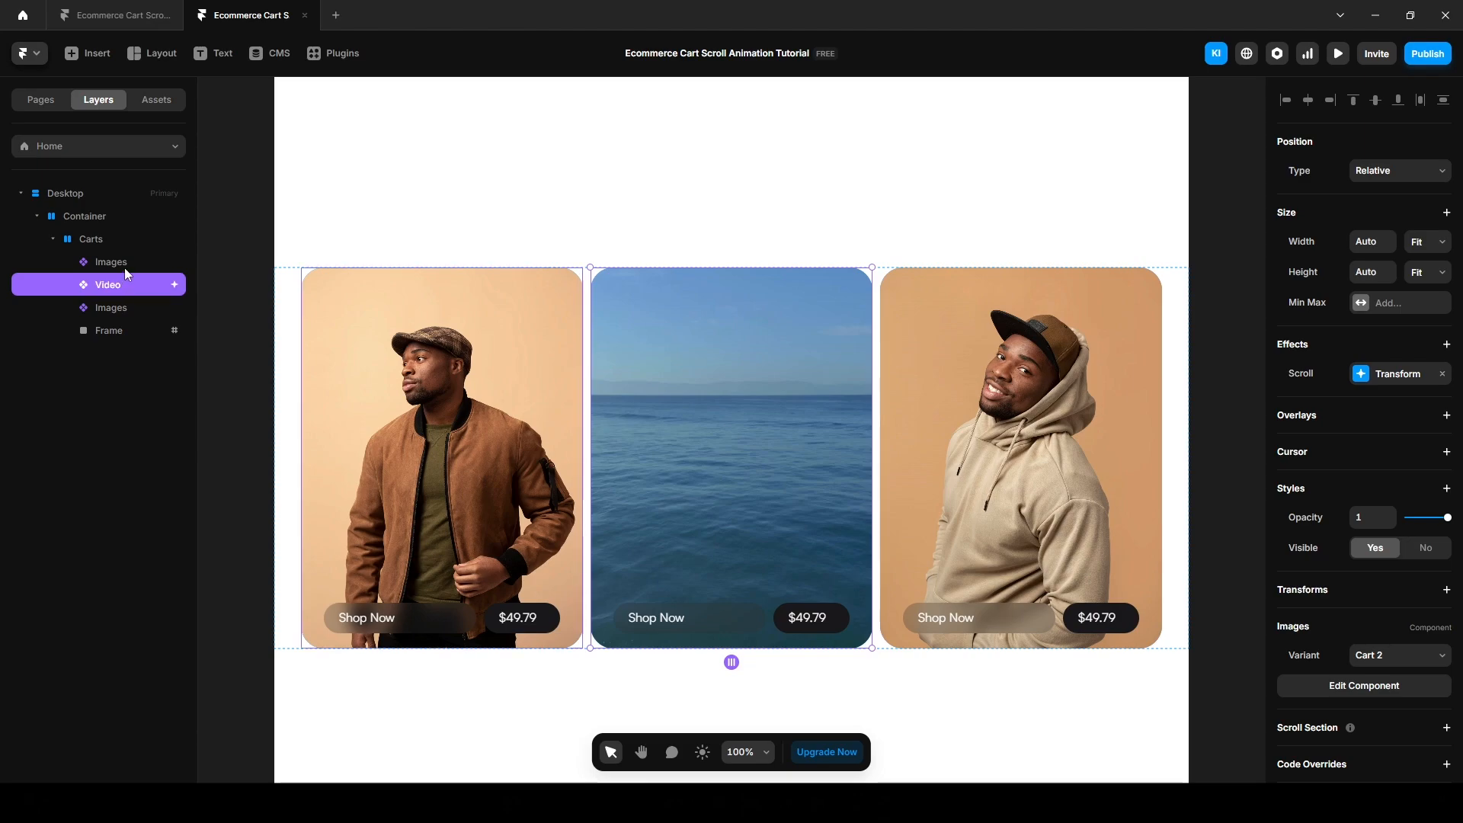
double_click(124, 263)
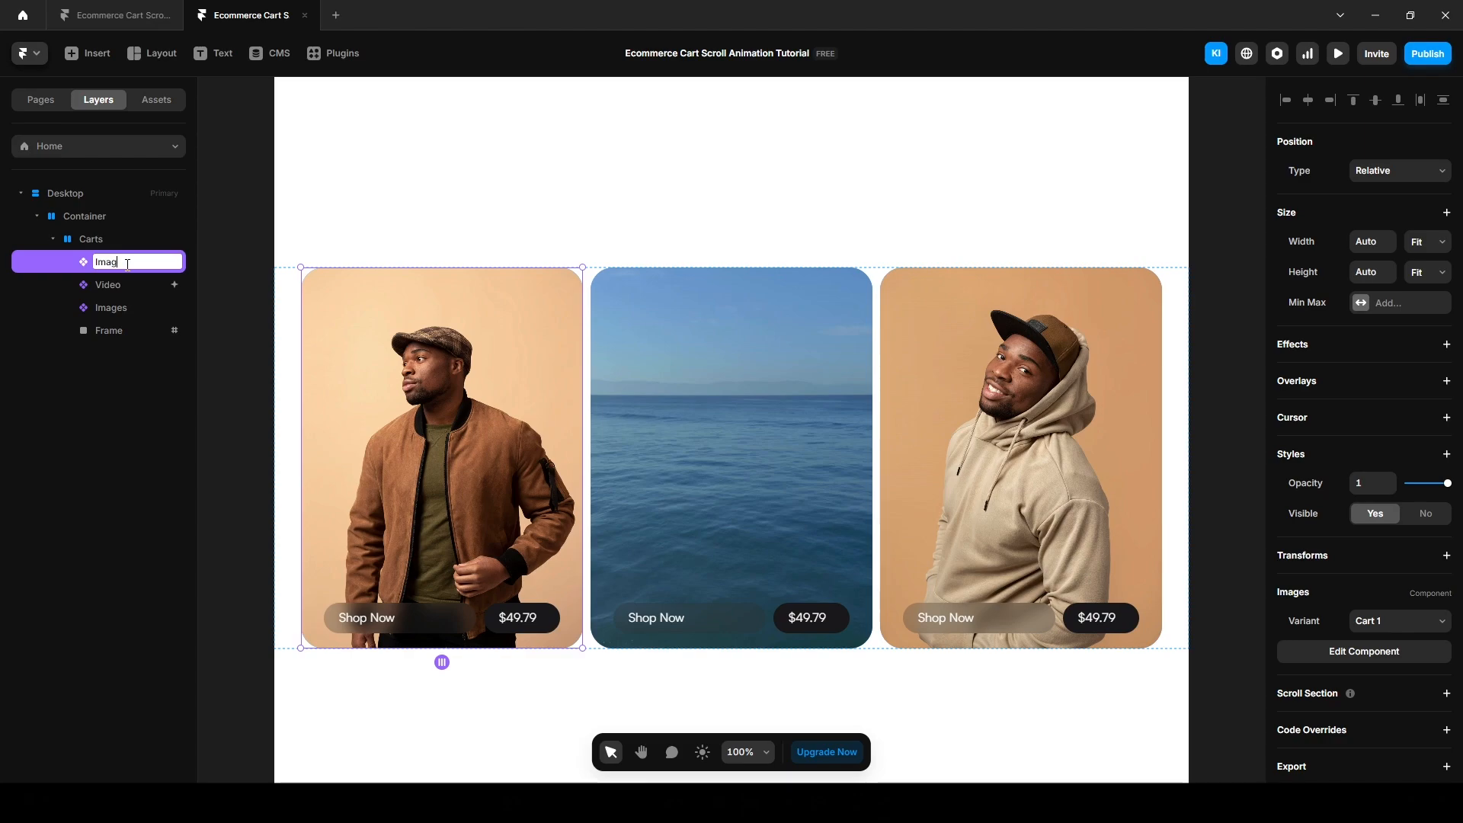
type("1")
key("Return")
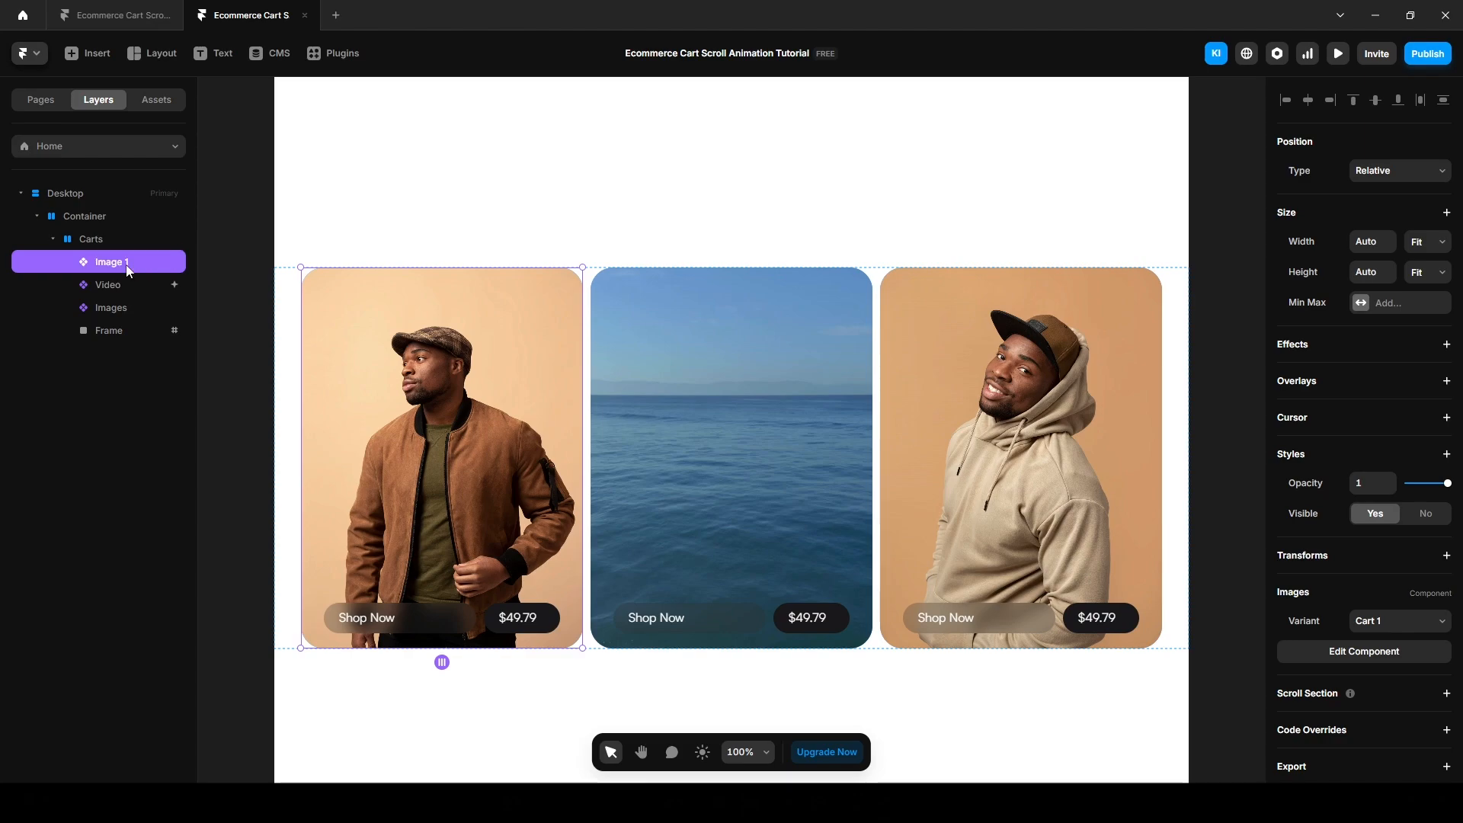
double_click(113, 305)
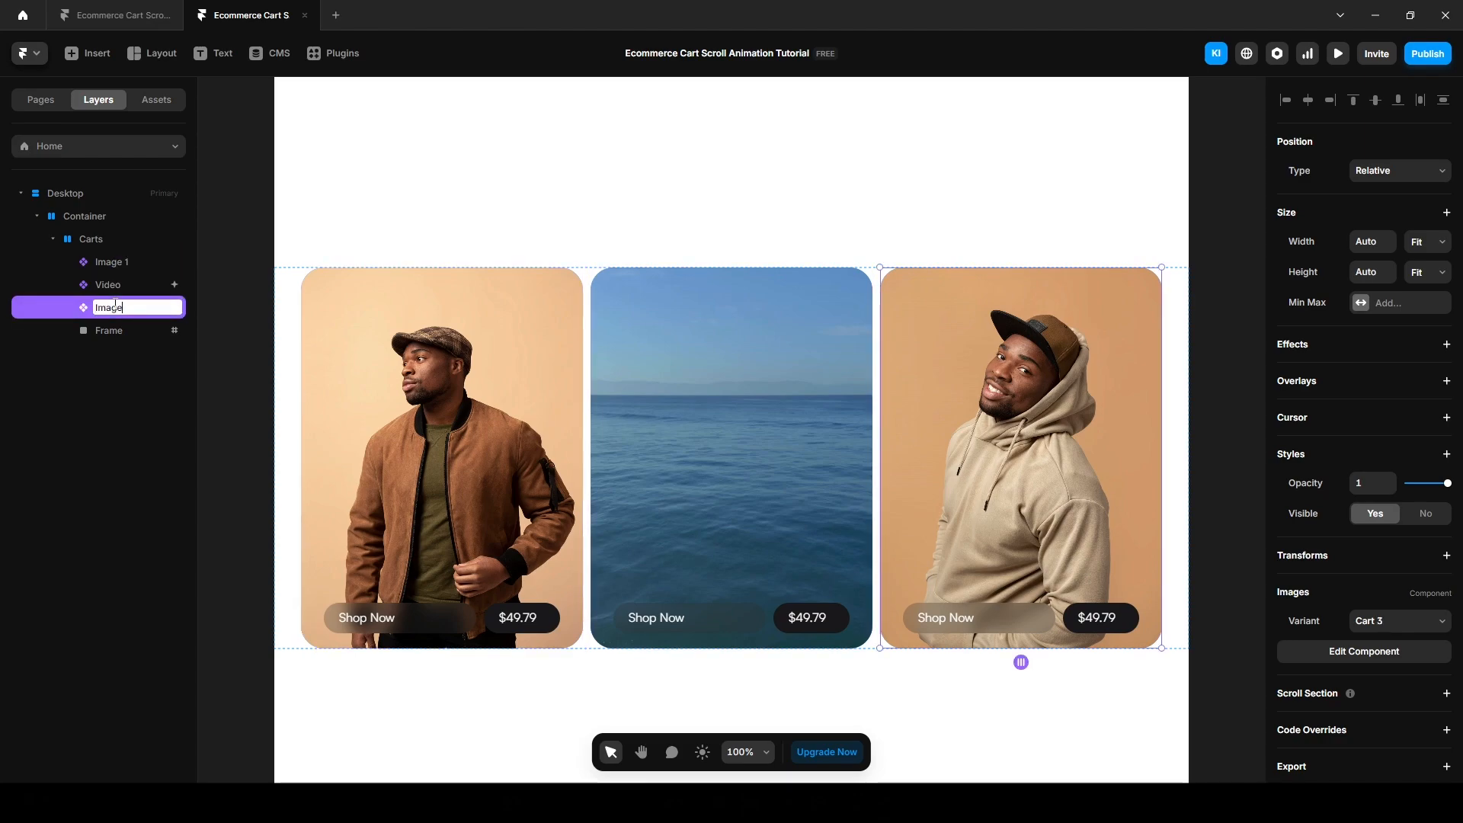
type("2")
key("Return")
Step: Add a Z Index of 10 to the Video layer in Carts
left_click(128, 286)
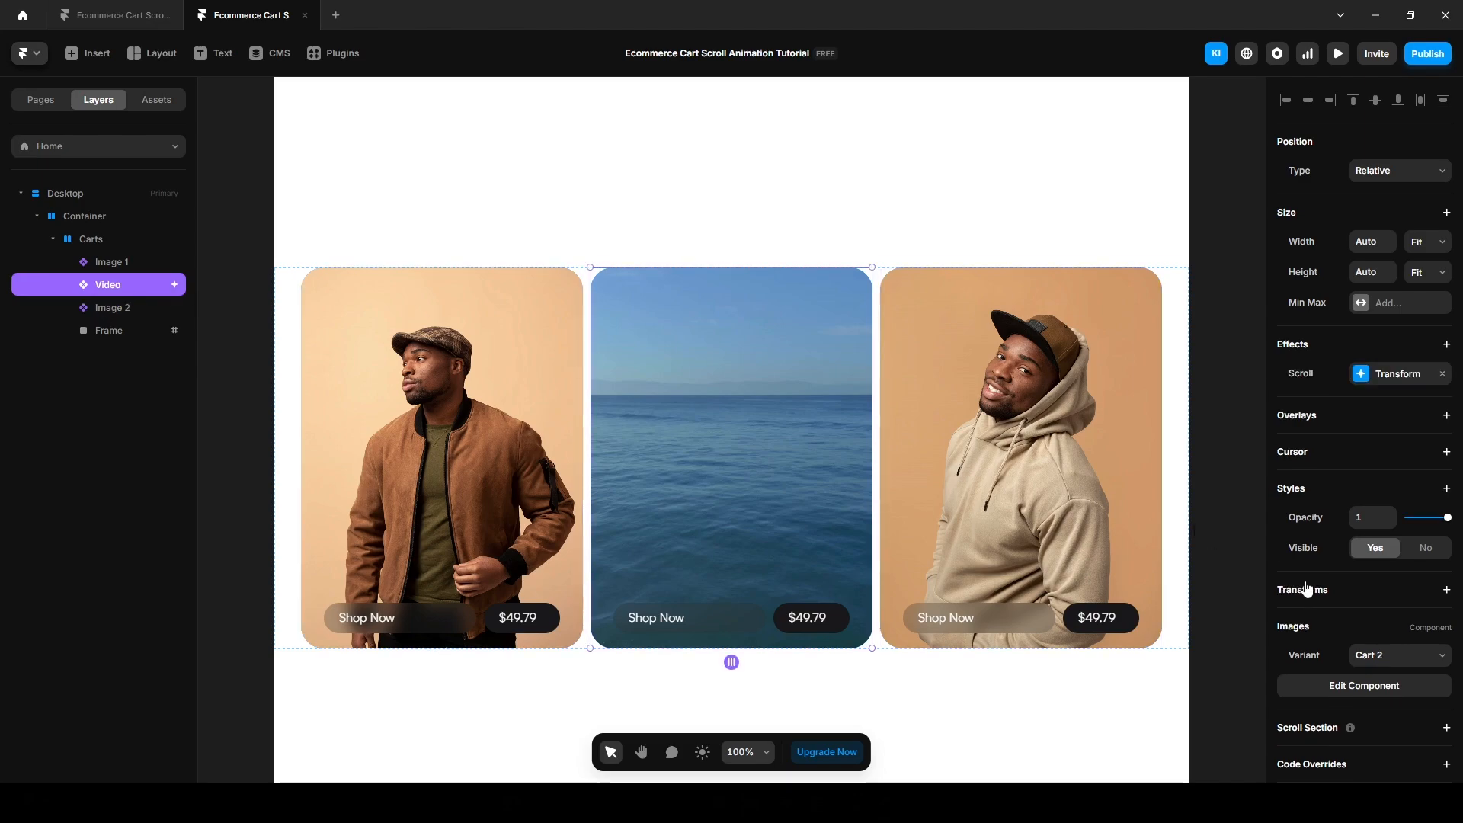
scroll(1309, 585, "down", 1)
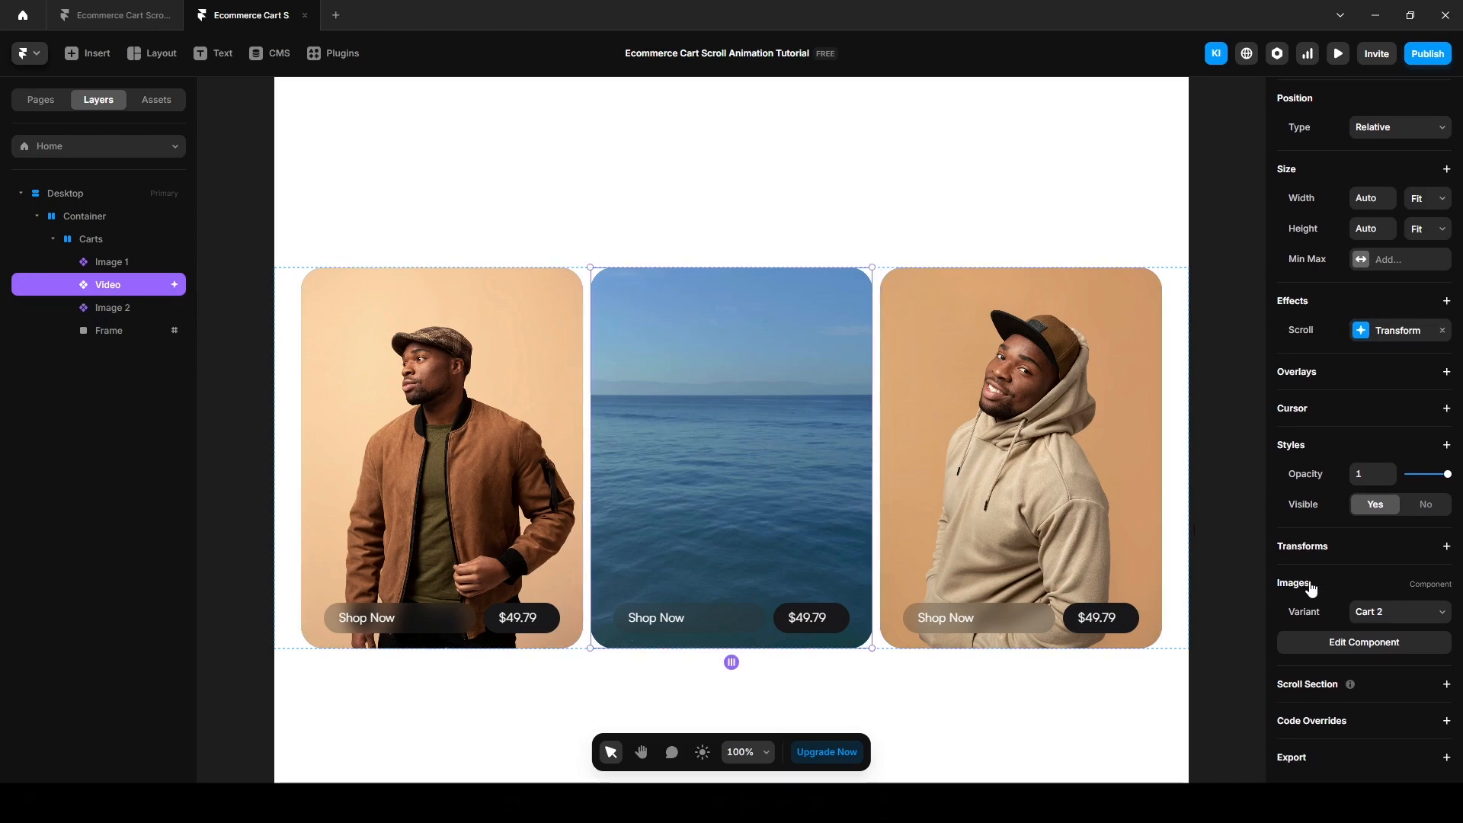
left_click(1447, 445)
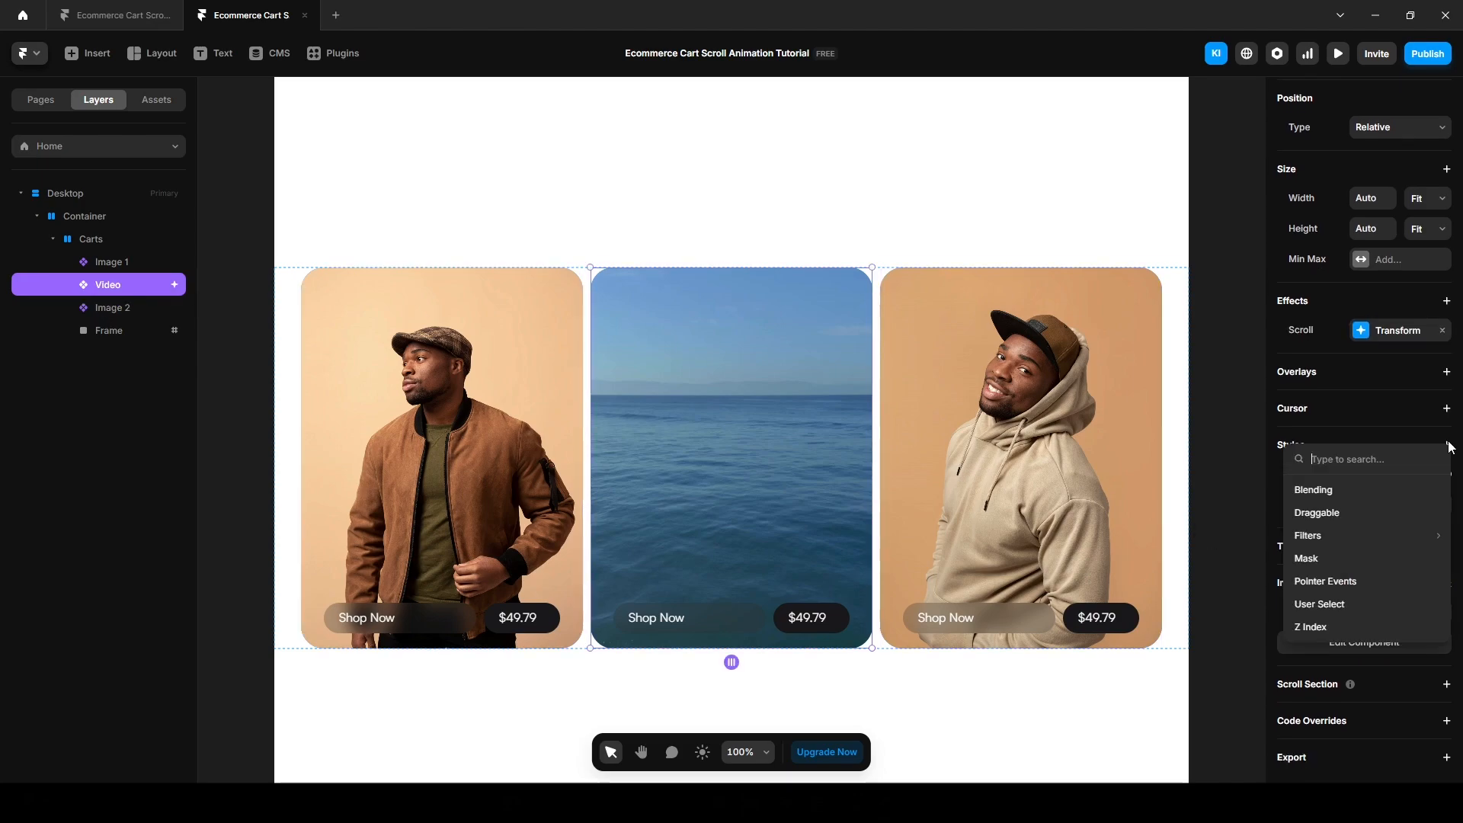
left_click(1322, 627)
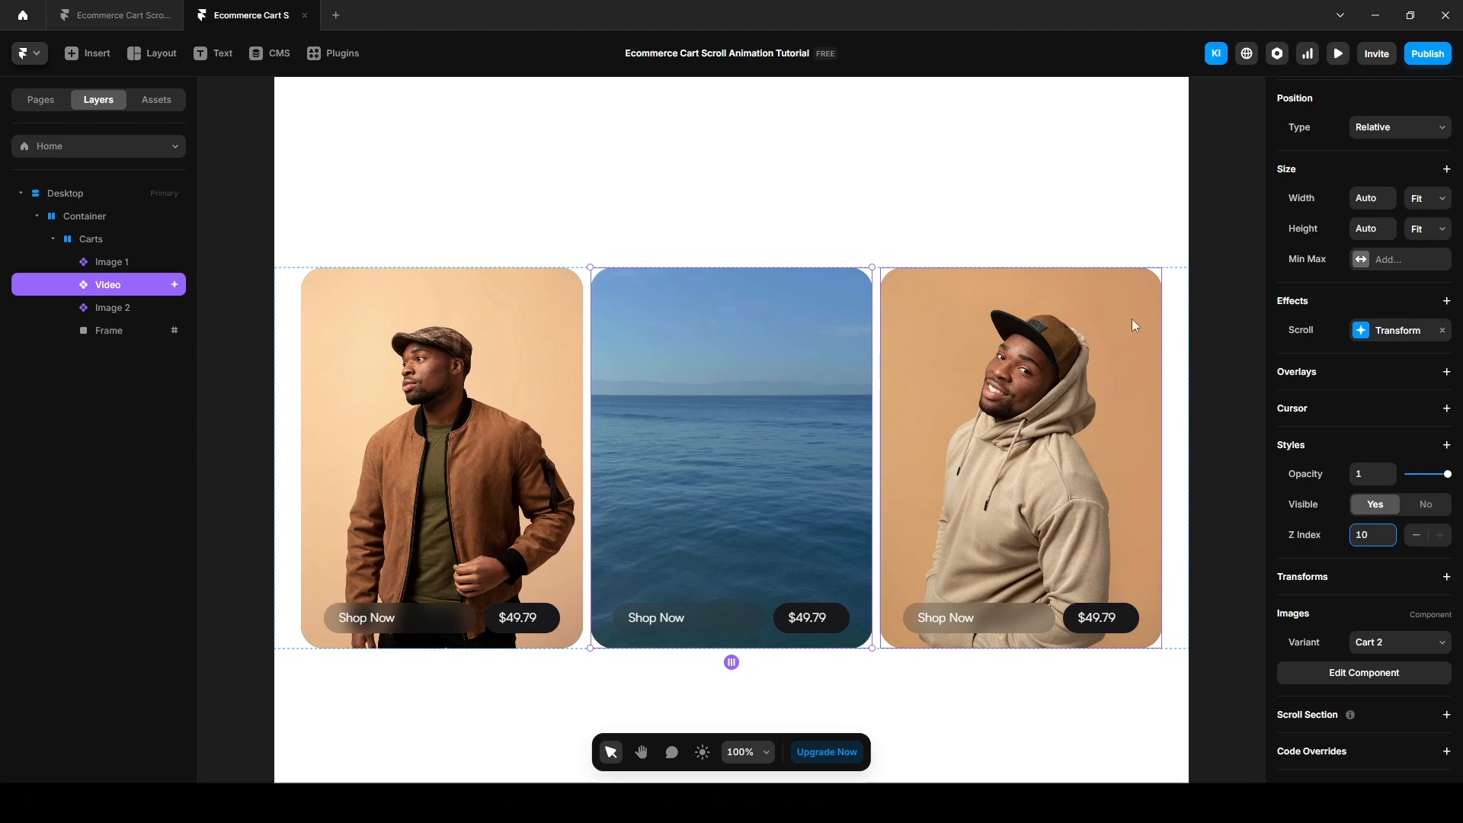
Step: Preview the page and scroll back and forth through the card row to check how the Video card overlaps its neighbours
left_click(1338, 55)
scroll(820, 497, "down", 5)
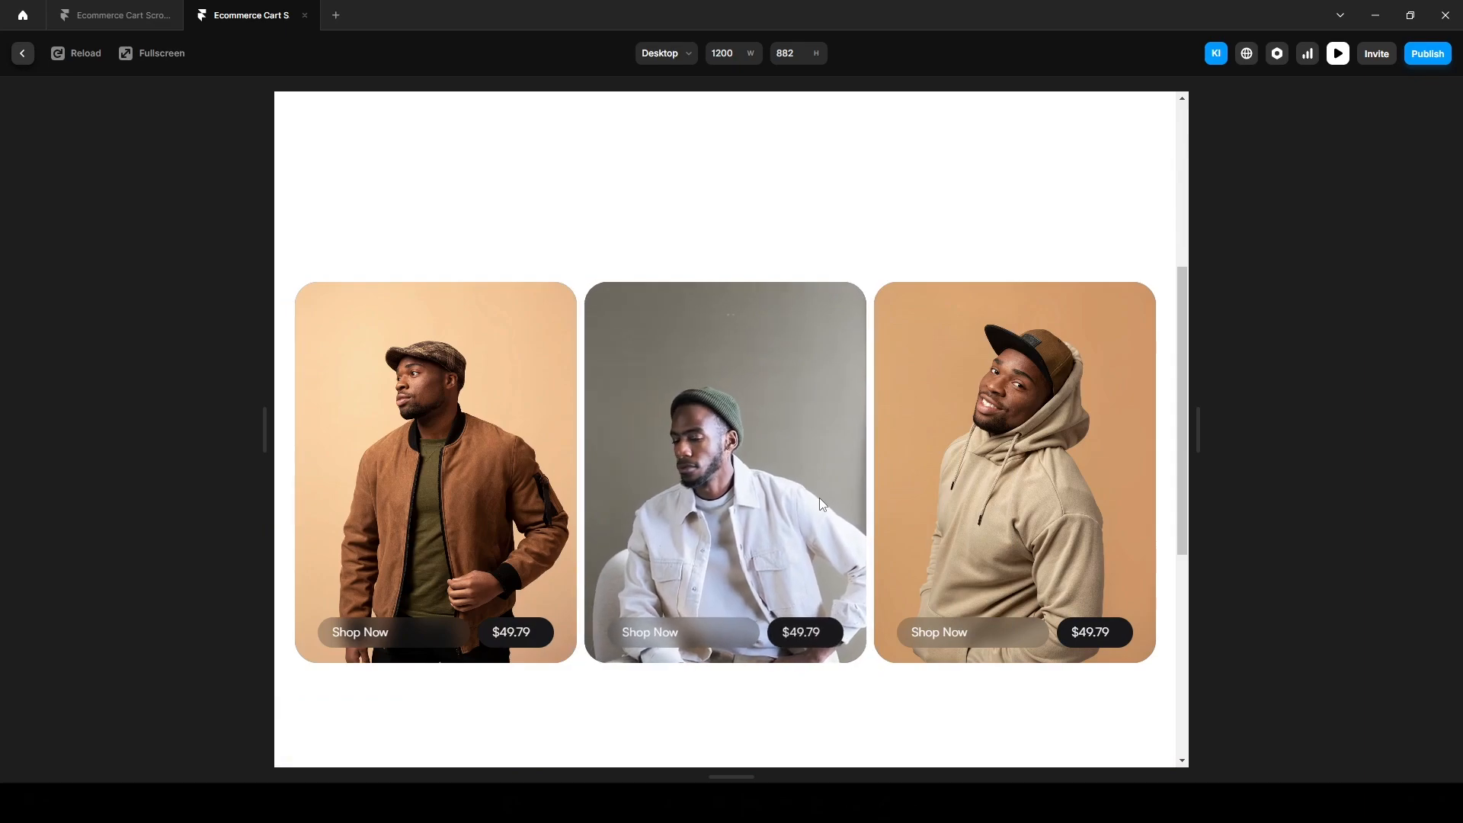
scroll(821, 503, "up", 5)
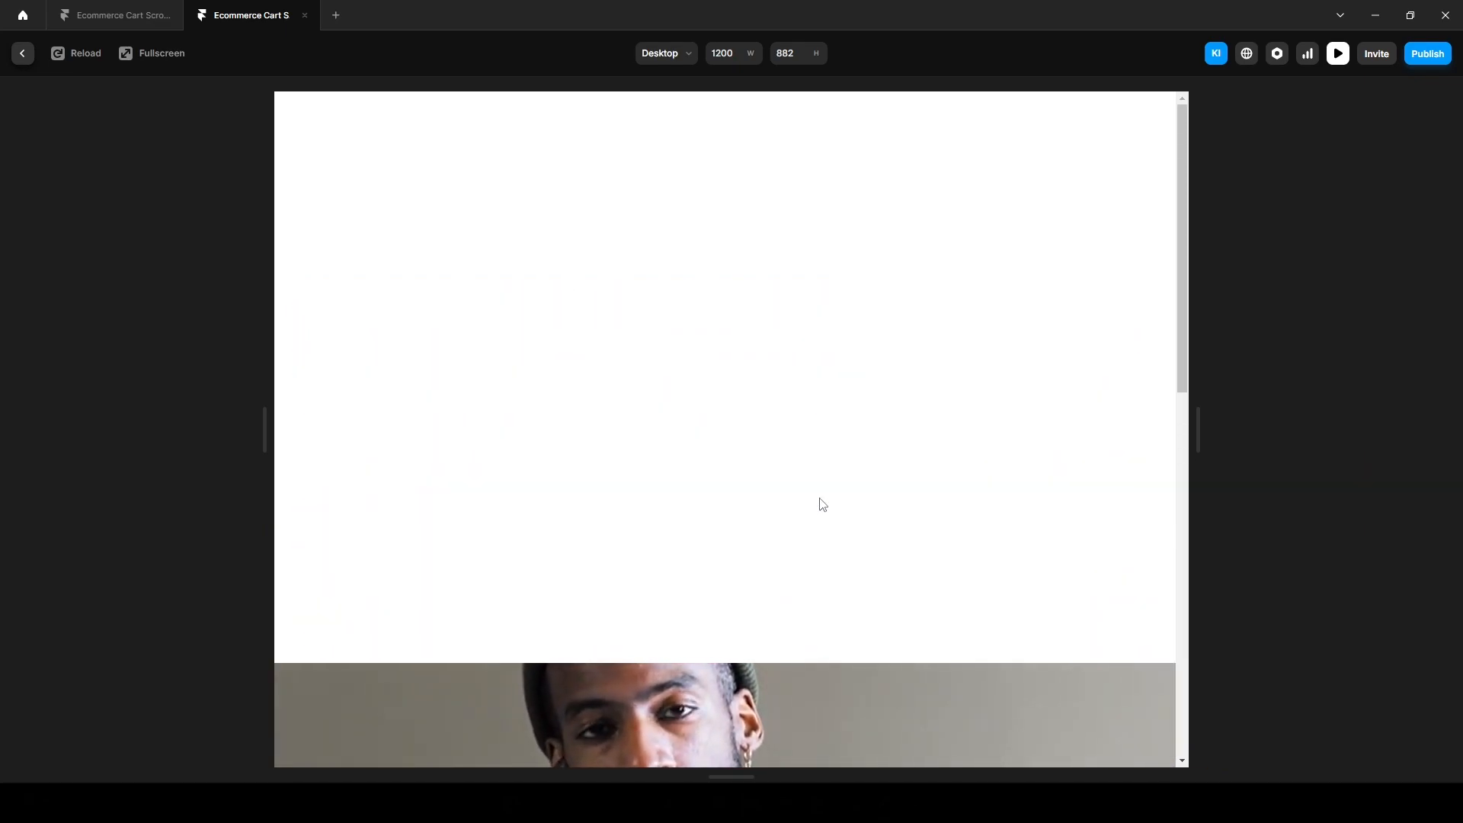
scroll(821, 501, "down", 5)
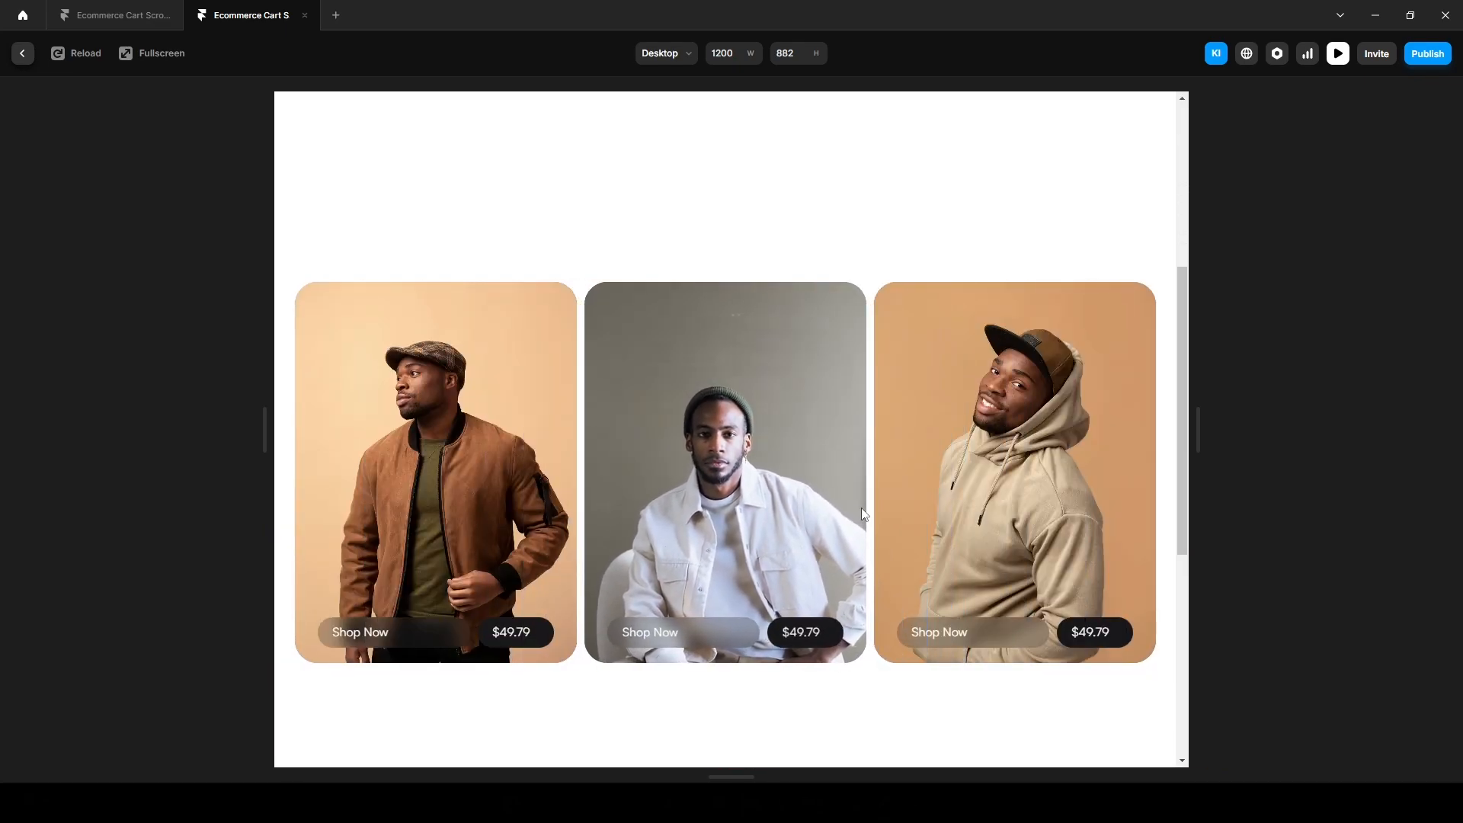
scroll(804, 535, "up", 3)
scroll(806, 538, "up", 2)
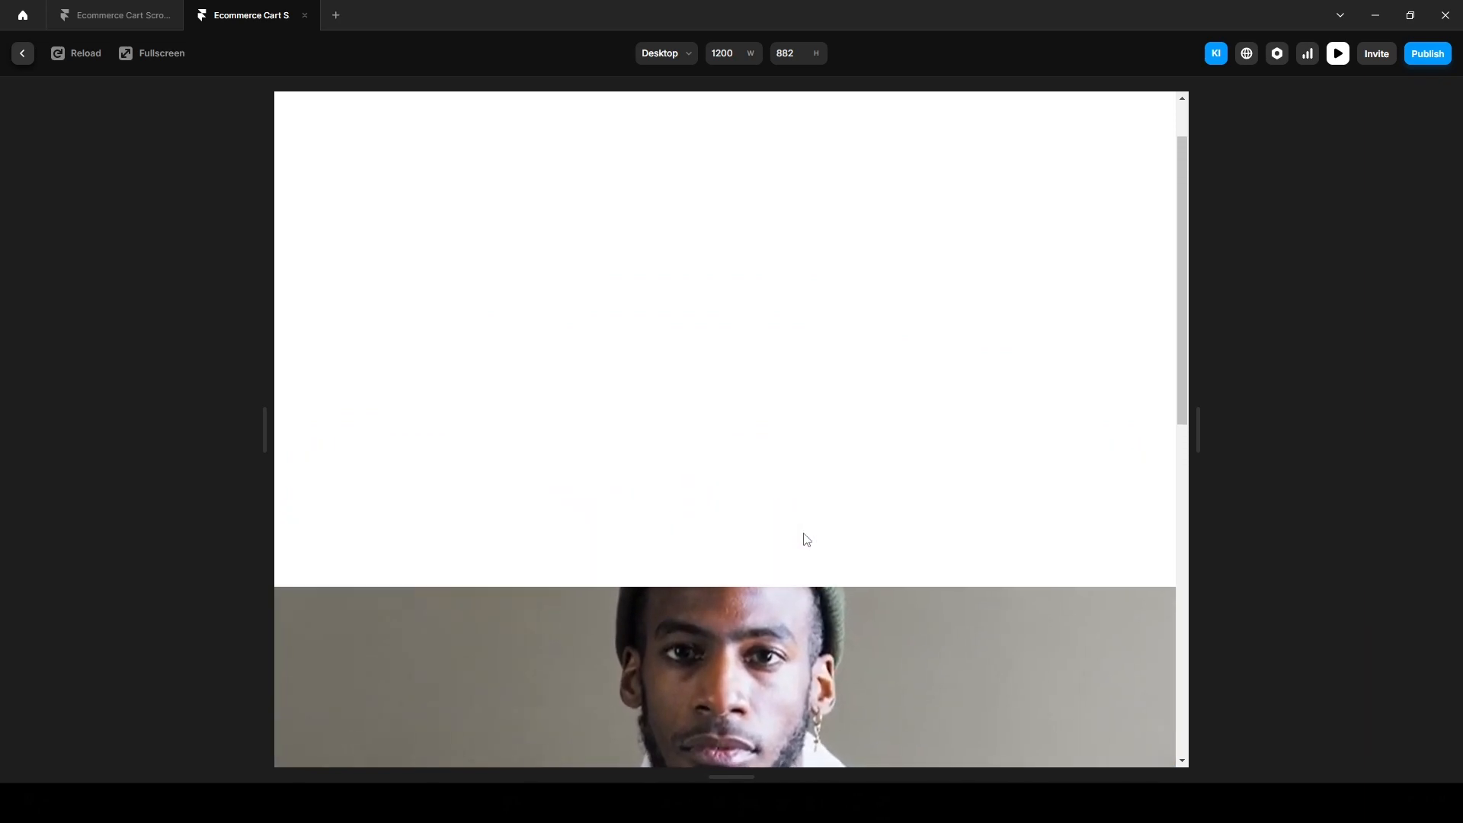
scroll(800, 544, "down", 5)
scroll(795, 555, "up", 3)
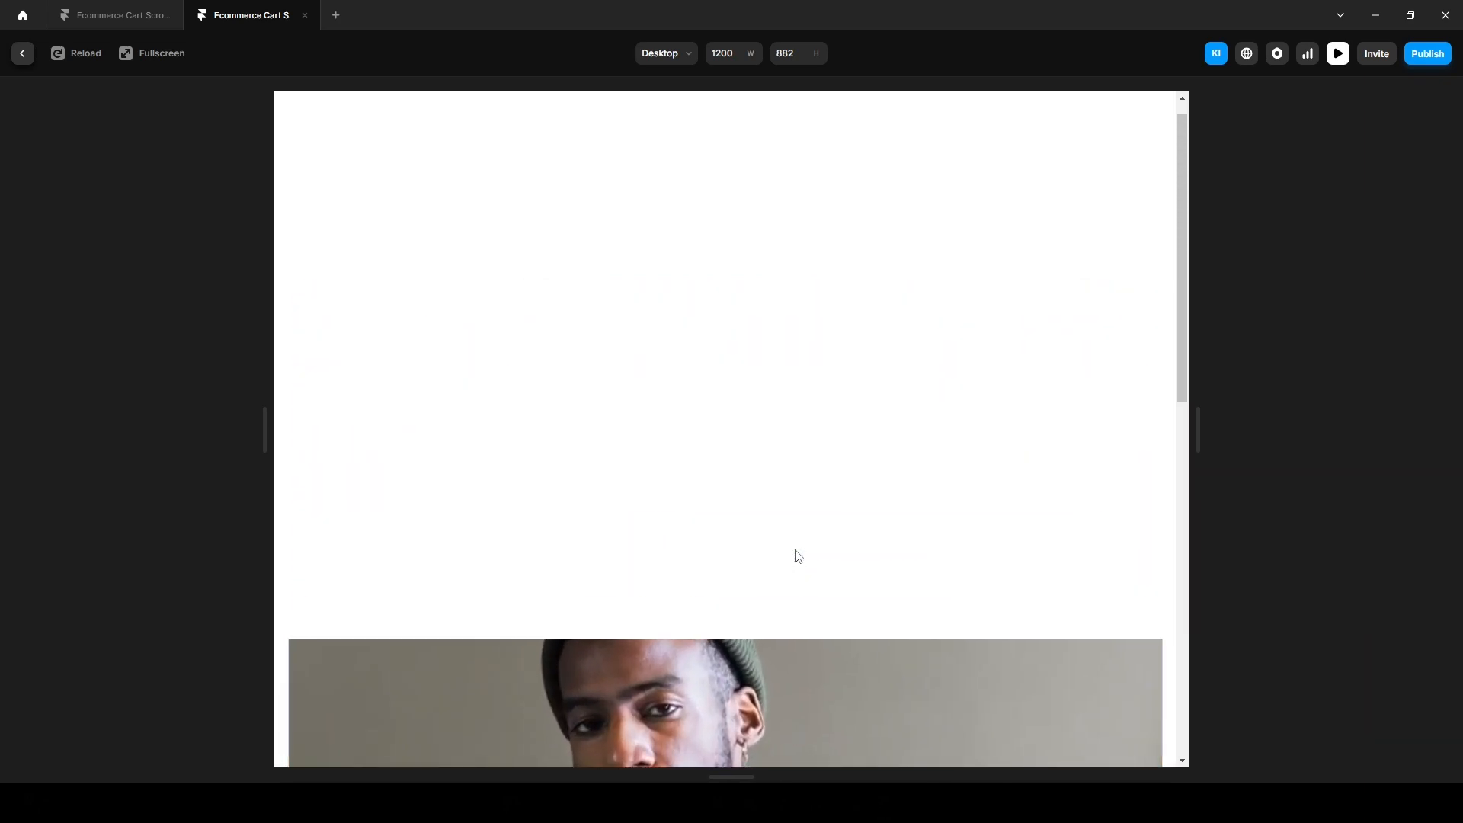
scroll(795, 555, "down", 3)
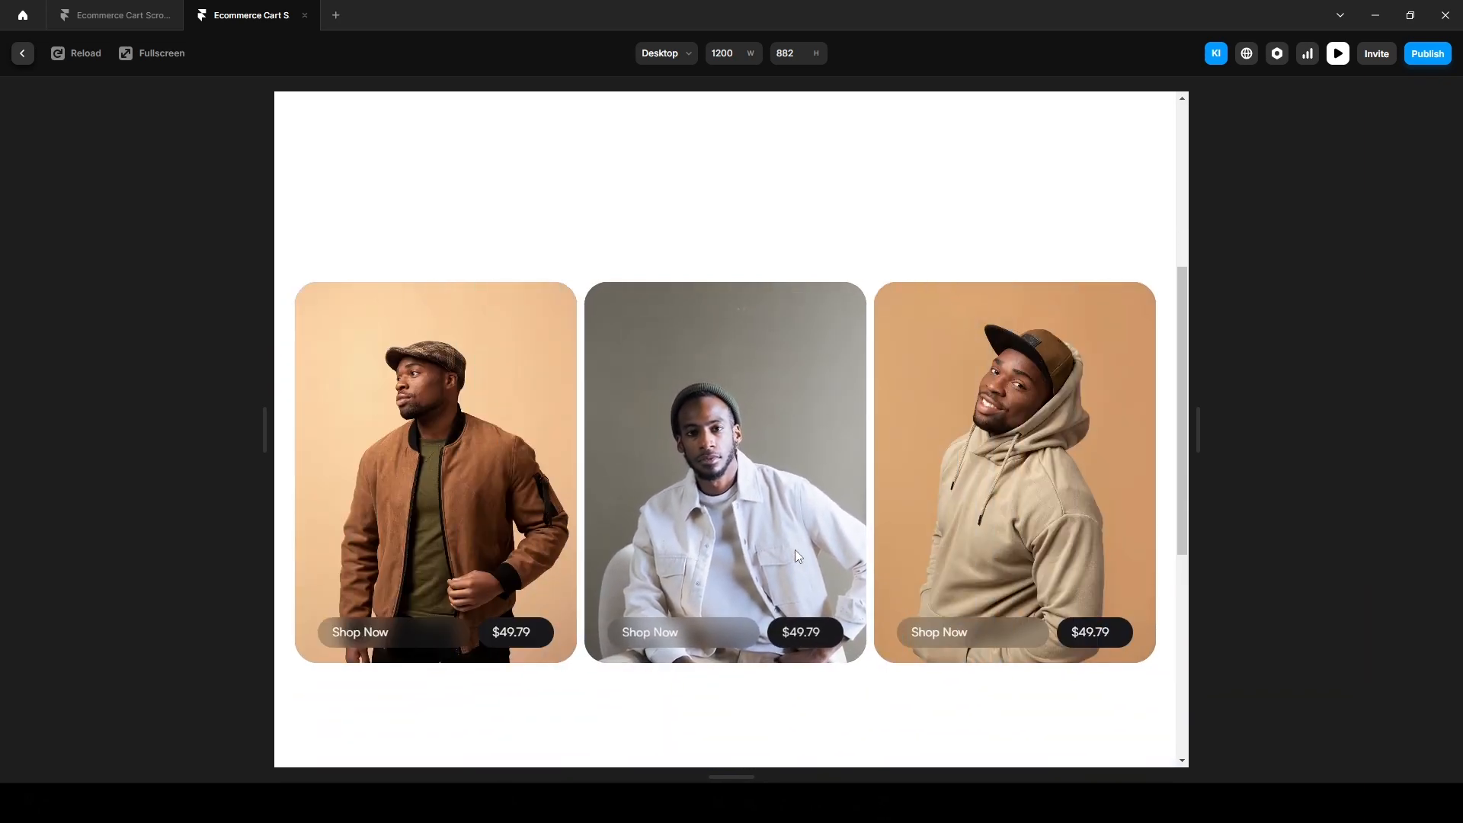
scroll(798, 556, "up", 3)
scroll(798, 556, "down", 1)
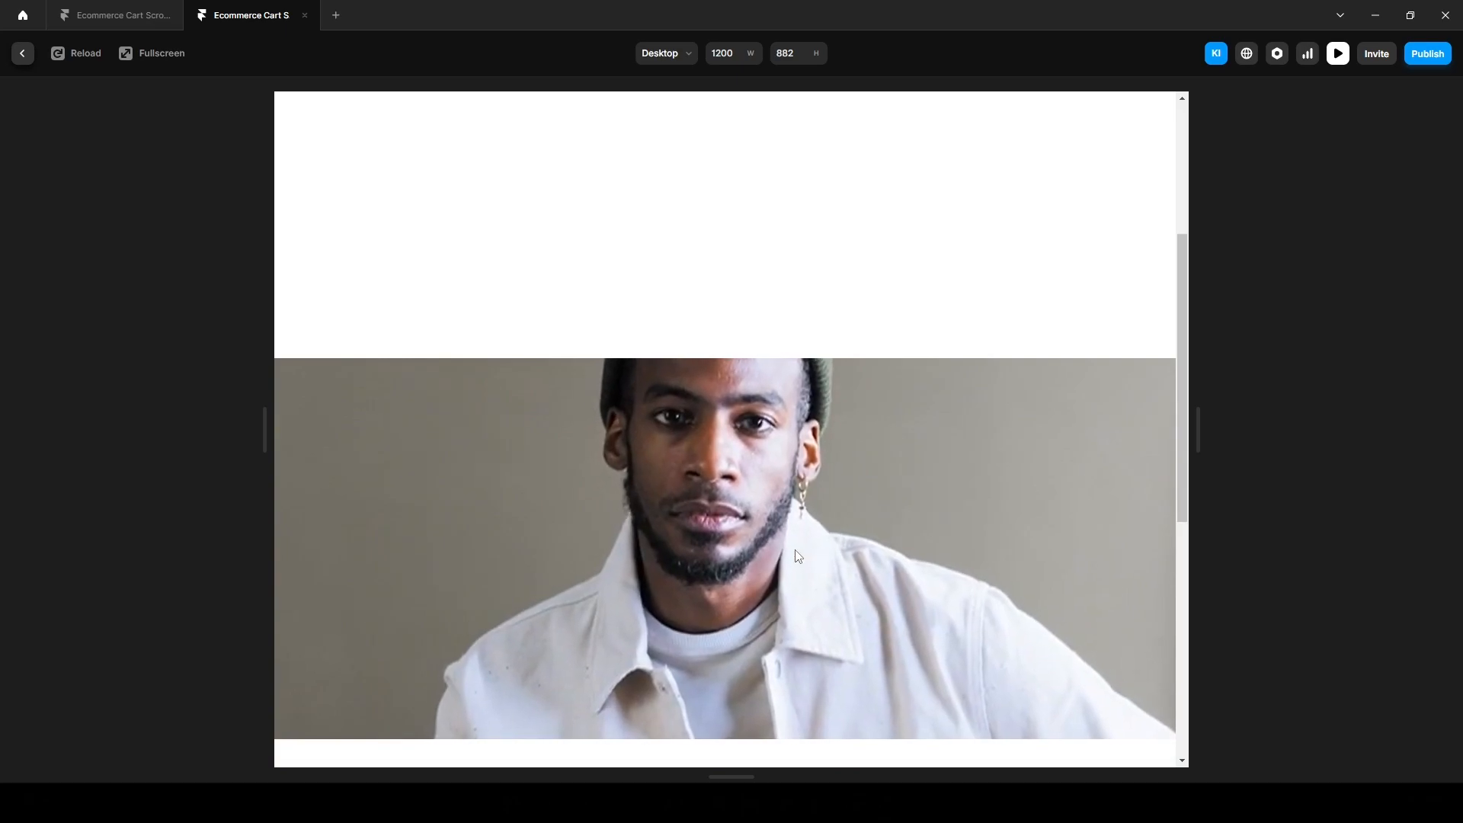
key("Print")
left_click_drag(304, 352, 1188, 755)
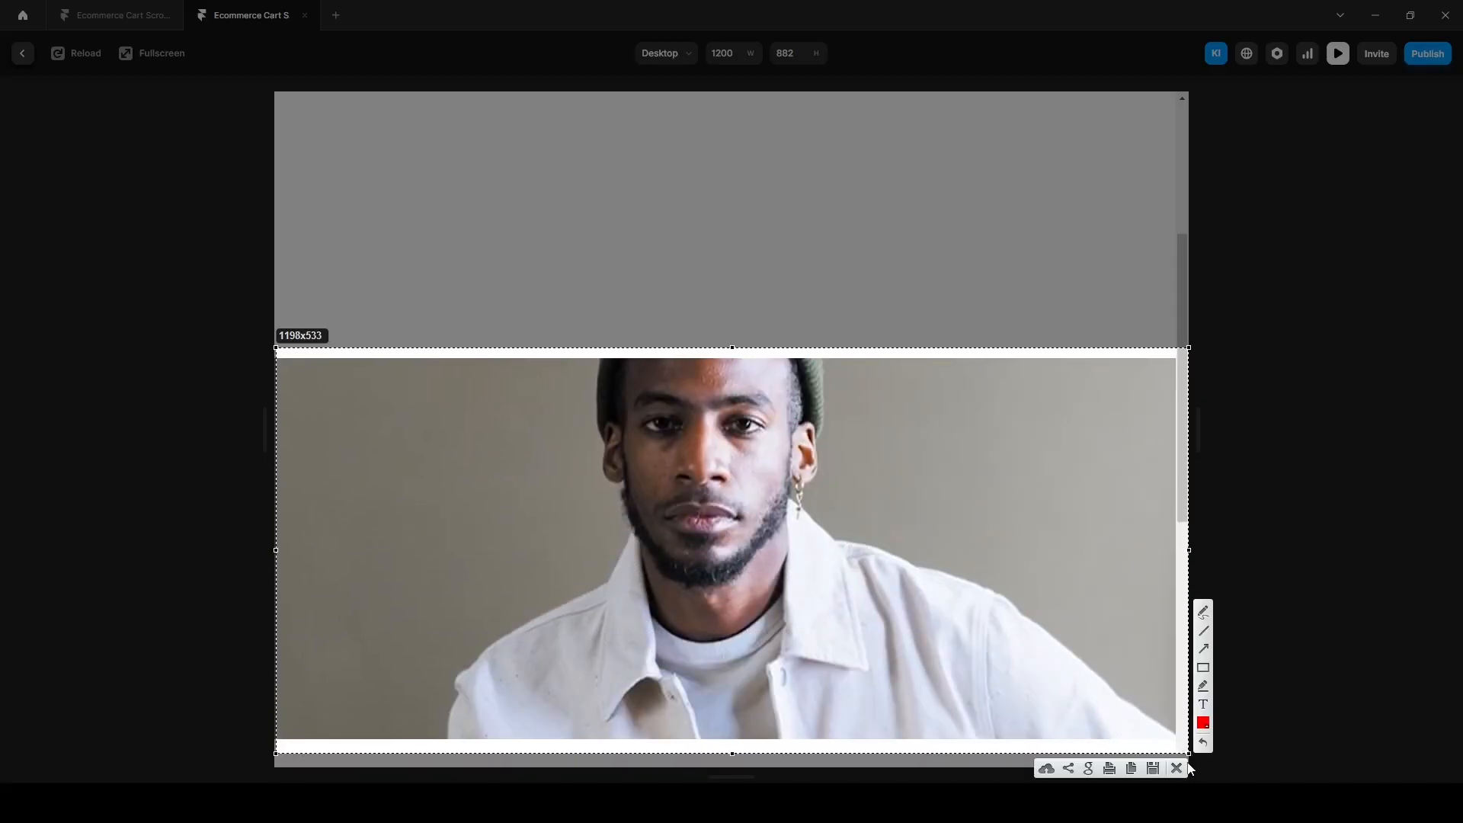
left_click(1178, 769)
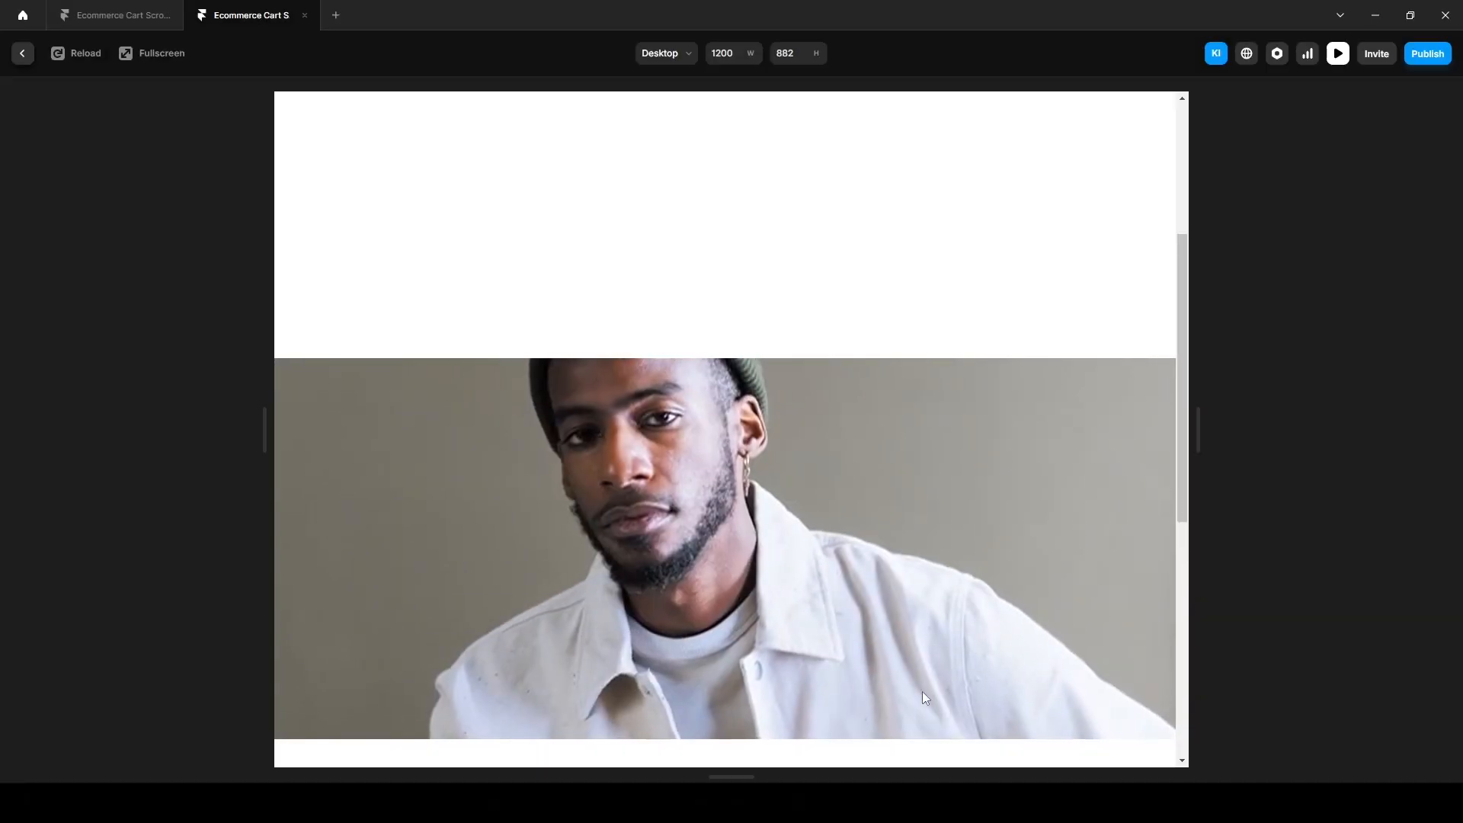
Step: Set the Carts stack's height to 100vh relative to the viewport and preview the page's scroll
left_click(24, 58)
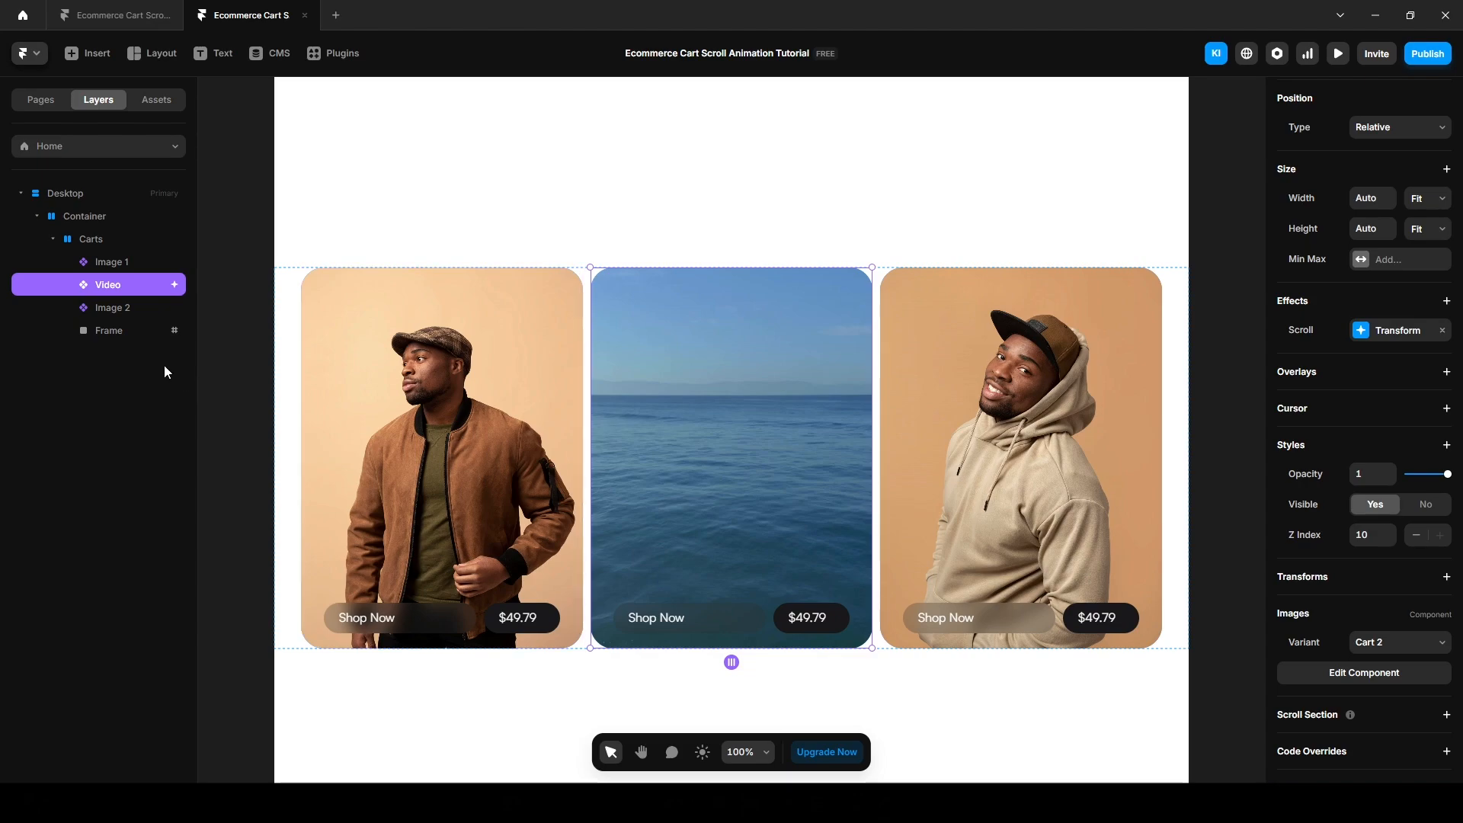
left_click(83, 240)
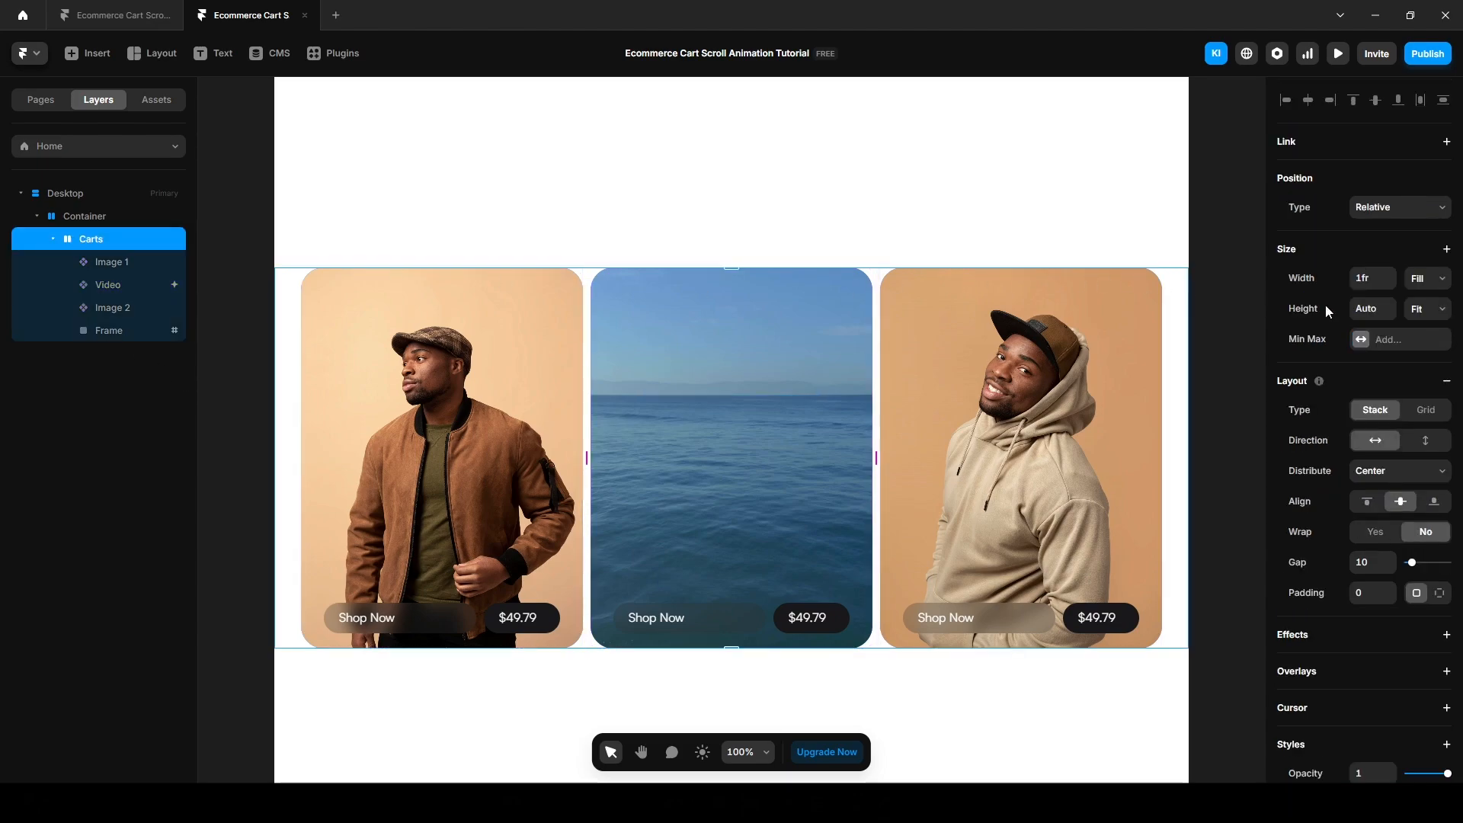
left_click(1408, 310)
left_click(1404, 404)
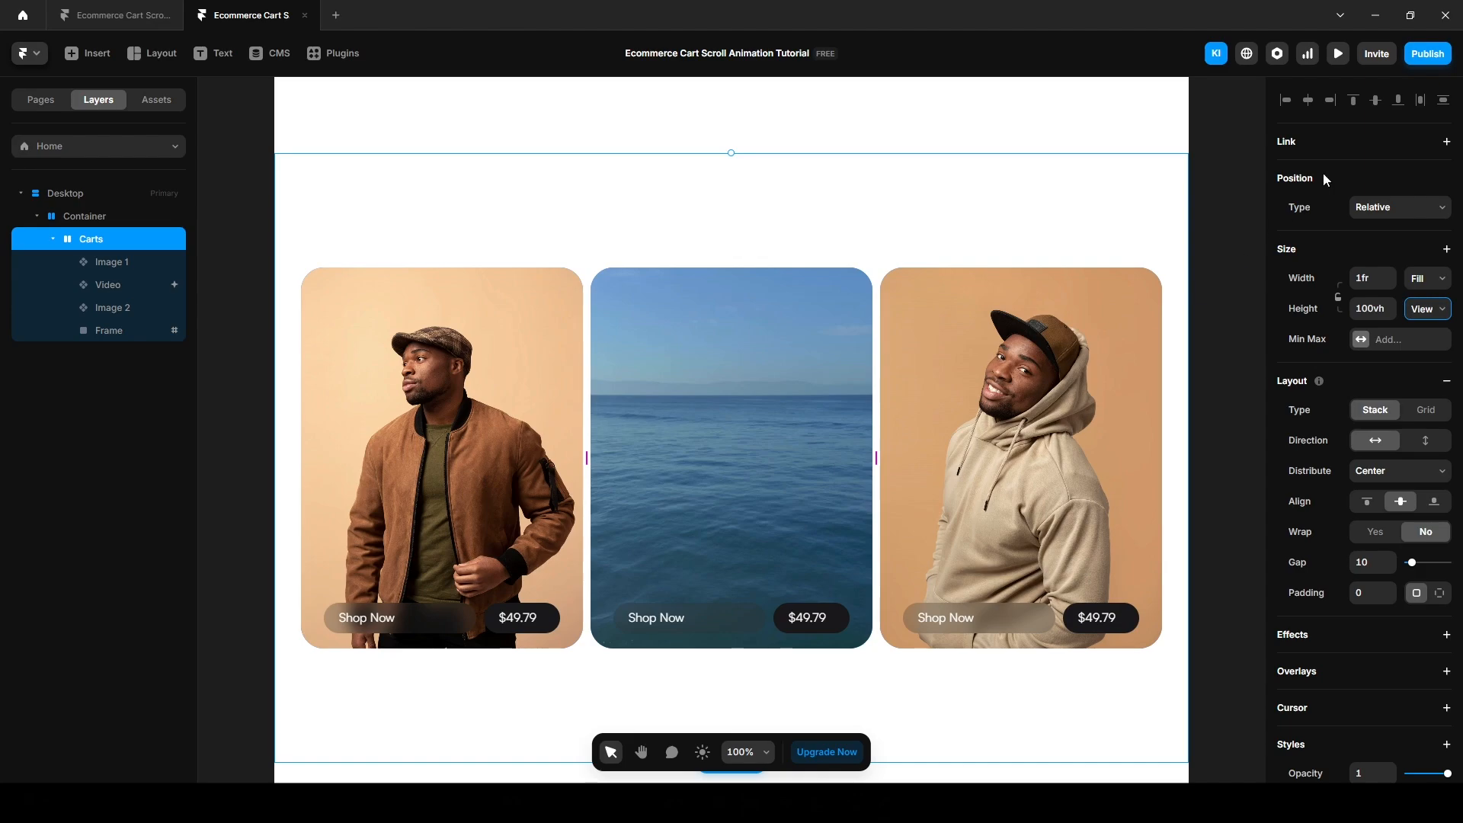
left_click(1338, 54)
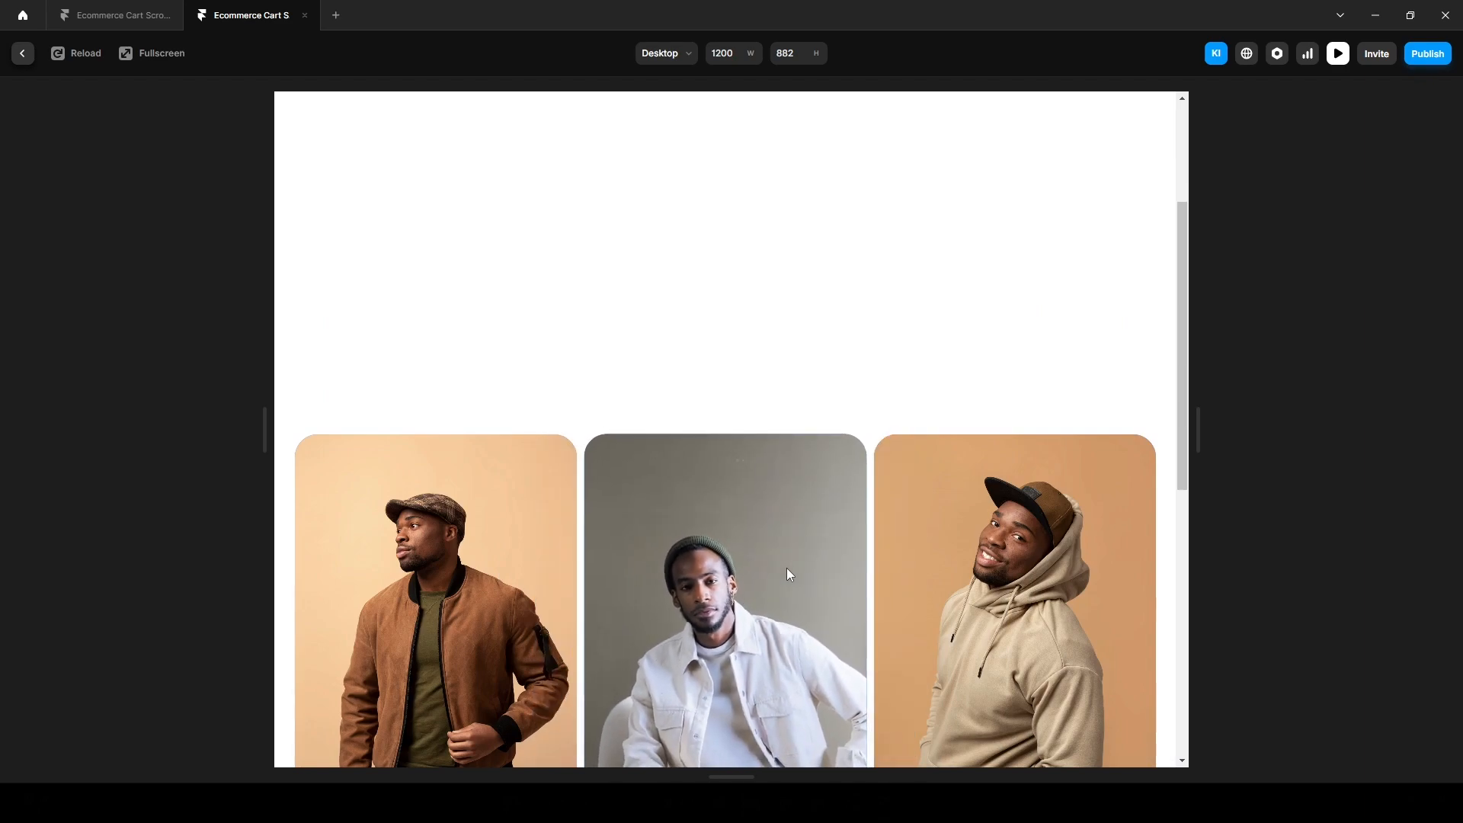
scroll(787, 572, "down", 5)
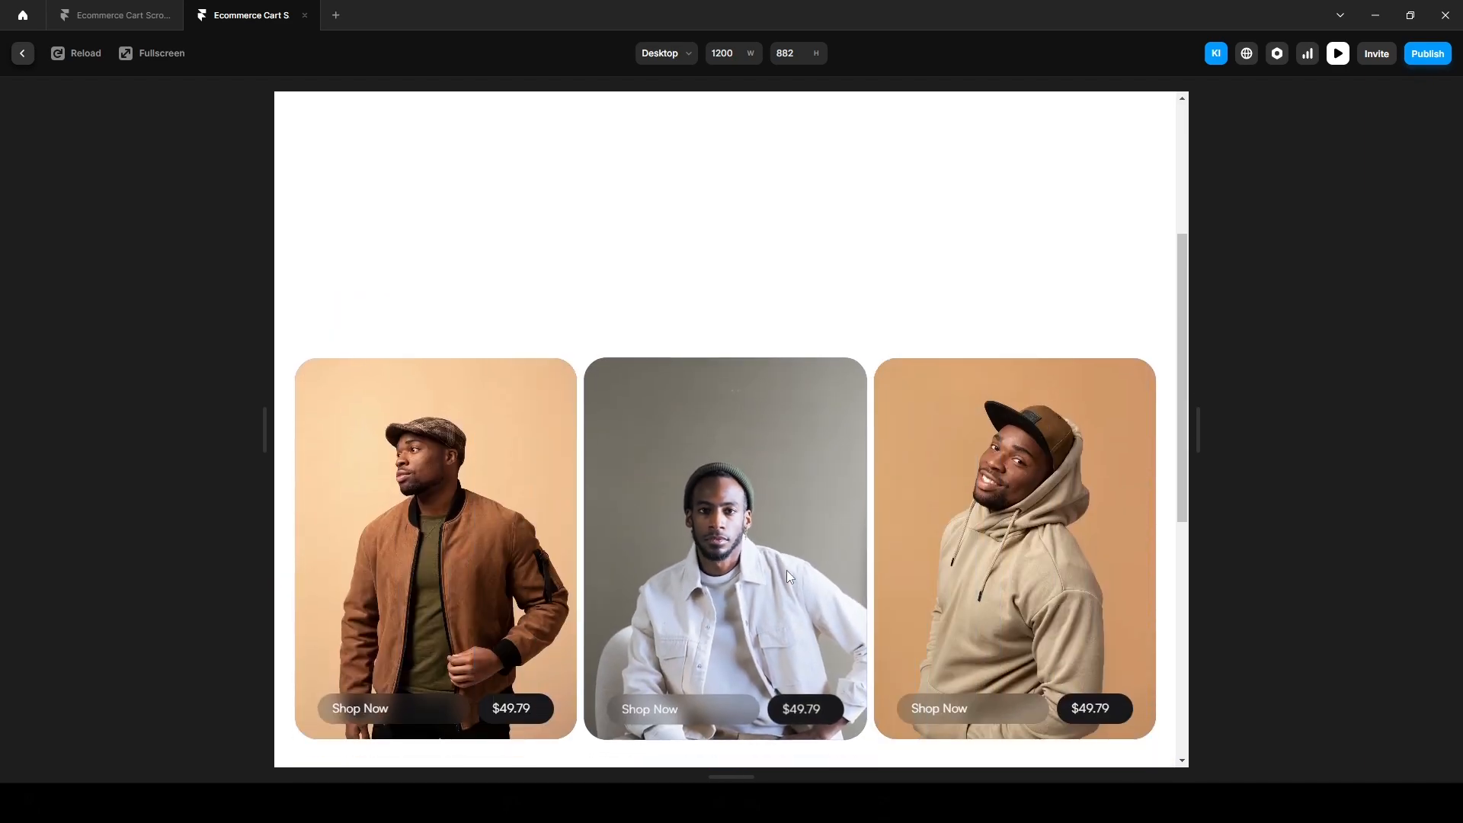
Step: Set the top position of the line-1 trigger Frame inside Carts to 240
left_click(22, 54)
left_click(734, 263)
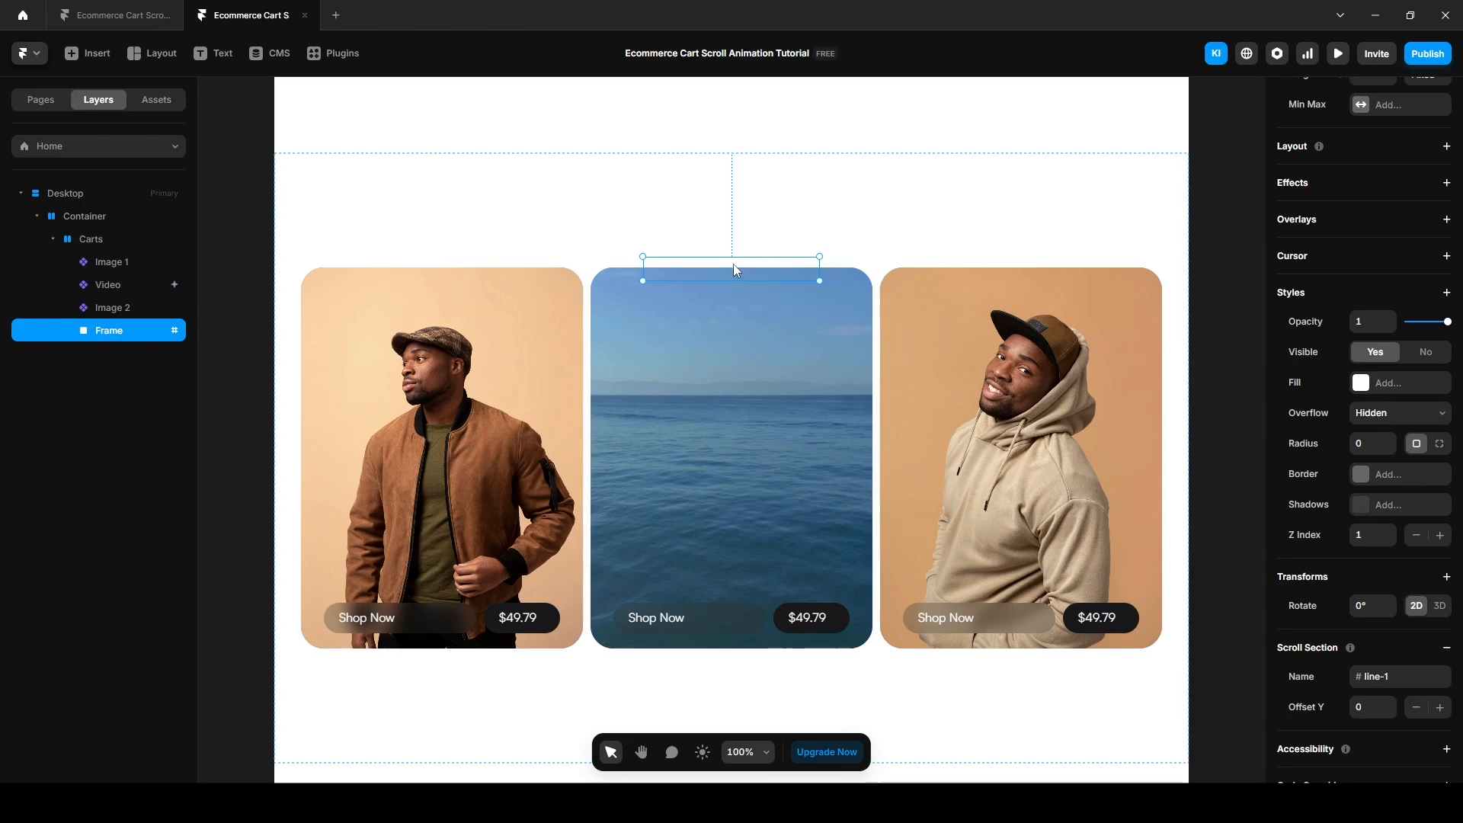
type("241")
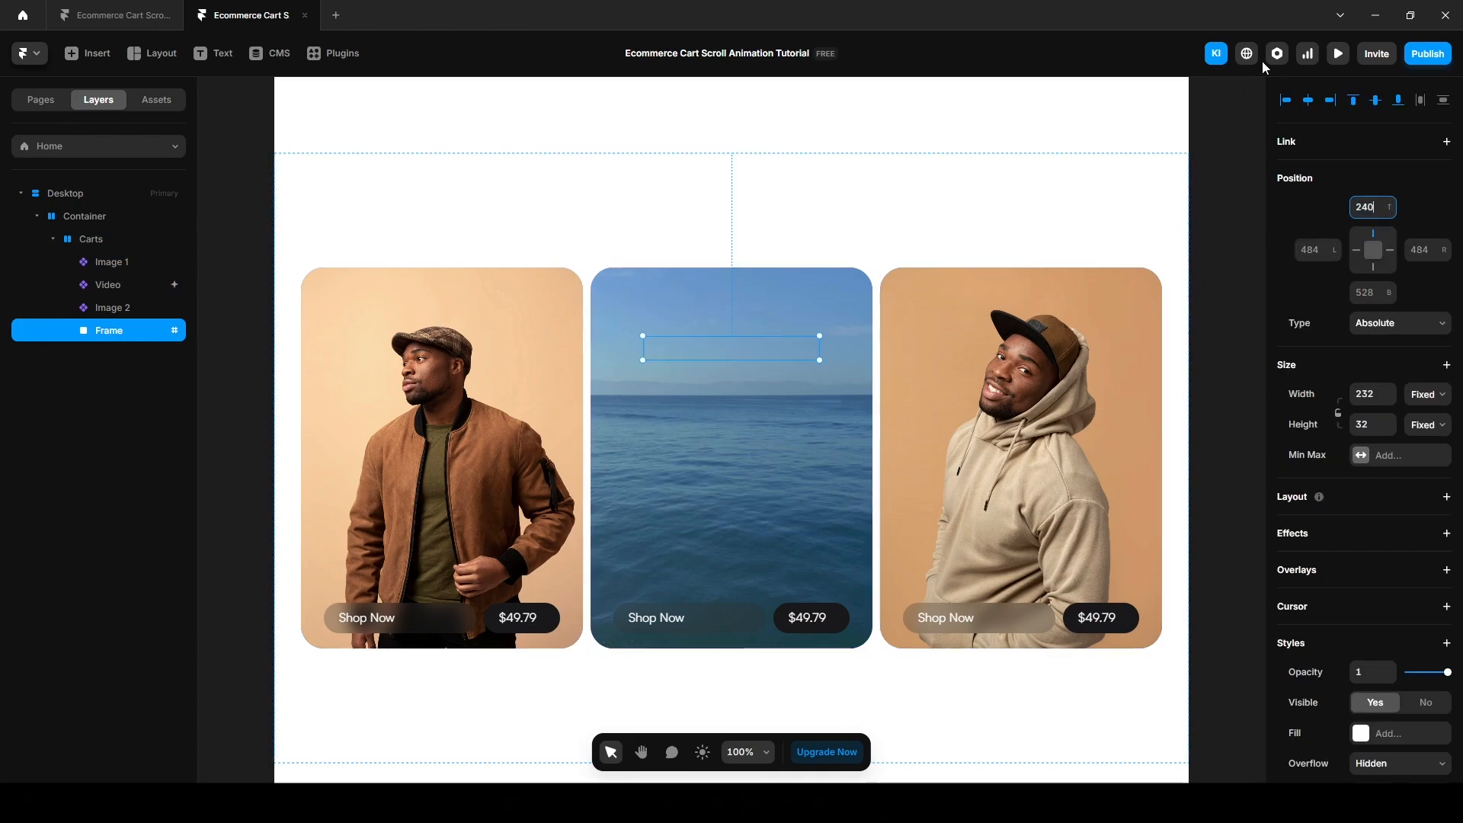
Step: Preview the page, scroll up and down to check when the Video card scales into the row, and return to the canvas
left_click(1338, 53)
scroll(751, 531, "down", 3)
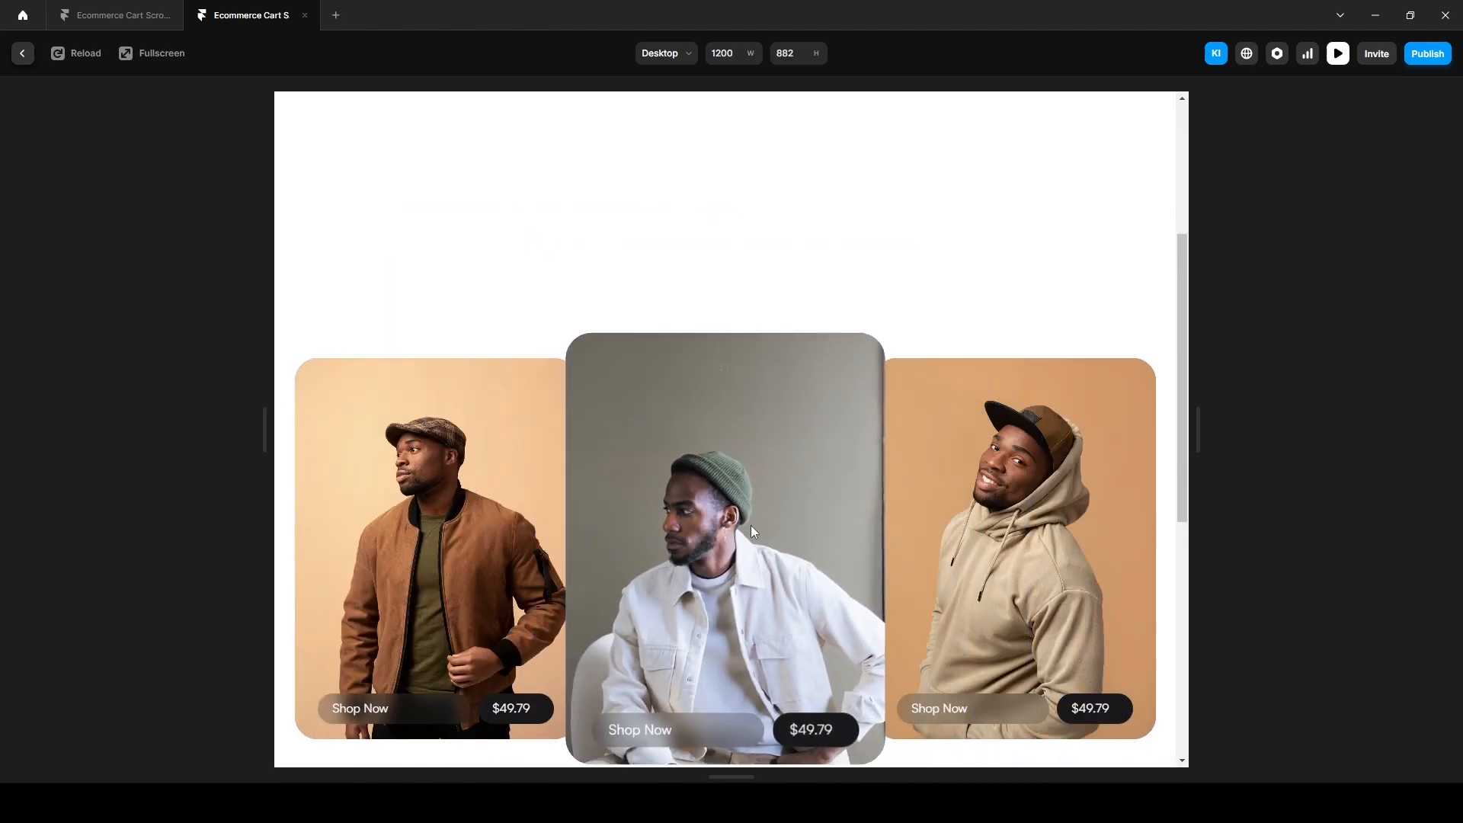
scroll(746, 525, "up", 3)
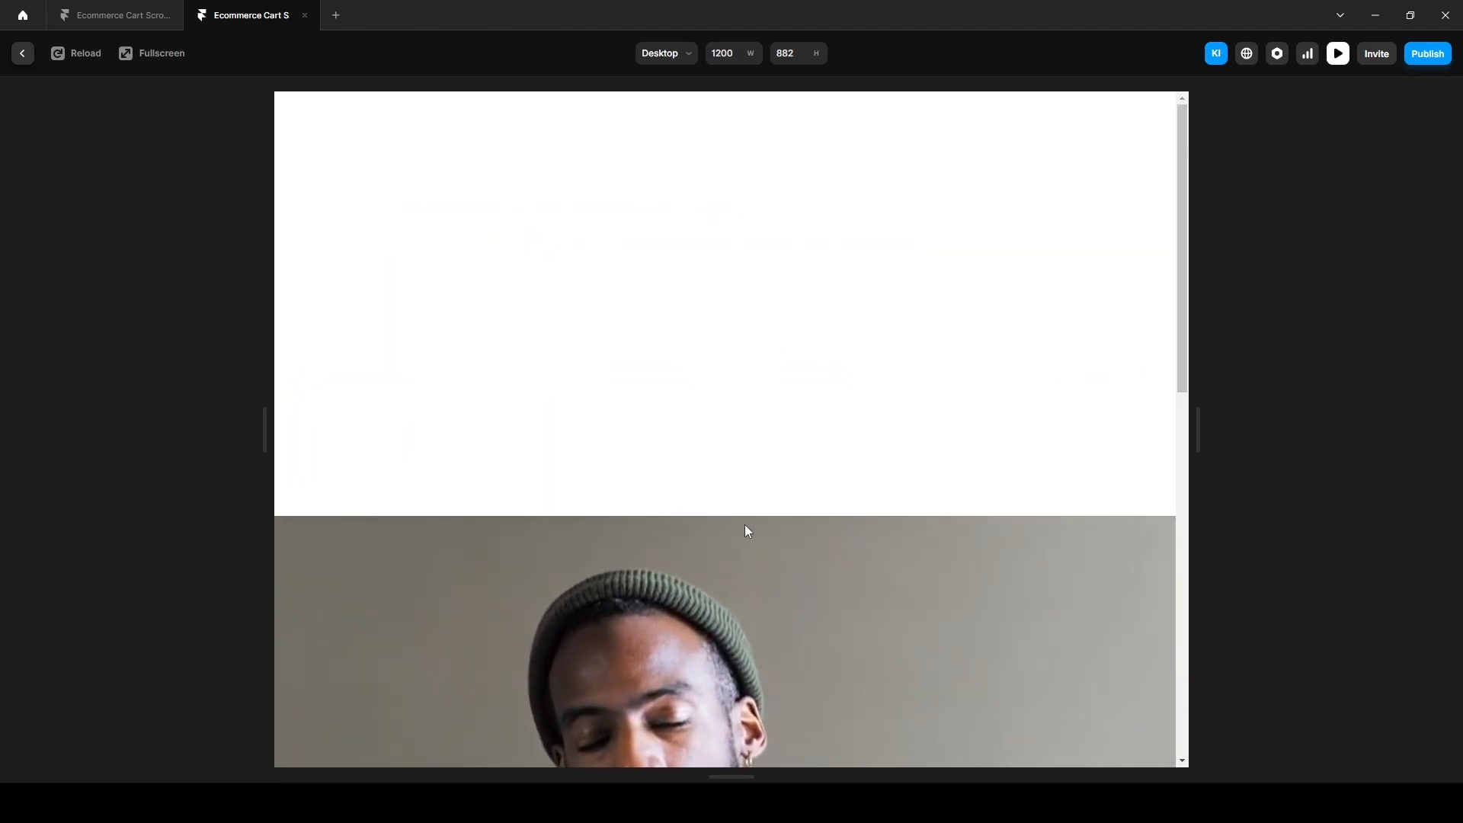
scroll(744, 525, "down", 6)
scroll(745, 526, "up", 5)
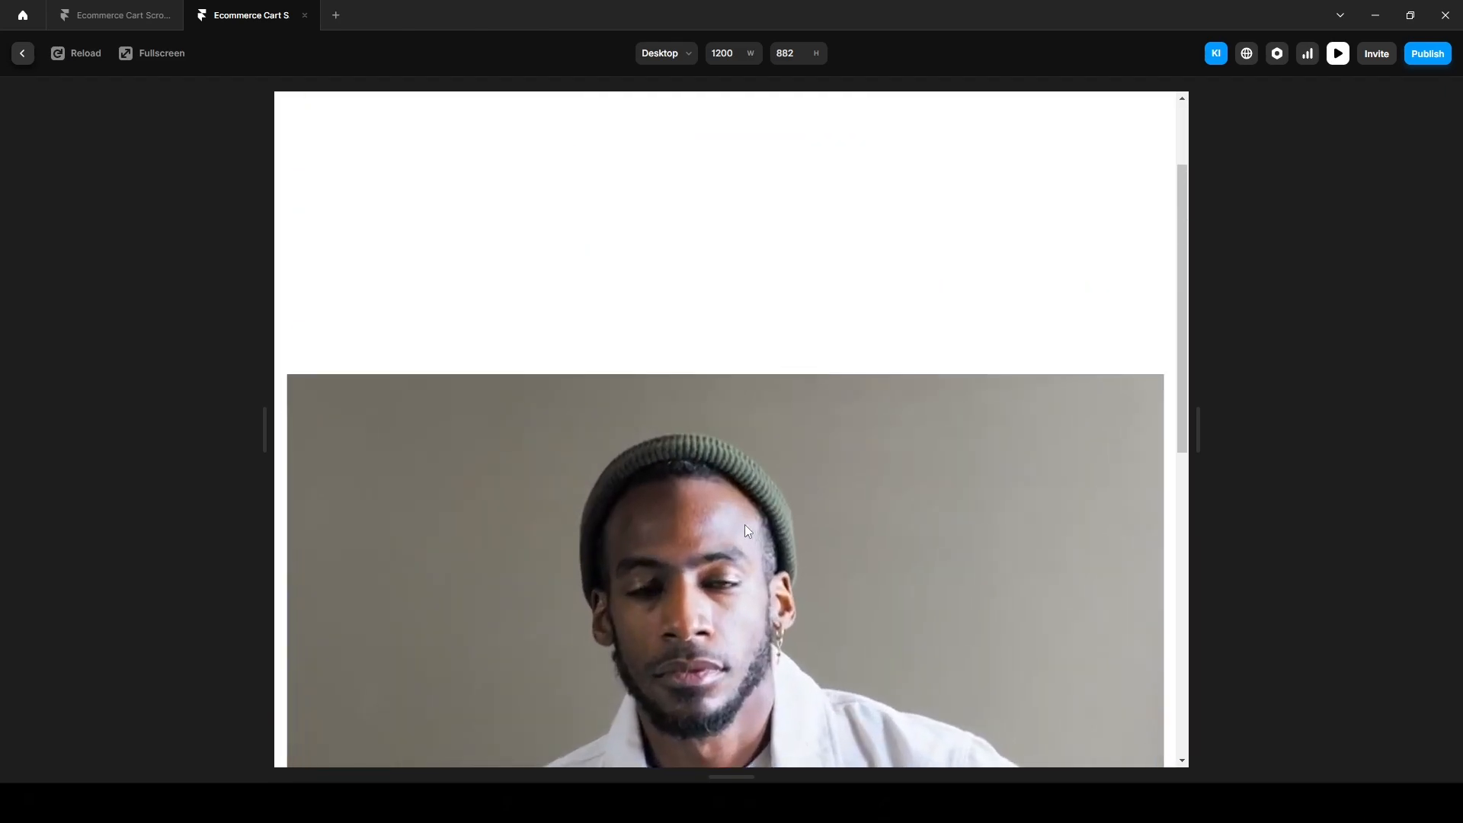
scroll(725, 519, "down", 3)
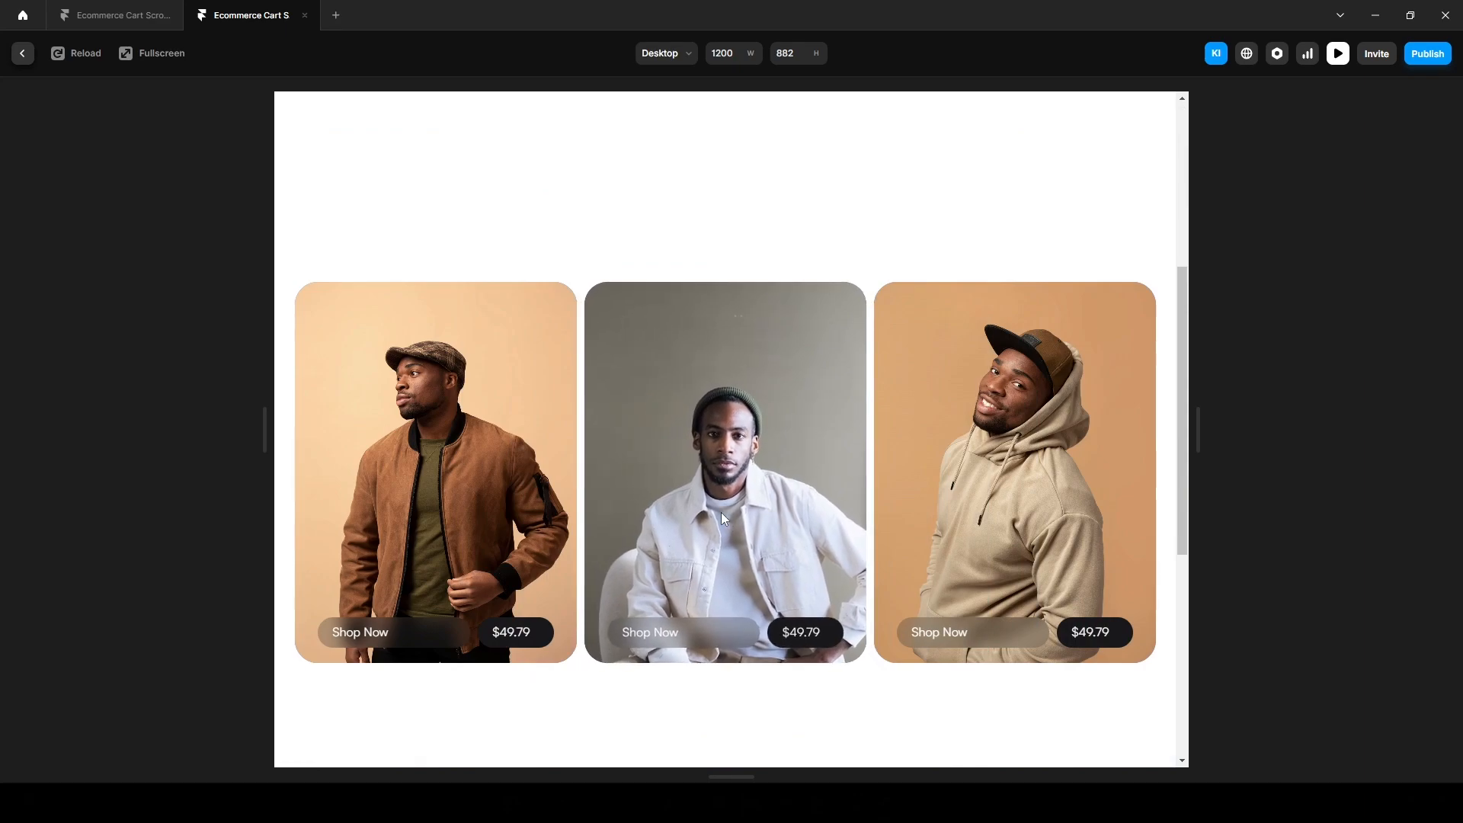
left_click(22, 60)
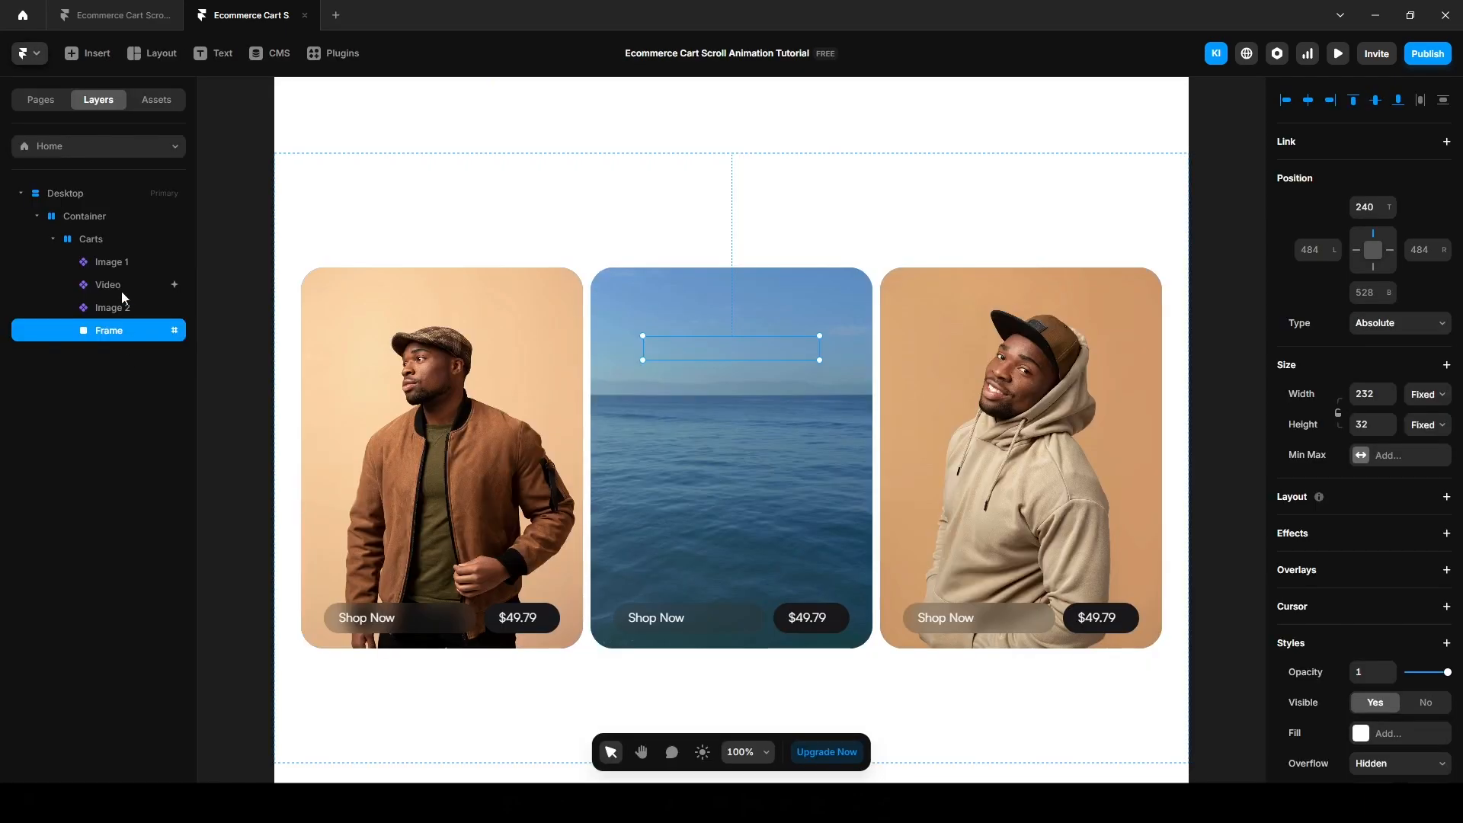
Step: Set the gap between the cards in the Carts stack to 20
left_click(102, 238)
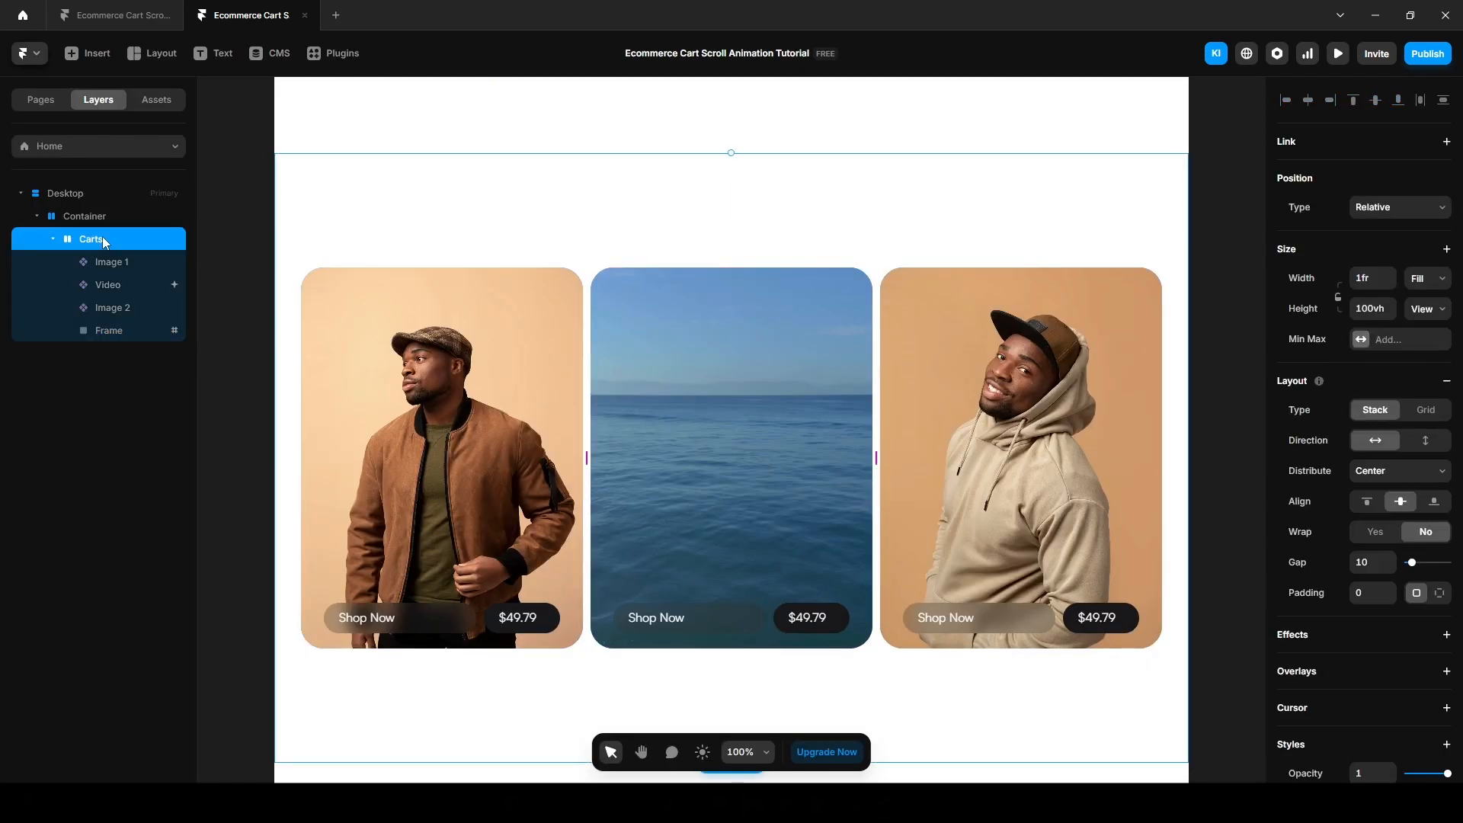
left_click(1354, 568)
type("20")
key("Return")
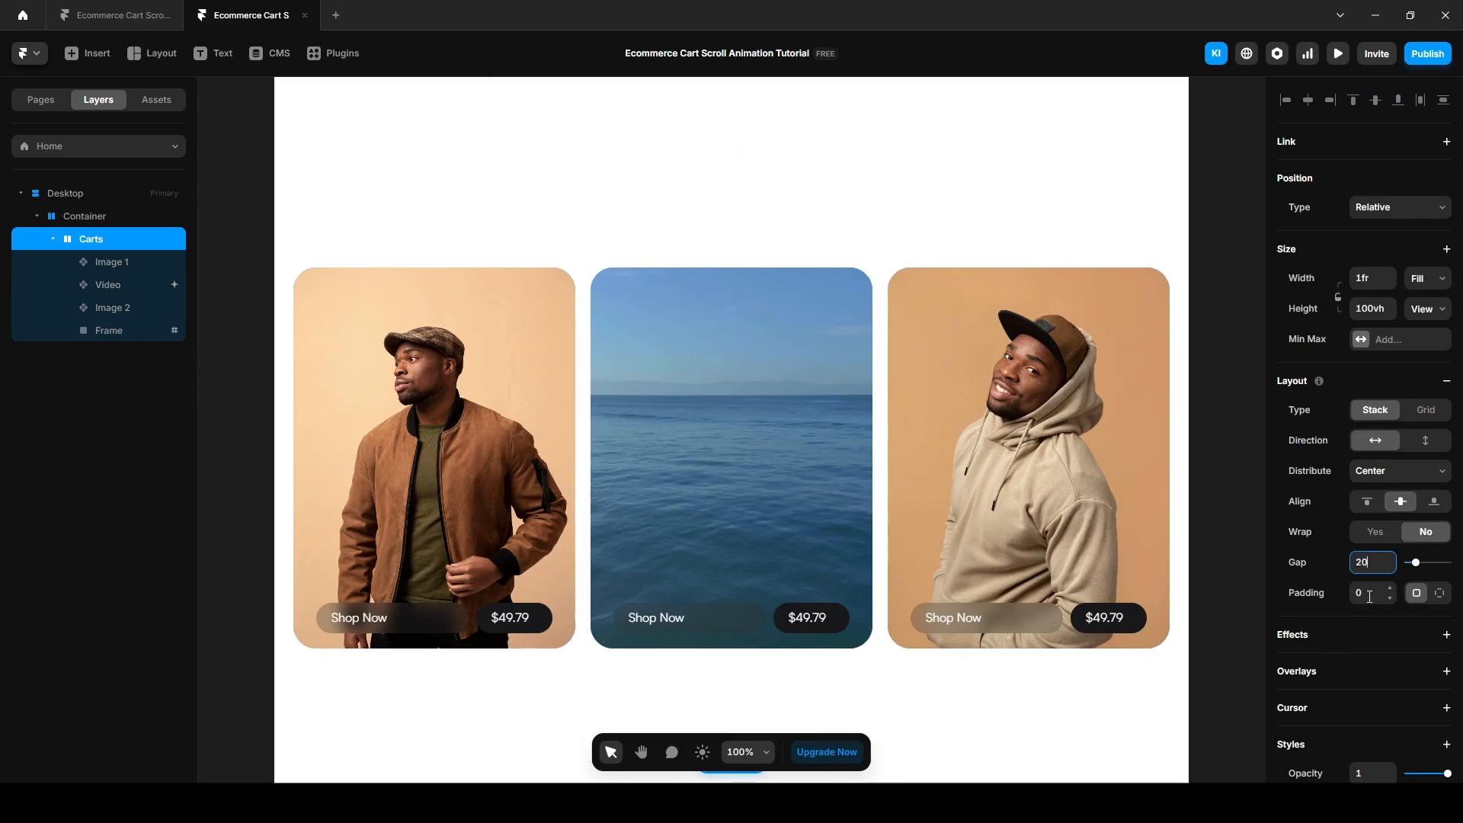
left_click(1369, 597)
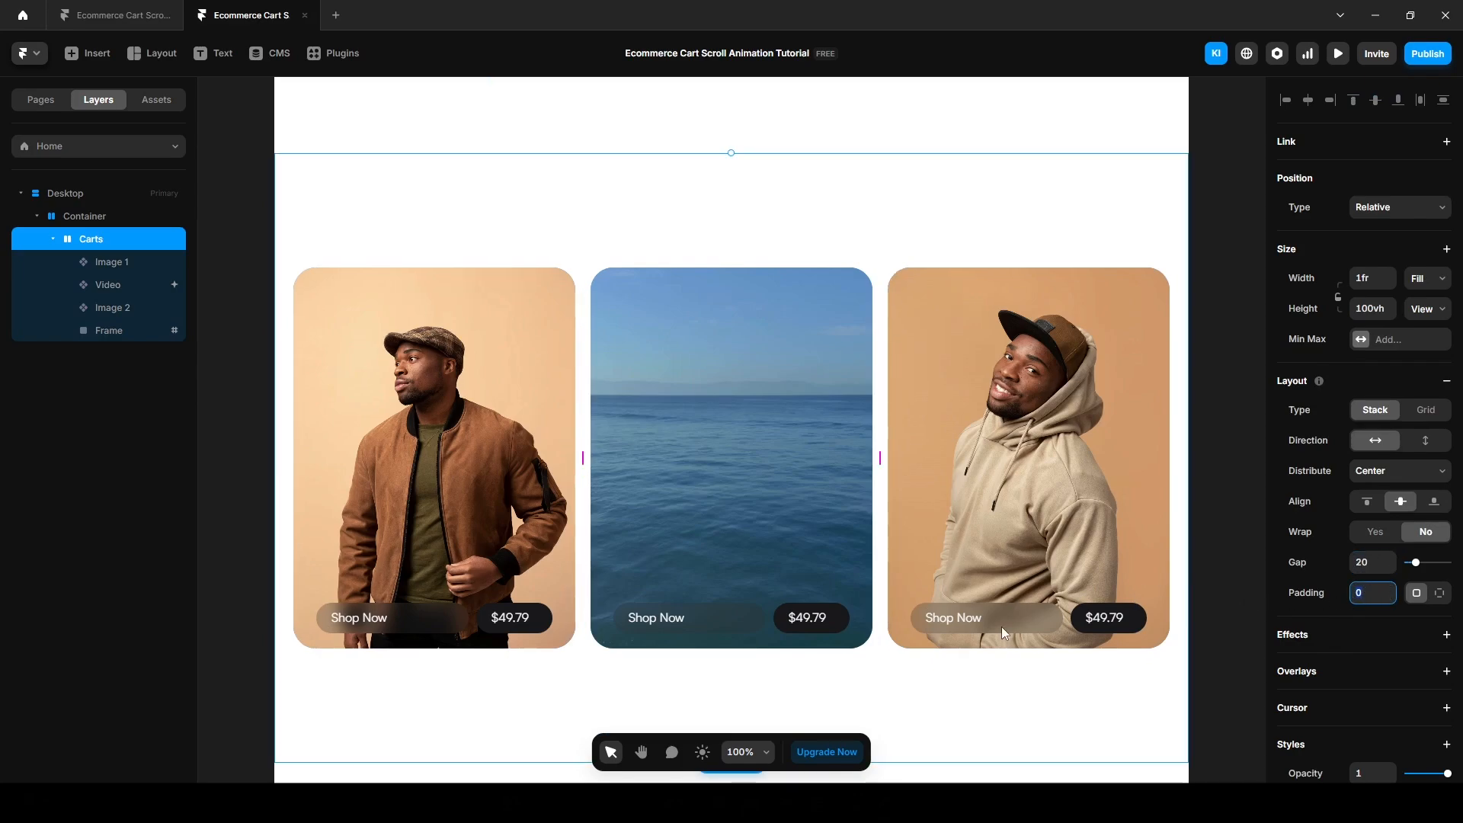
type("200")
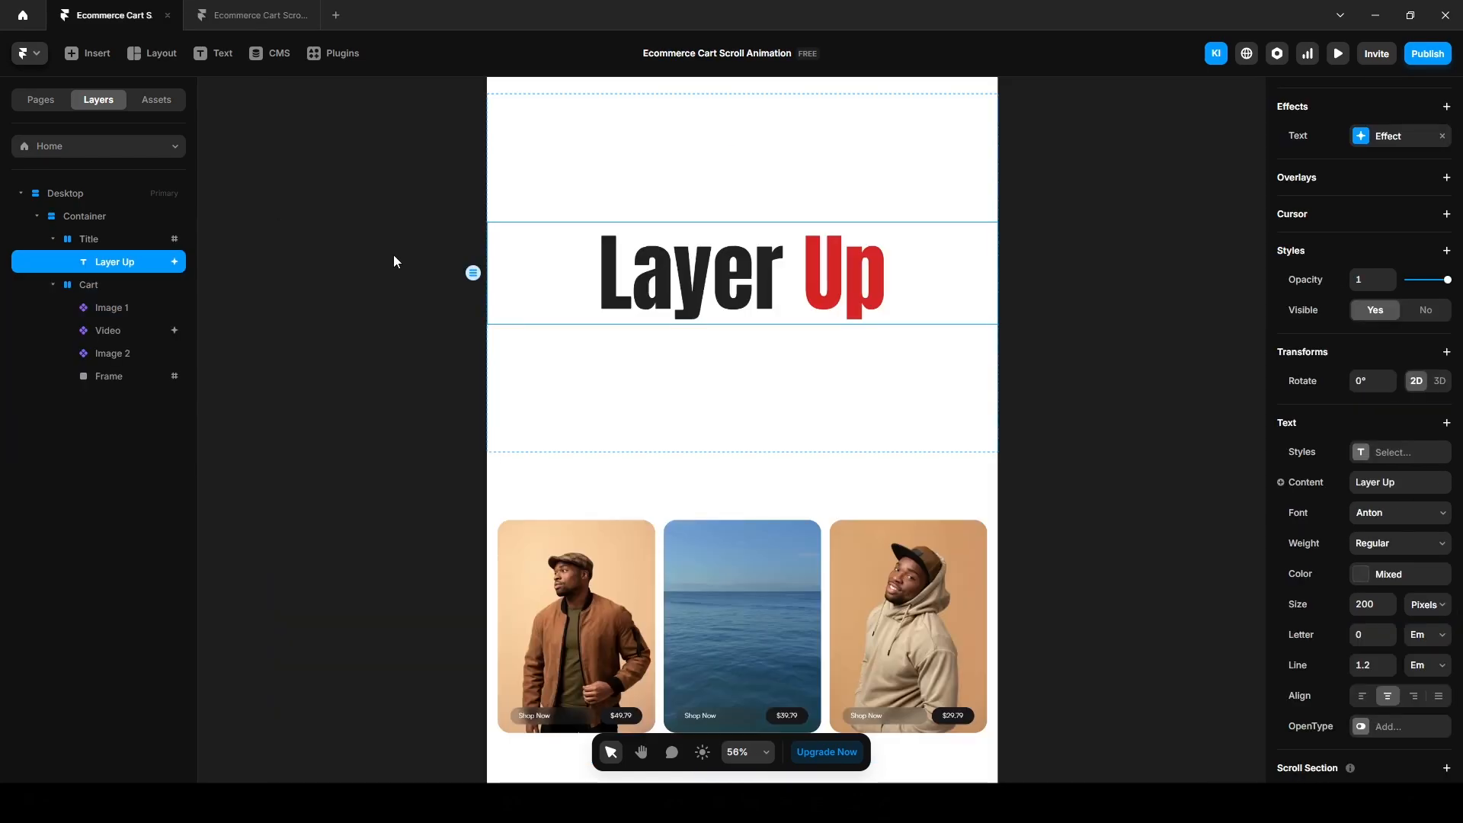
Step: Preview the finished Ecommerce Cart Scroll Animation project and examine its Layer Up title above the cards, then return to the canvas
left_click(1338, 53)
scroll(630, 490, "down", 3)
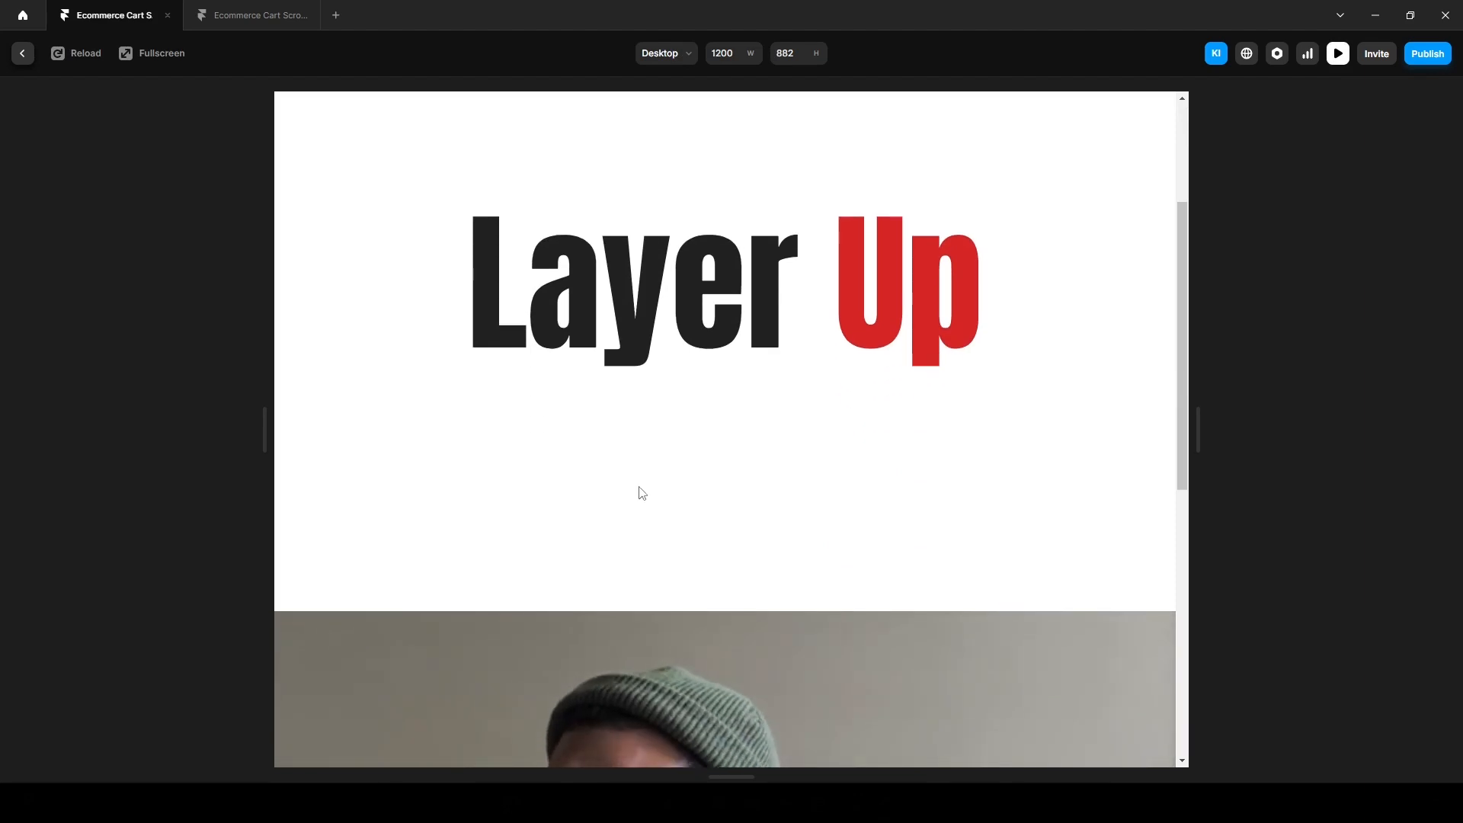
scroll(560, 450, "up", 3)
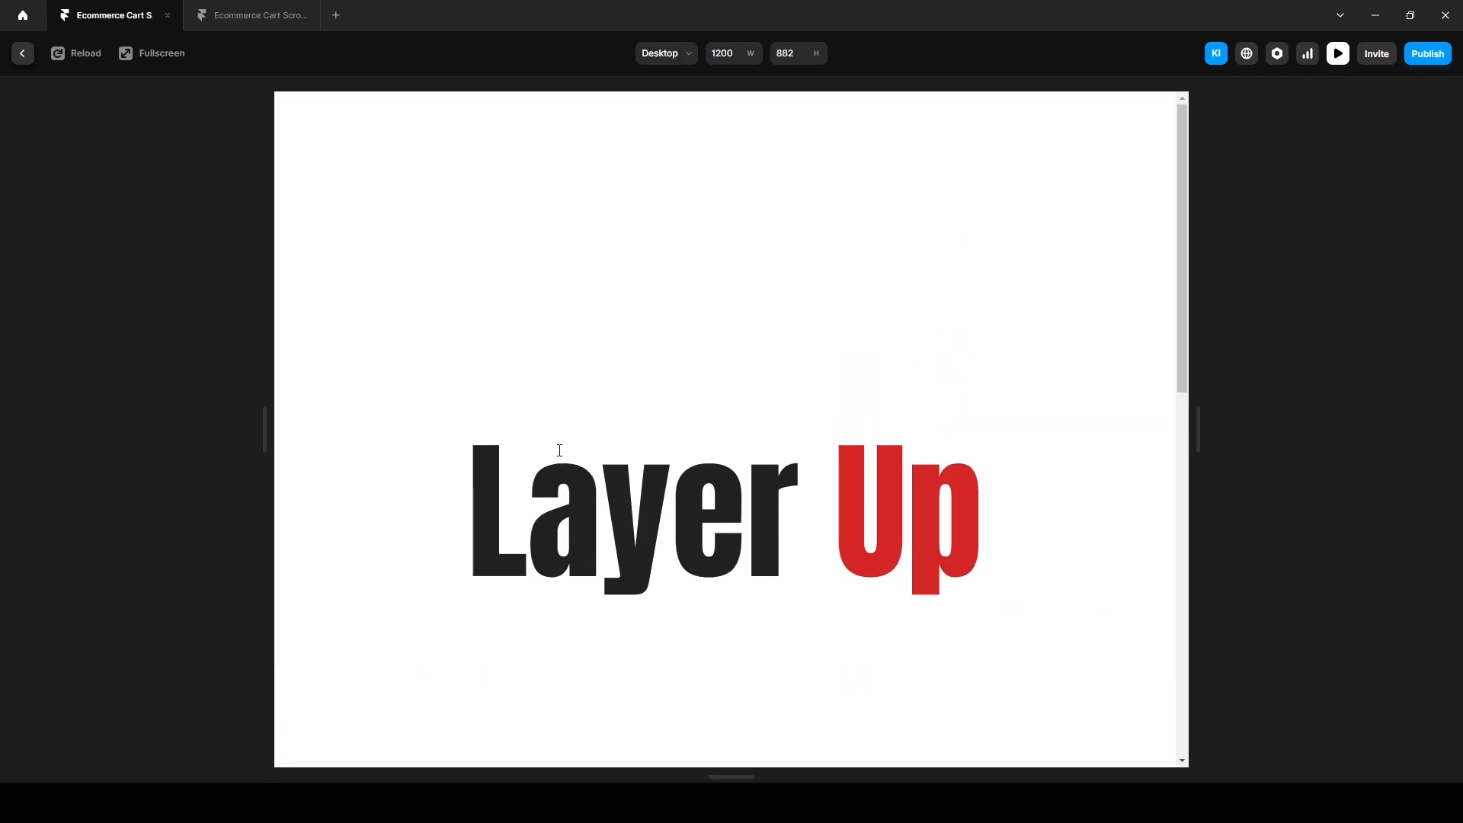
left_click(23, 55)
Step: Switch to the tutorial project and add the text "Layer Up" inside the Container, above the Carts stack in the layer order
left_click(251, 16)
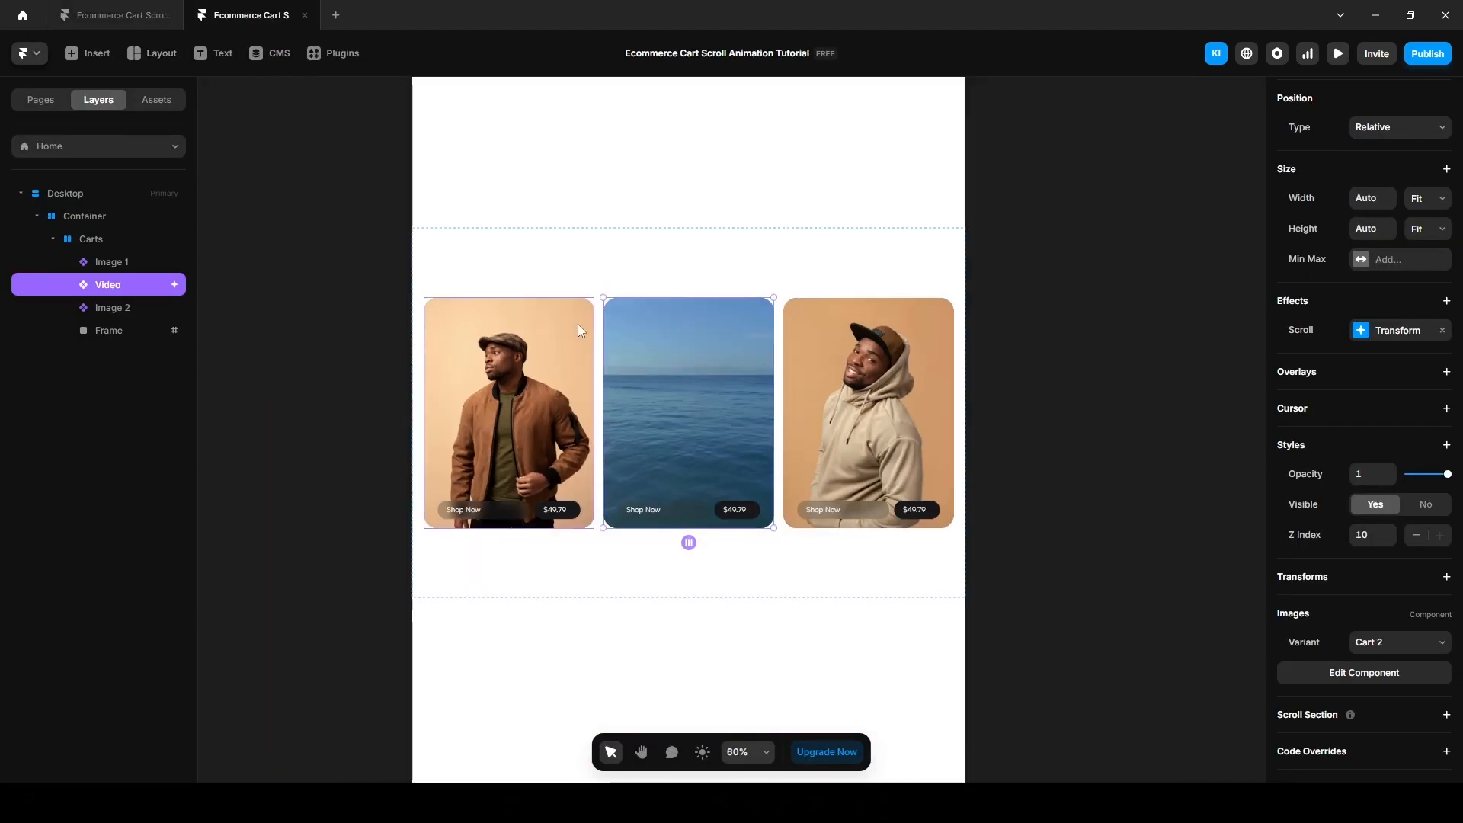
left_click(349, 251)
scroll(402, 398, "up", 5)
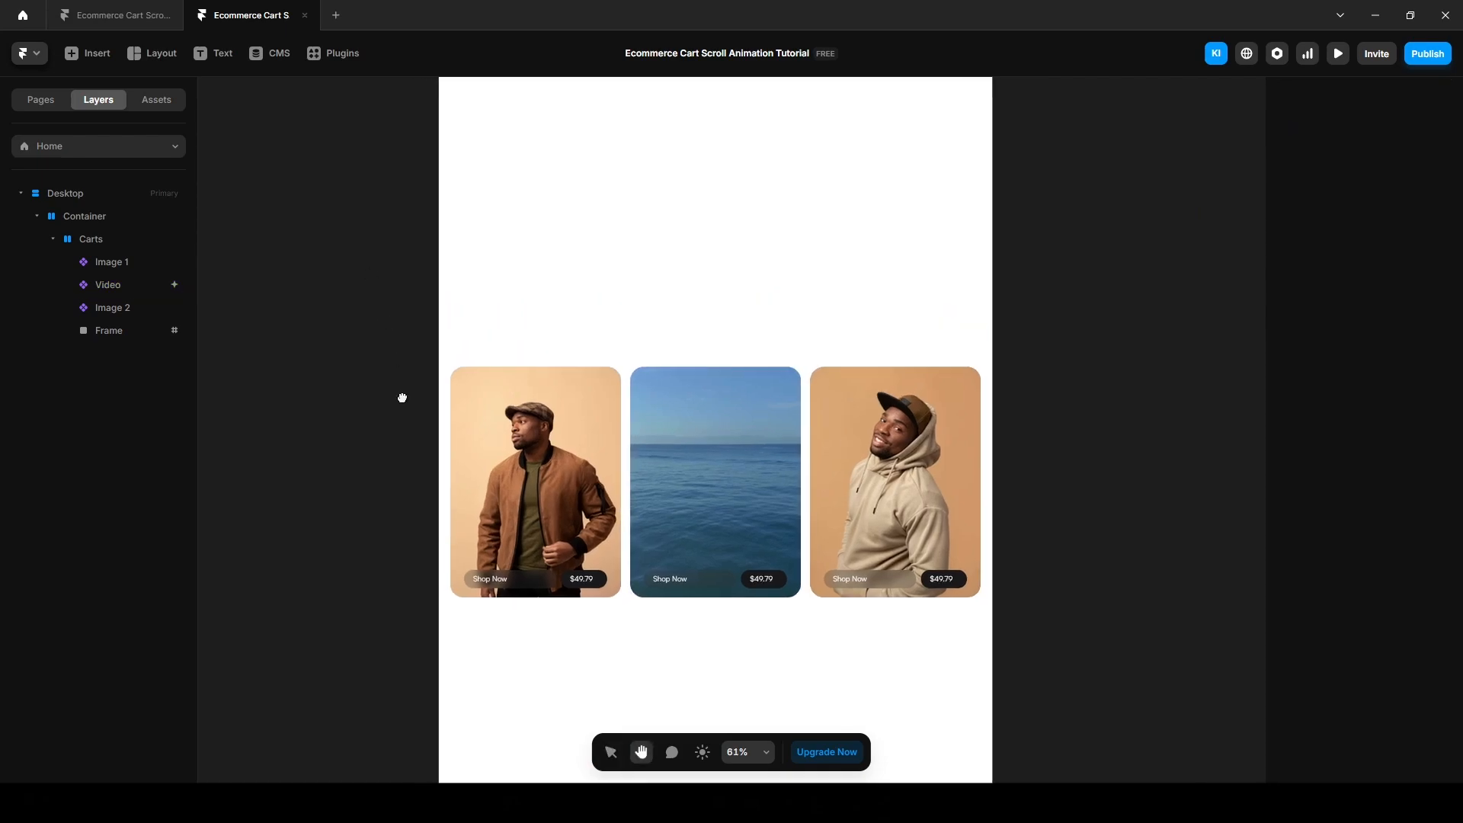
key("t")
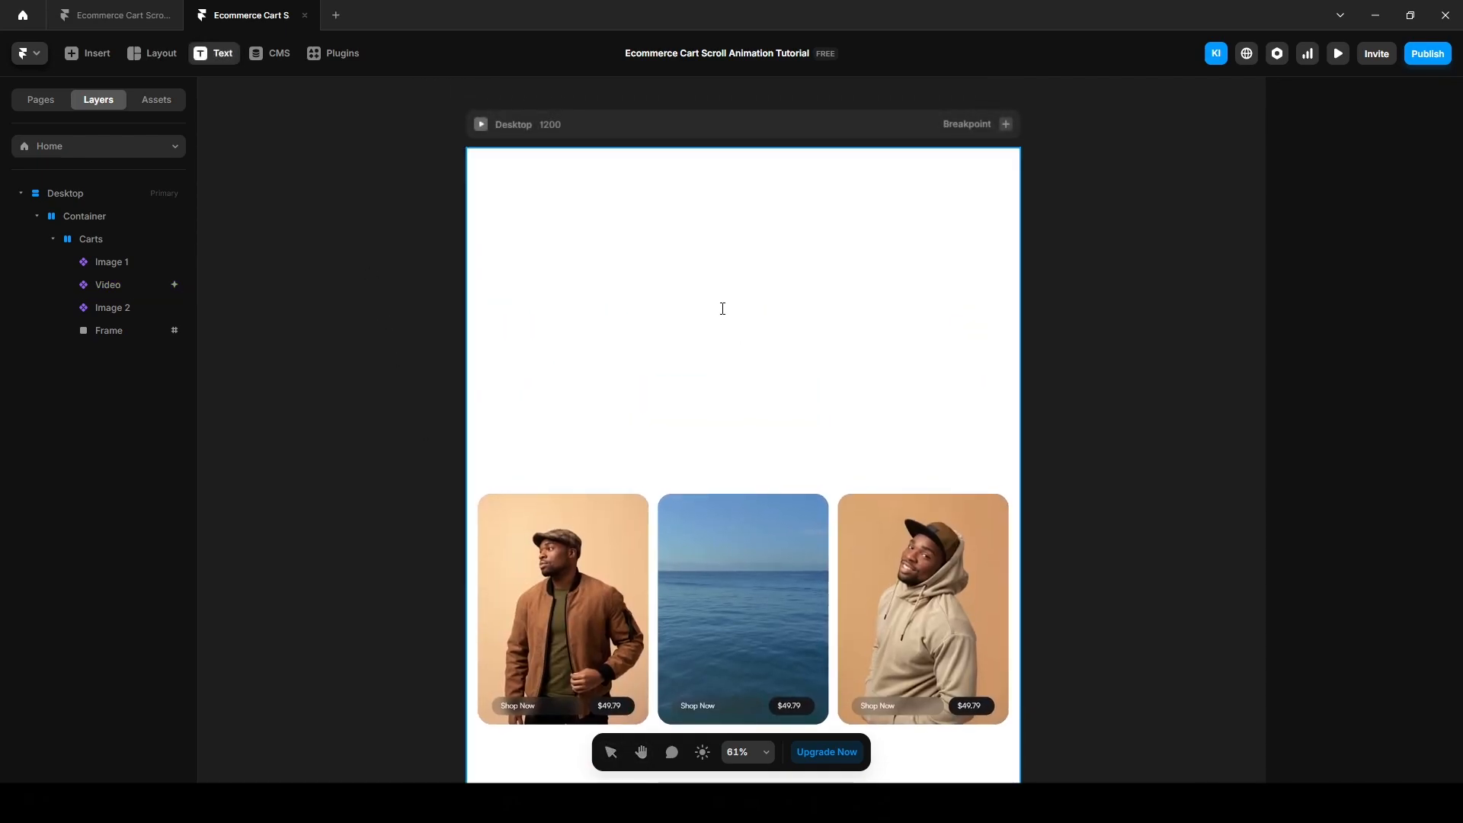
left_click(726, 316)
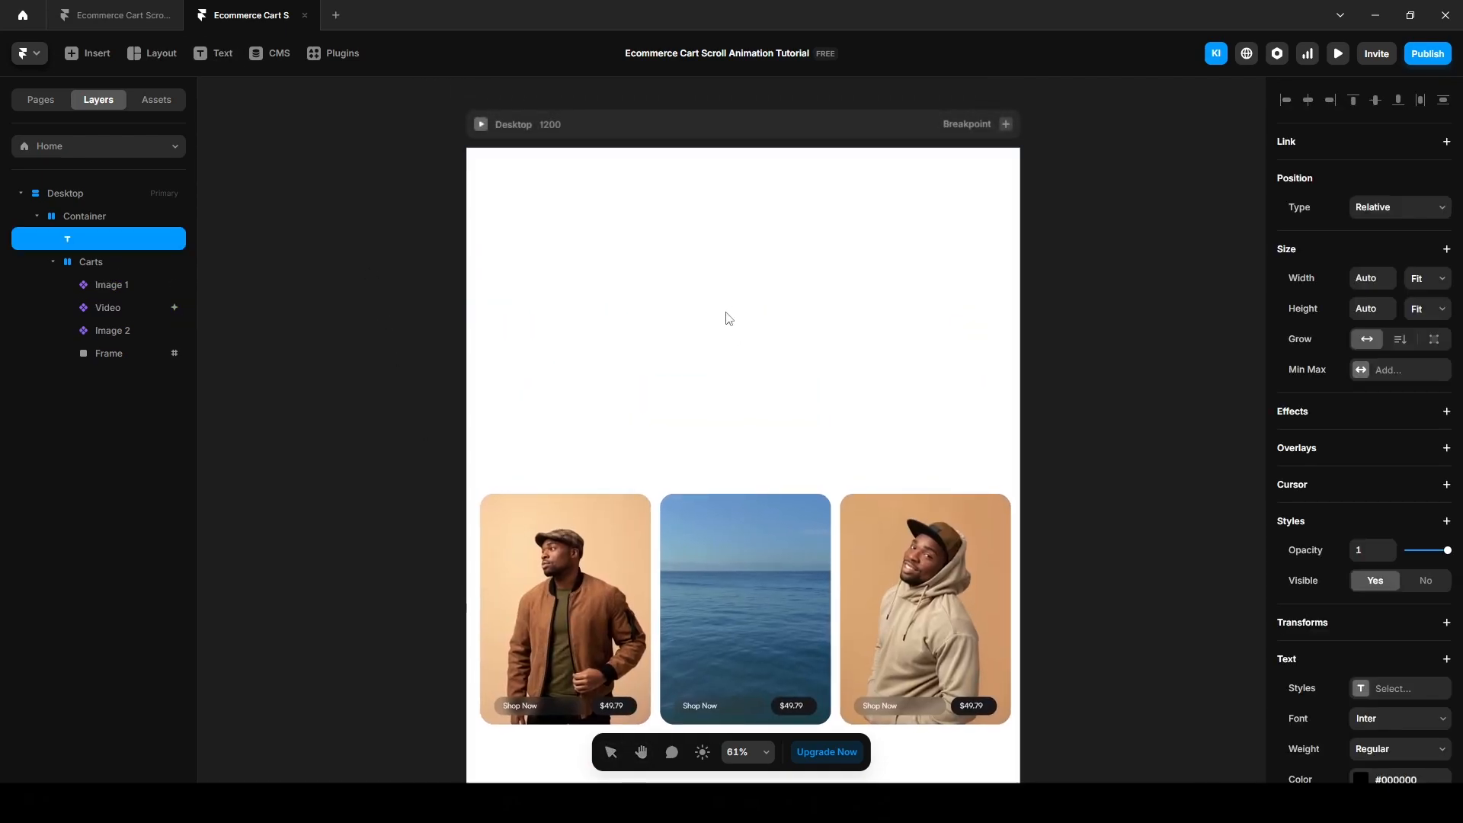
type("Lay")
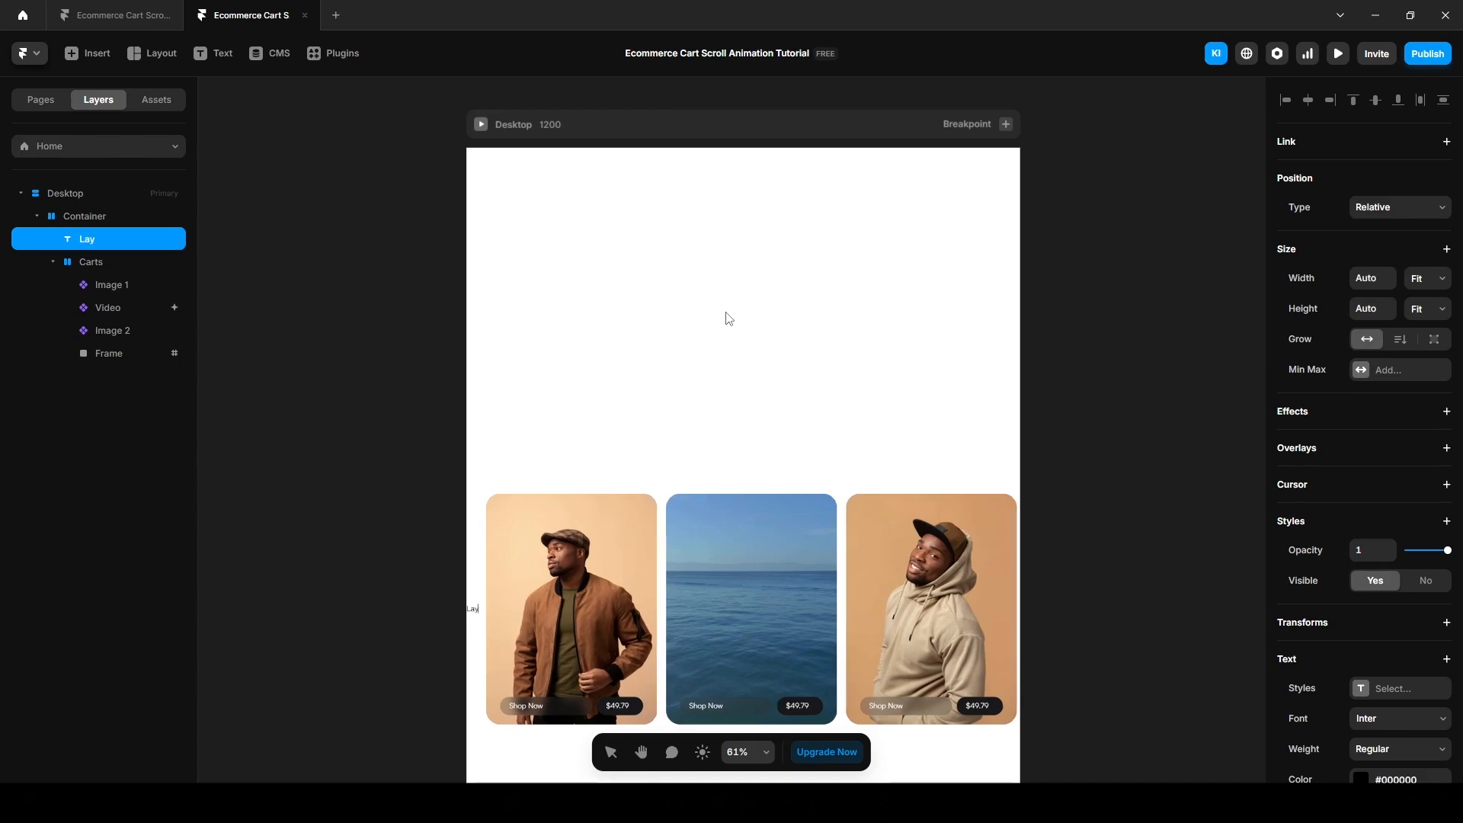
type("er Up")
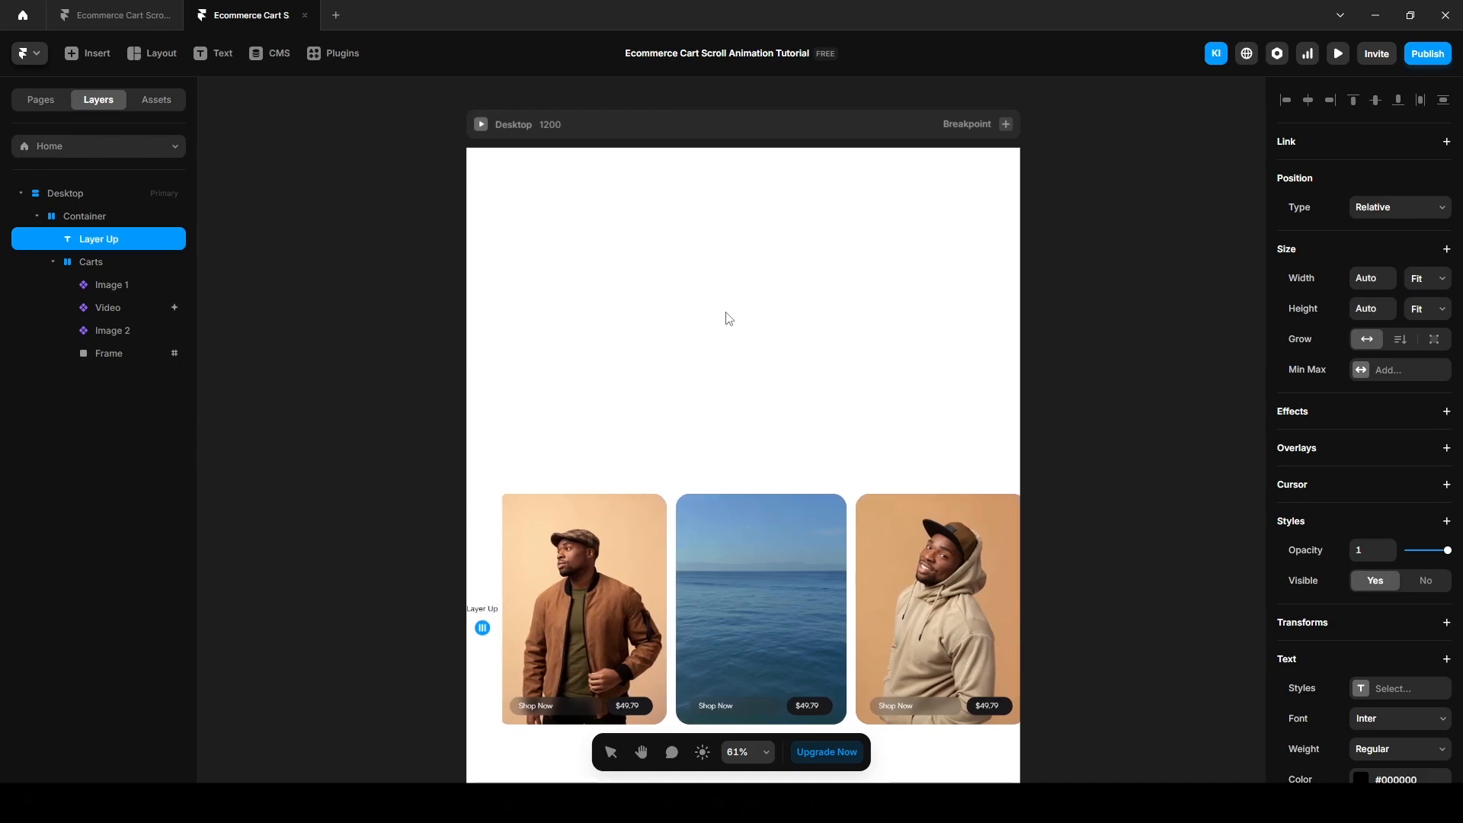
Step: Set the Container's stack direction to vertical
left_click(116, 216)
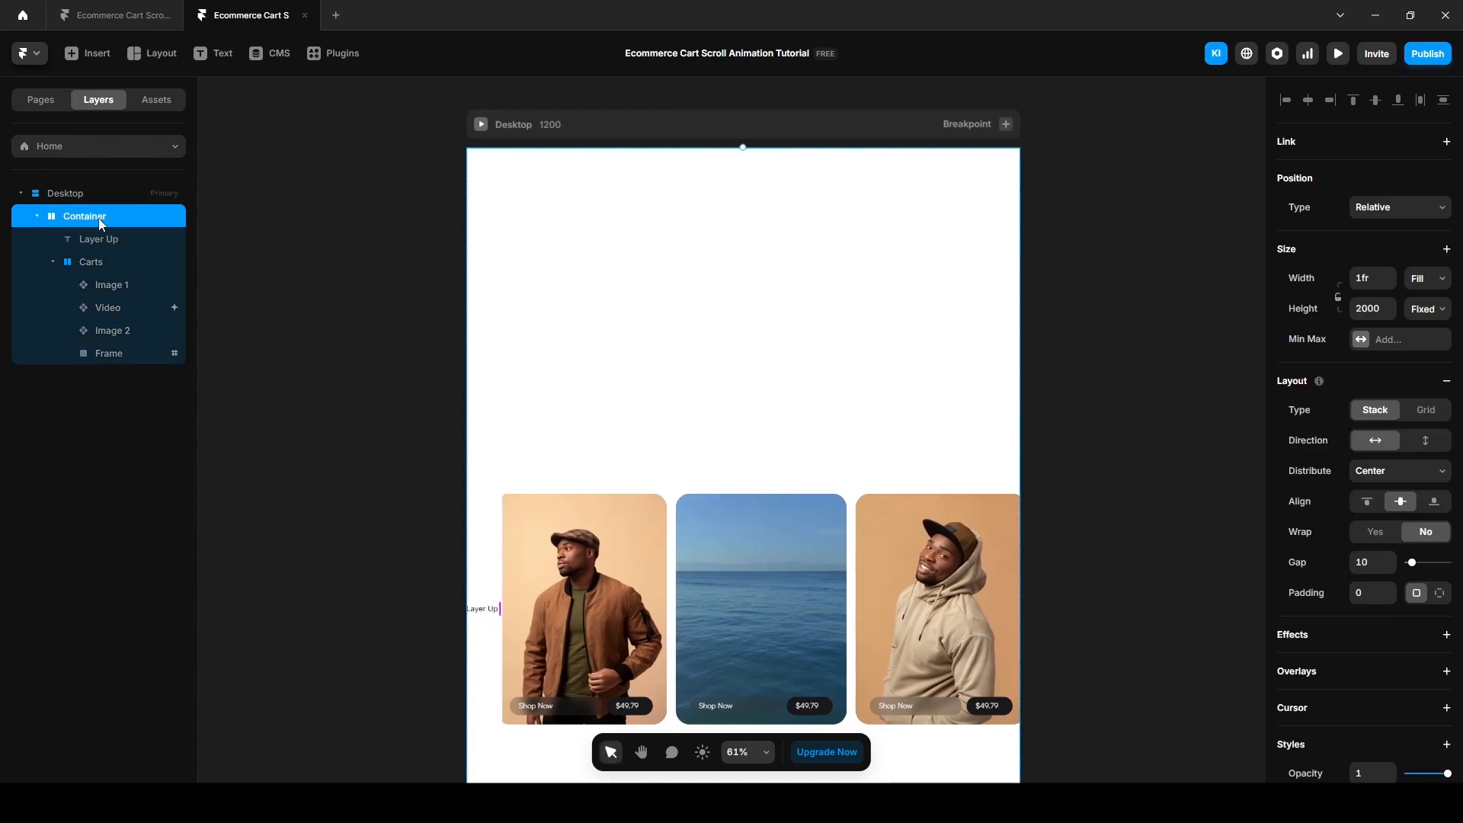
left_click(1421, 448)
key("Escape")
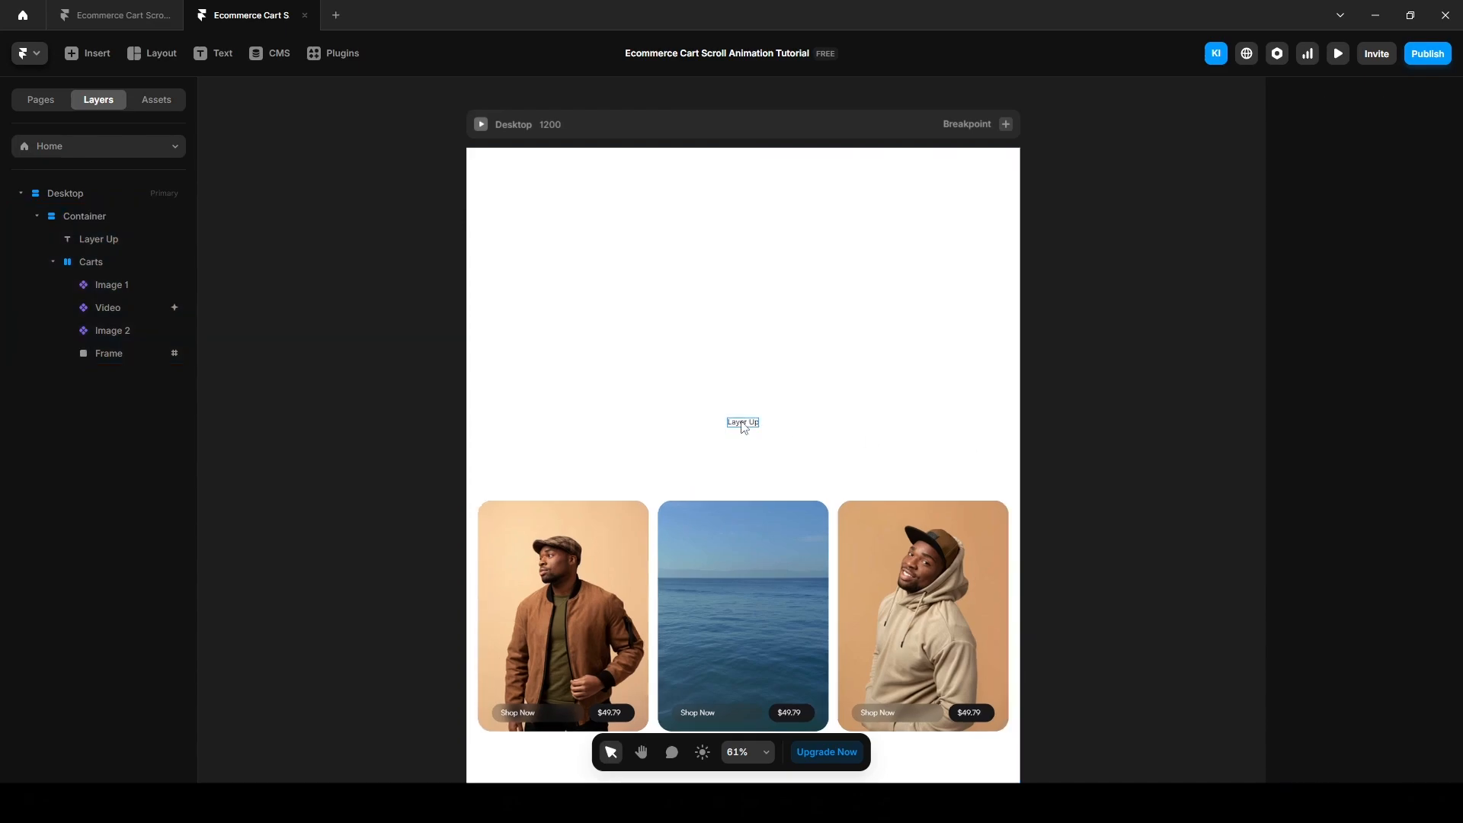
Step: Set the Layer Up text's font to Anton and its size to 200 pixels
left_click(744, 428)
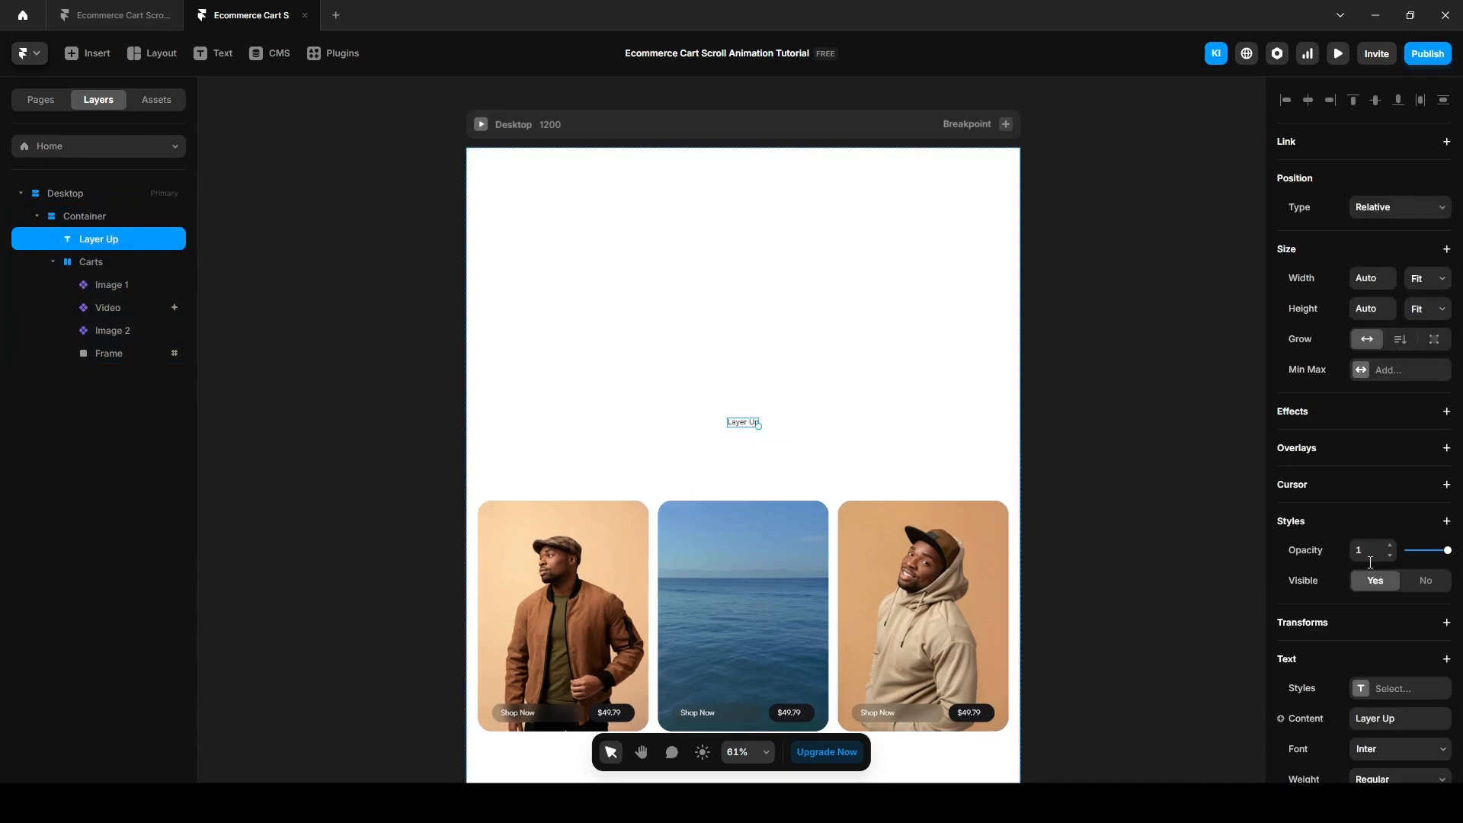
scroll(1389, 625, "down", 2)
scroll(1390, 625, "down", 1)
left_click(1387, 601)
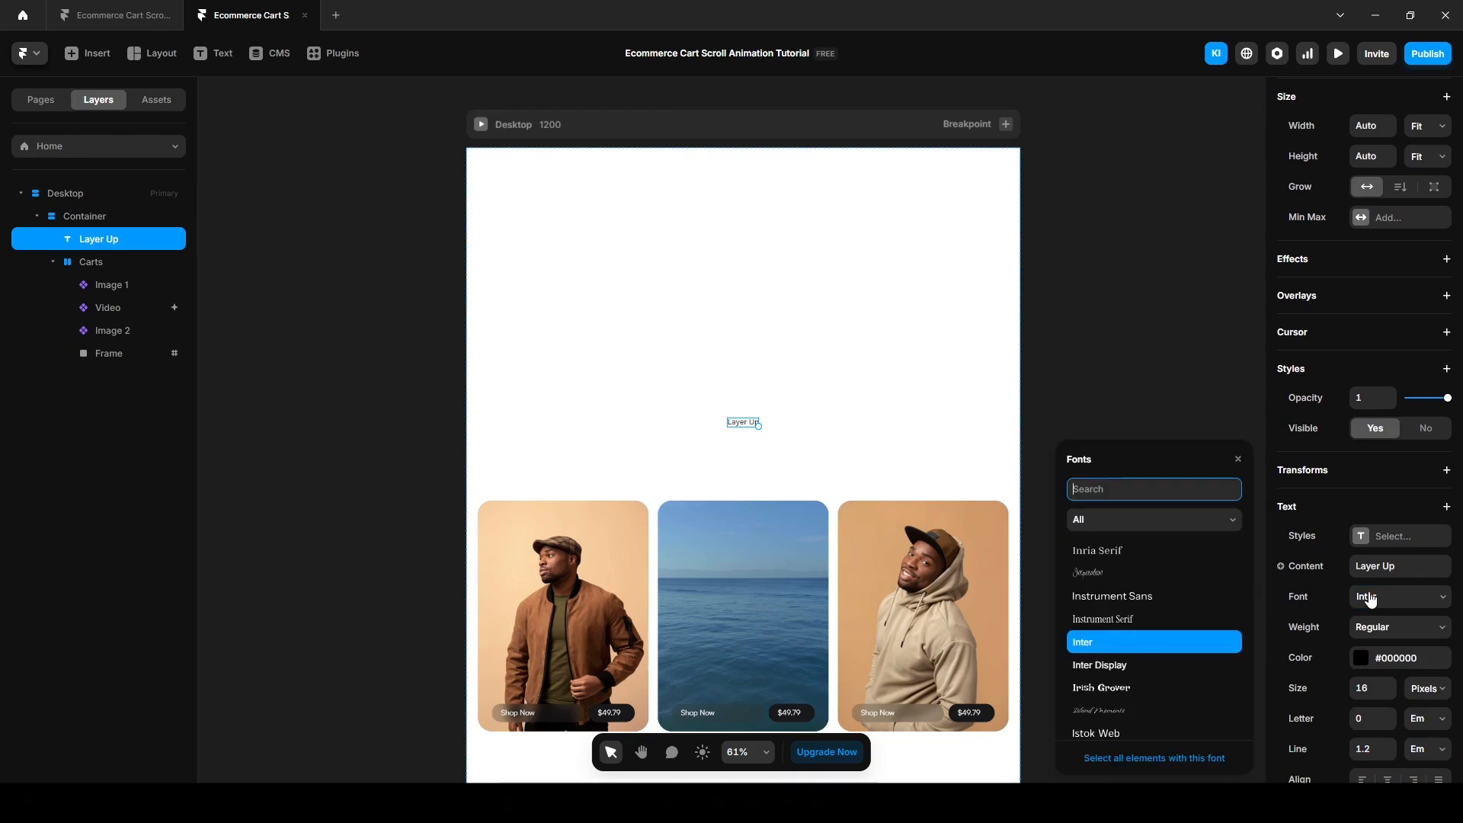
type("anton")
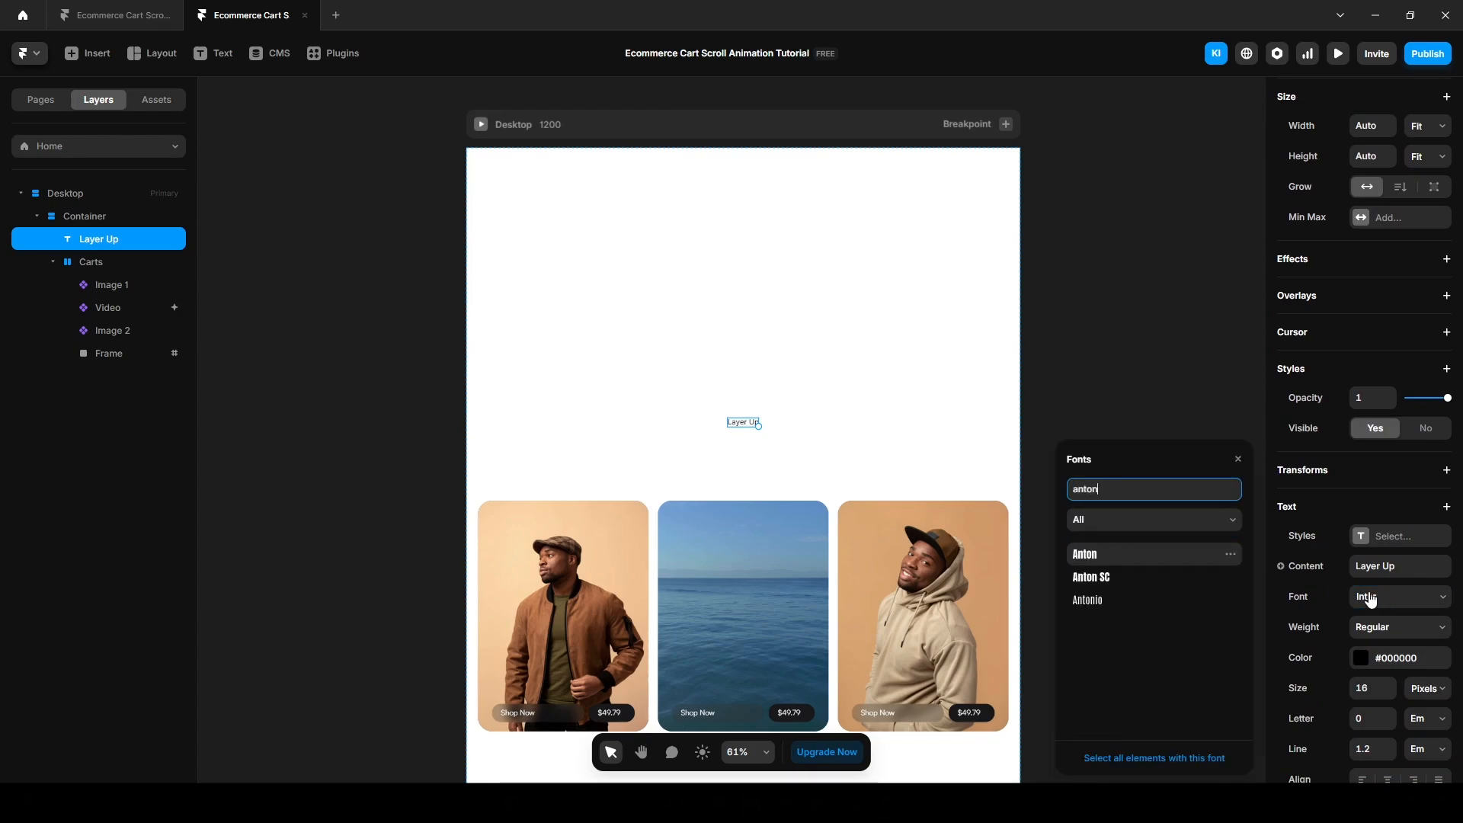
key("Return")
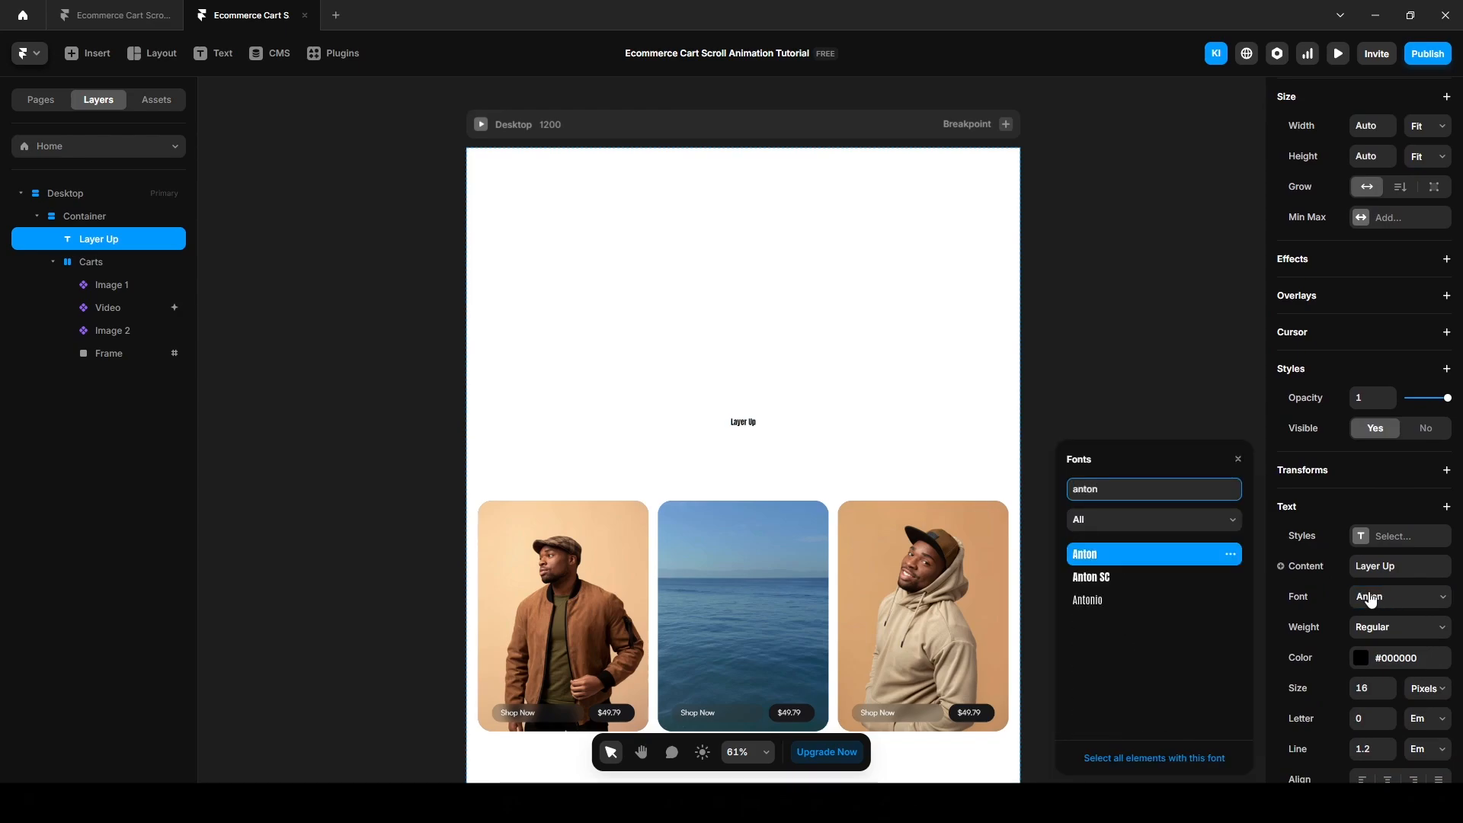
left_click(1362, 688)
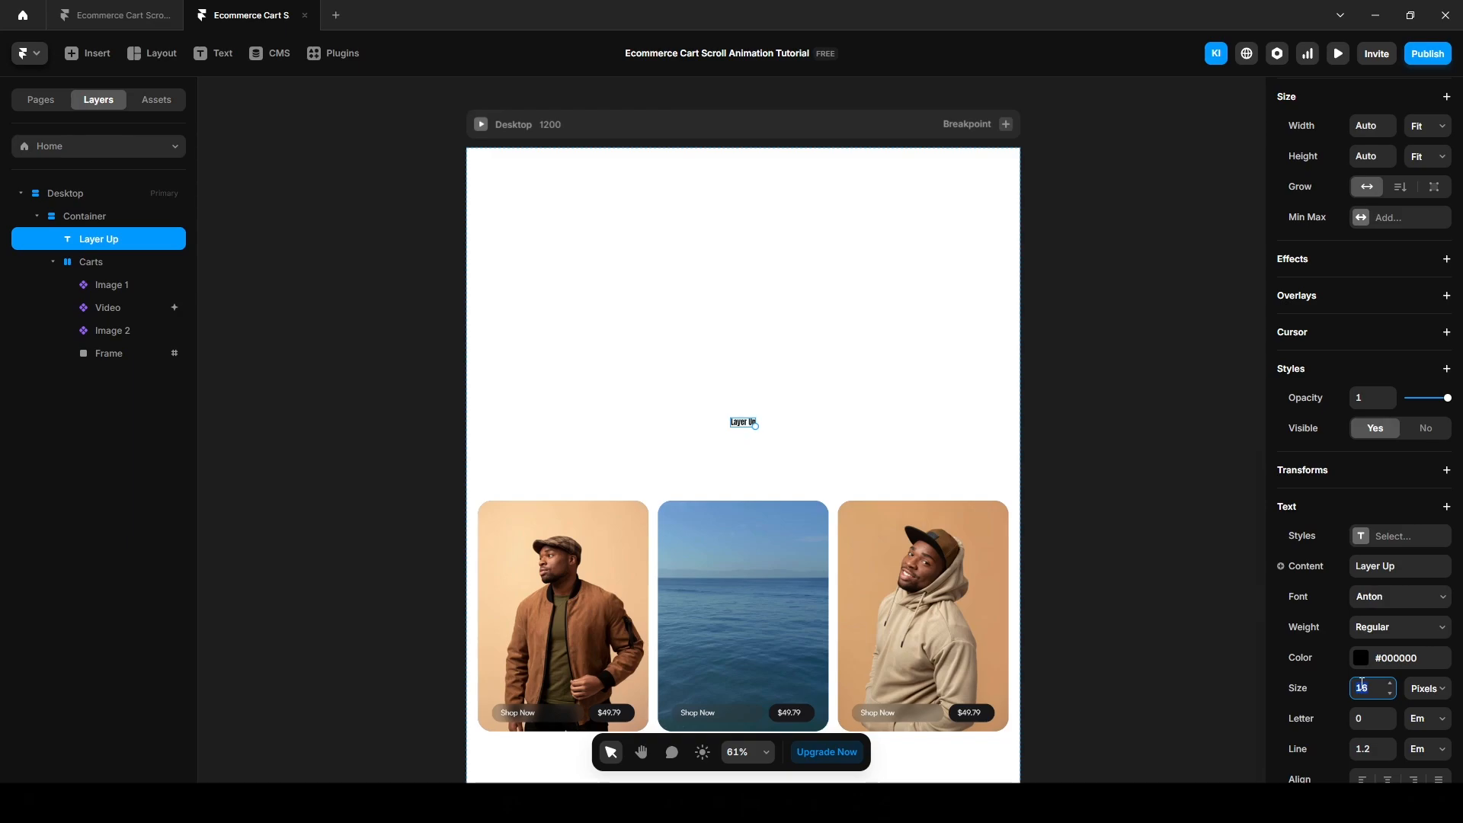
key("Return")
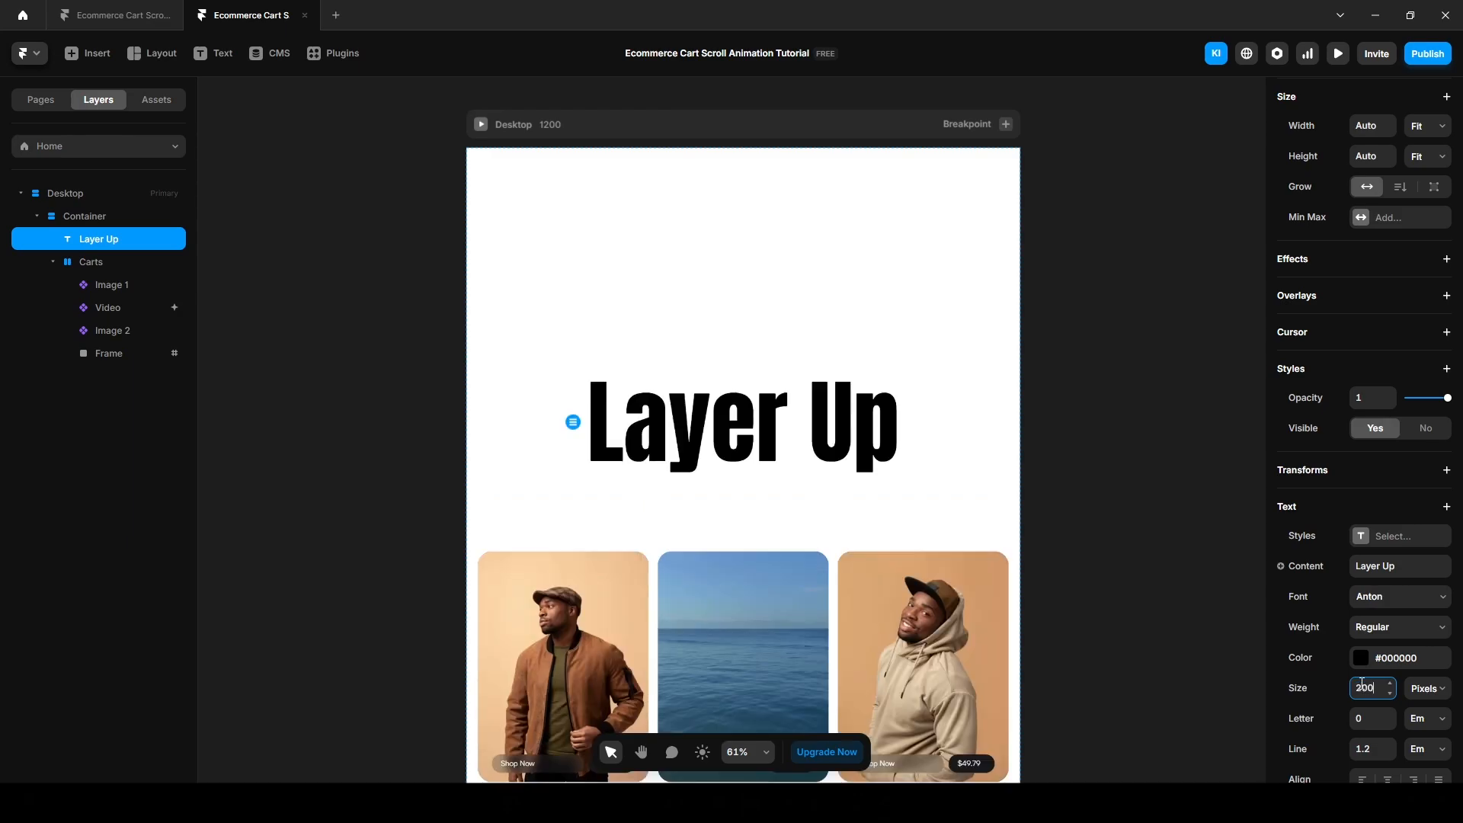
Step: Set the Layer Up text's width to Fill and center its alignment
left_click(1429, 126)
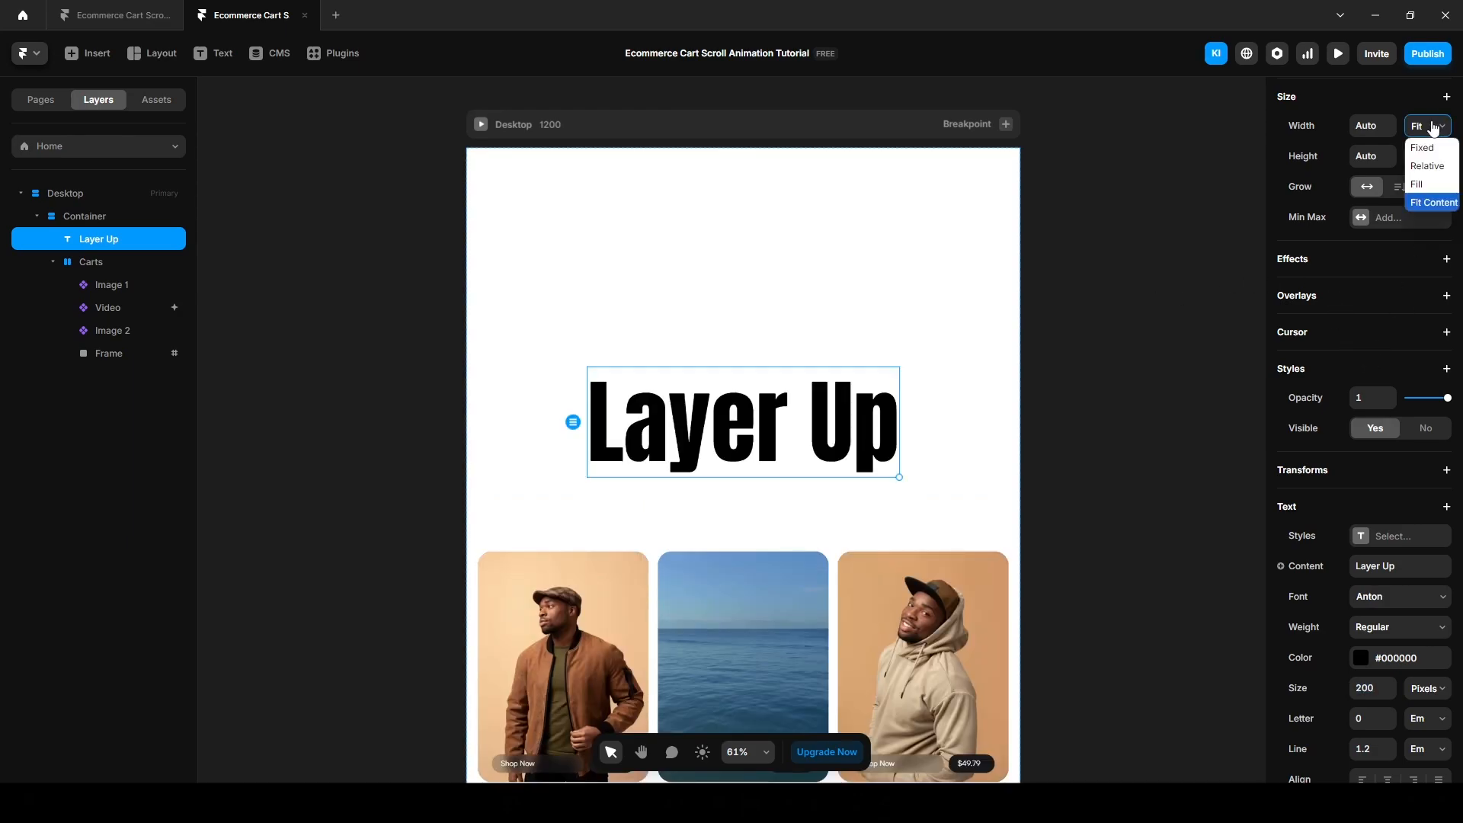
left_click(1417, 186)
scroll(1383, 636, "down", 3)
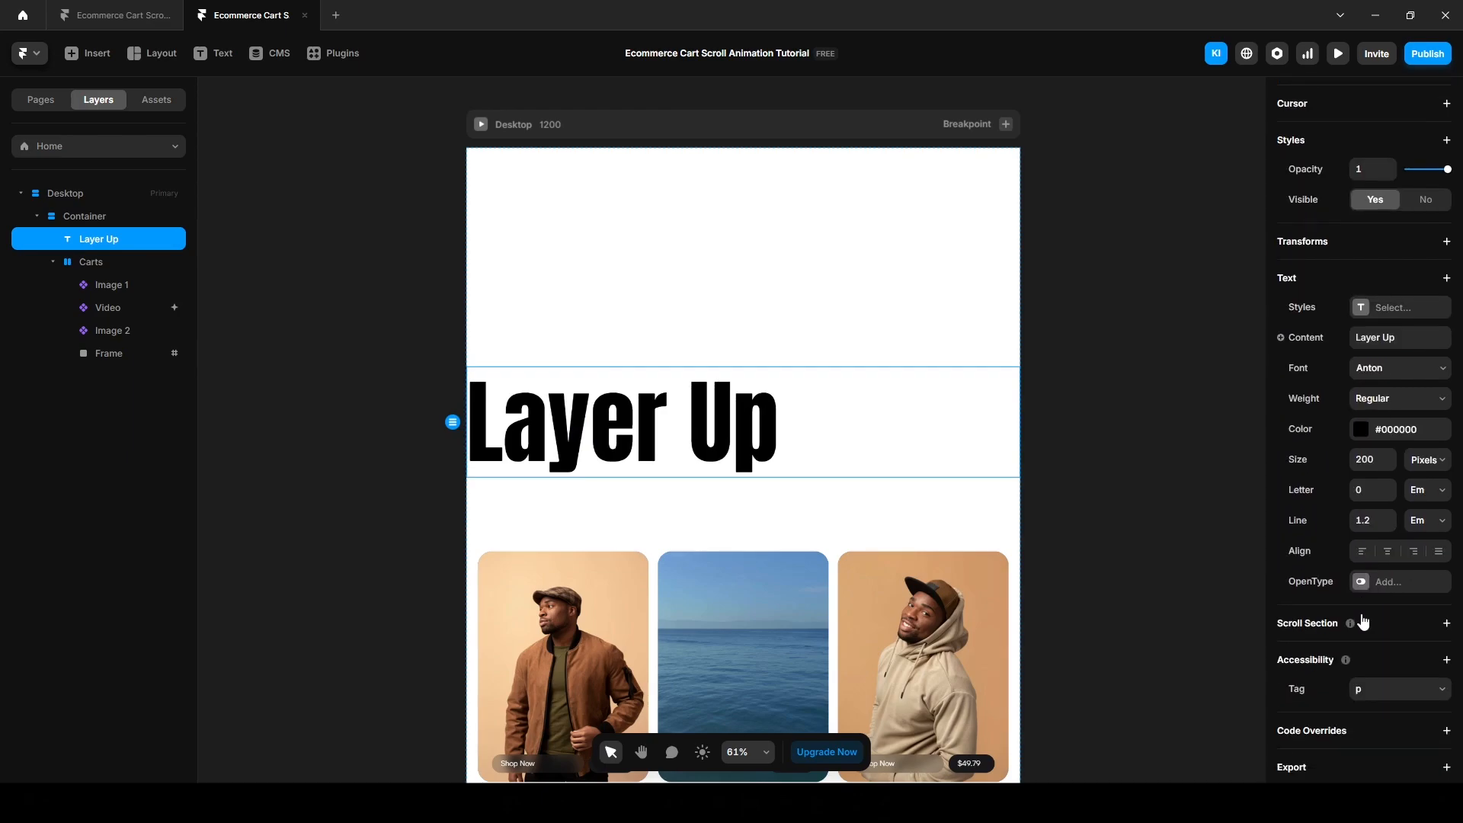
left_click(1388, 552)
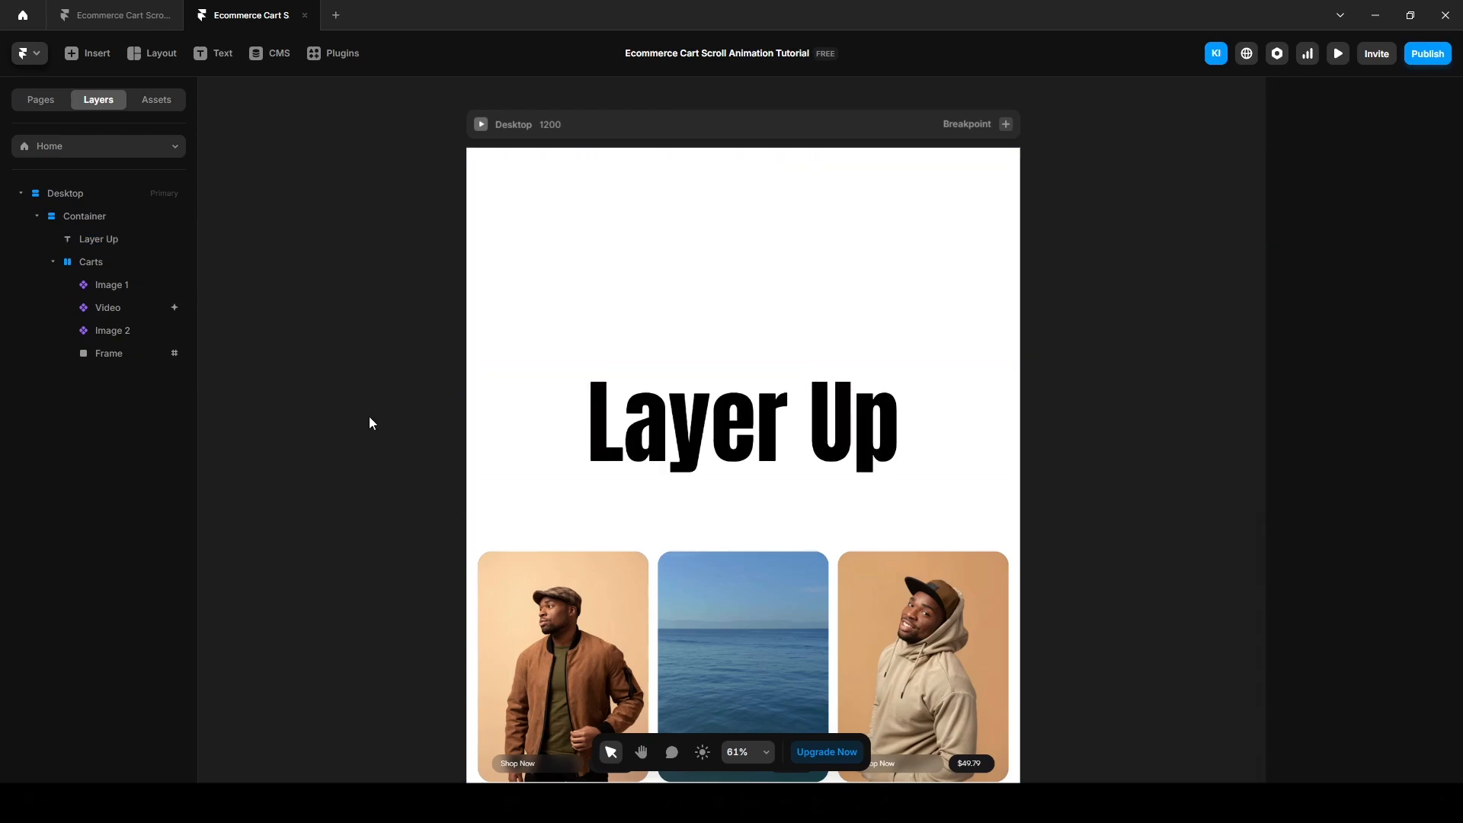
Step: Color the word "Layer" in the title text #212020
double_click(774, 428)
left_click_drag(775, 429, 602, 419)
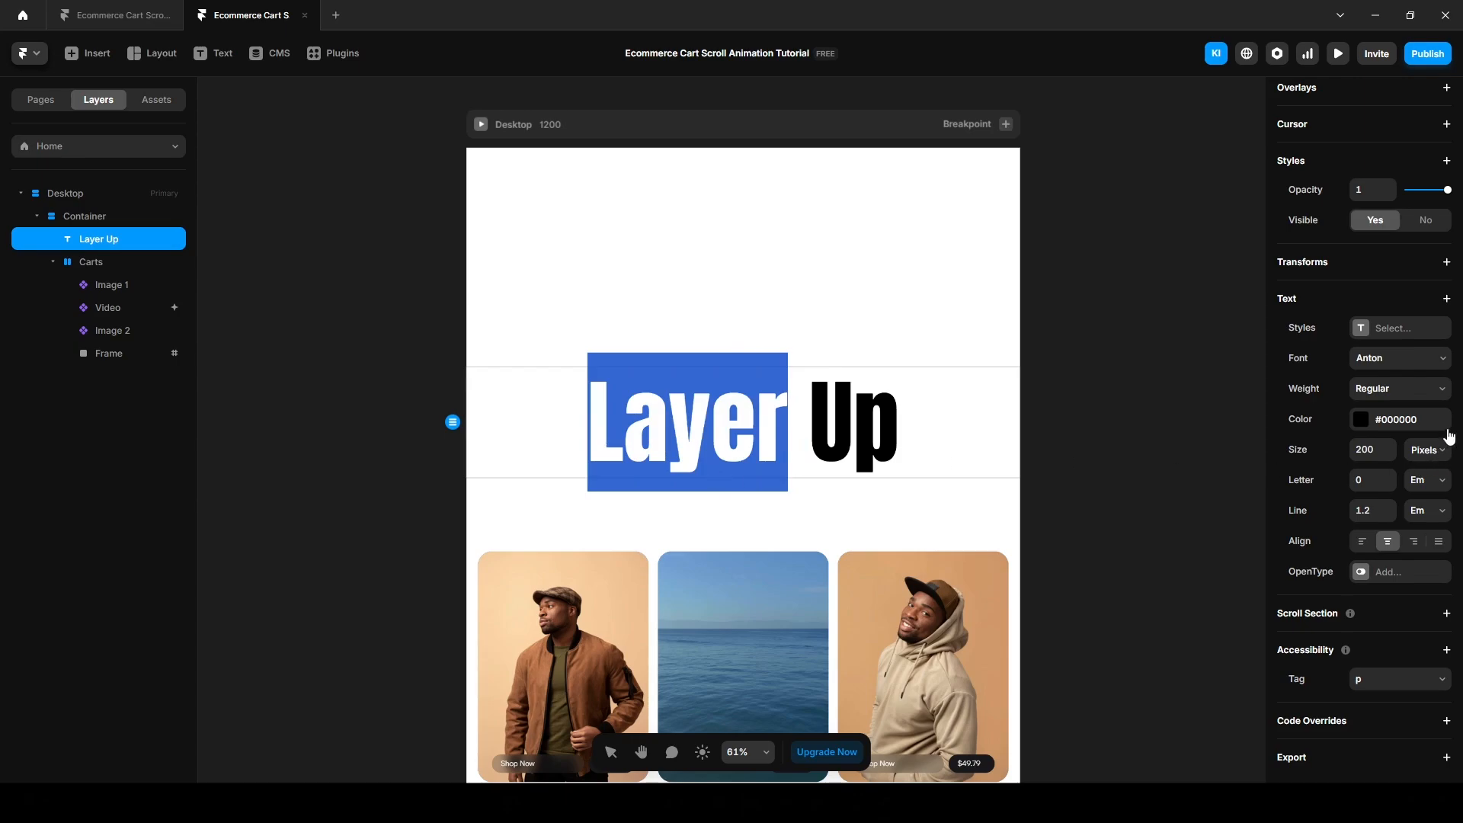
left_click(1361, 419)
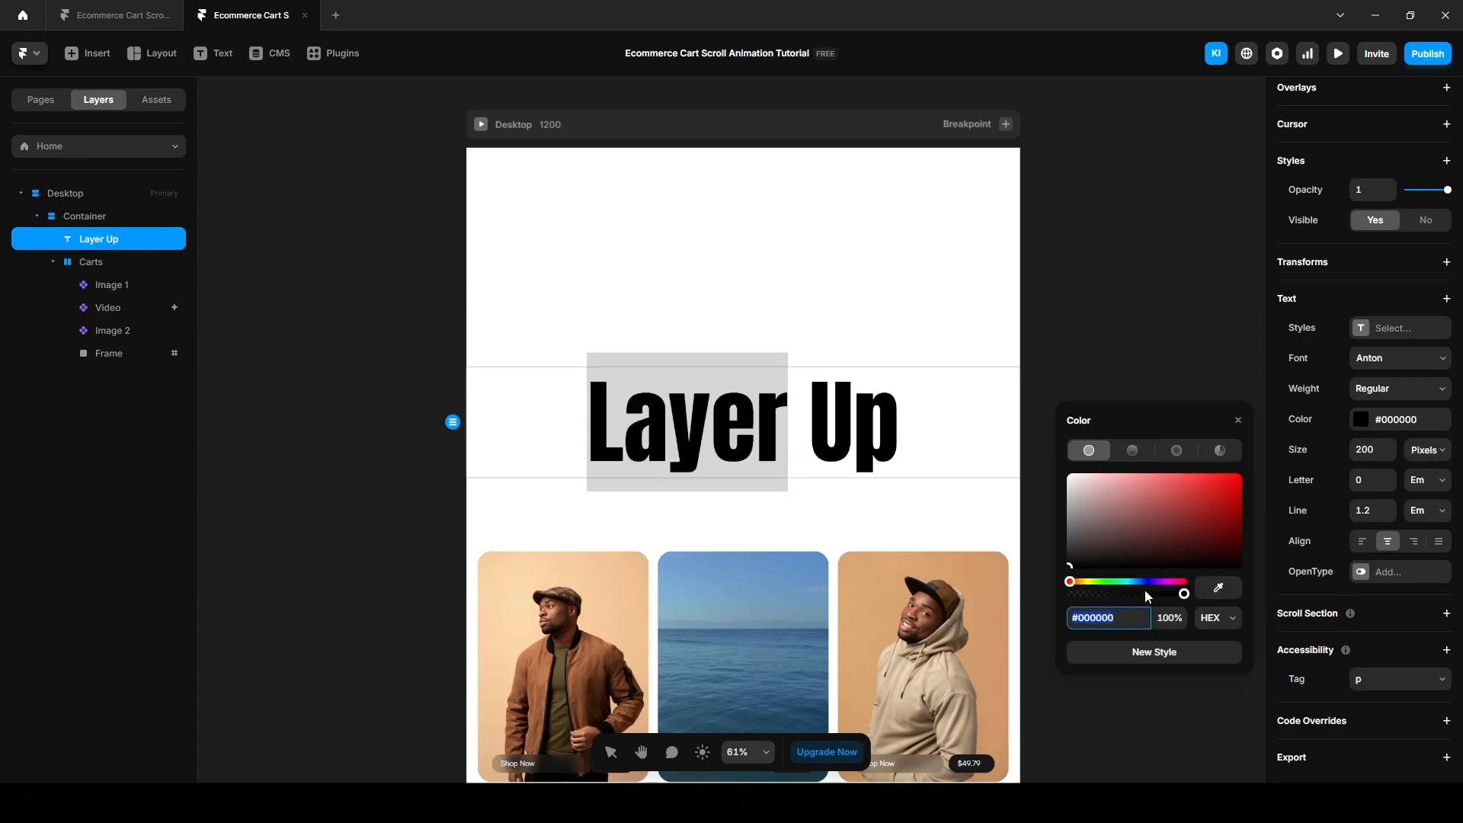
type("212020")
key("Return")
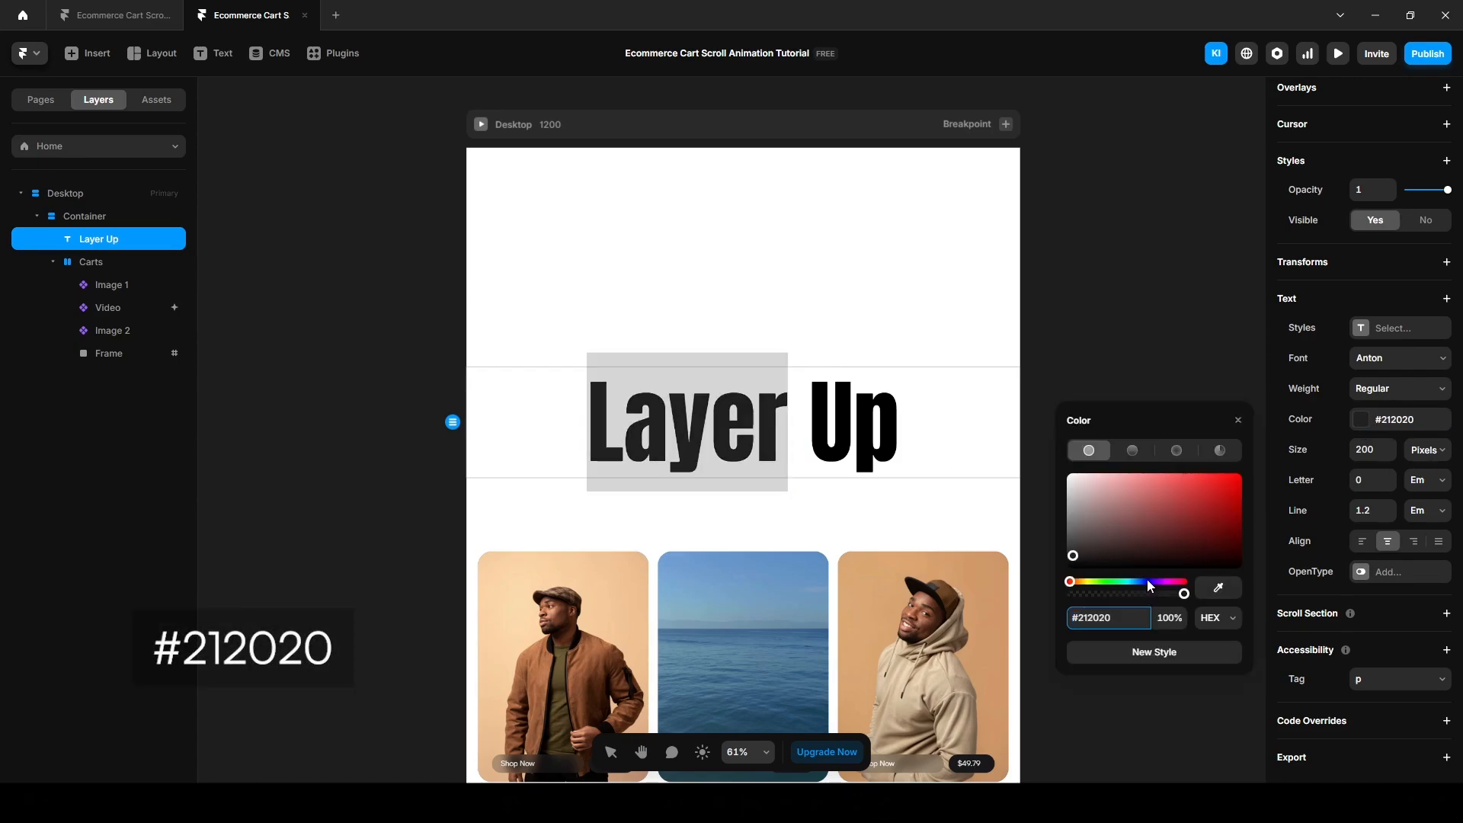
key("Escape")
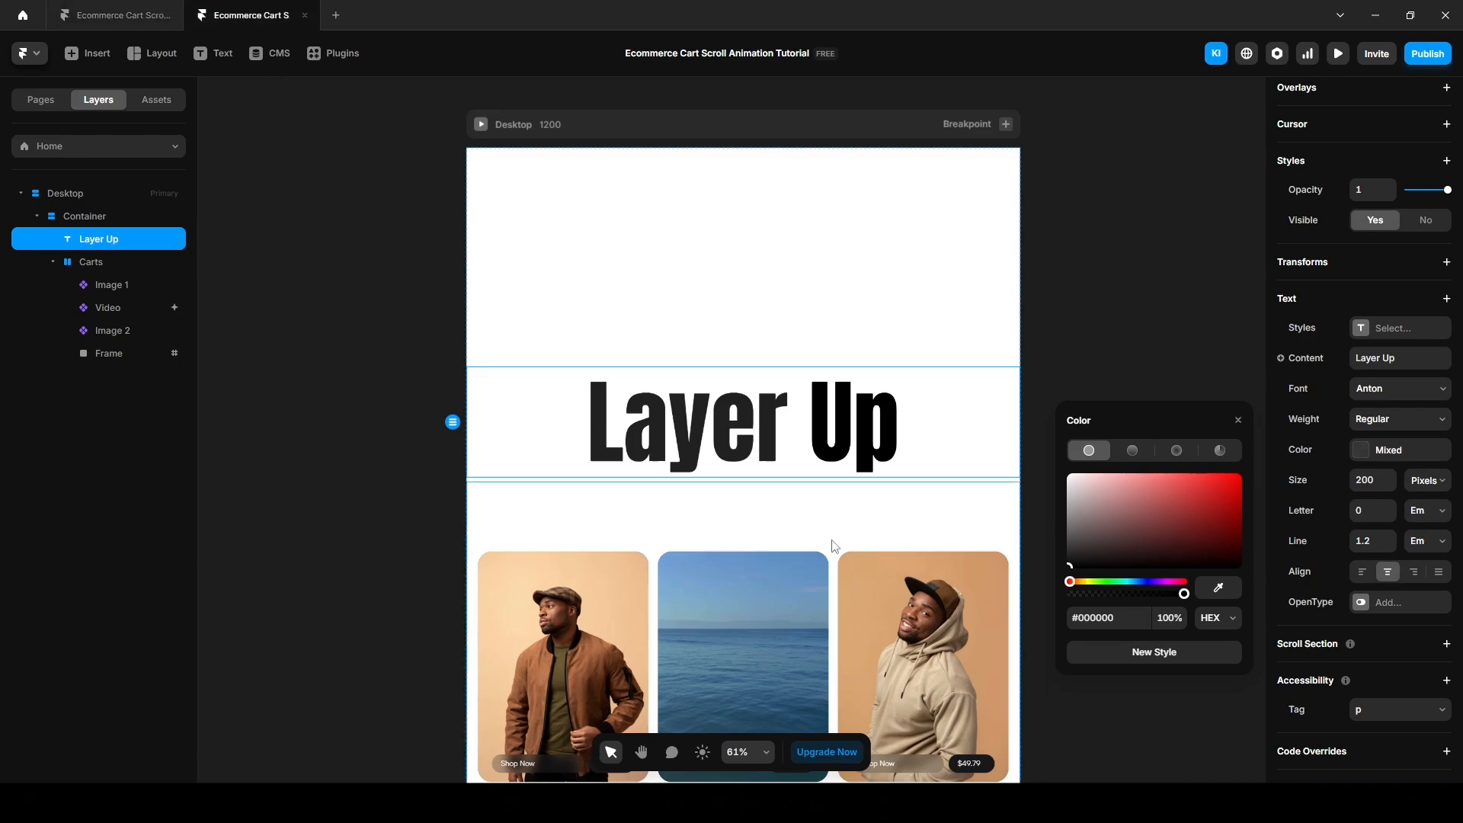
Step: Color the word "Up" in the title text #D62727 and close the color picker
double_click(812, 414)
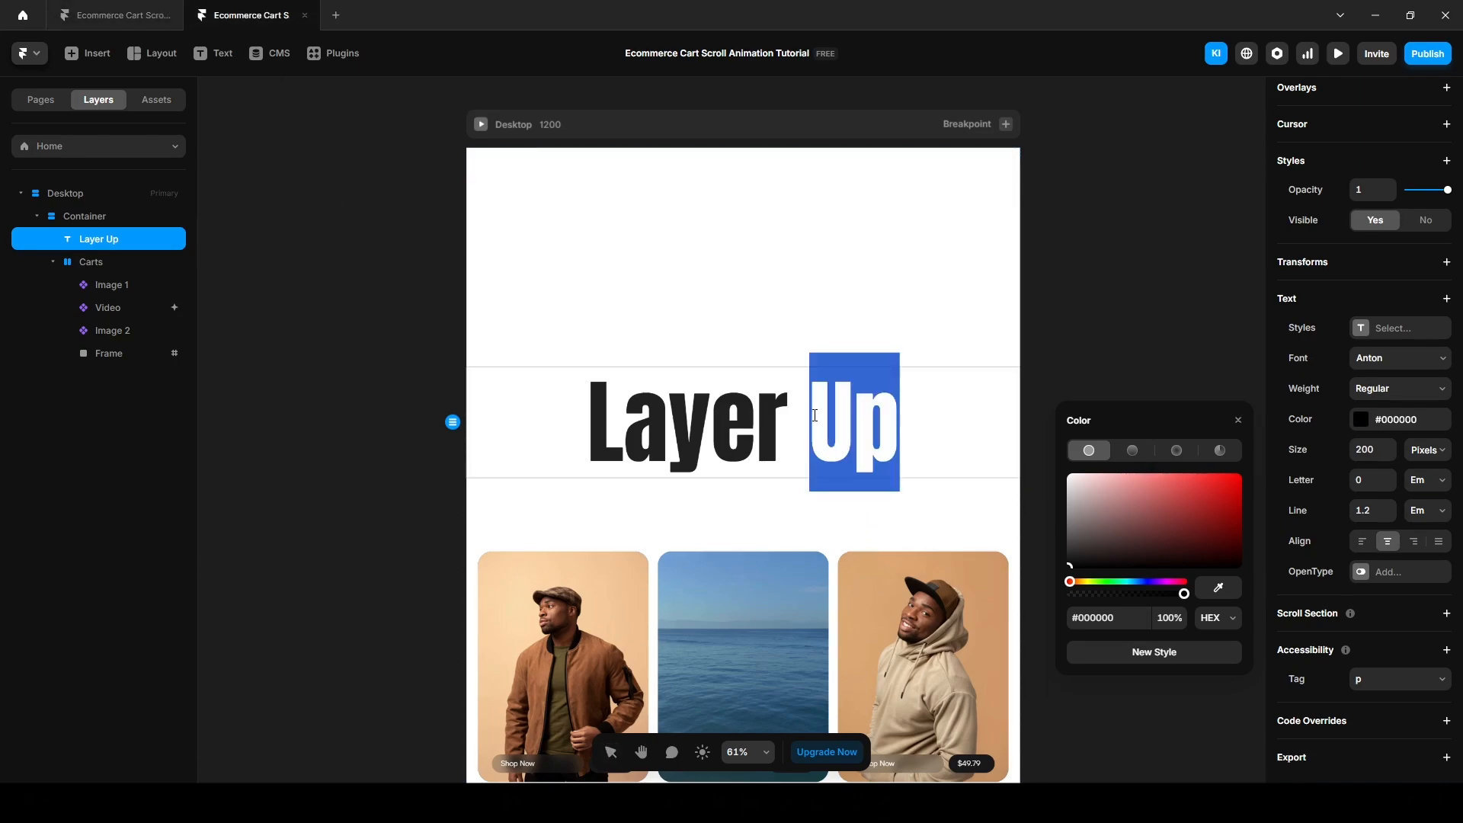
left_click(1095, 619)
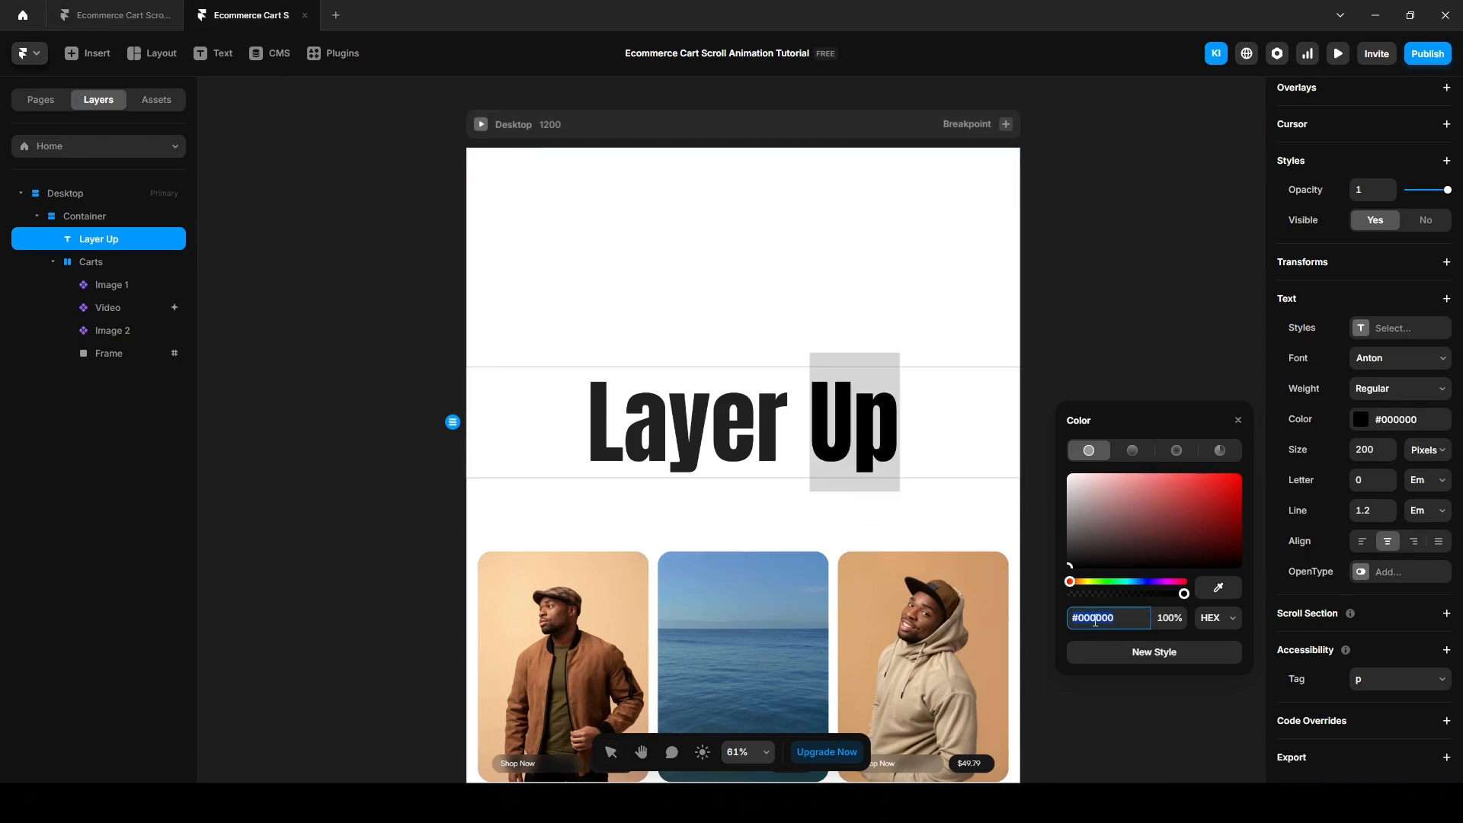
type("#D62727")
key("Return")
key("Escape")
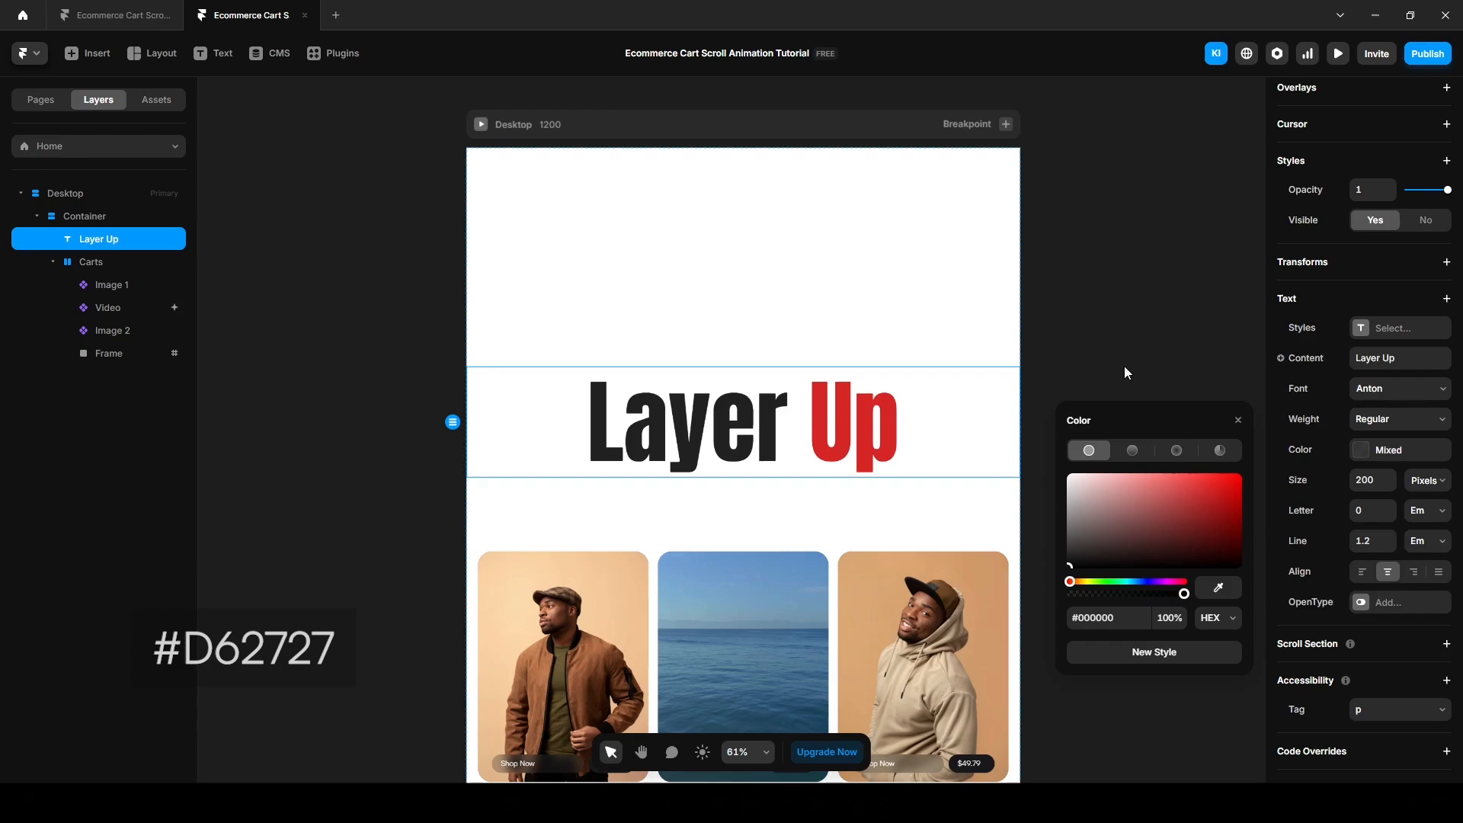
left_click(1238, 420)
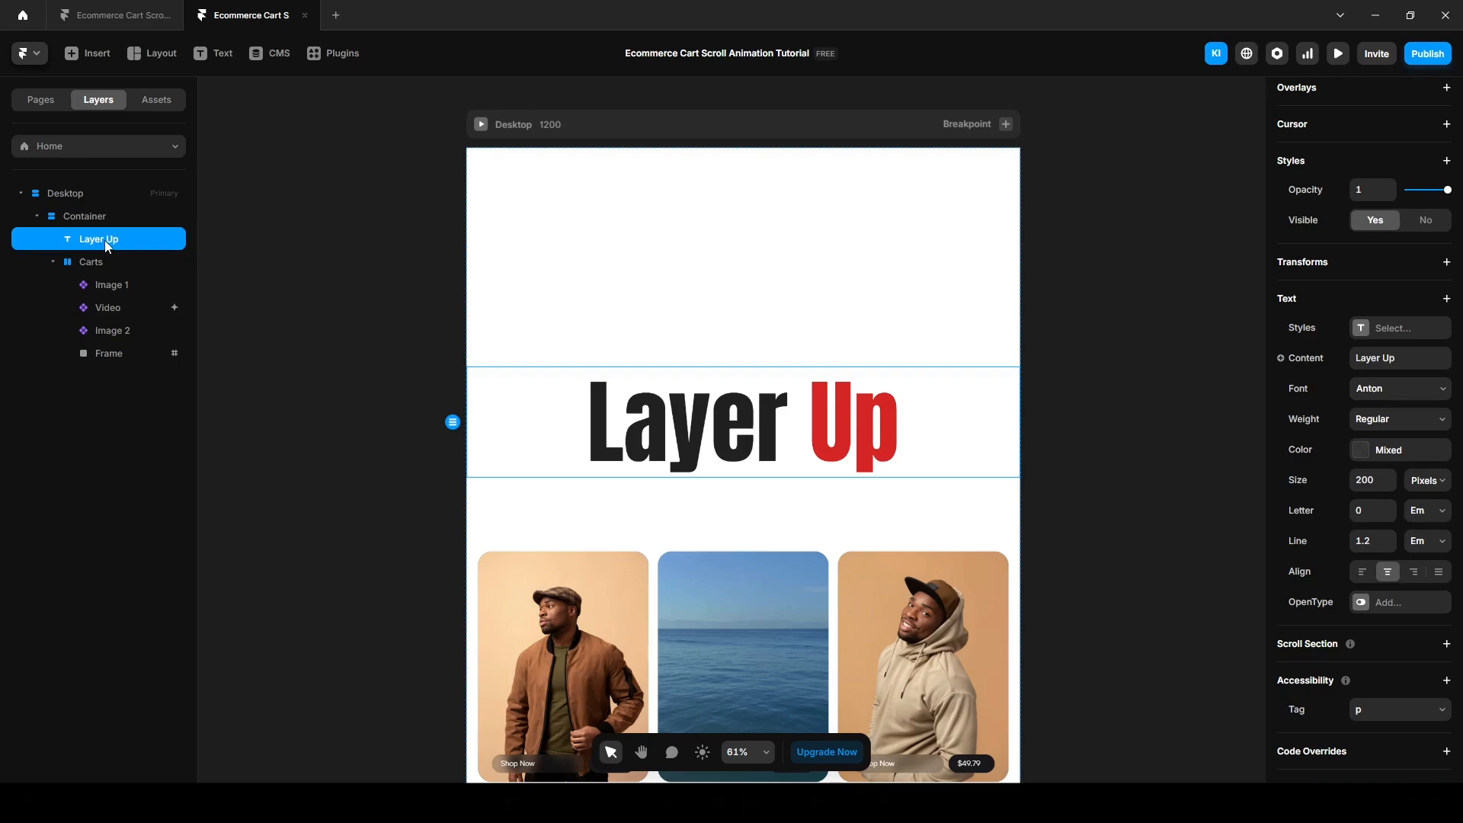
Step: Wrap the Layer Up text in a stack and rename the stack "Title"
key("shift+a")
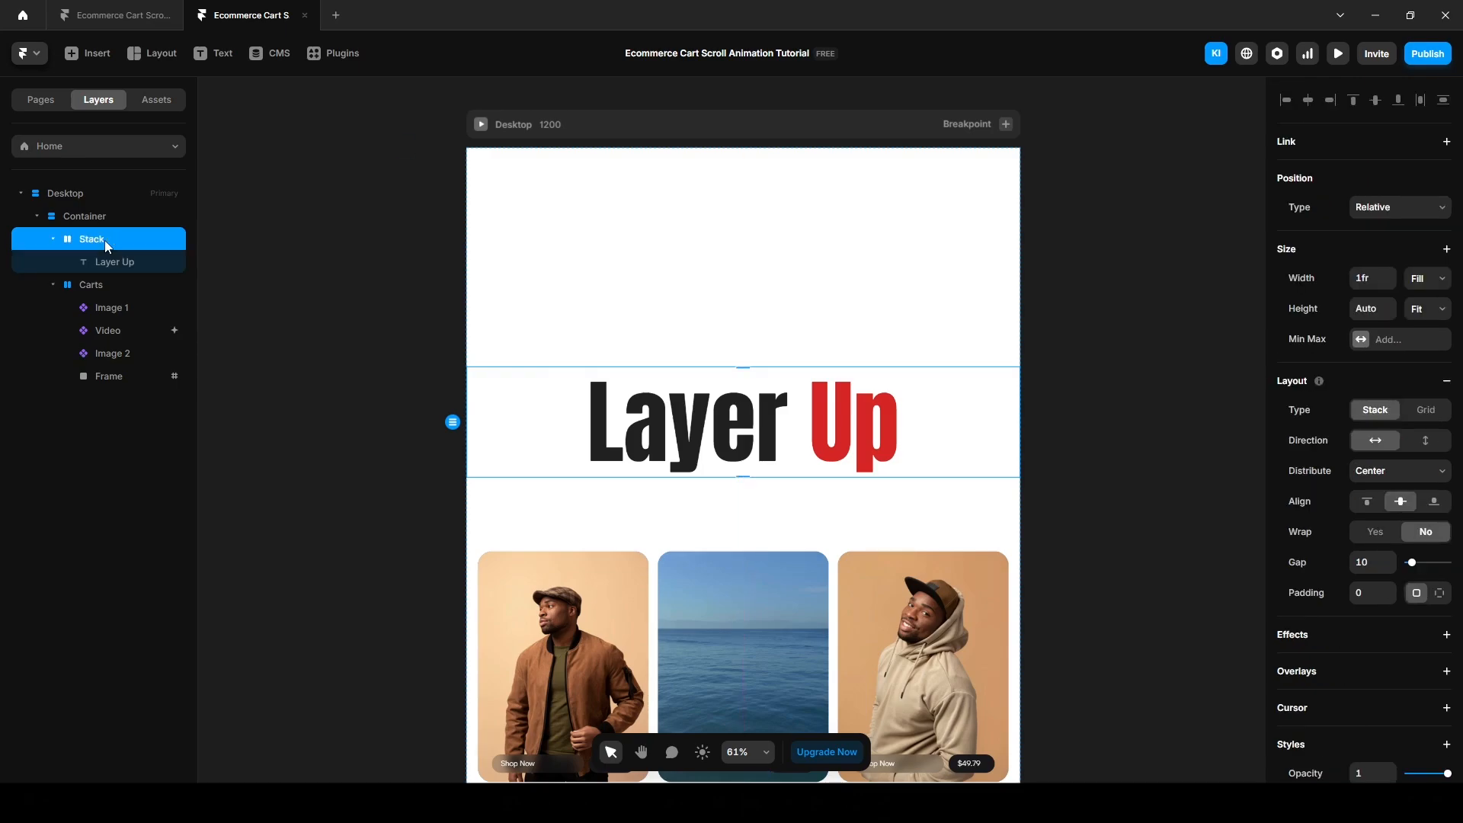
double_click(97, 246)
type("Title")
key("Return")
Step: Give the Title stack individual padding of 300 at the top and 300 at the bottom
left_click(1440, 593)
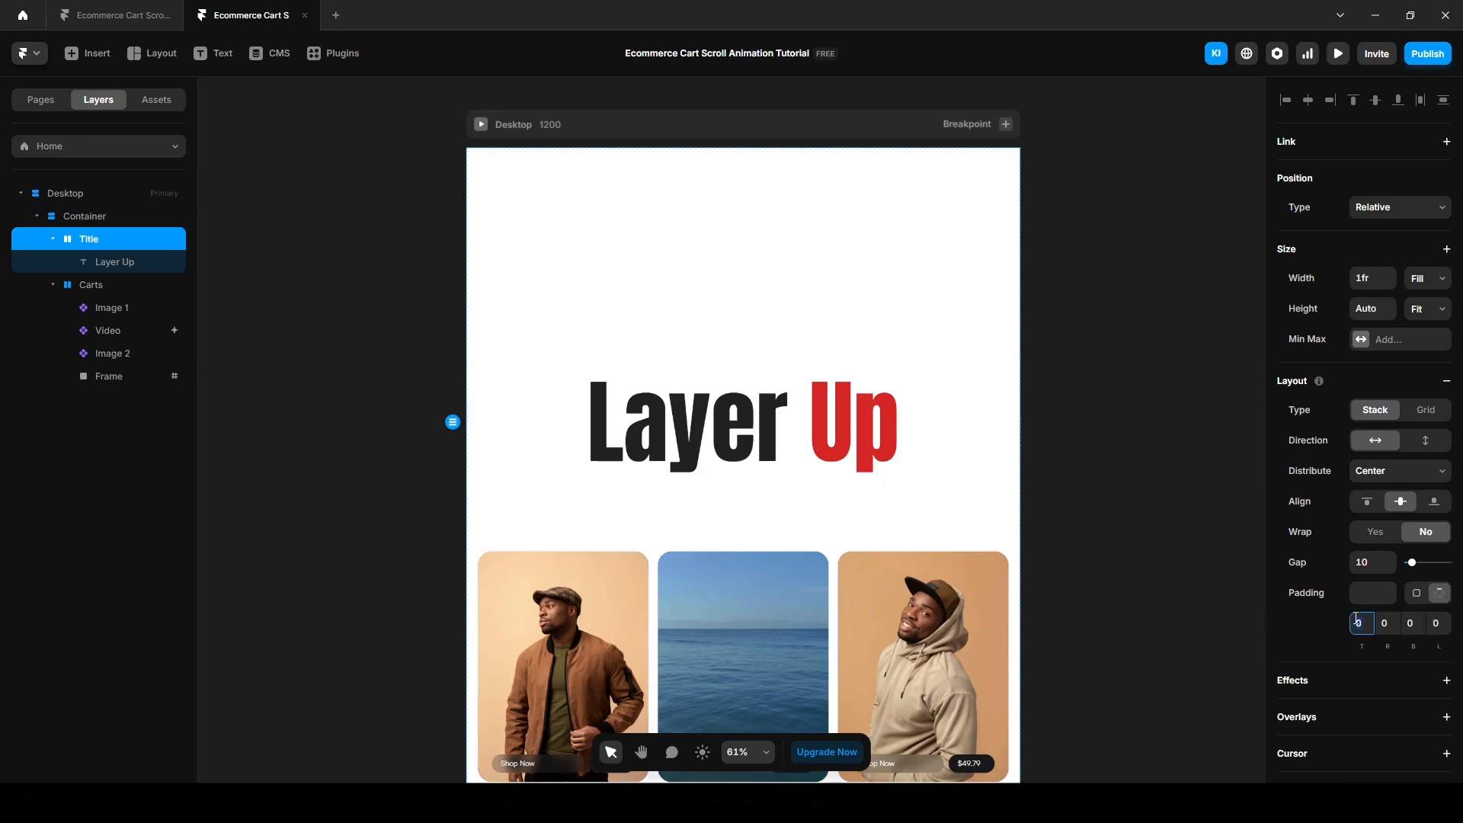
type("5")
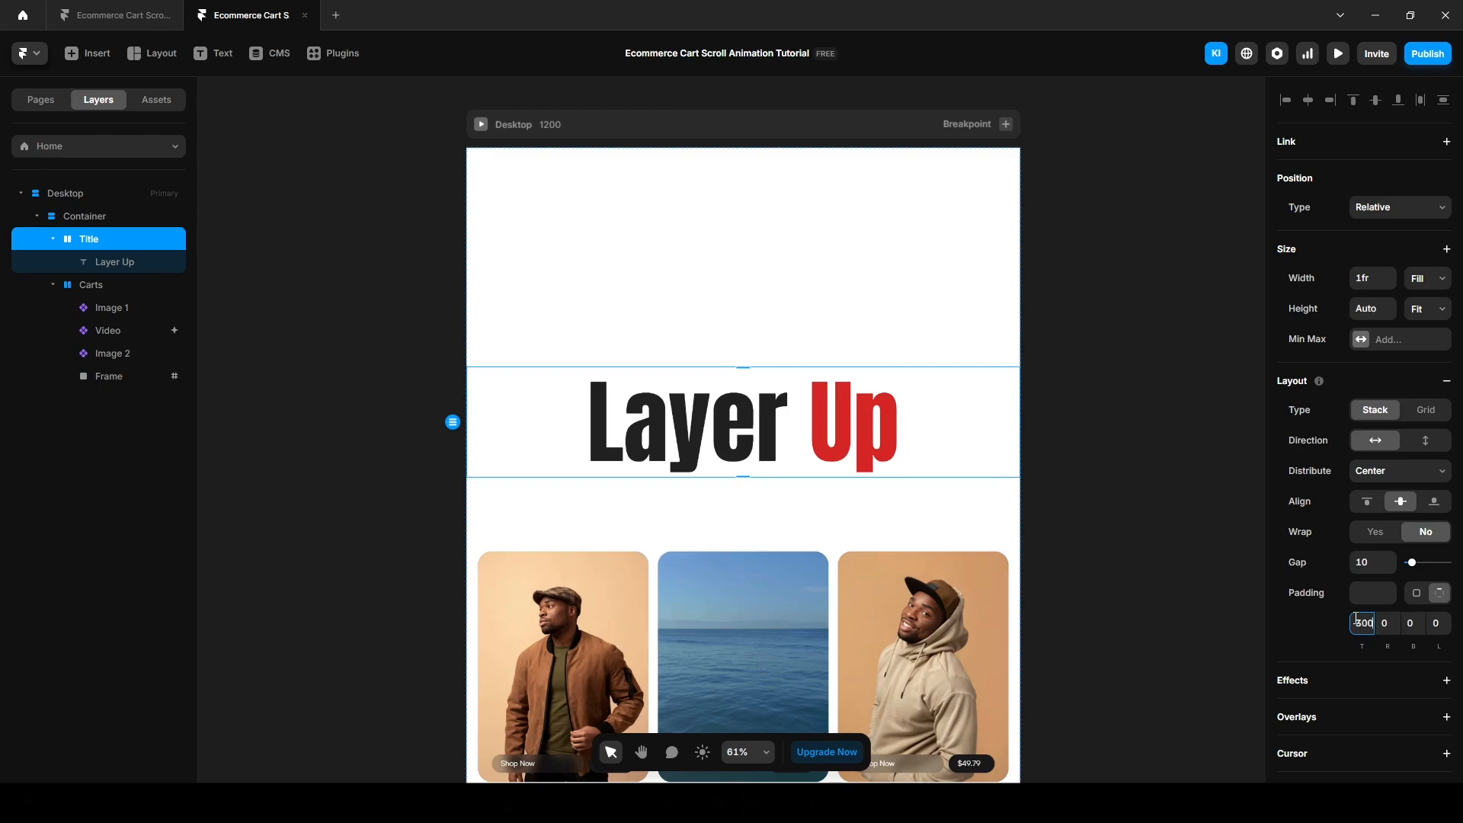
type("00")
key("Return")
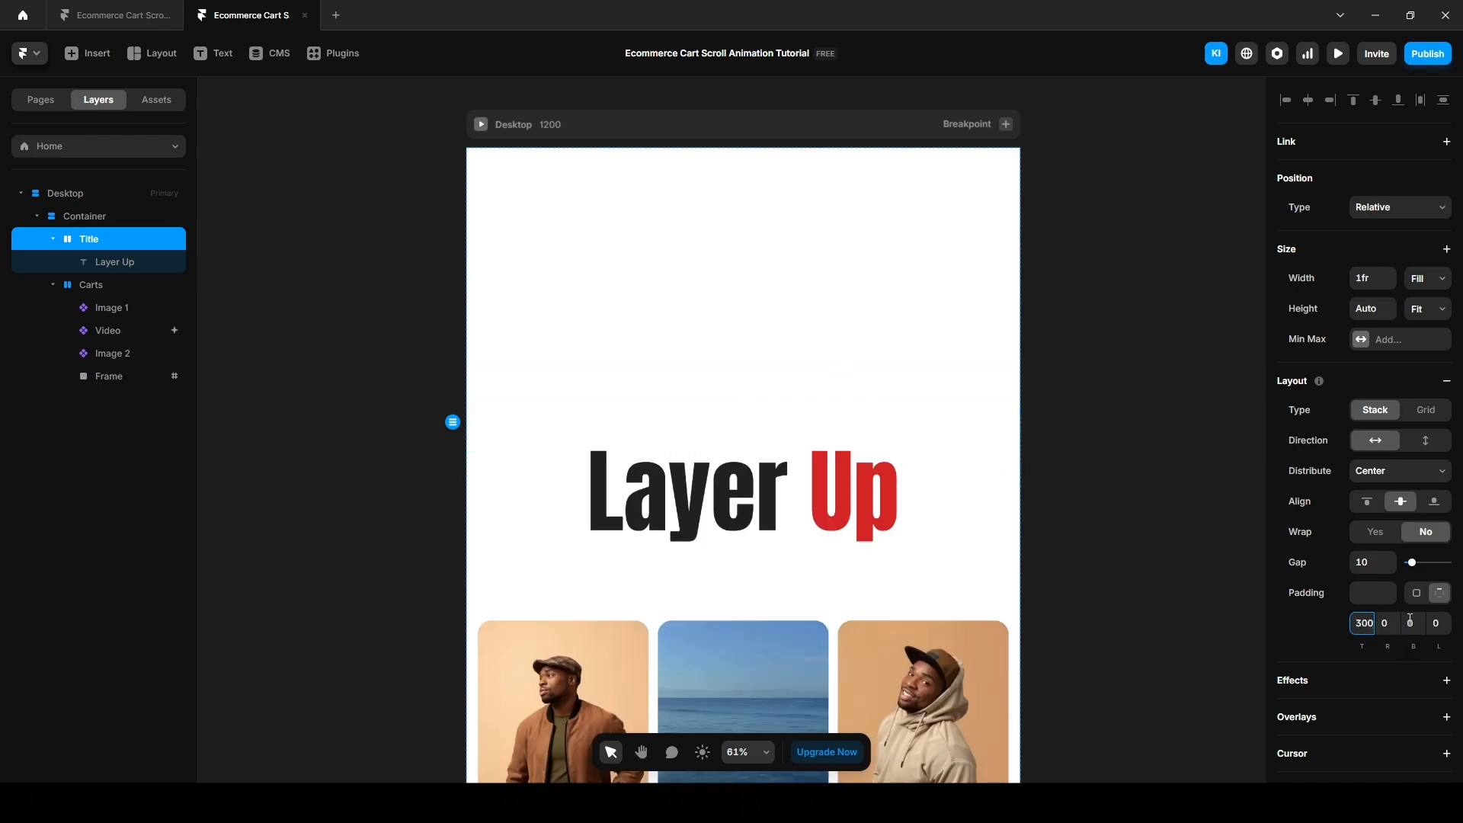
left_click(1411, 622)
type("30")
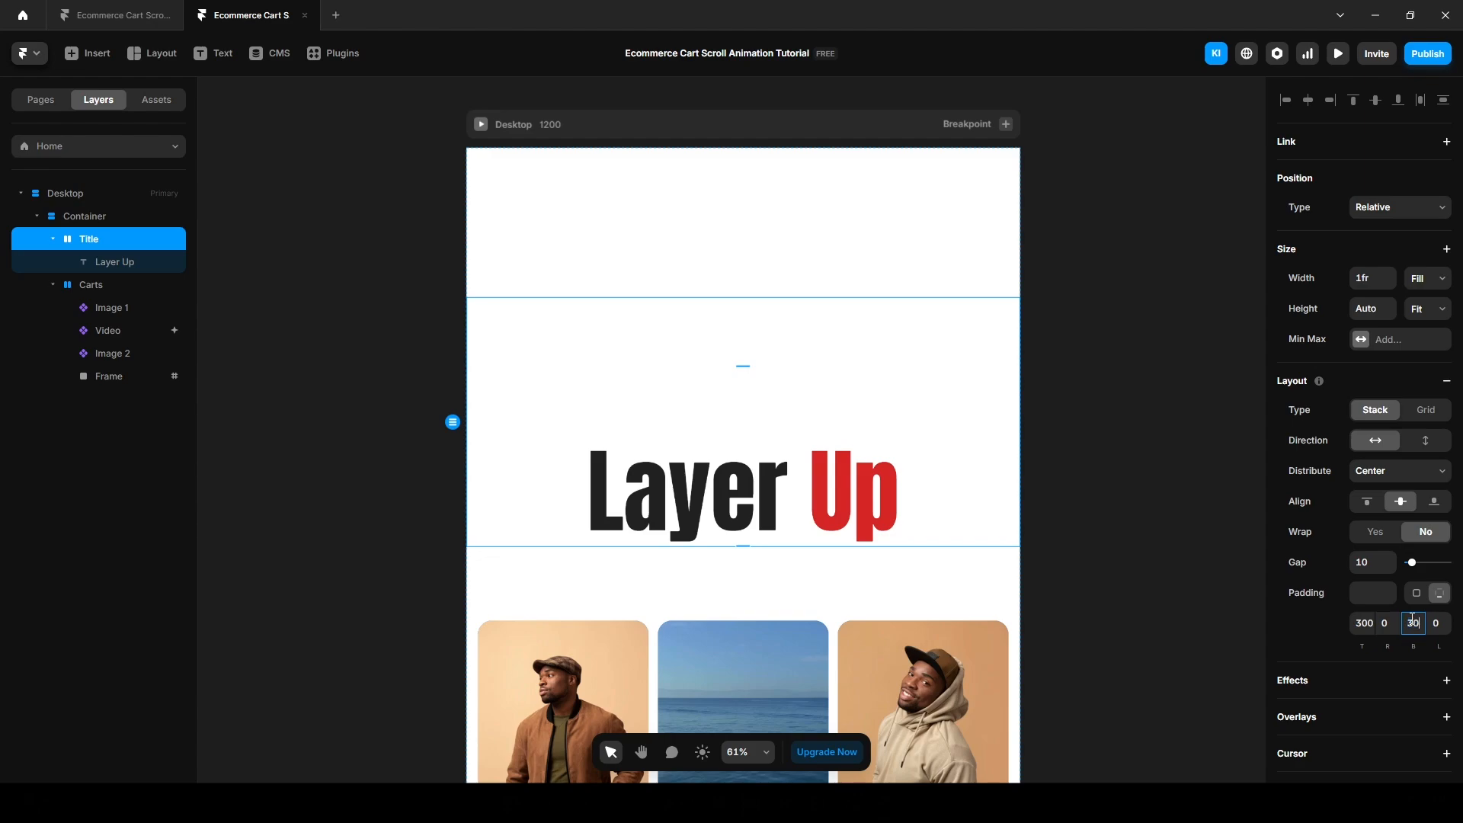
type("0")
key("Return")
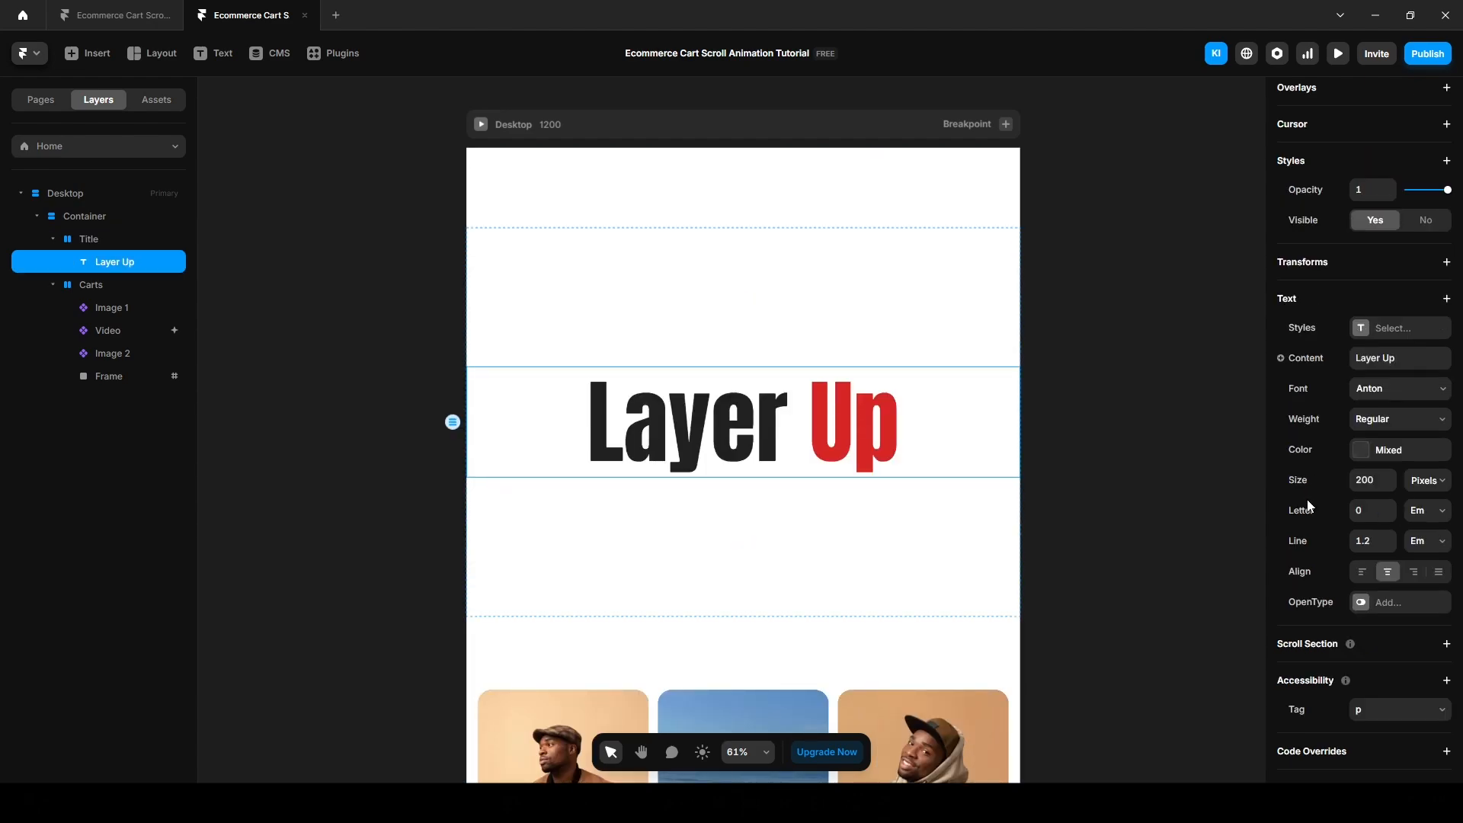
Step: Add a Text effect to the Layer Up text and set its preset to Scale
scroll(1309, 506, "up", 2)
left_click(1302, 212)
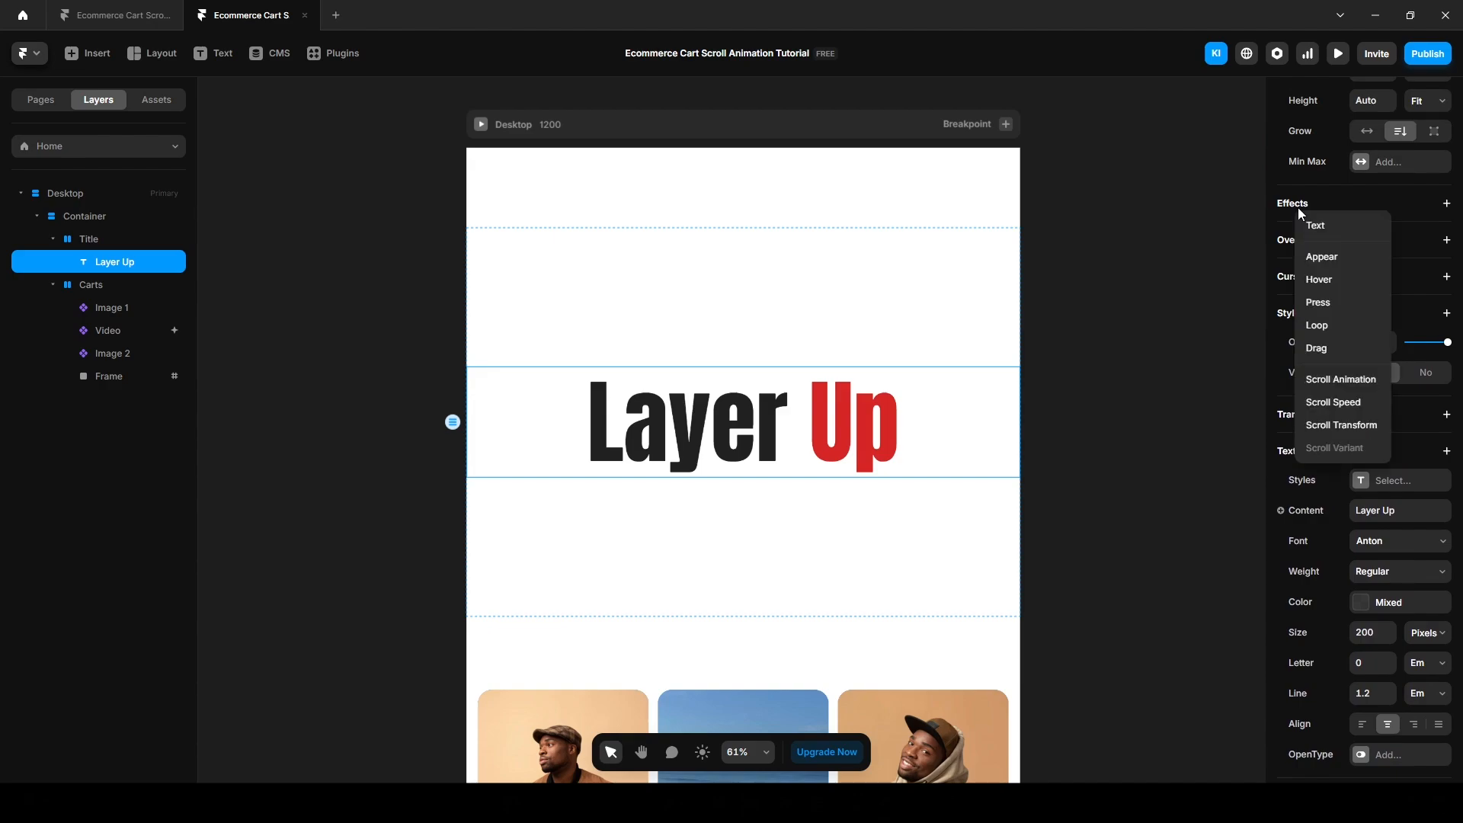
left_click(1322, 225)
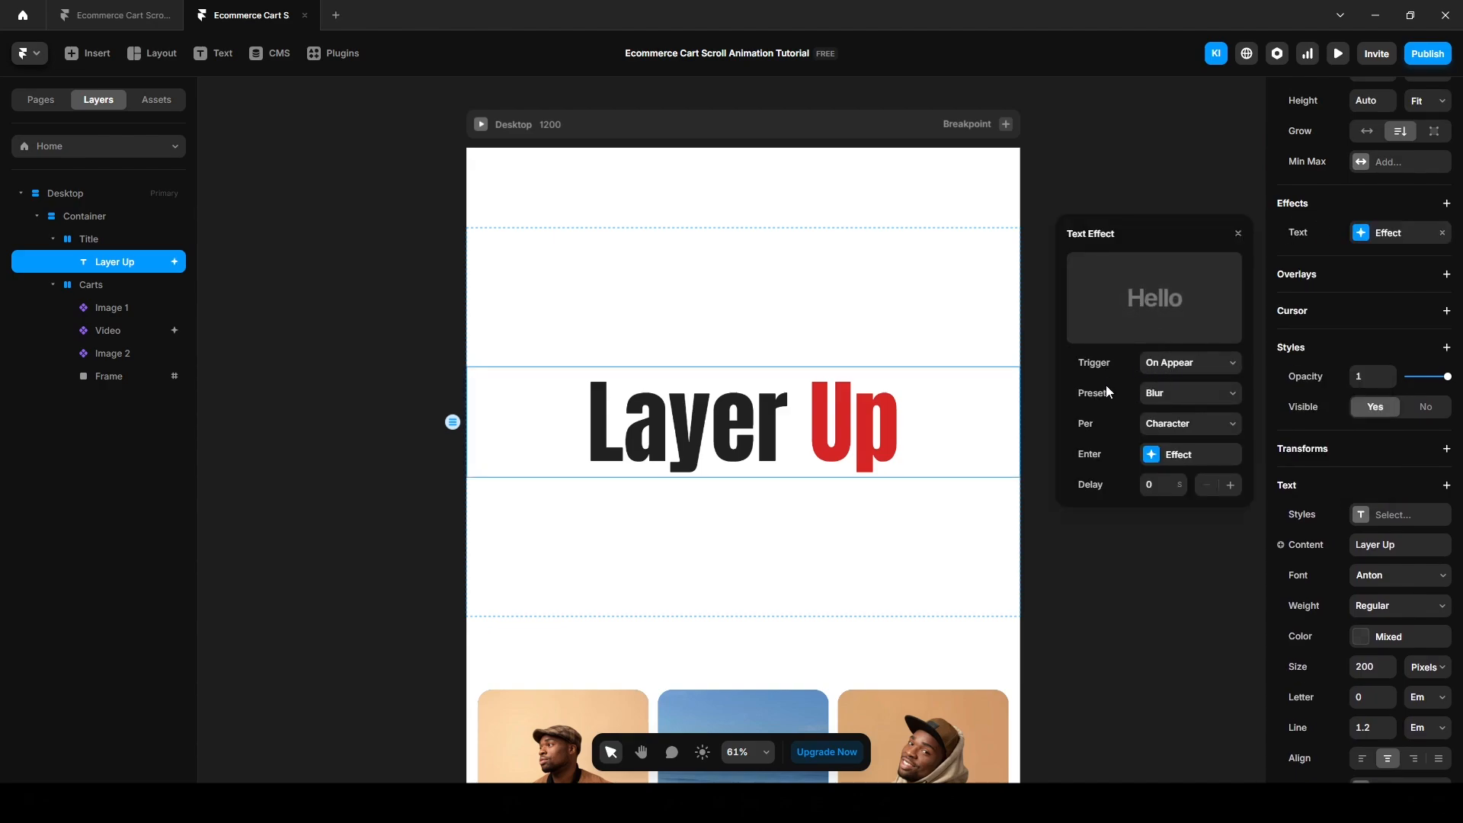
left_click(1162, 395)
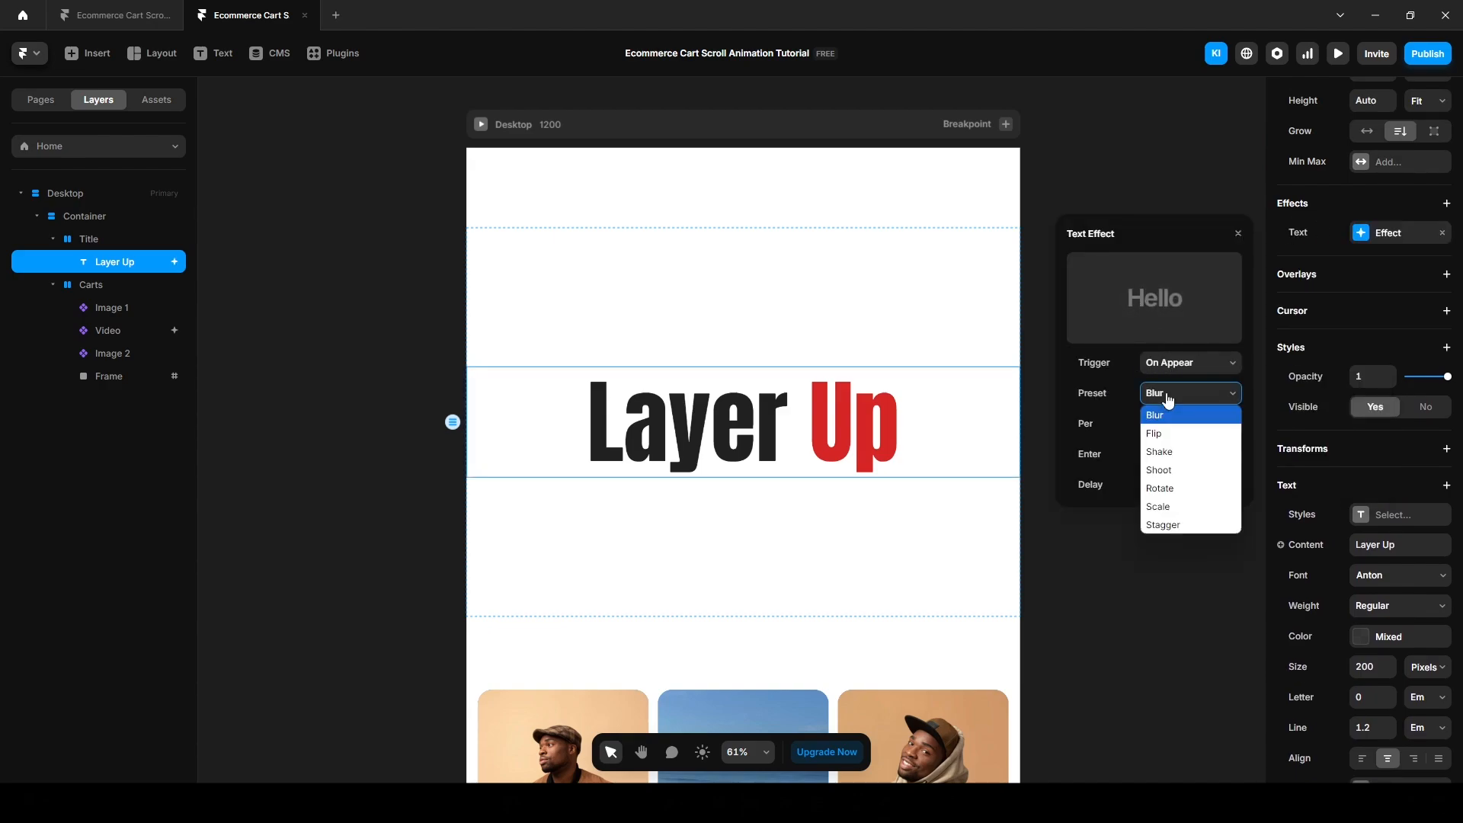
left_click(1163, 505)
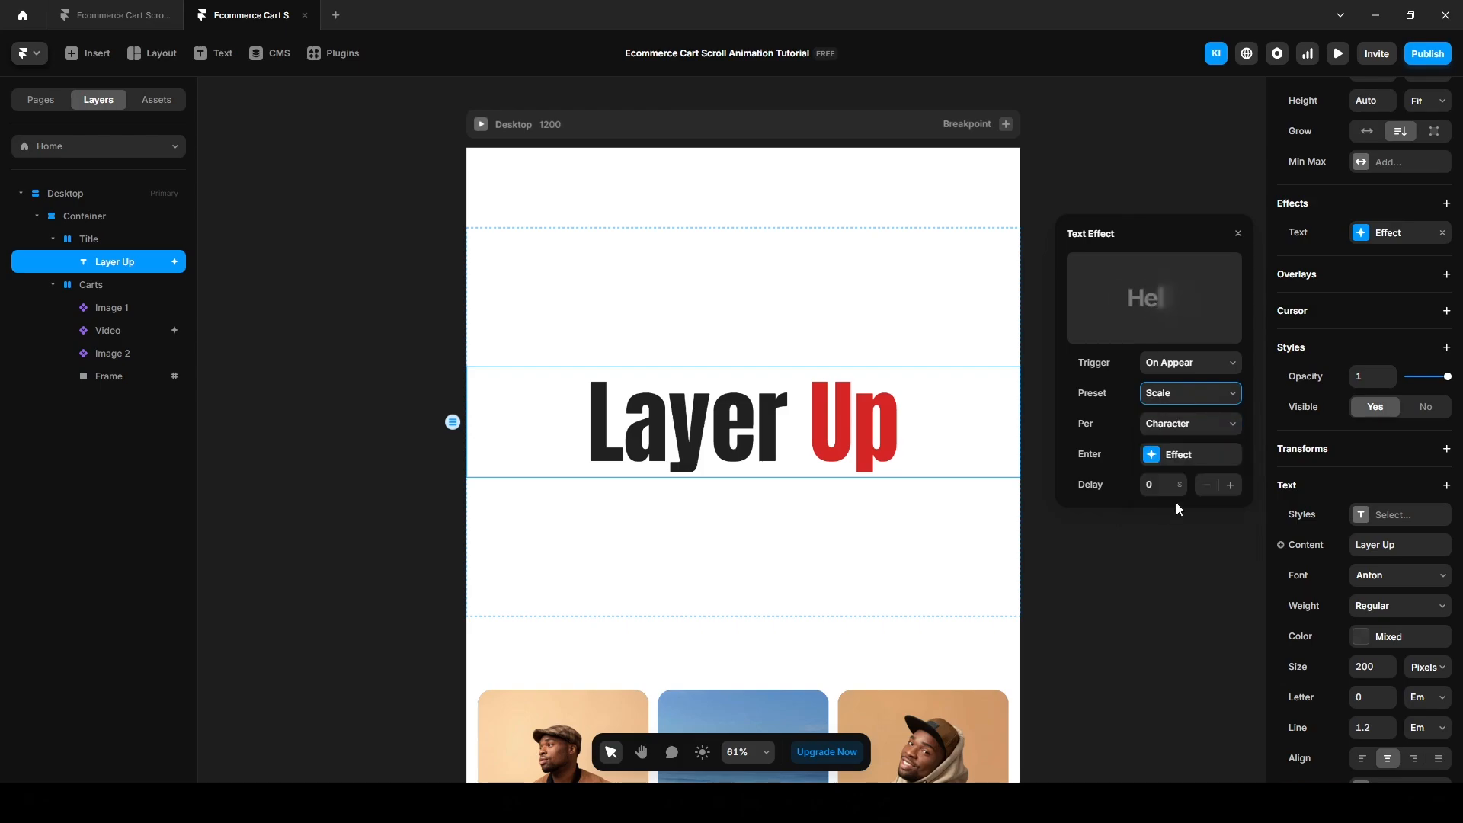
Step: Review the Enter settings of the Layer Up text effect and close the effect dialog
left_click(1178, 455)
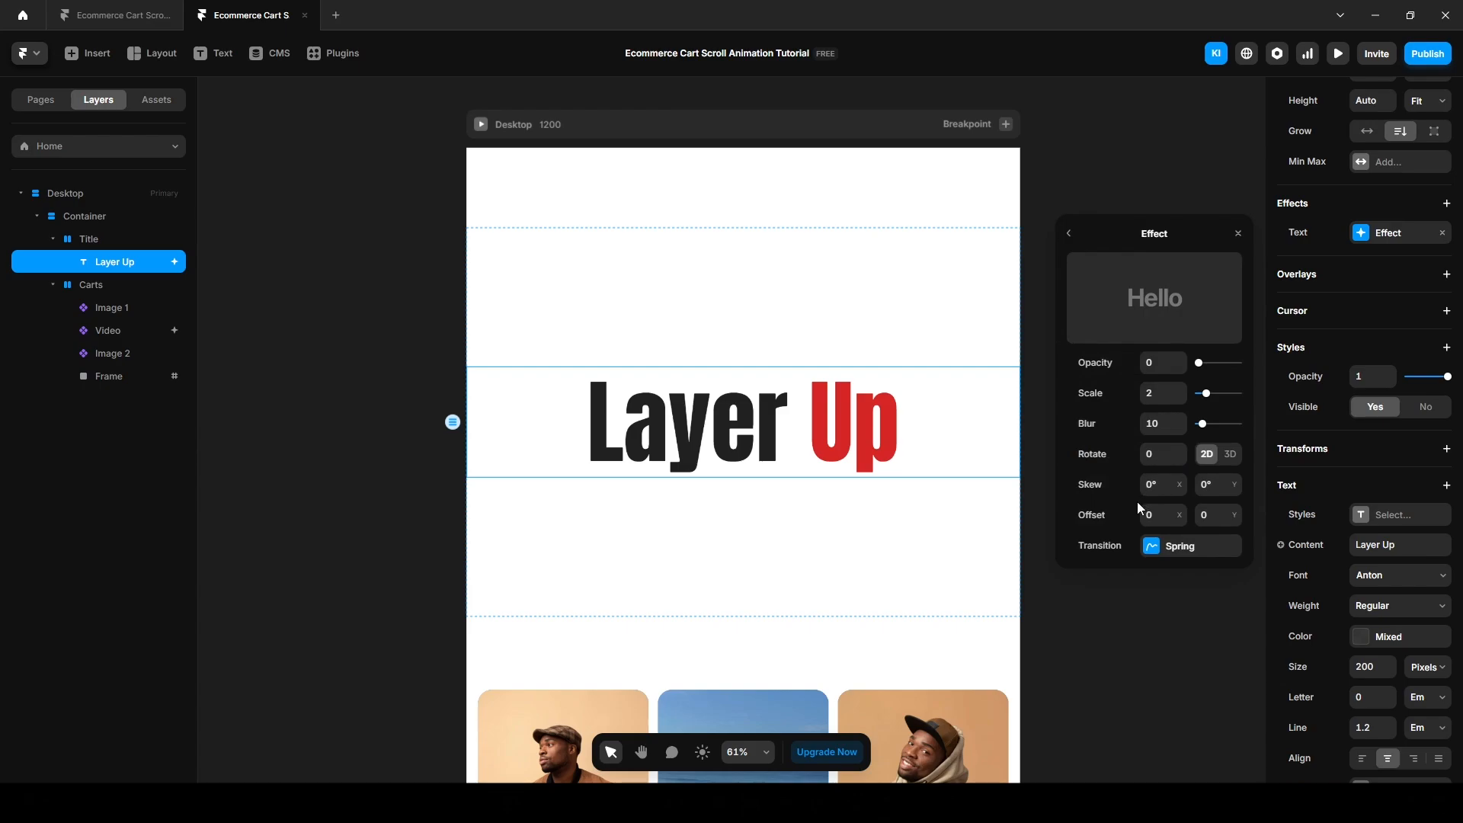
left_click(1069, 233)
left_click(1127, 168)
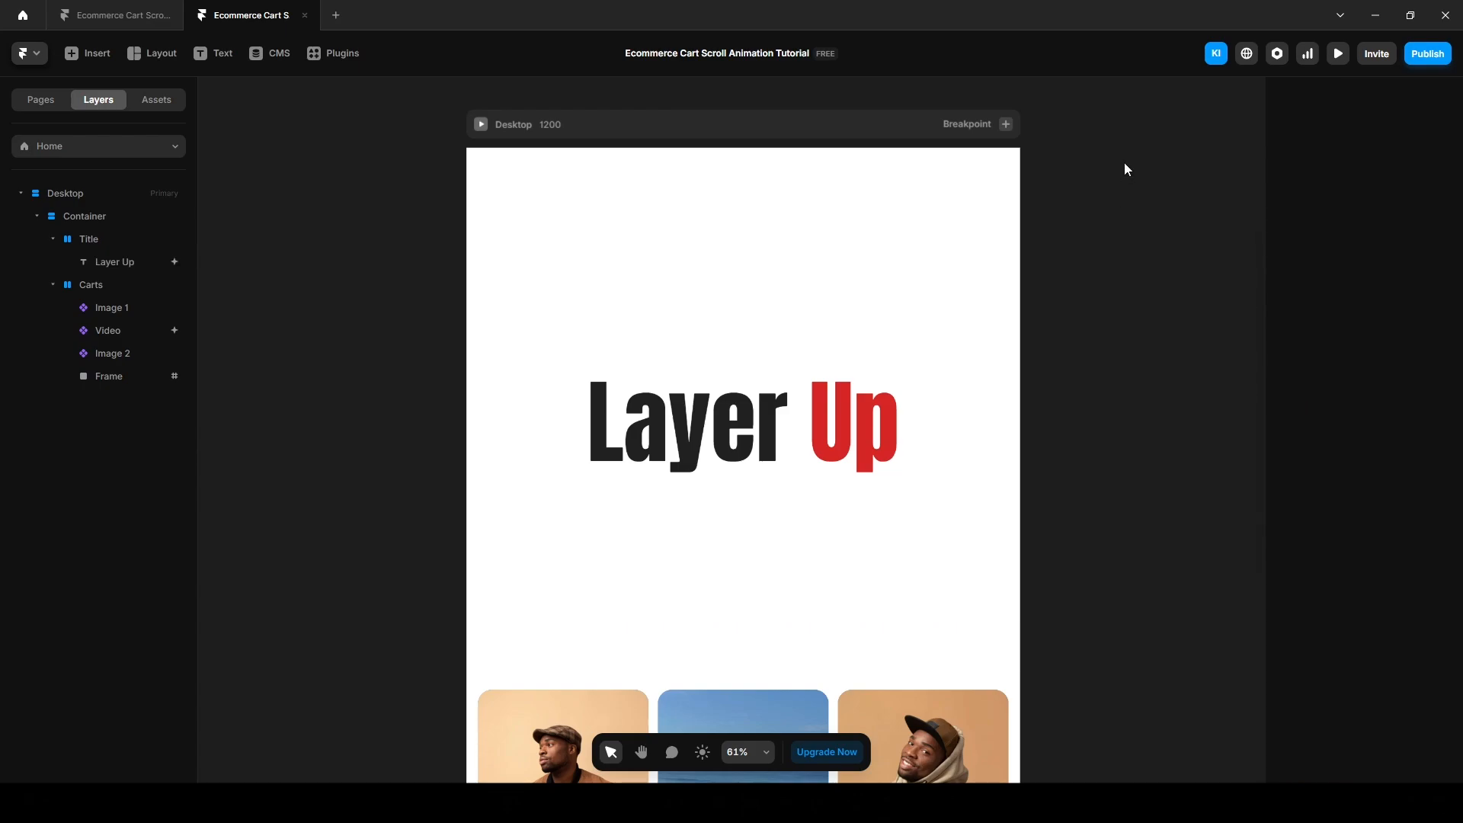
Step: Preview the page and check the title's text animation and the scroll down to the cards and back
left_click(1339, 54)
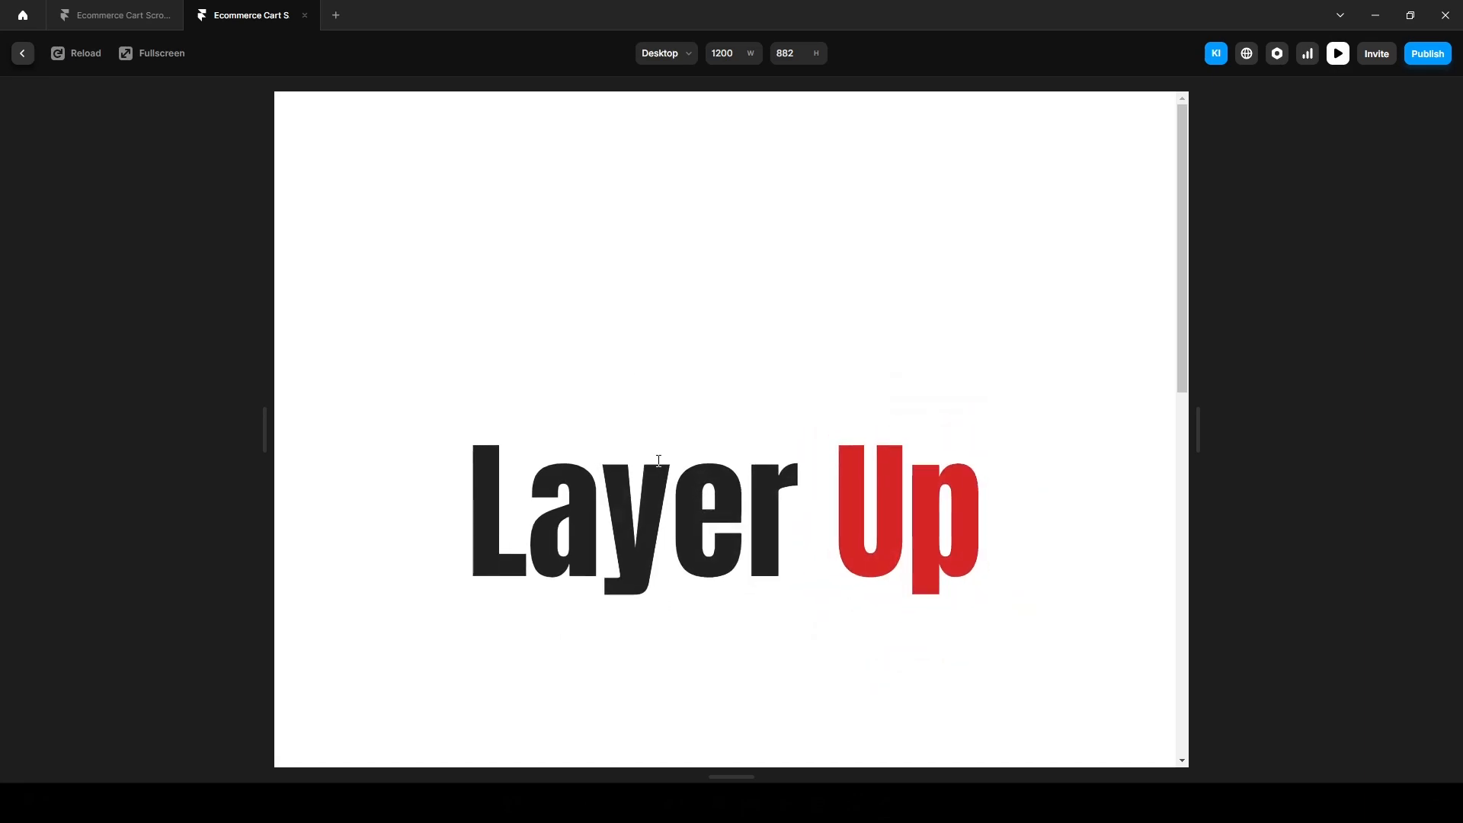
scroll(599, 523, "down", 5)
scroll(600, 522, "down", 3)
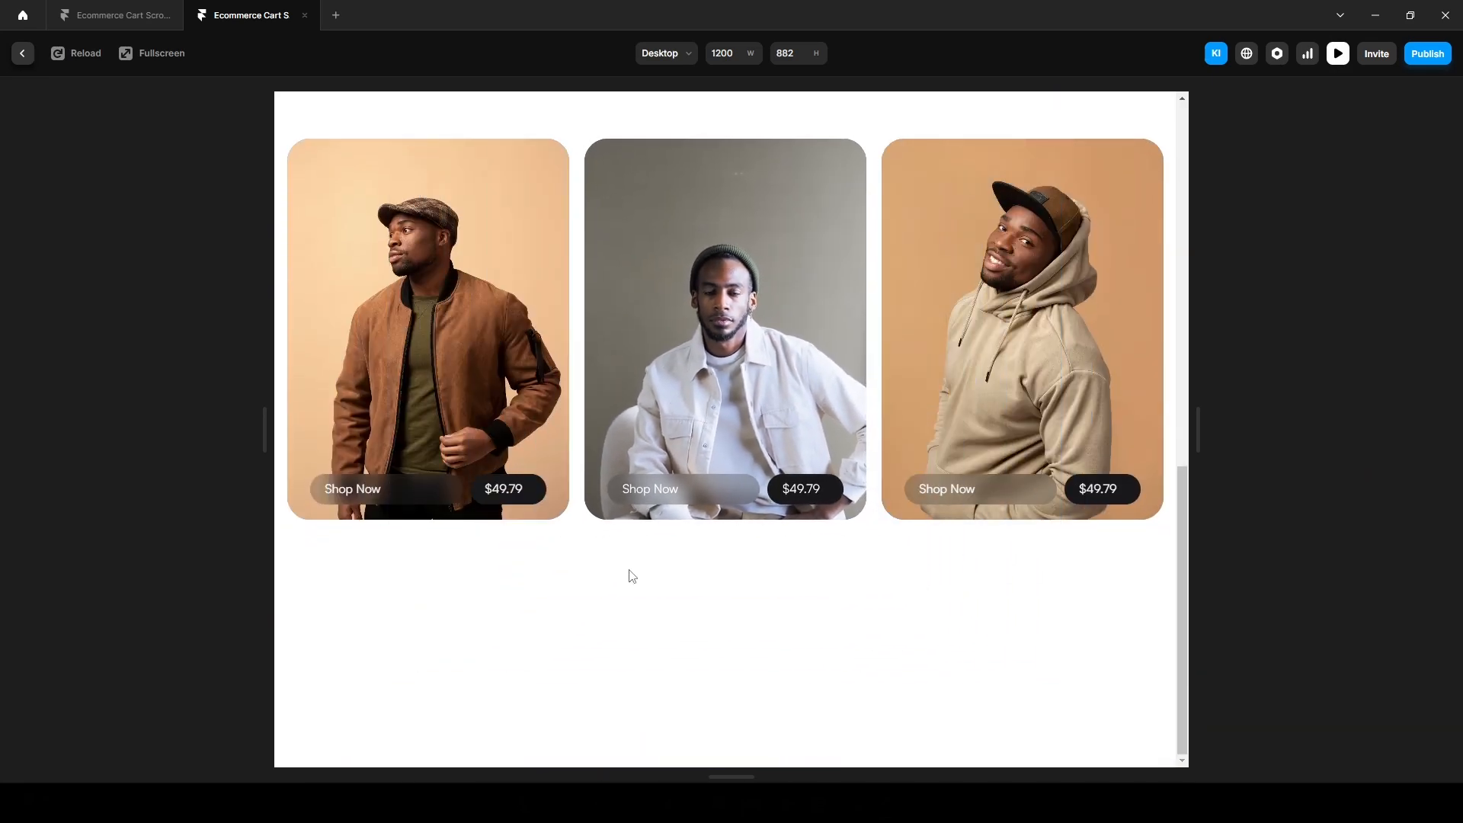
scroll(630, 572, "up", 5)
scroll(629, 572, "up", 5)
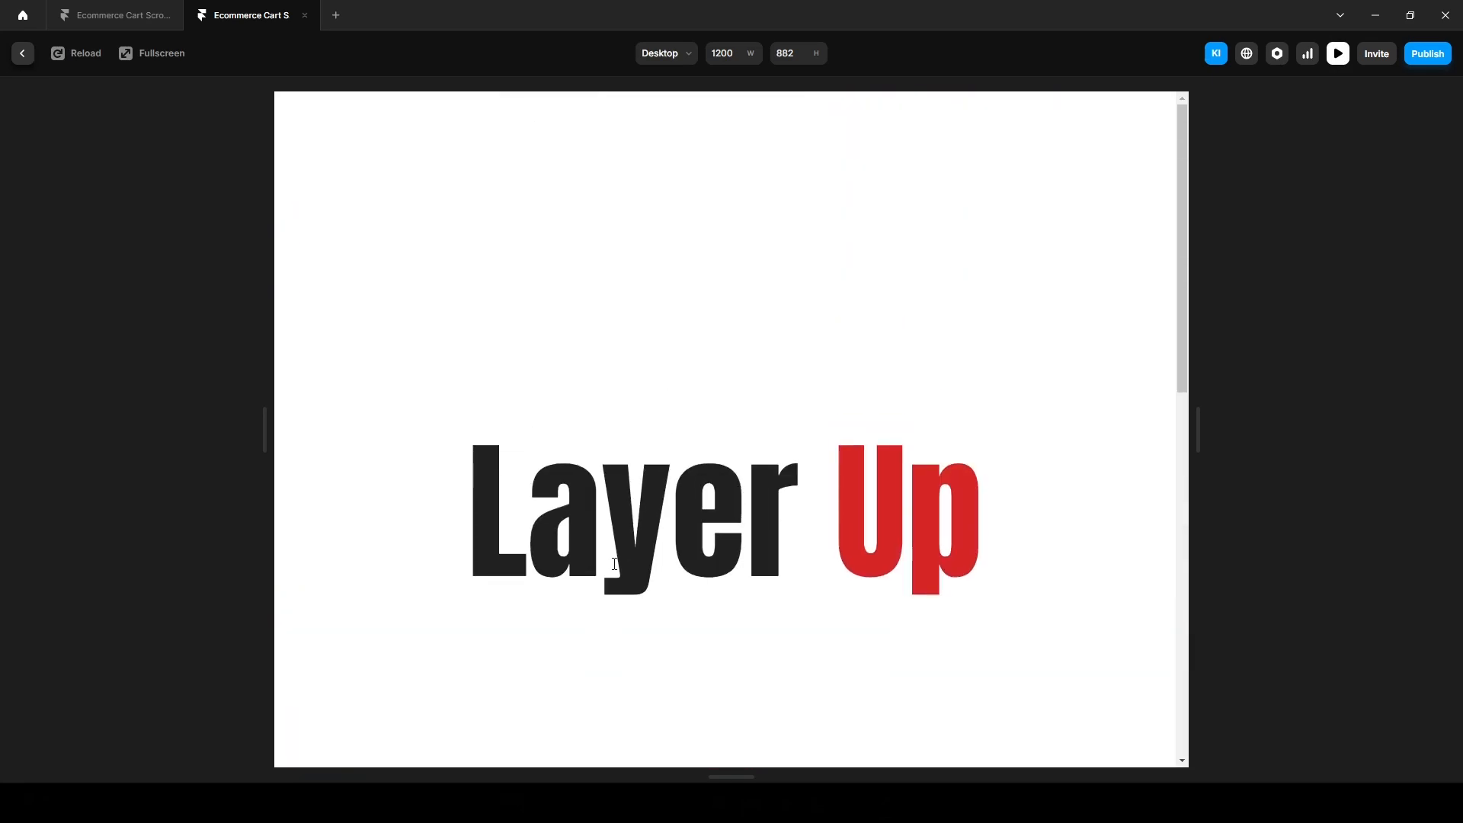
Step: Preview the original Ecommerce Cart Scroll Animation project down to its cards for comparison, and return to the tutorial project
left_click(131, 16)
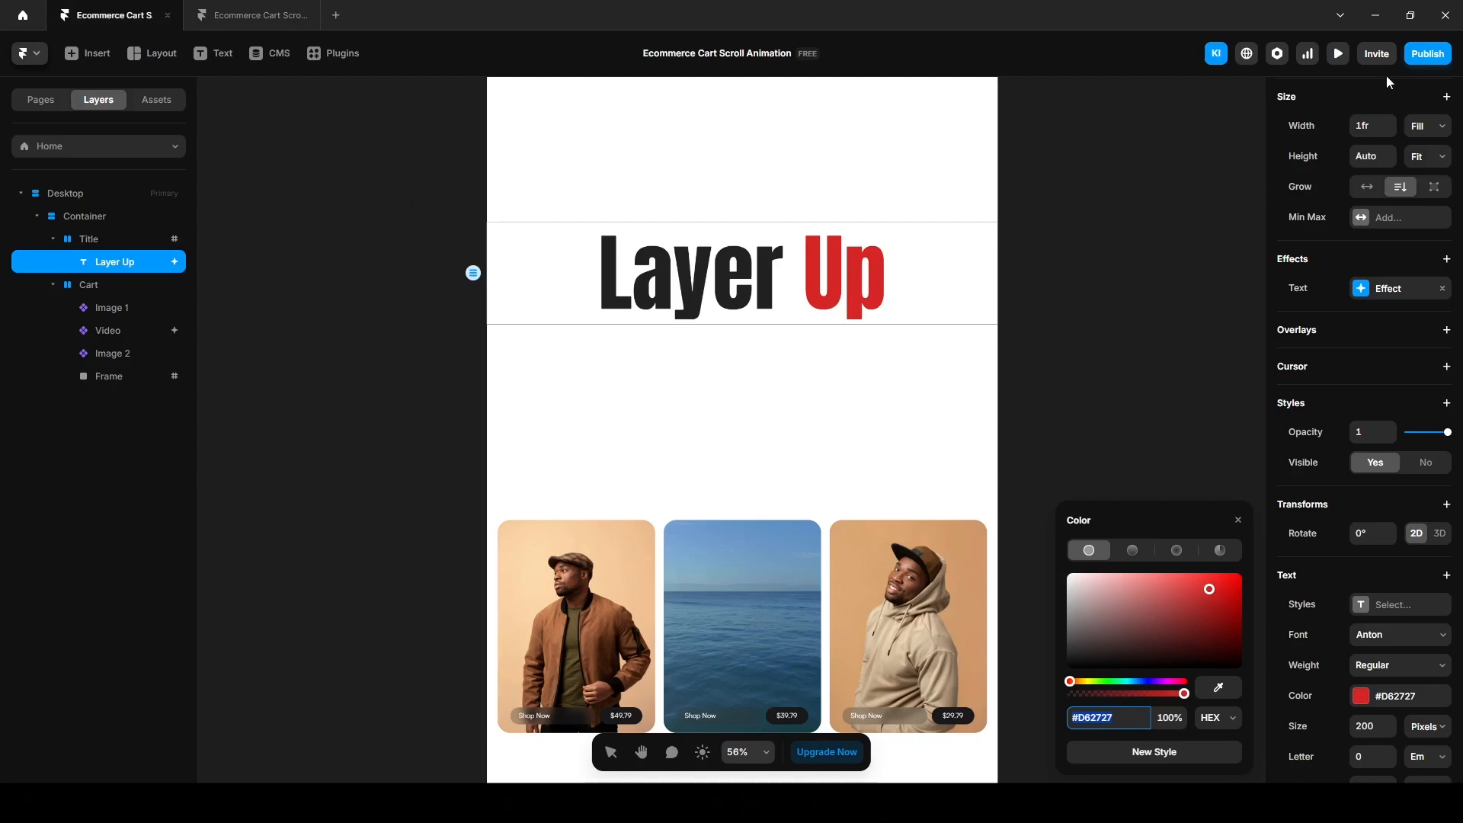
left_click(1338, 54)
scroll(689, 495, "down", 5)
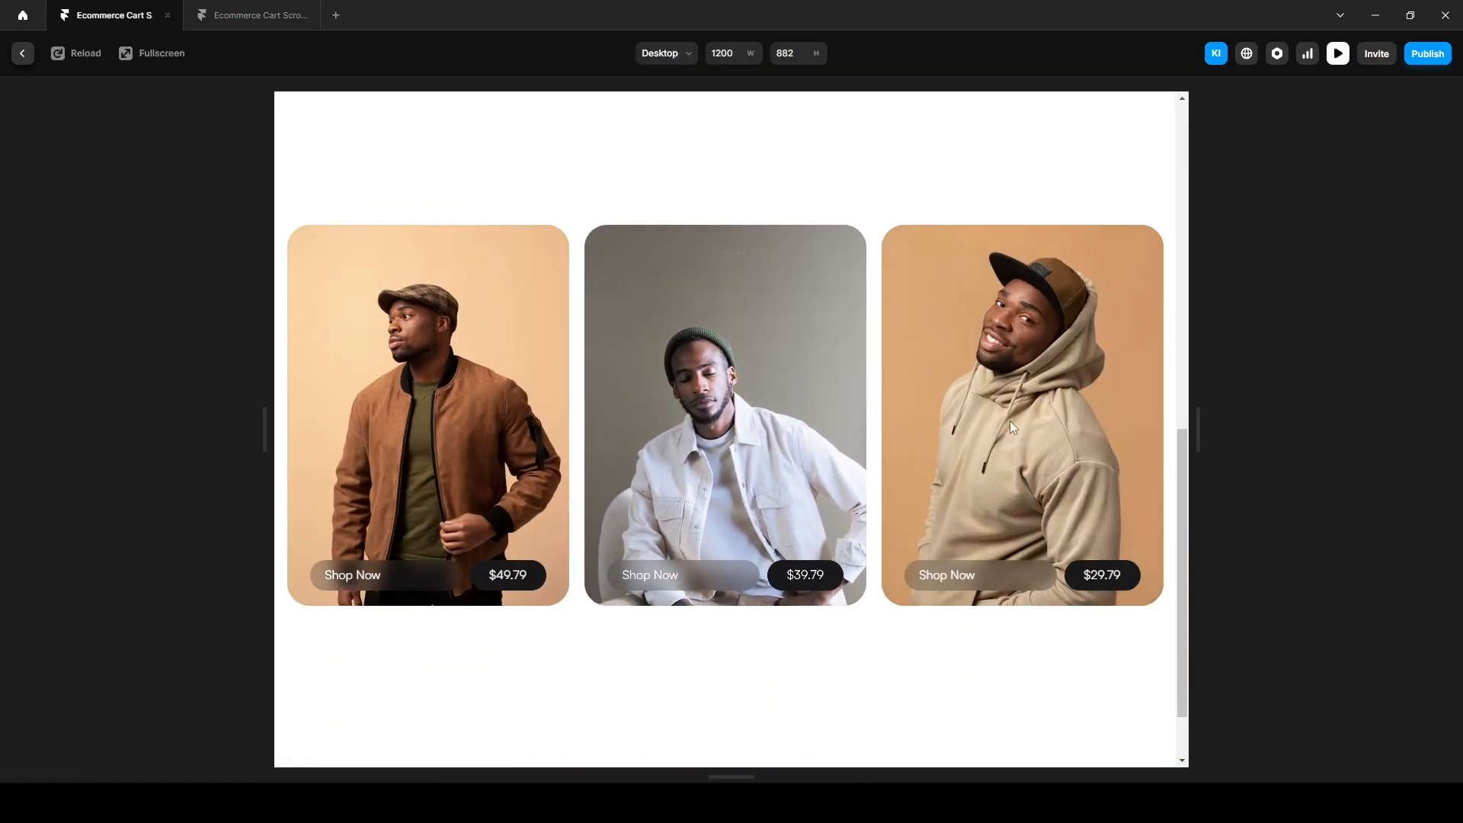
left_click(225, 19)
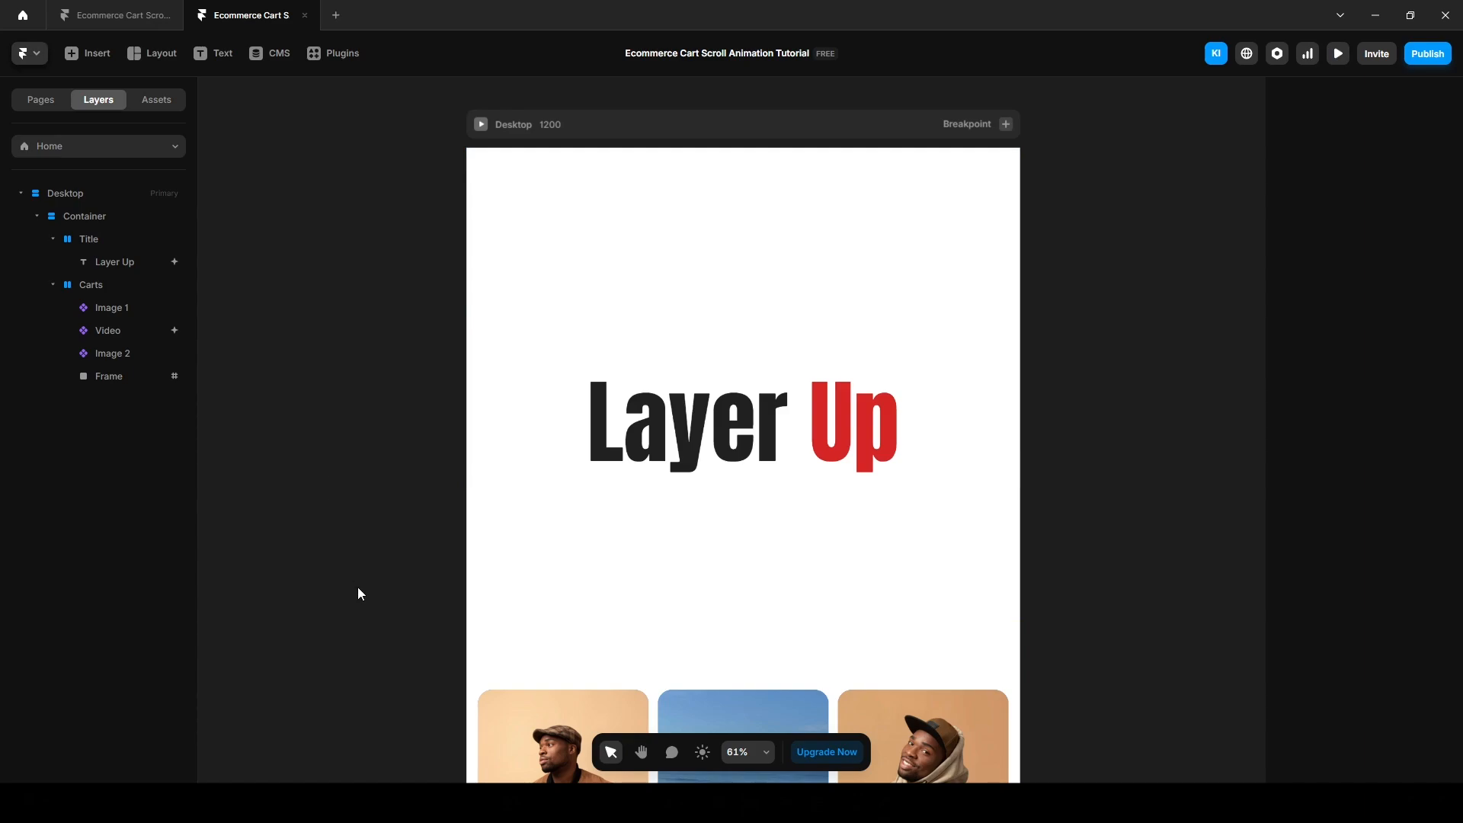
Step: Add a Hover effect with scale 1.1 to the Image layer of the Cart 1 variant and return to the Home page
scroll(358, 594, "down", 3)
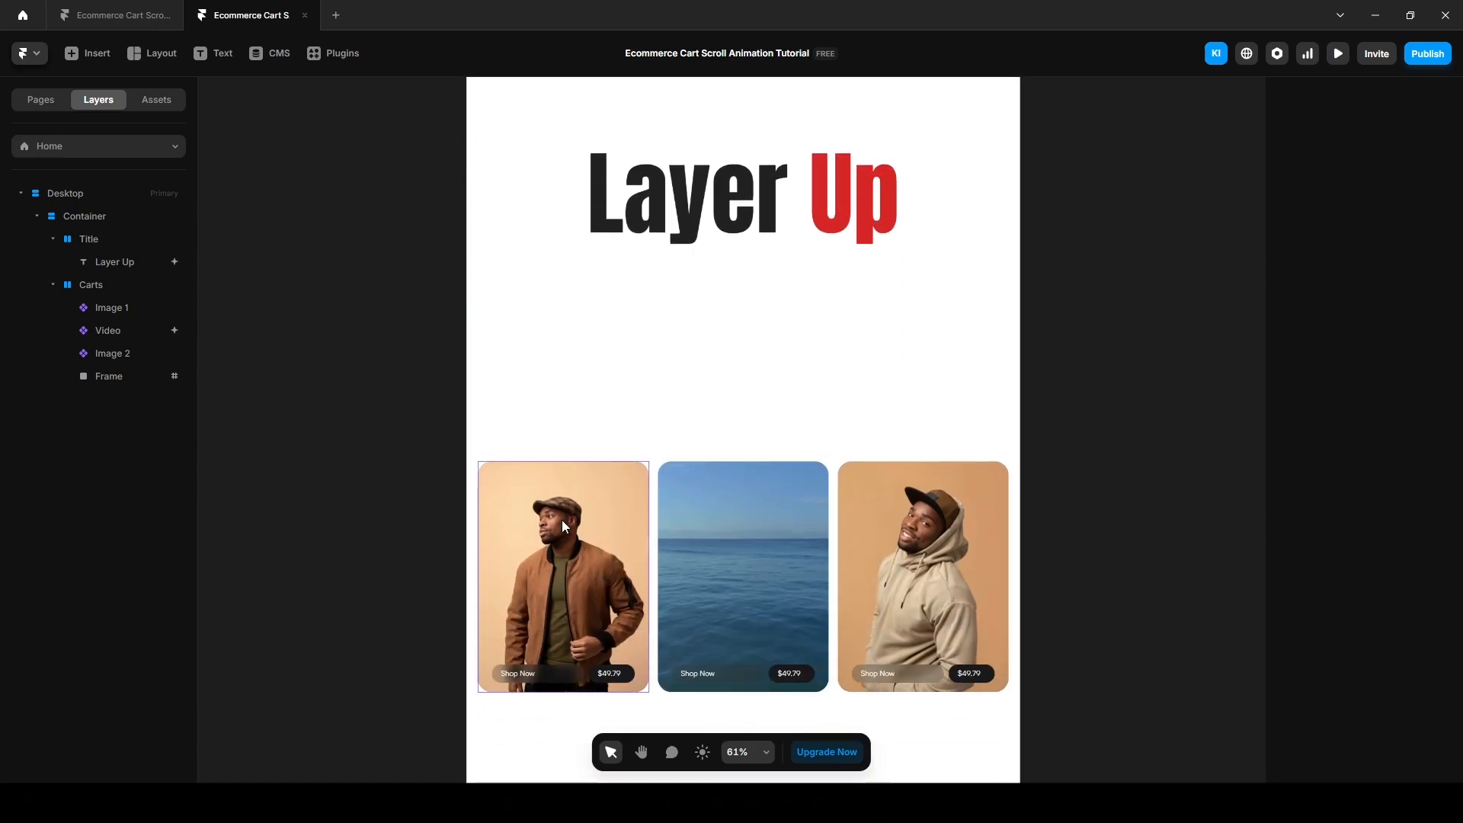
left_click(560, 519)
double_click(561, 519)
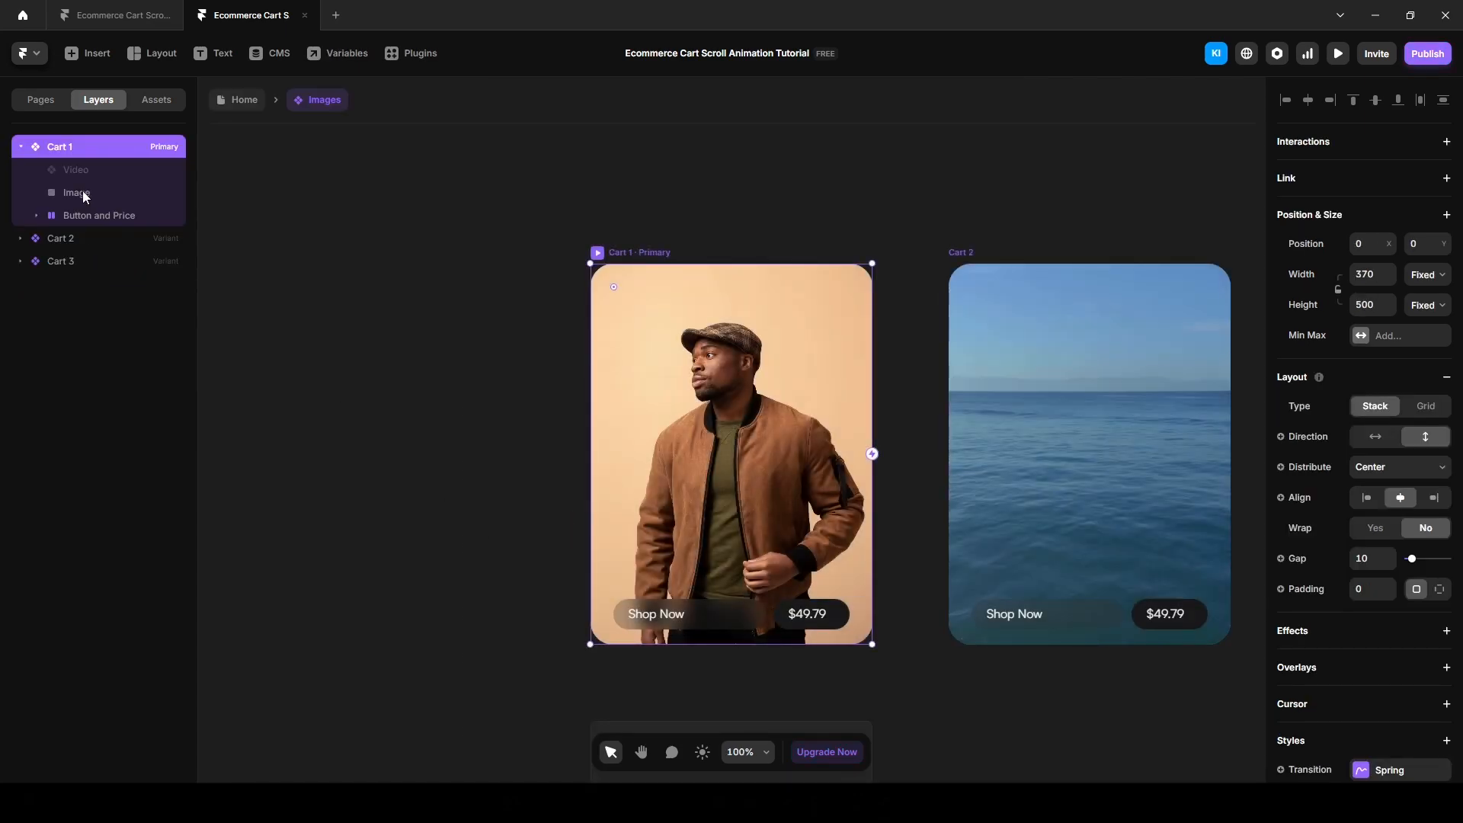
left_click(82, 190)
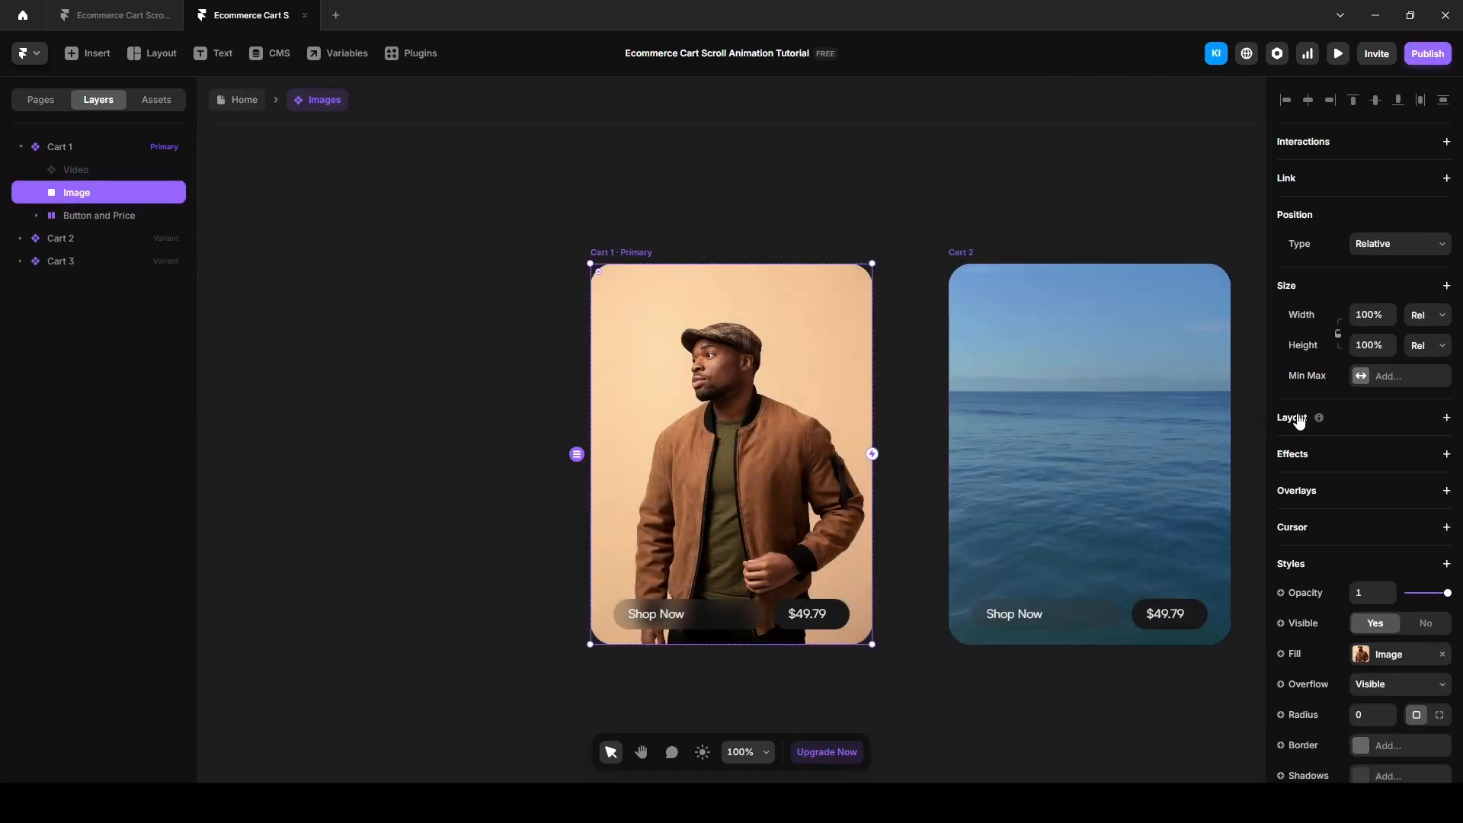
left_click(1293, 454)
left_click(1318, 496)
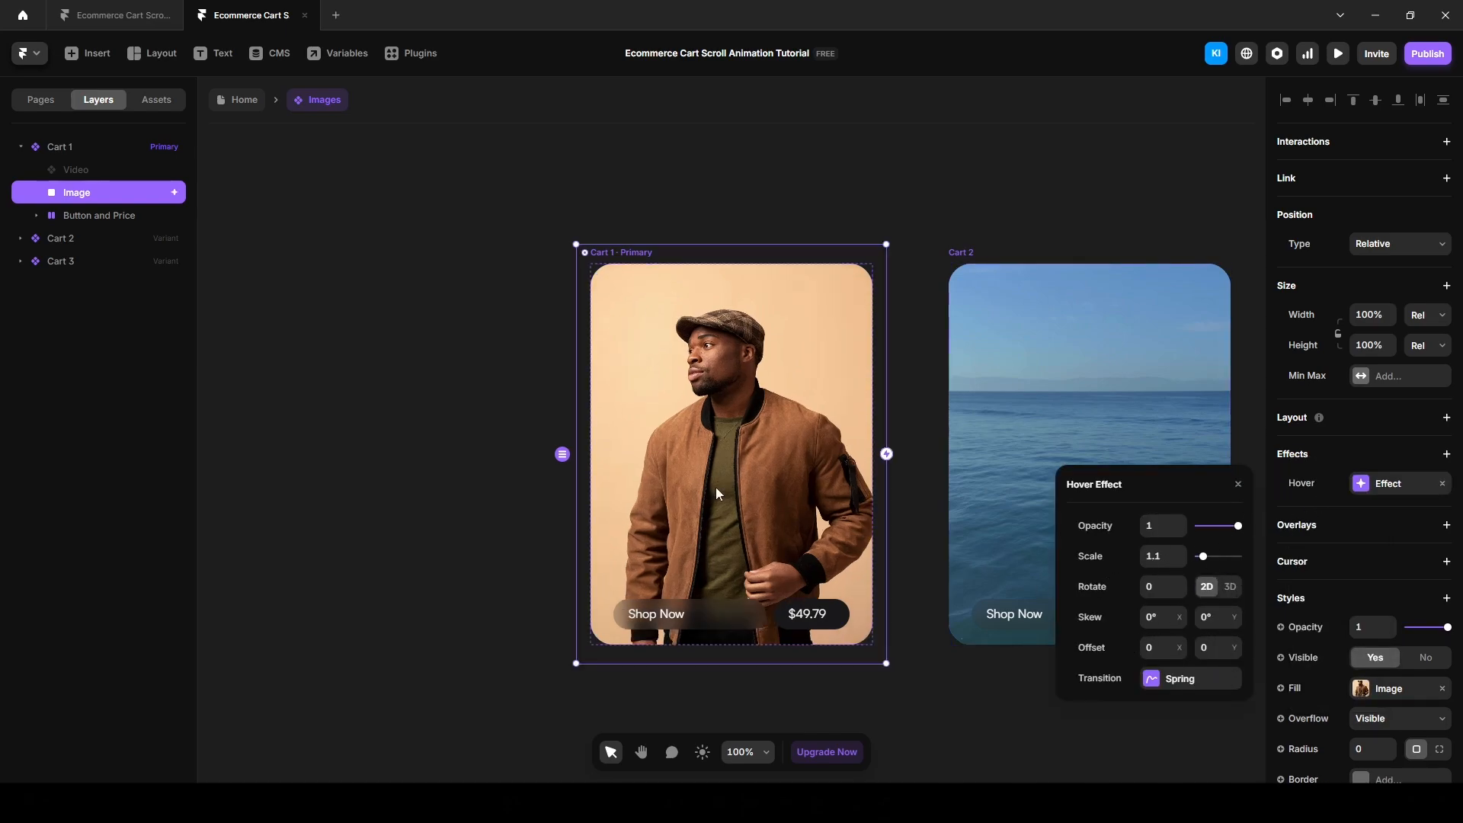
left_click(424, 482)
left_click(239, 101)
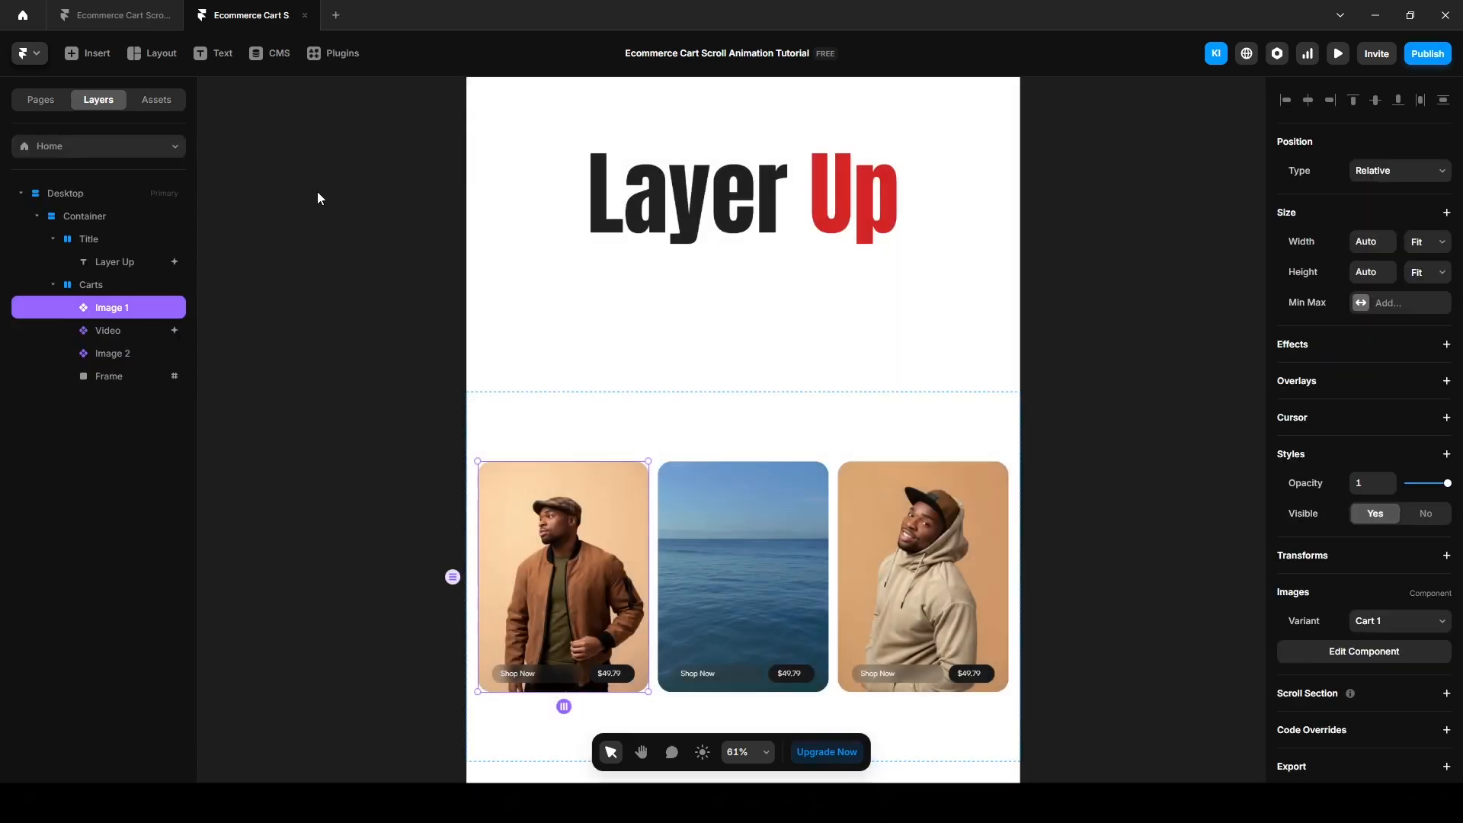
Step: Preview the page down to the cards to check the image hover effect, and return to the canvas
left_click(1338, 53)
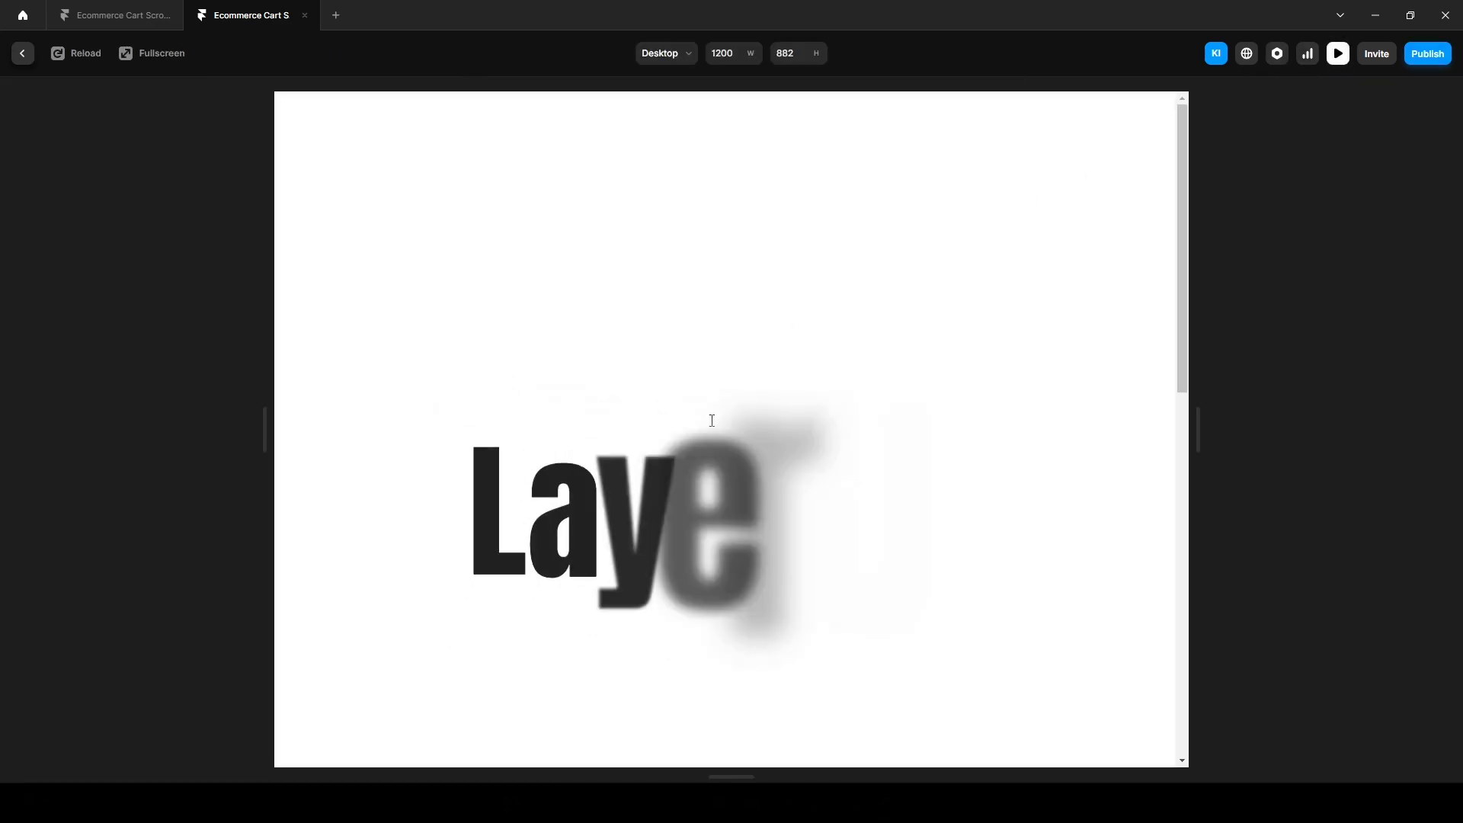
scroll(712, 421, "down", 5)
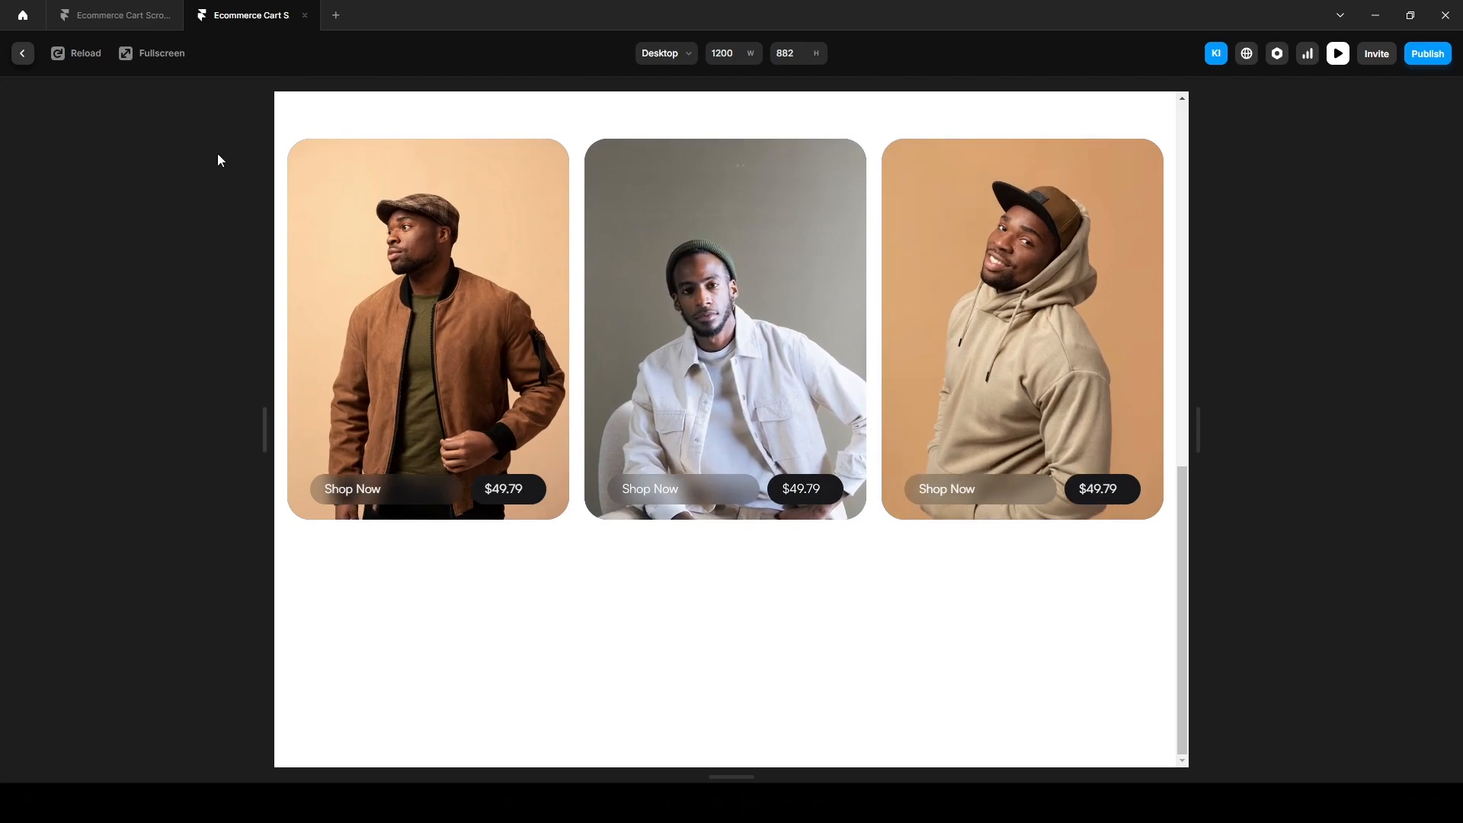
left_click(22, 53)
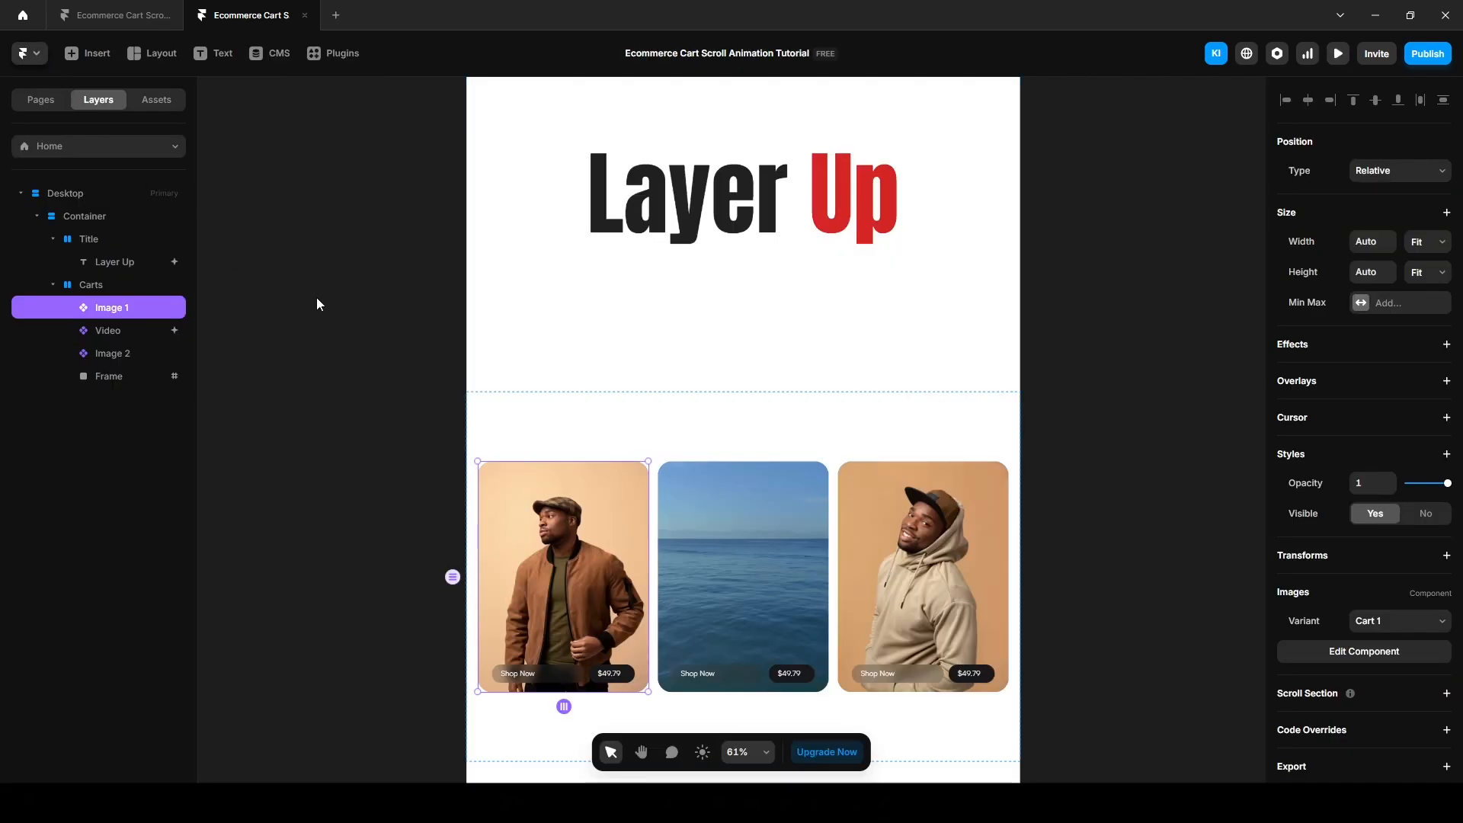
Step: Add a Hover effect to the Video layer of the Cart 2 variant and return to the Home page
double_click(706, 547)
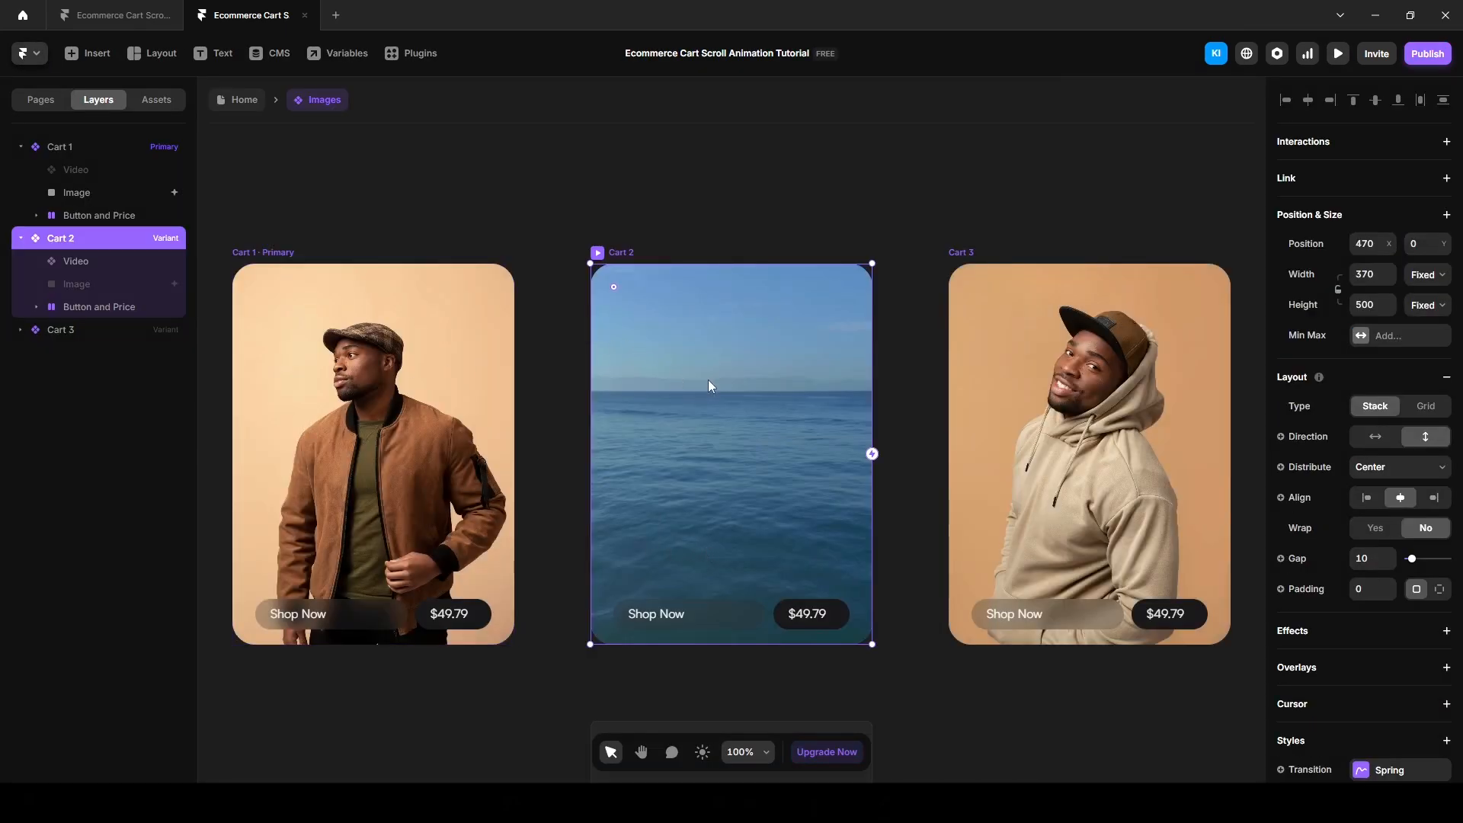
left_click(90, 261)
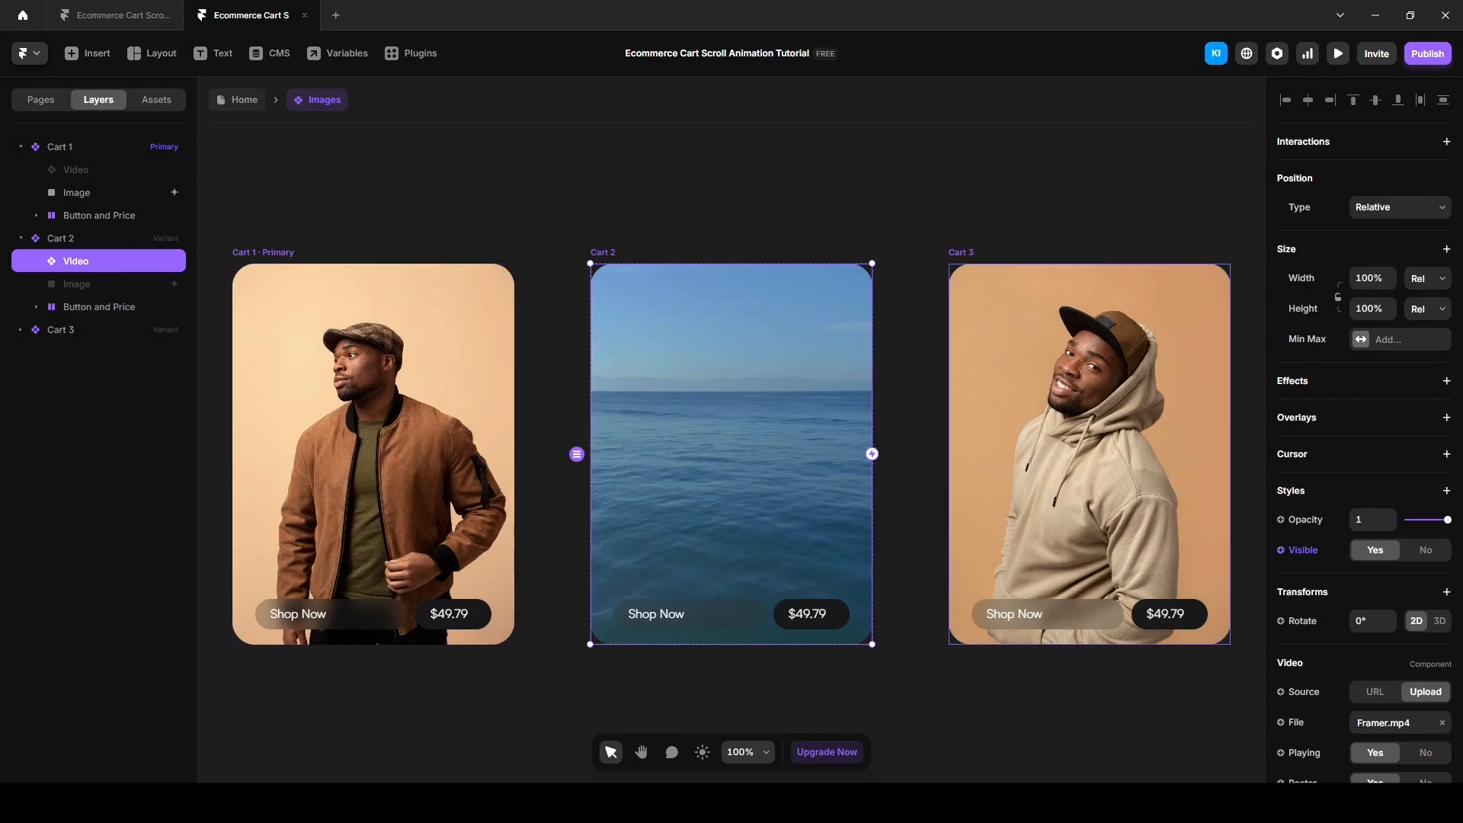
left_click(1308, 383)
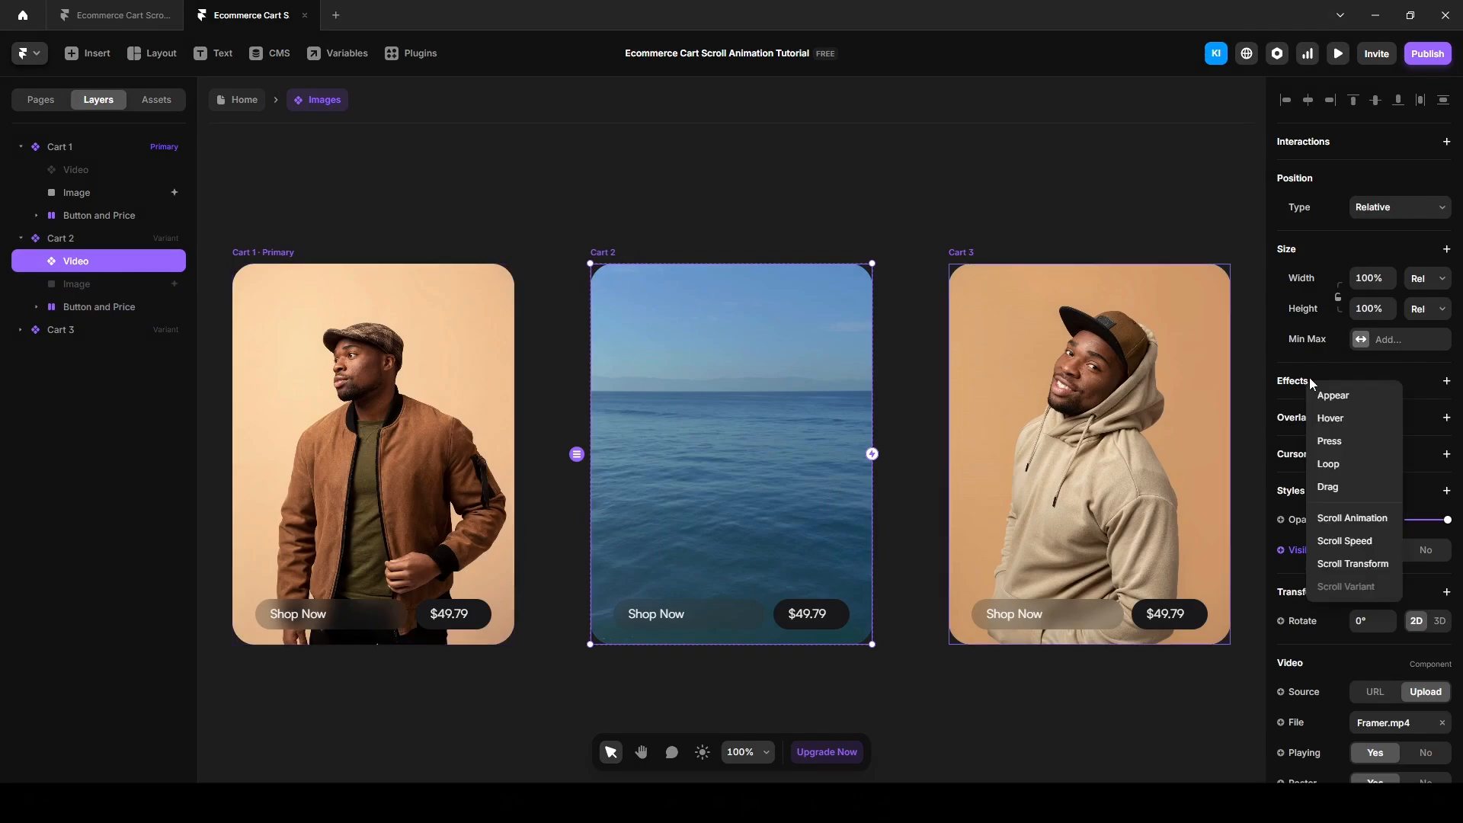
left_click(1340, 419)
left_click(1039, 726)
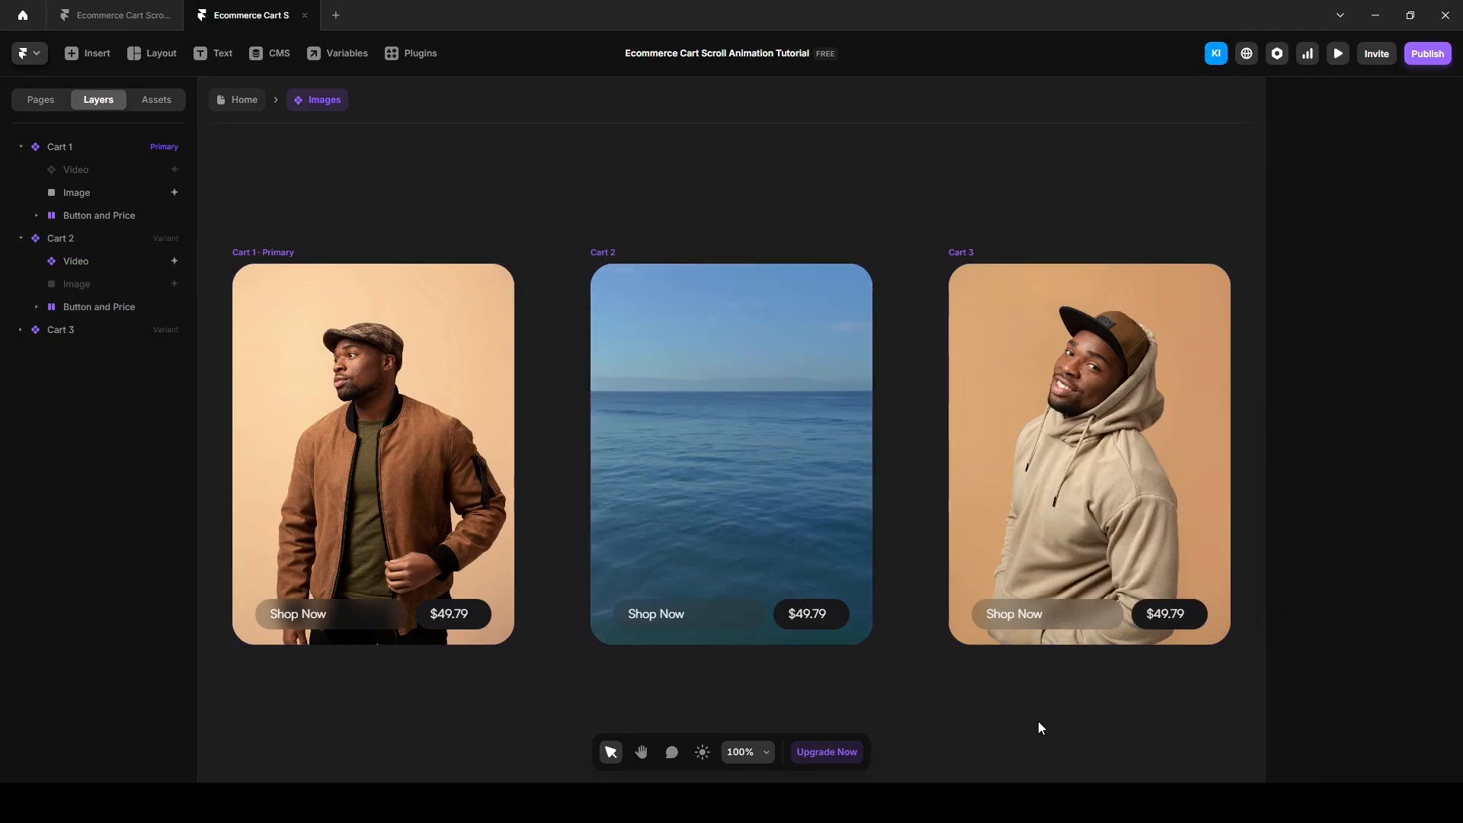
left_click(243, 99)
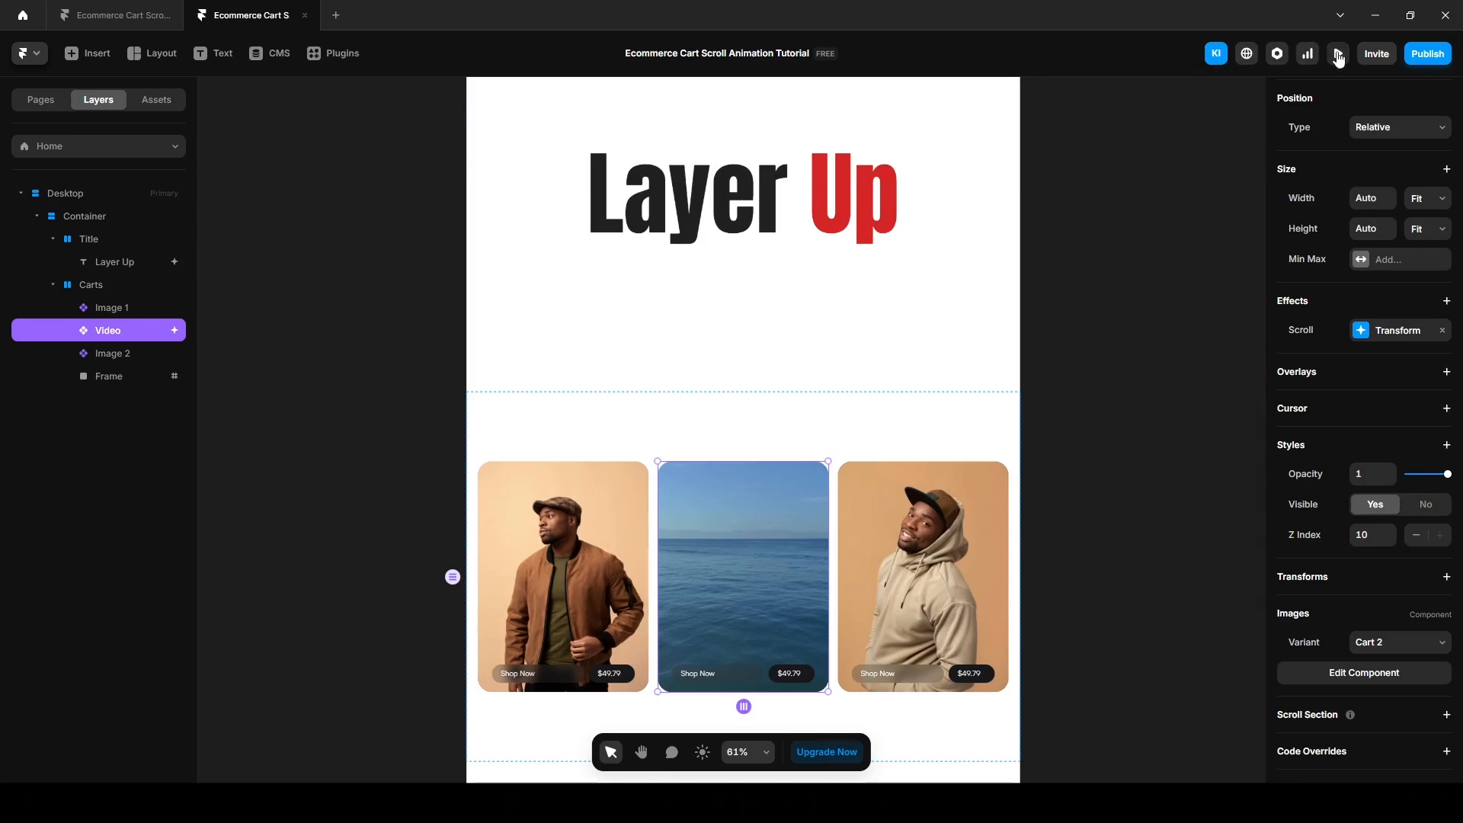
Step: Preview the card row with hover effects on both the images and the video, and close the preview
left_click(1338, 53)
scroll(735, 403, "down", 5)
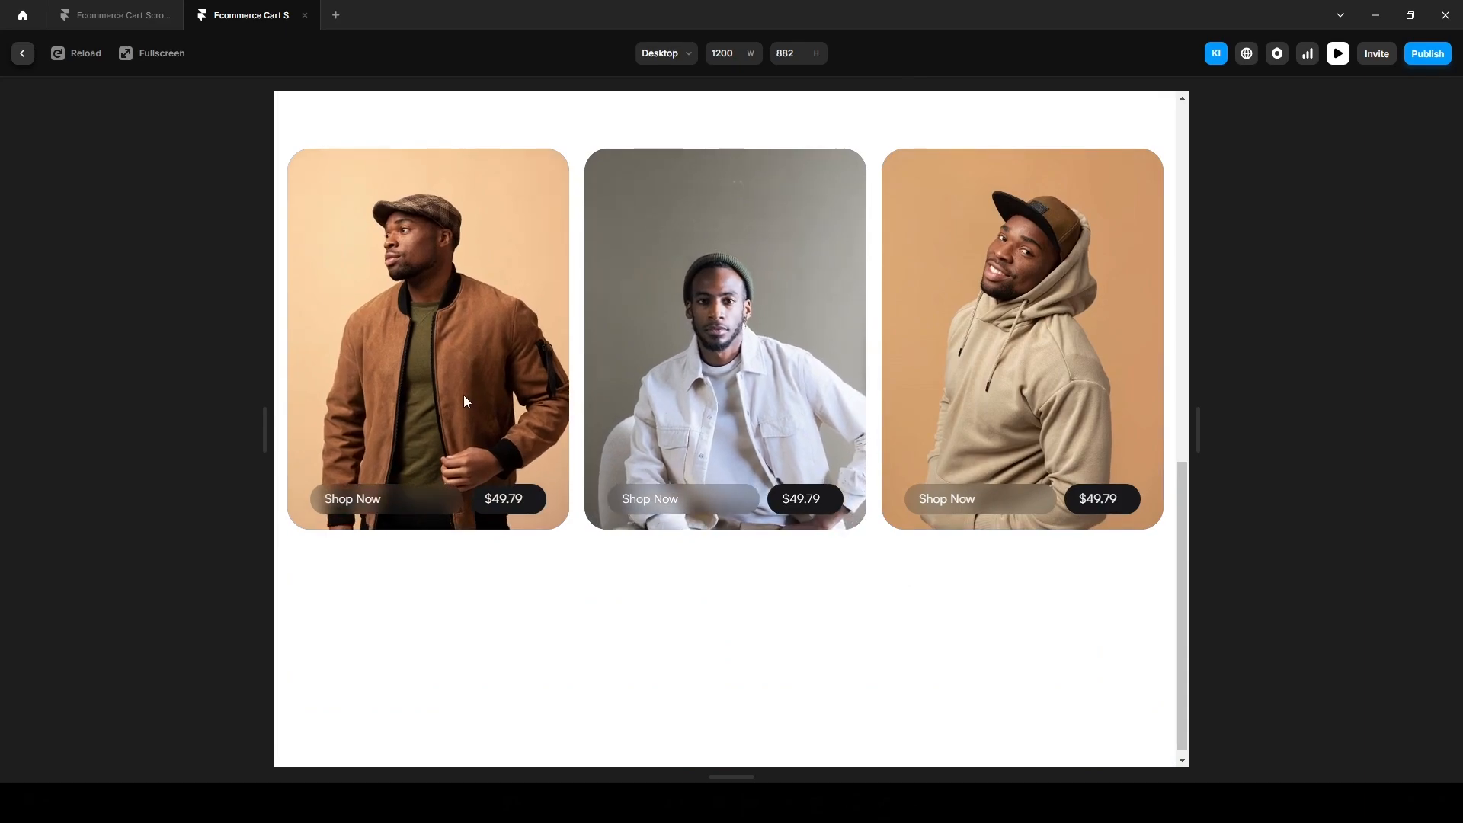
key("Escape")
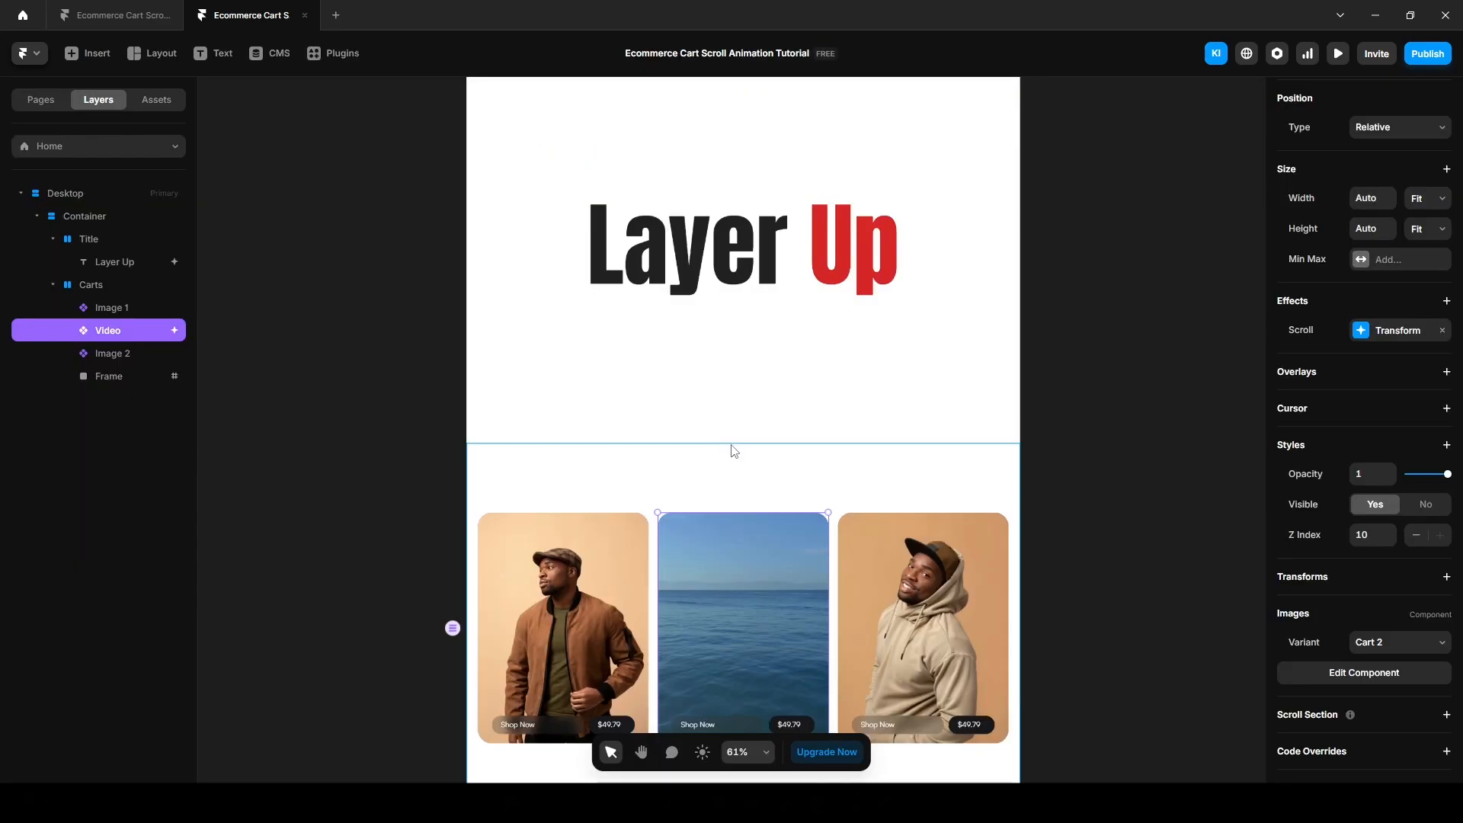